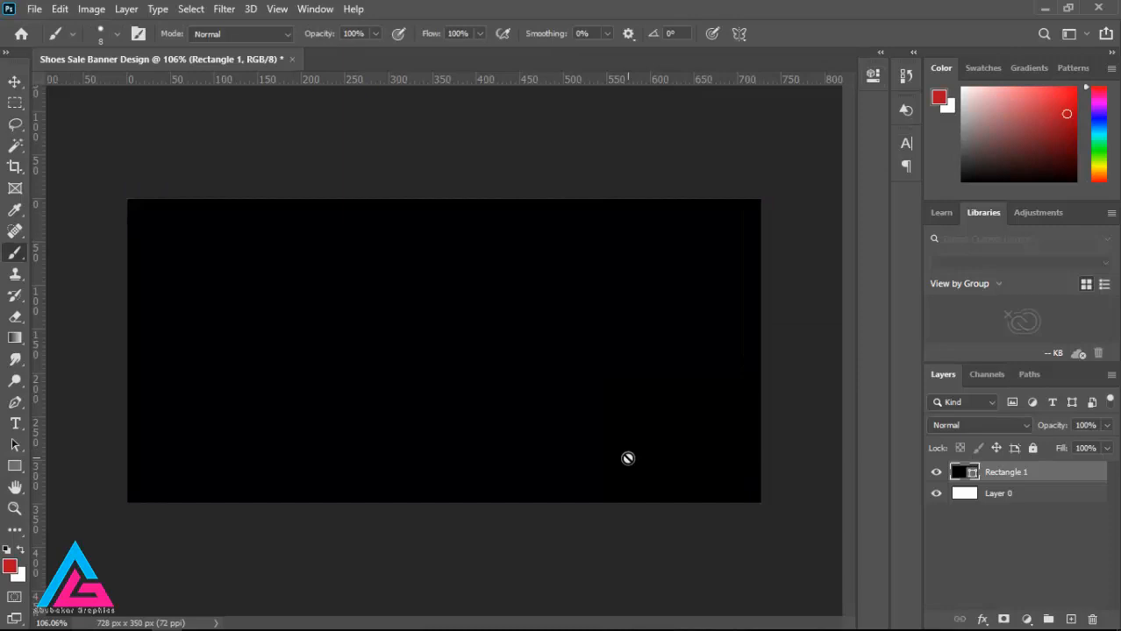
Step: Place shoe image 1 from the shoes png folder as an embedded image in the banner
{"action": "left_click", "coordinate": [34, 9]}
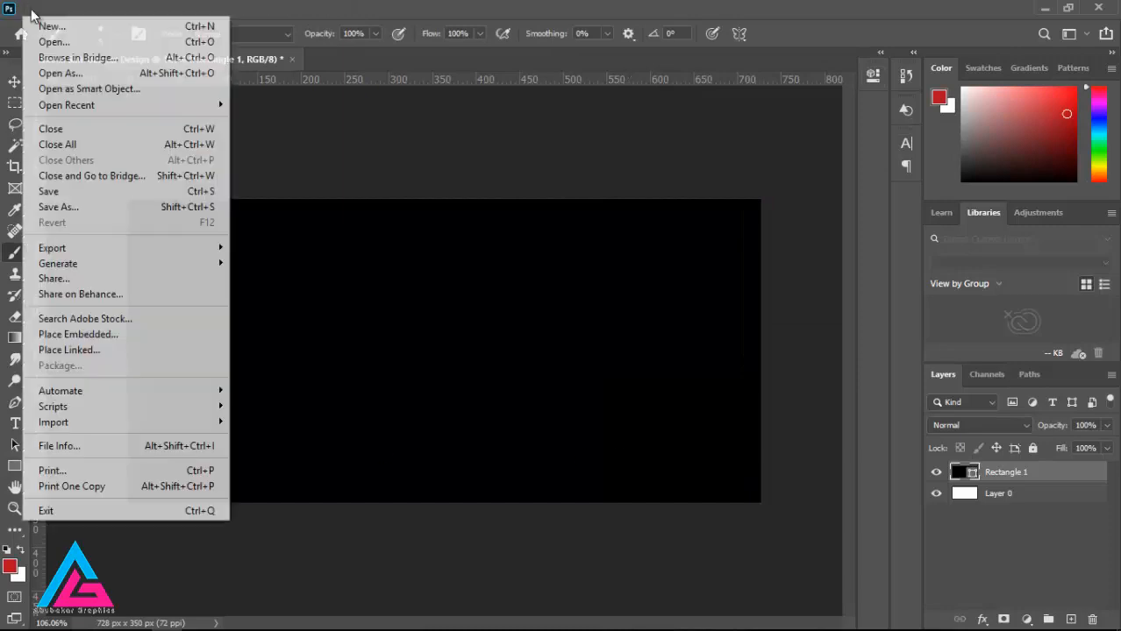
{"action": "left_click", "coordinate": [76, 334]}
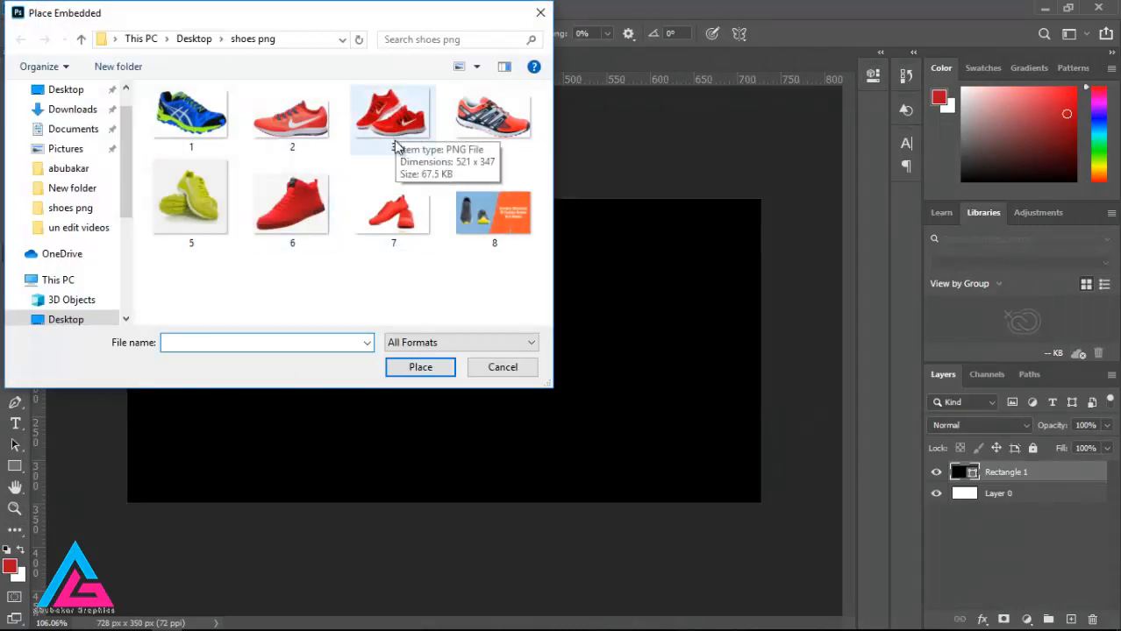
{"action": "left_click", "coordinate": [198, 132]}
{"action": "left_click", "coordinate": [426, 370]}
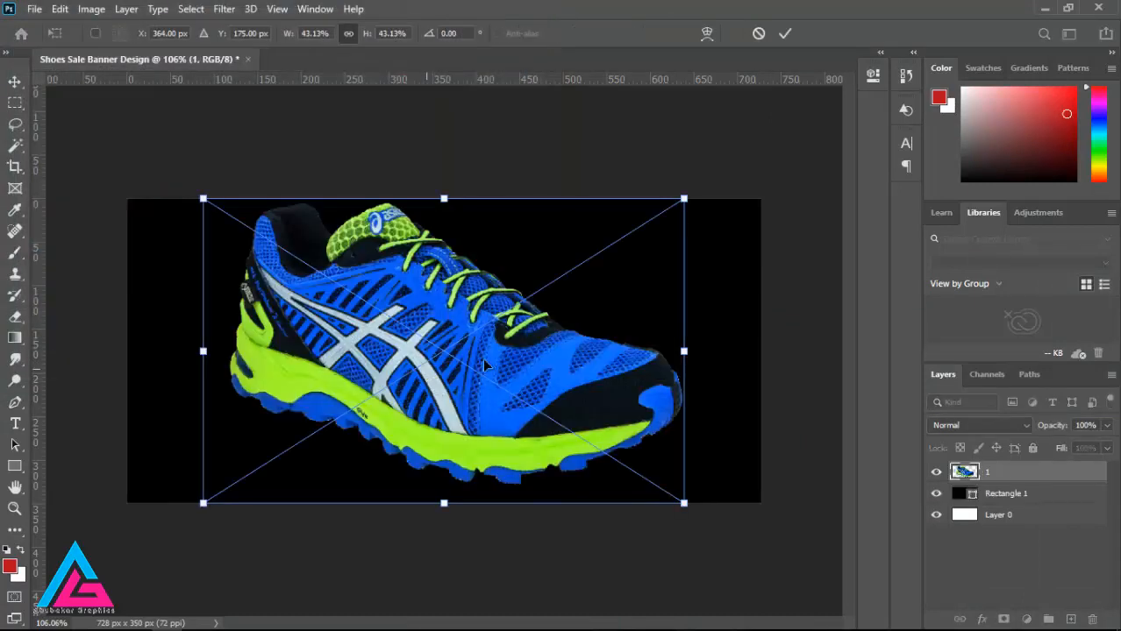
Step: Change the fill of Rectangle 1 to the bright blue sampled from the shoe's toe area
{"action": "left_click", "coordinate": [1071, 494]}
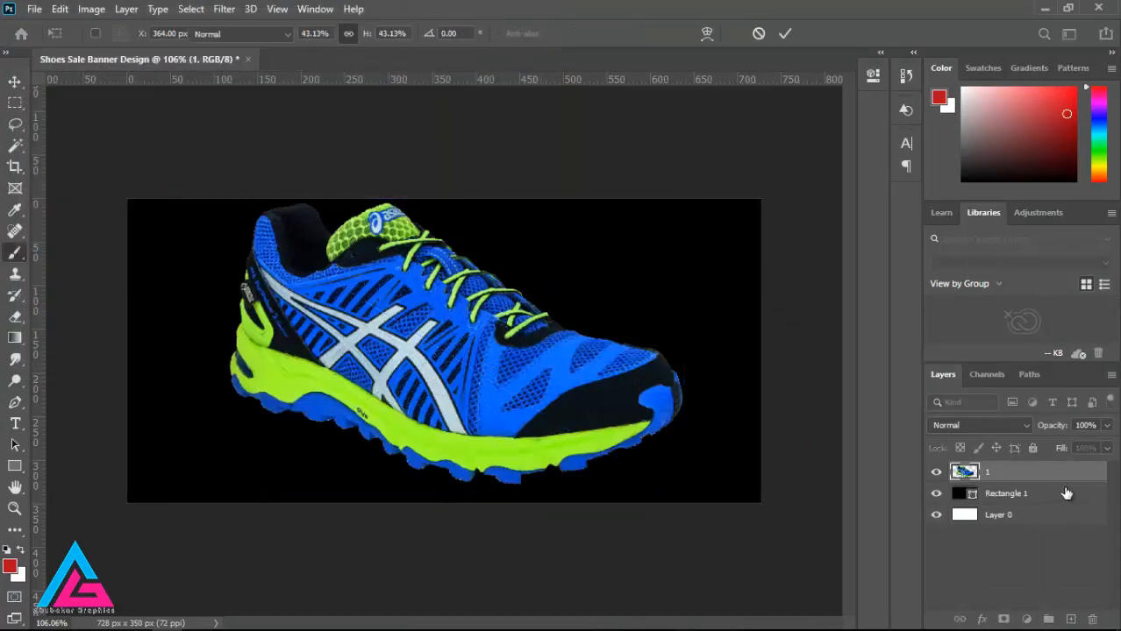
{"action": "left_click", "coordinate": [15, 467]}
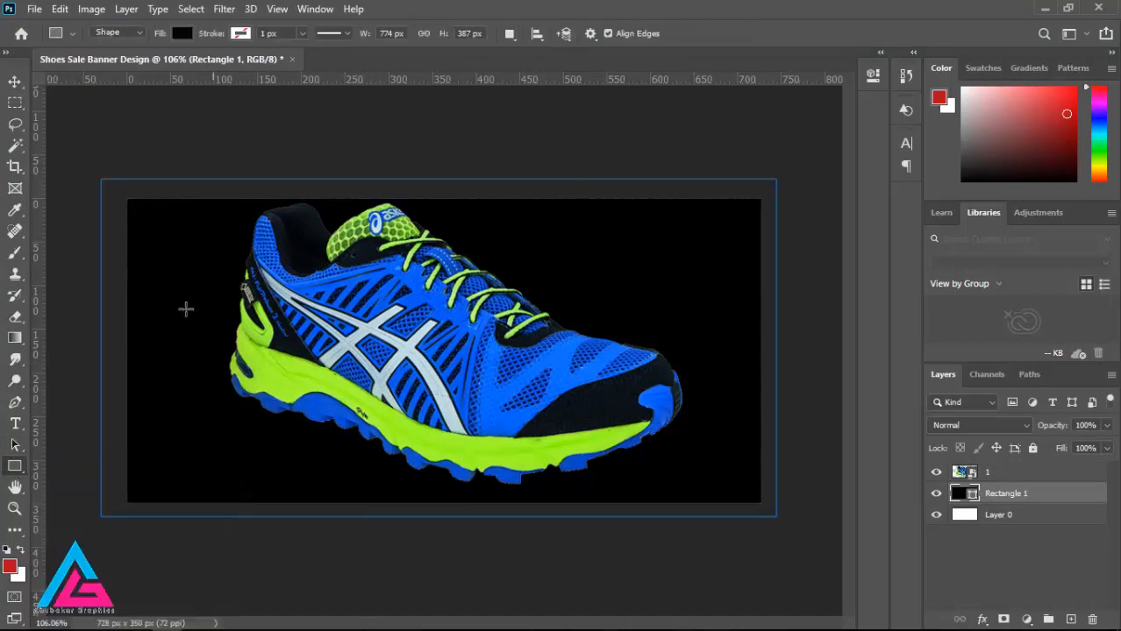
{"action": "left_click", "coordinate": [181, 33]}
{"action": "left_click", "coordinate": [284, 64]}
{"action": "left_click", "coordinate": [588, 384]}
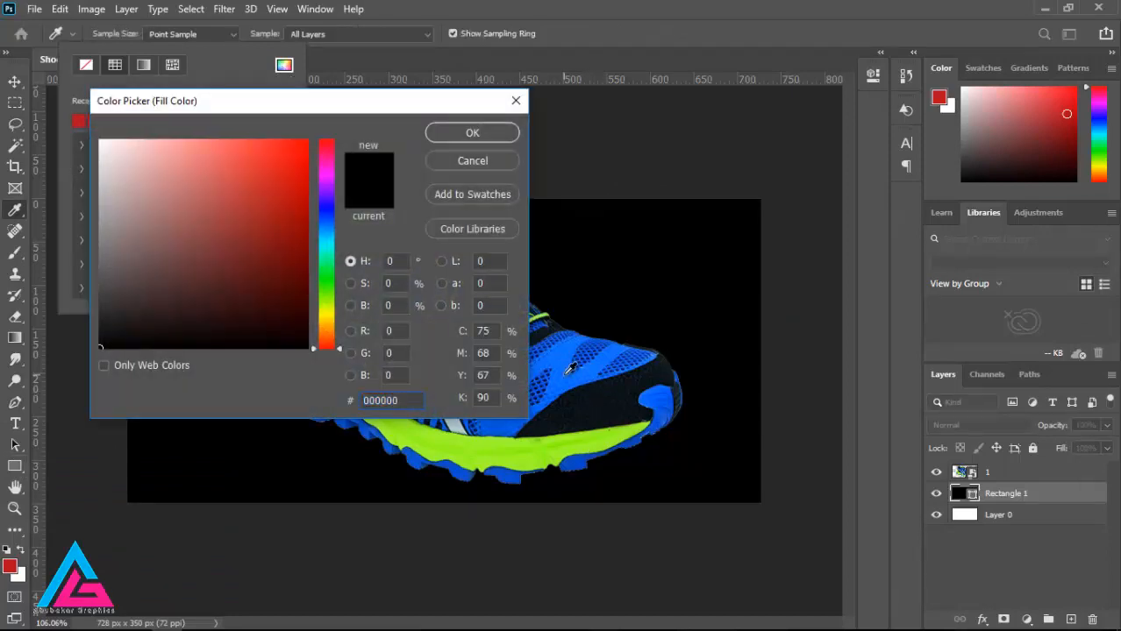
{"action": "left_click", "coordinate": [473, 134]}
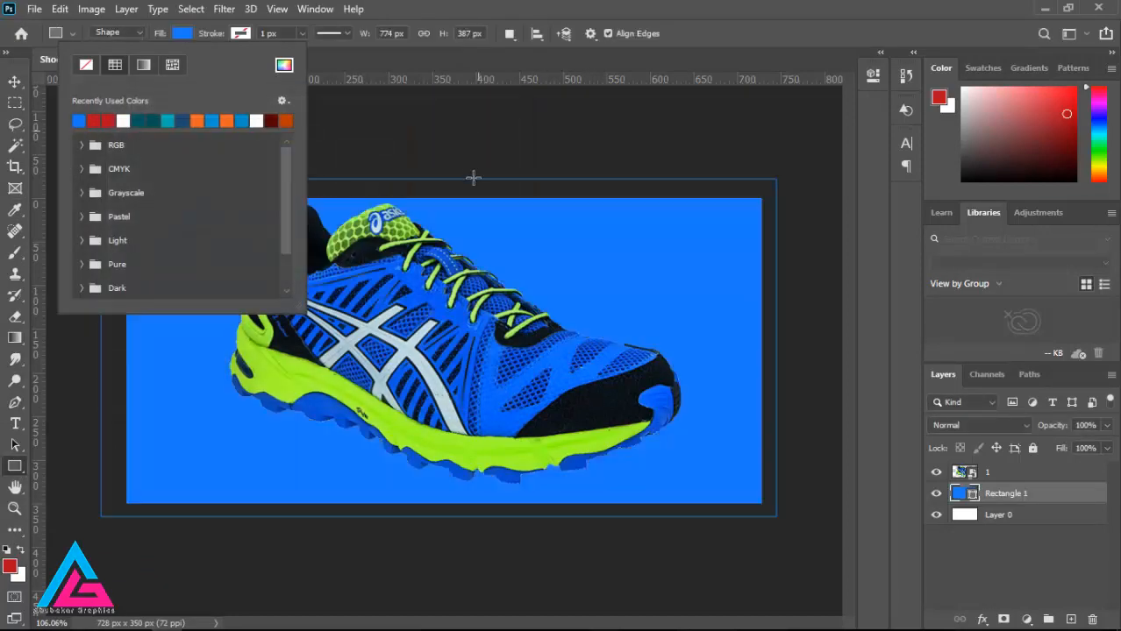
{"action": "left_click", "coordinate": [350, 57]}
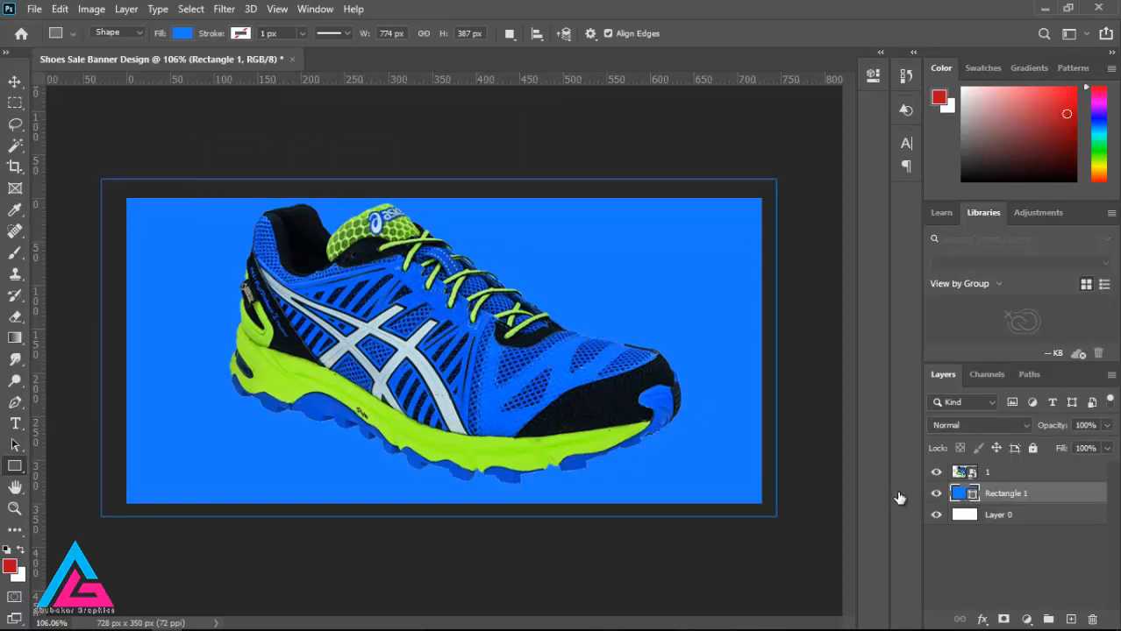
{"action": "right_click", "coordinate": [24, 468]}
{"action": "left_click", "coordinate": [96, 466]}
{"action": "left_click_drag", "start_coordinate": [491, 129], "coordinate": [792, 550]}
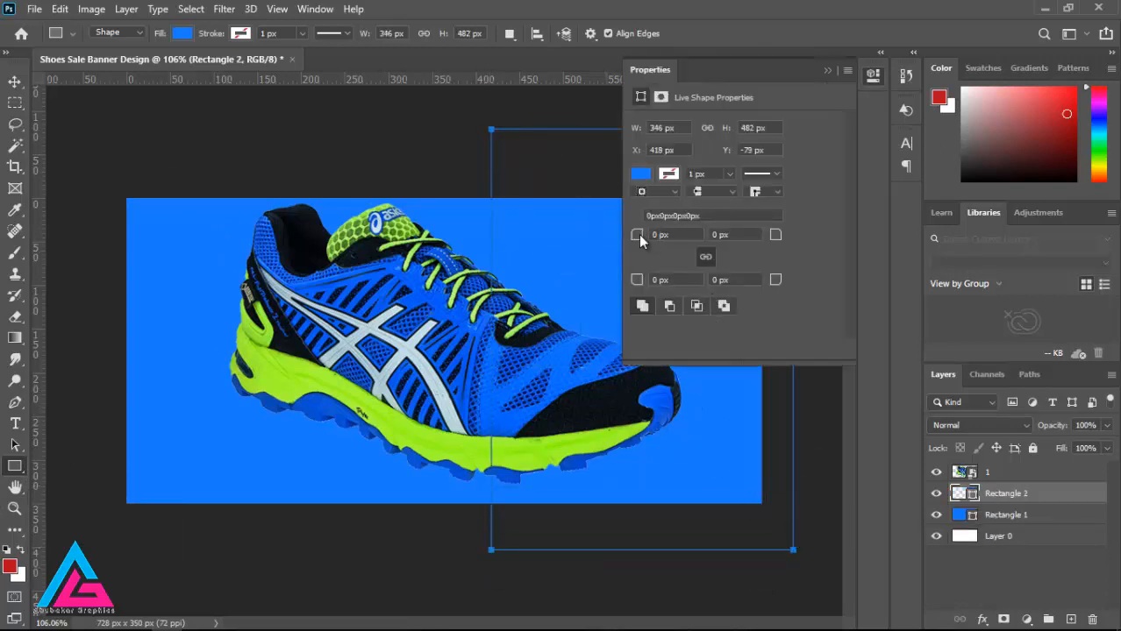
{"action": "left_click", "coordinate": [828, 70]}
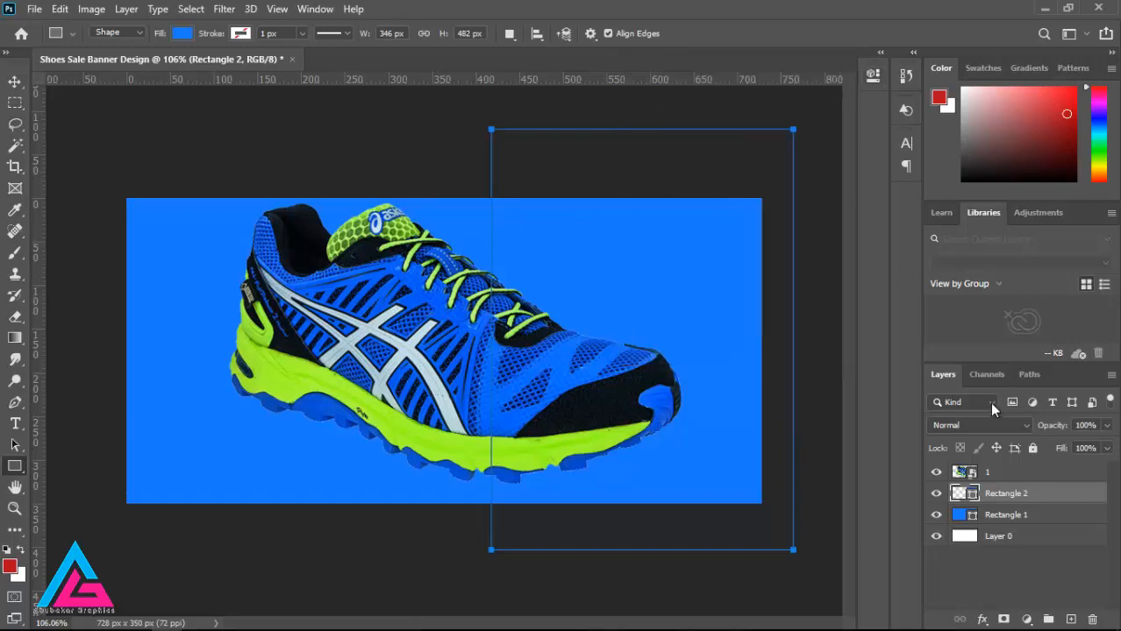
{"action": "key", "text": "ctrl+z"}
Step: Draw a circle about 488 px in diameter over the banner's right side, extending past the canvas edge
{"action": "right_click", "coordinate": [14, 465]}
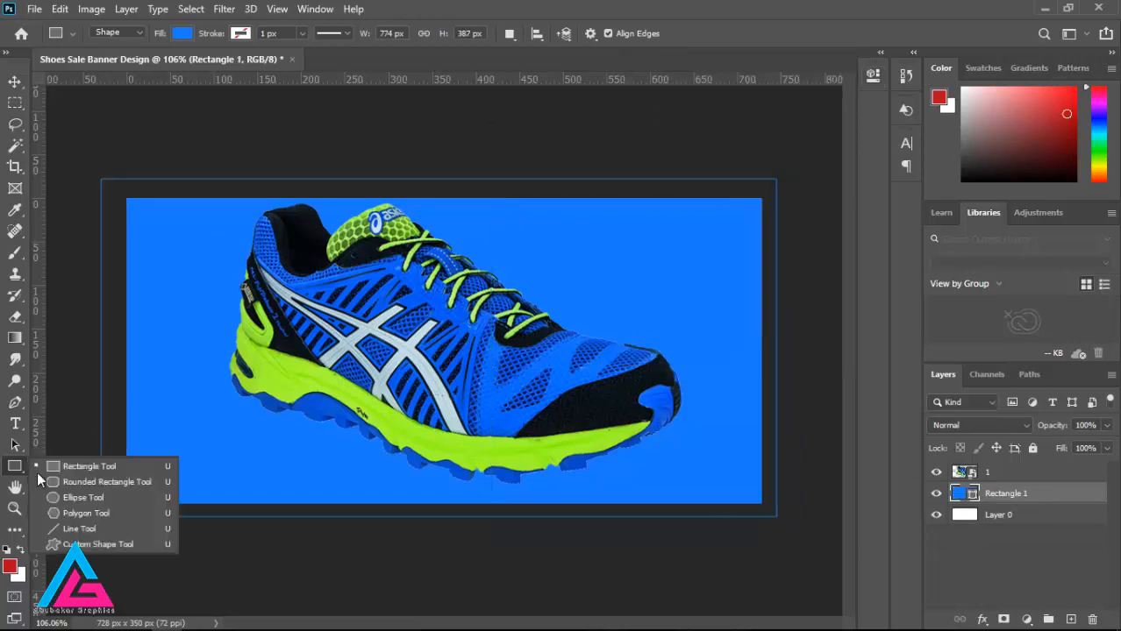
{"action": "left_click", "coordinate": [75, 500]}
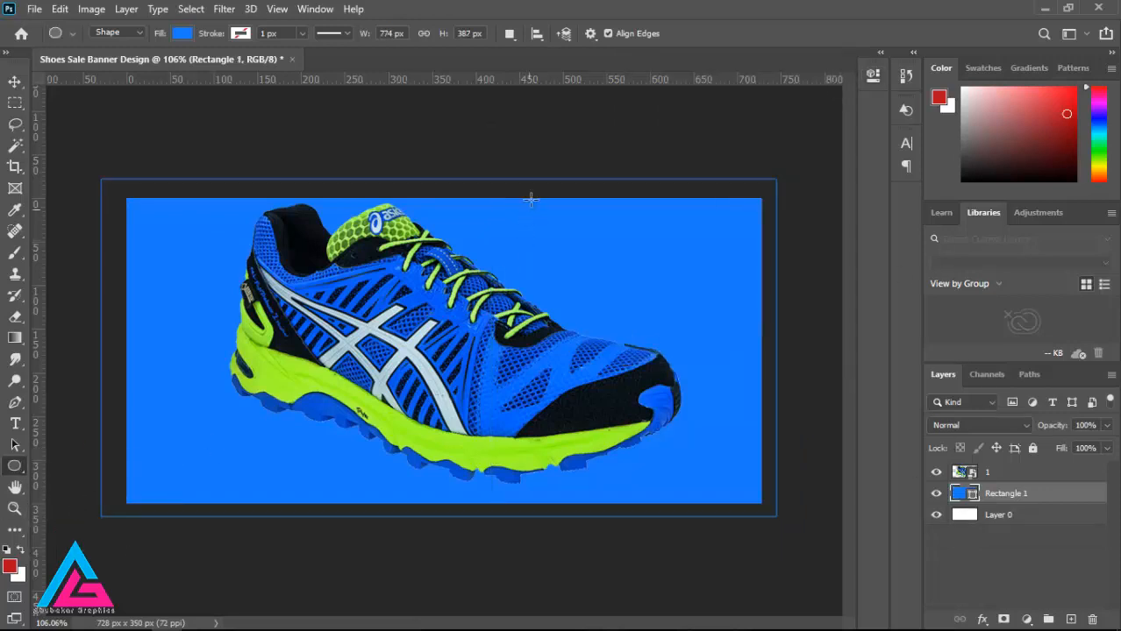
{"action": "left_click_drag", "start_coordinate": [527, 158], "coordinate": [956, 627]}
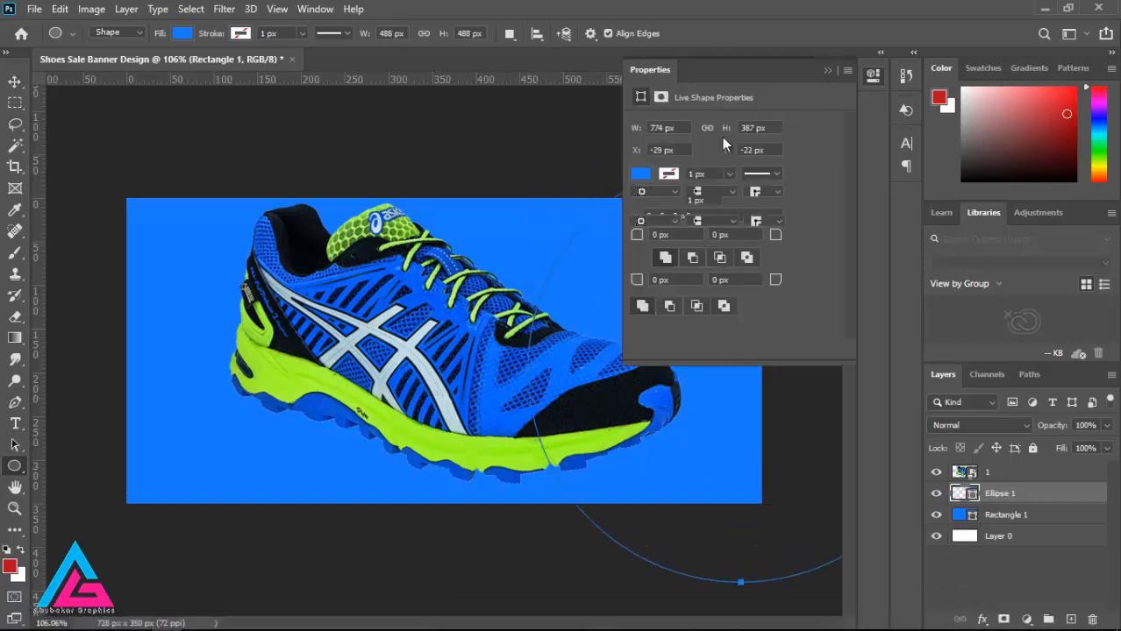
Step: Fill the circle with black (000000) and shift it left so it covers more of the banner's right part
{"action": "left_click", "coordinate": [640, 200]}
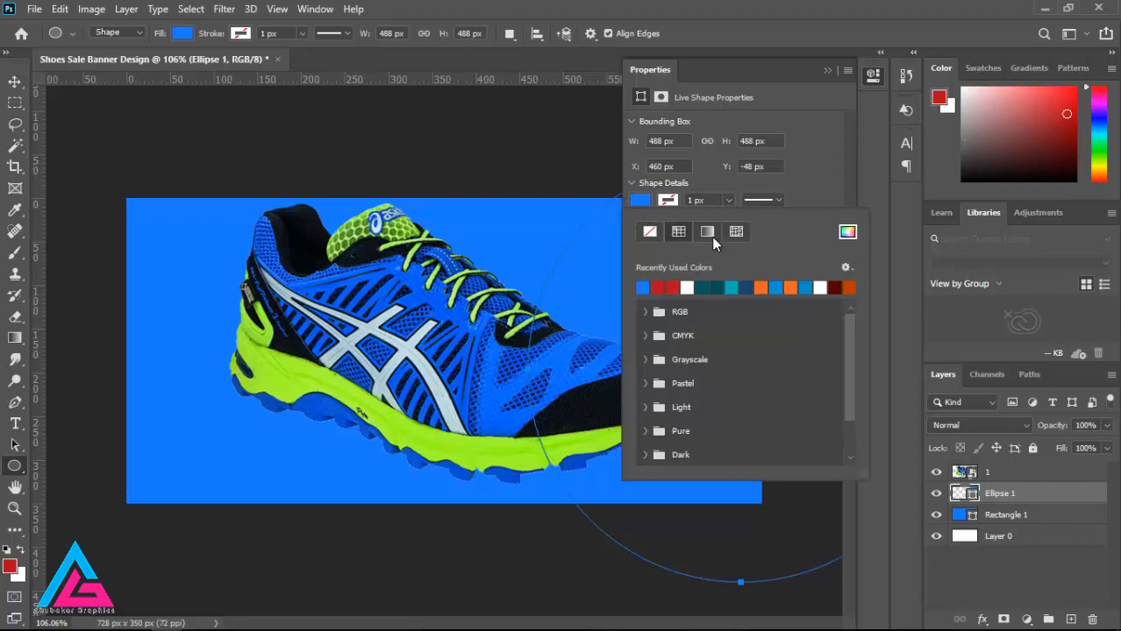
{"action": "left_click", "coordinate": [847, 234]}
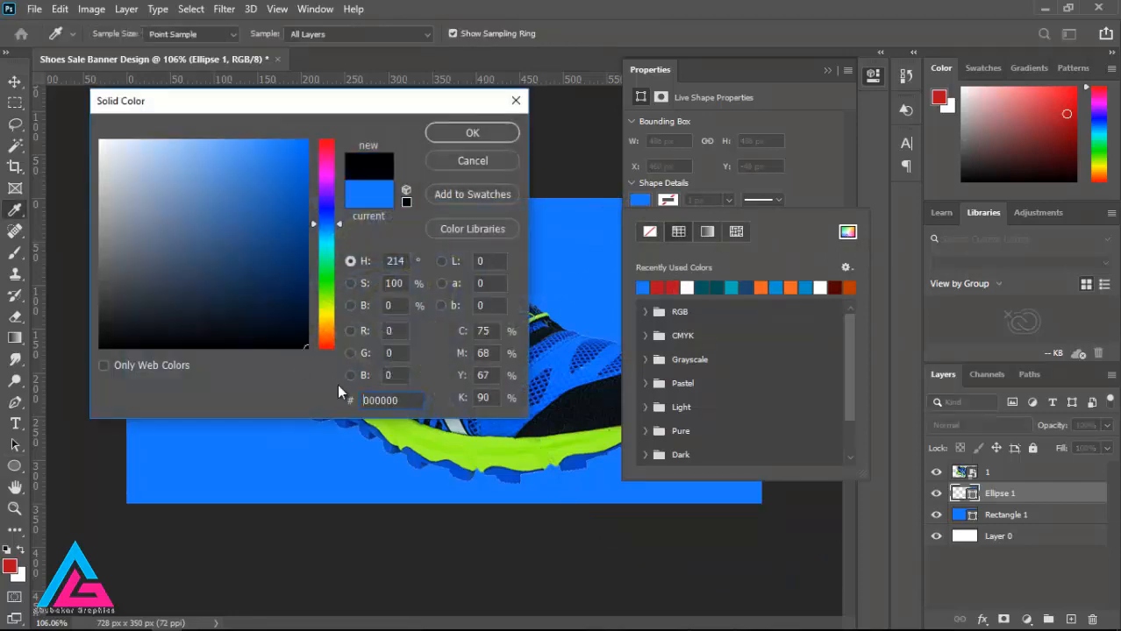
{"action": "left_click", "coordinate": [463, 135]}
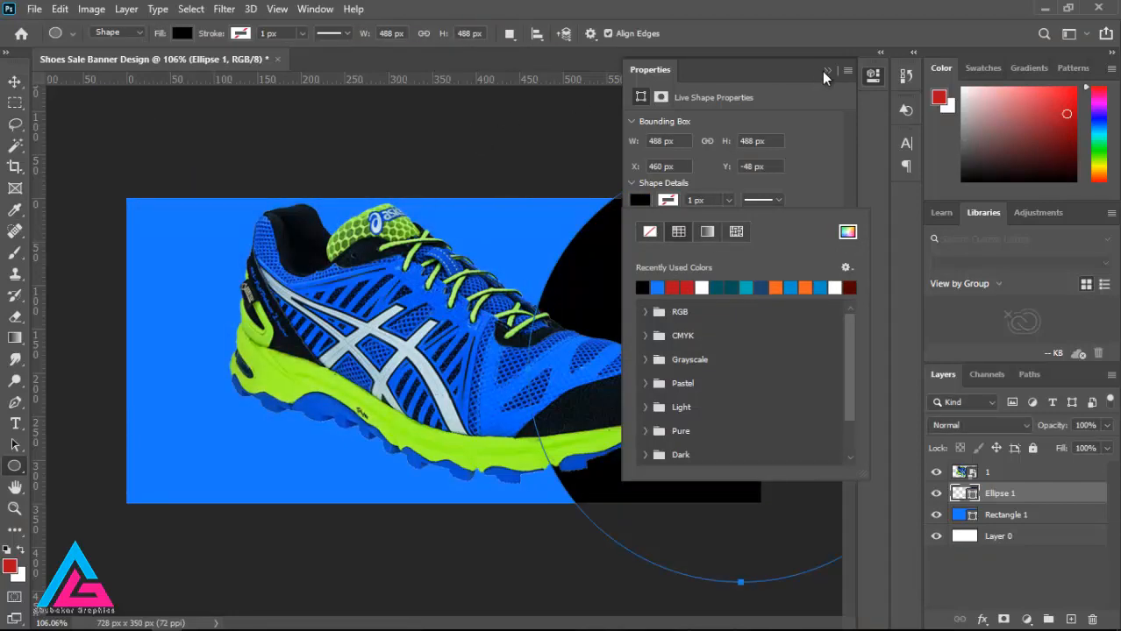
{"action": "left_click", "coordinate": [824, 70]}
{"action": "left_click", "coordinate": [824, 70]}
{"action": "left_click", "coordinate": [15, 81]}
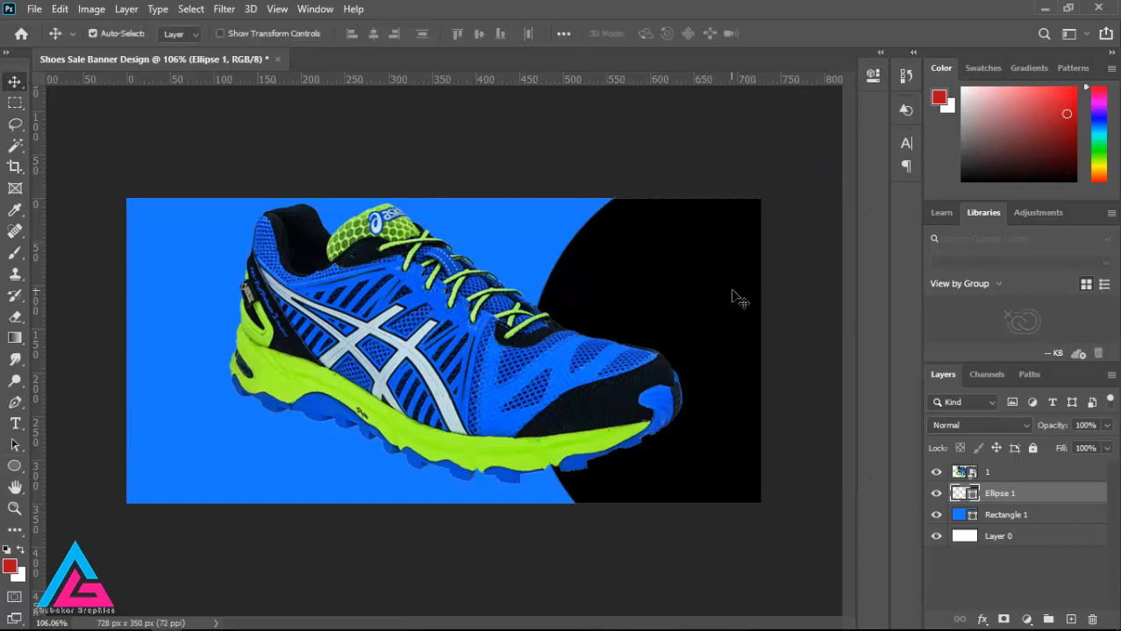
{"action": "left_click_drag", "start_coordinate": [733, 296], "coordinate": [676, 281]}
Step: Scale the shoe on layer 1 proportionally down to 27.80%
{"action": "left_click", "coordinate": [941, 464]}
{"action": "key", "text": "ctrl+t"}
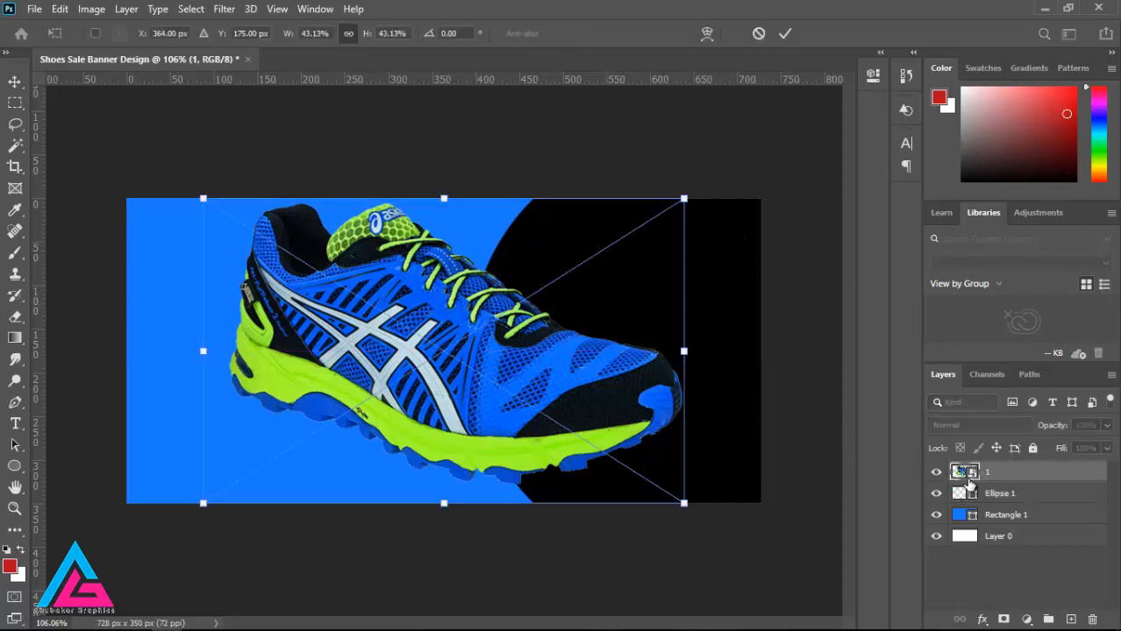
{"action": "left_click_drag", "start_coordinate": [680, 198], "coordinate": [481, 259]}
{"action": "right_click", "coordinate": [400, 420]}
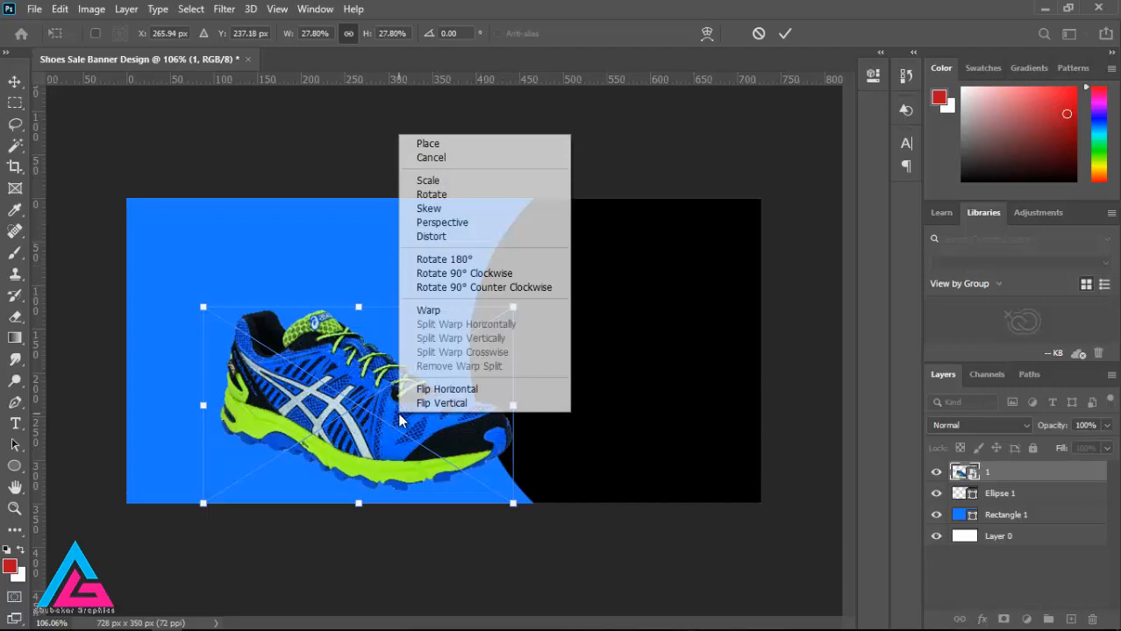
{"action": "left_click", "coordinate": [449, 389]}
{"action": "right_click", "coordinate": [460, 391]}
{"action": "left_click", "coordinate": [491, 361]}
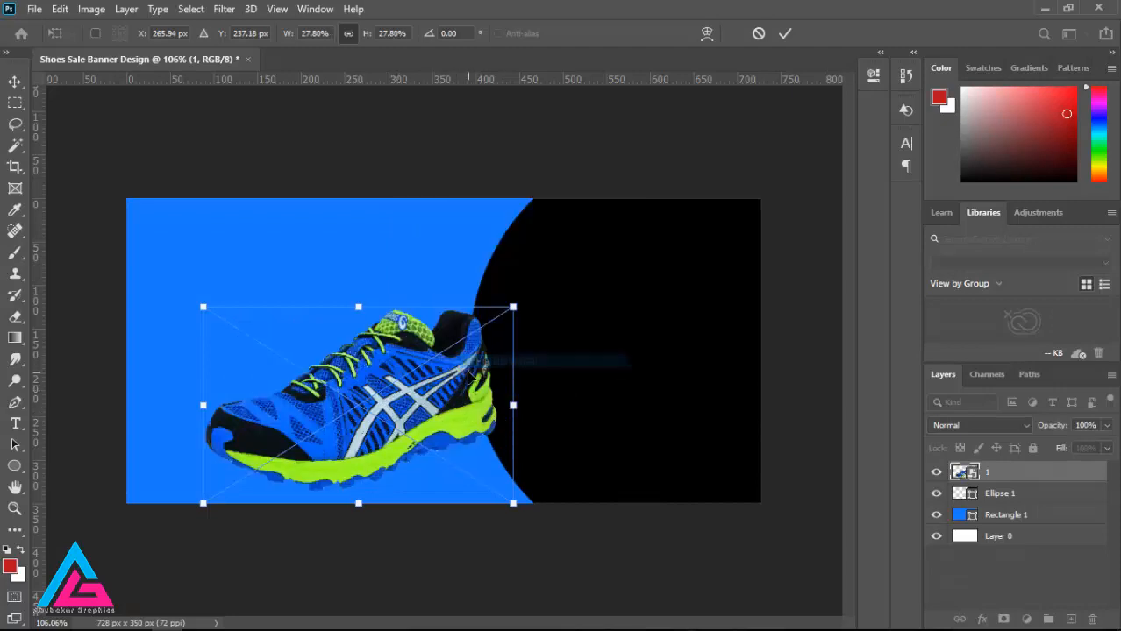
{"action": "right_click", "coordinate": [449, 381]}
{"action": "left_click", "coordinate": [504, 361]}
{"action": "right_click", "coordinate": [475, 377]}
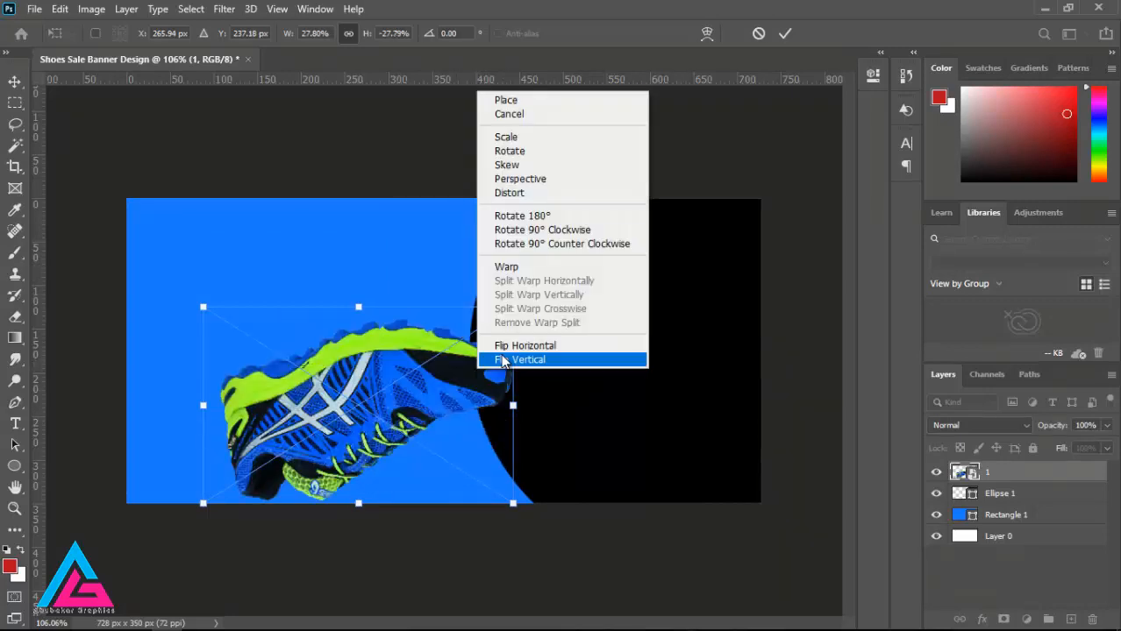
{"action": "left_click", "coordinate": [504, 360]}
Step: Flip the shoe horizontally and move it up and right over the black circle's edge
{"action": "right_click", "coordinate": [464, 378]}
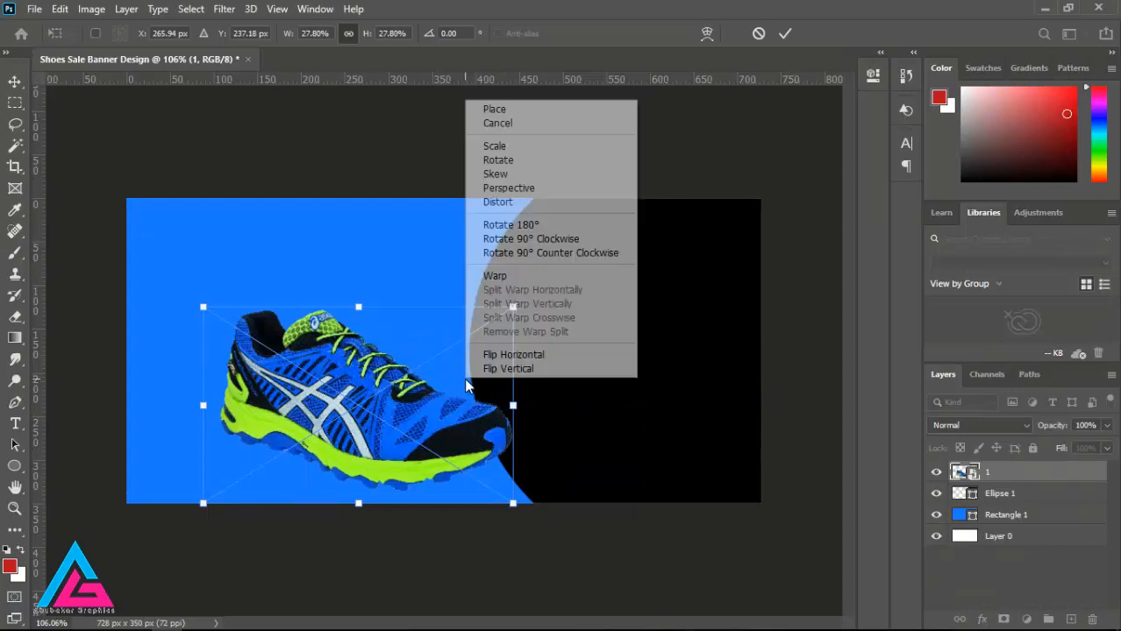
{"action": "left_click", "coordinate": [526, 355]}
{"action": "left_click_drag", "start_coordinate": [439, 384], "coordinate": [625, 304]}
Step: Rotate the shoe to a 164.54 degree angle so its toe tilts down, and shift it slightly left
{"action": "left_click_drag", "start_coordinate": [708, 253], "coordinate": [695, 220]}
{"action": "left_click_drag", "start_coordinate": [636, 318], "coordinate": [619, 322]}
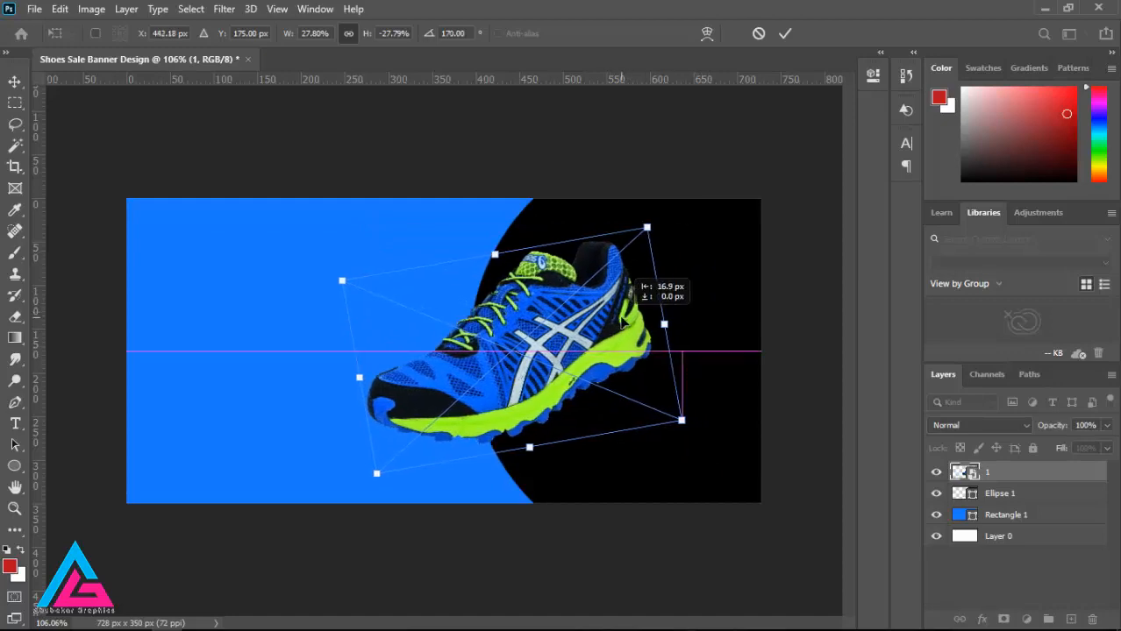
{"action": "mouse_move", "coordinate": [682, 265]}
{"action": "left_mouse_down"}
{"action": "mouse_move", "coordinate": [679, 248]}
{"action": "mouse_move", "coordinate": [672, 257]}
{"action": "left_mouse_up"}
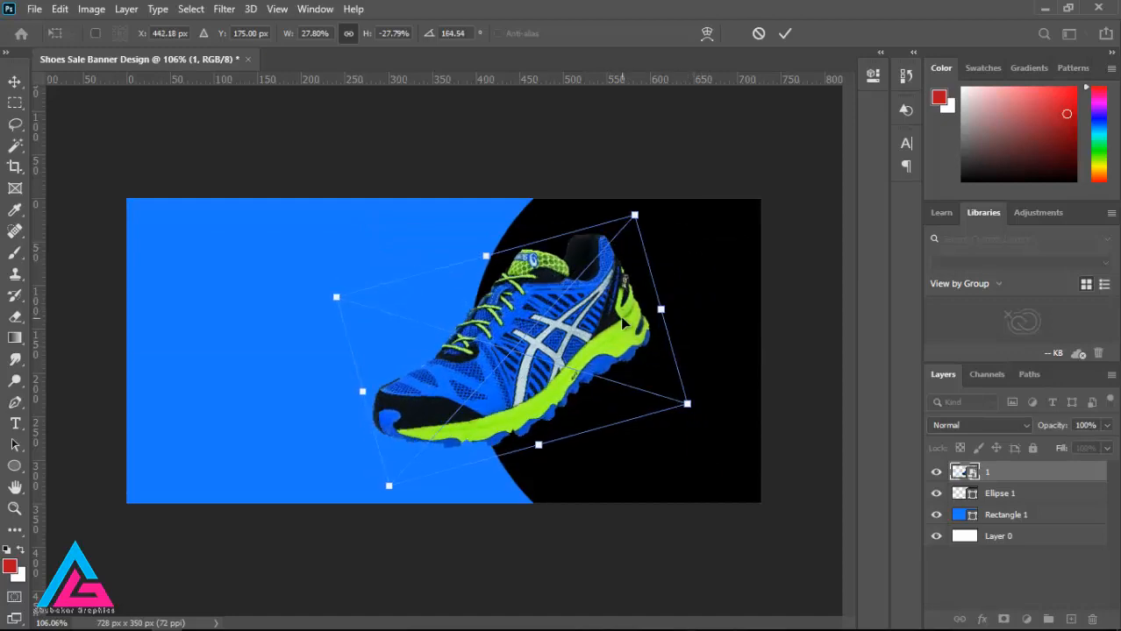
Step: Reposition the shoe and the black circle slightly to the right, keeping the shoe across the circle's edge
{"action": "left_click_drag", "start_coordinate": [620, 316], "coordinate": [680, 312]}
{"action": "left_click", "coordinate": [19, 83]}
{"action": "left_click", "coordinate": [598, 300]}
{"action": "left_click_drag", "start_coordinate": [597, 300], "coordinate": [609, 316]}
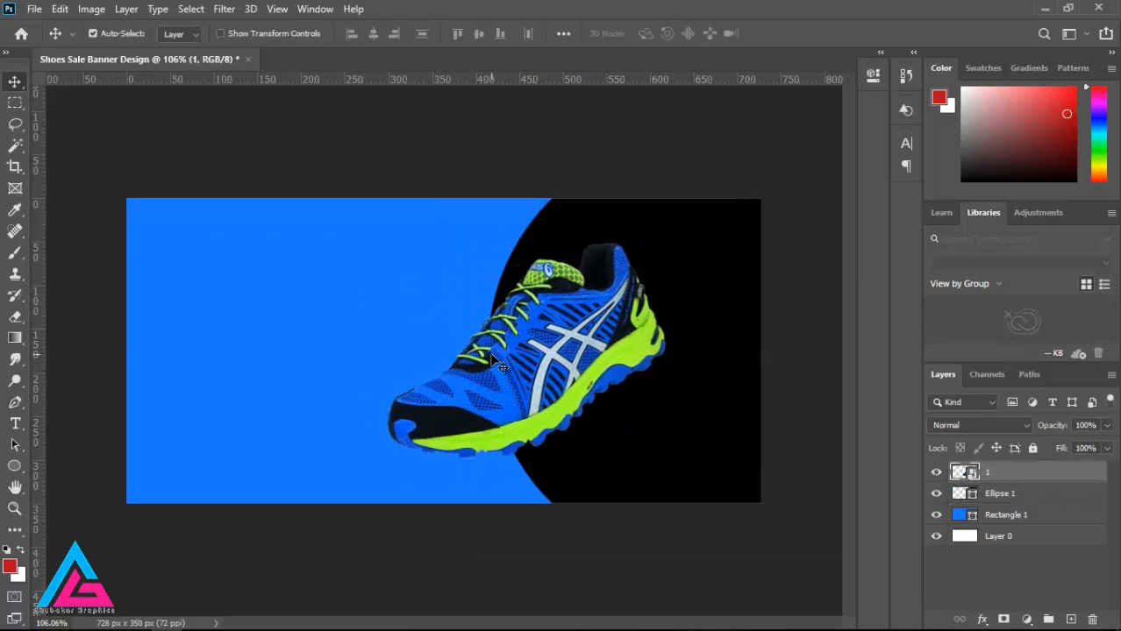
Step: Draw a flat ellipse about 155 by 27 px beneath the shoe's front sole and fill it with black
{"action": "right_click", "coordinate": [23, 471]}
{"action": "right_click", "coordinate": [22, 471]}
{"action": "left_click", "coordinate": [77, 504]}
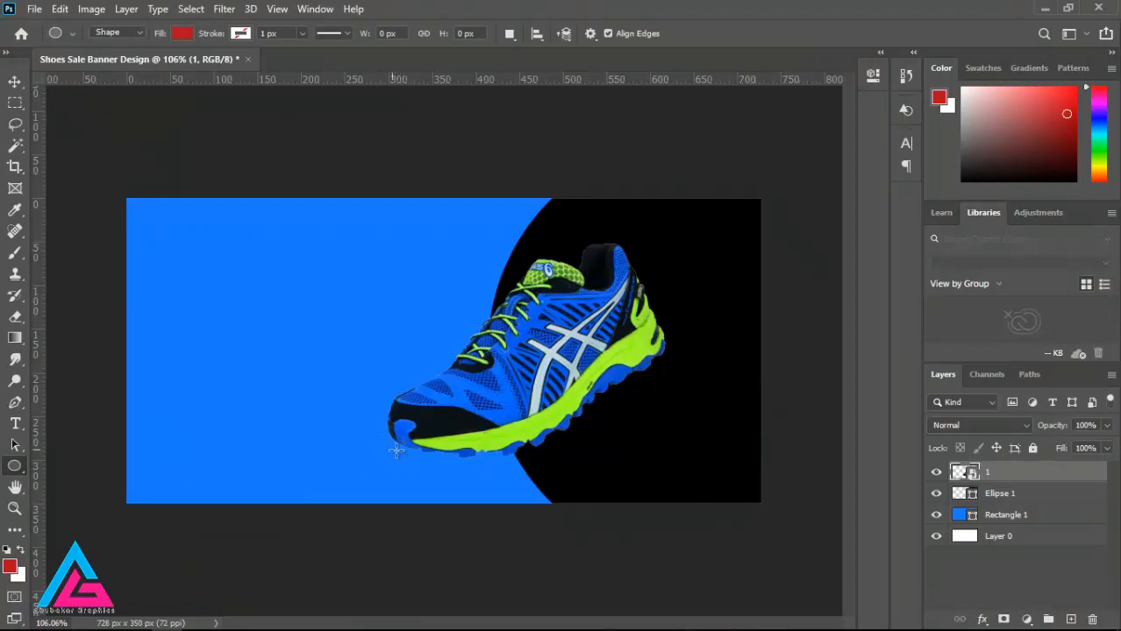
{"action": "left_click_drag", "start_coordinate": [389, 449], "coordinate": [526, 472]}
{"action": "left_click", "coordinate": [640, 201]}
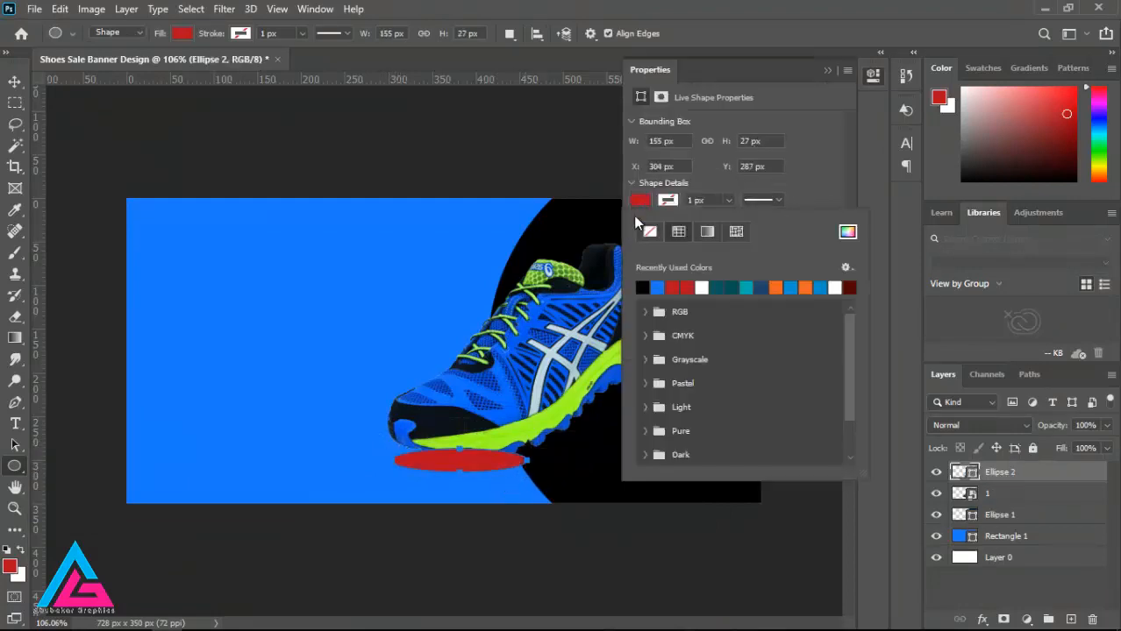
{"action": "left_click", "coordinate": [647, 288]}
{"action": "left_click", "coordinate": [827, 74]}
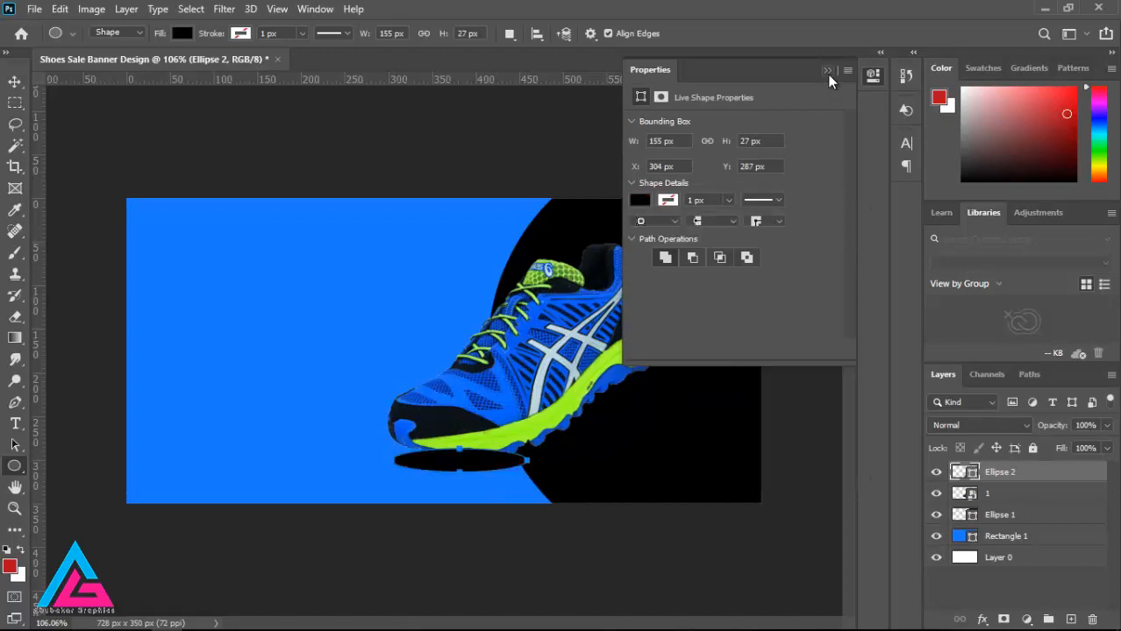
{"action": "left_click", "coordinate": [827, 70]}
Step: Keep the flat ellipse's blend mode at Normal and lower its layer opacity to 78%
{"action": "left_click", "coordinate": [1001, 424]}
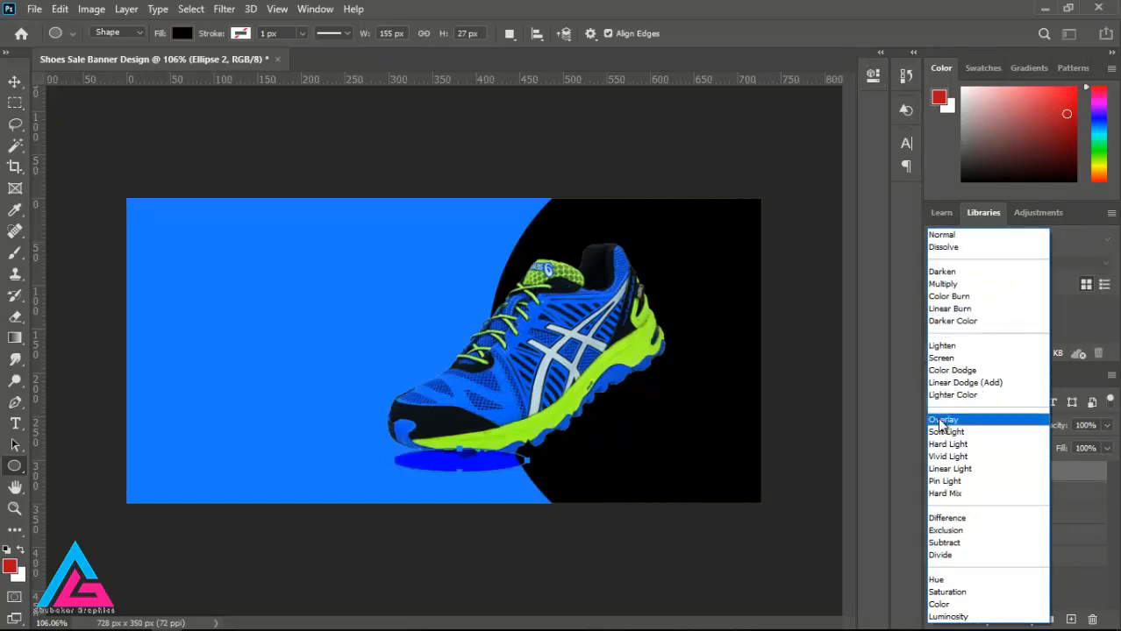
{"action": "left_click", "coordinate": [941, 235]}
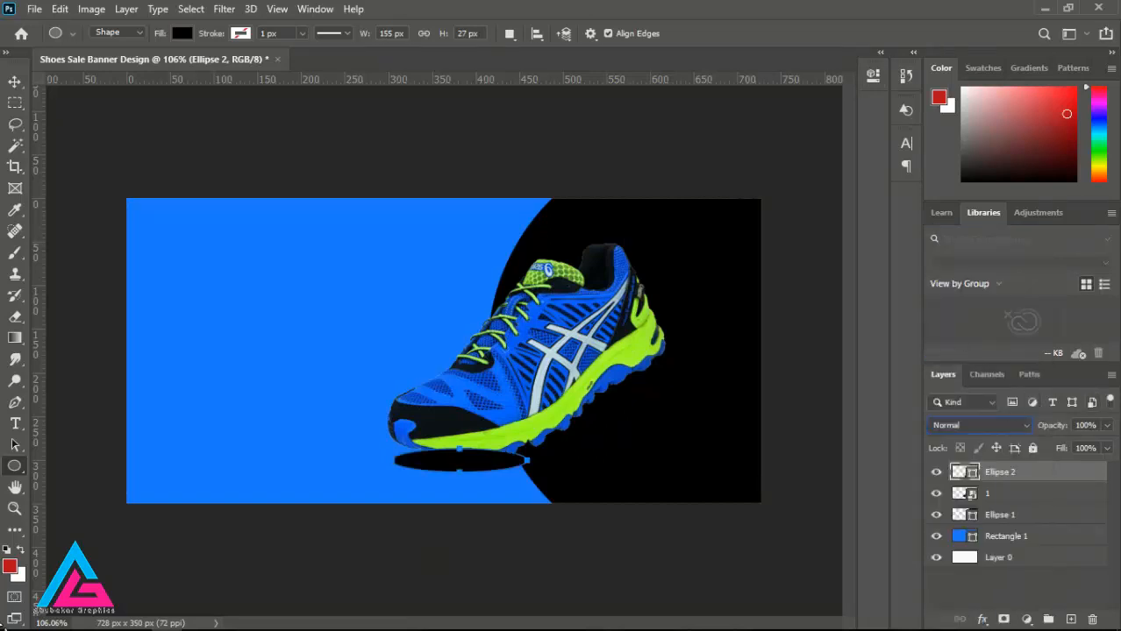
{"action": "left_click", "coordinate": [1106, 425]}
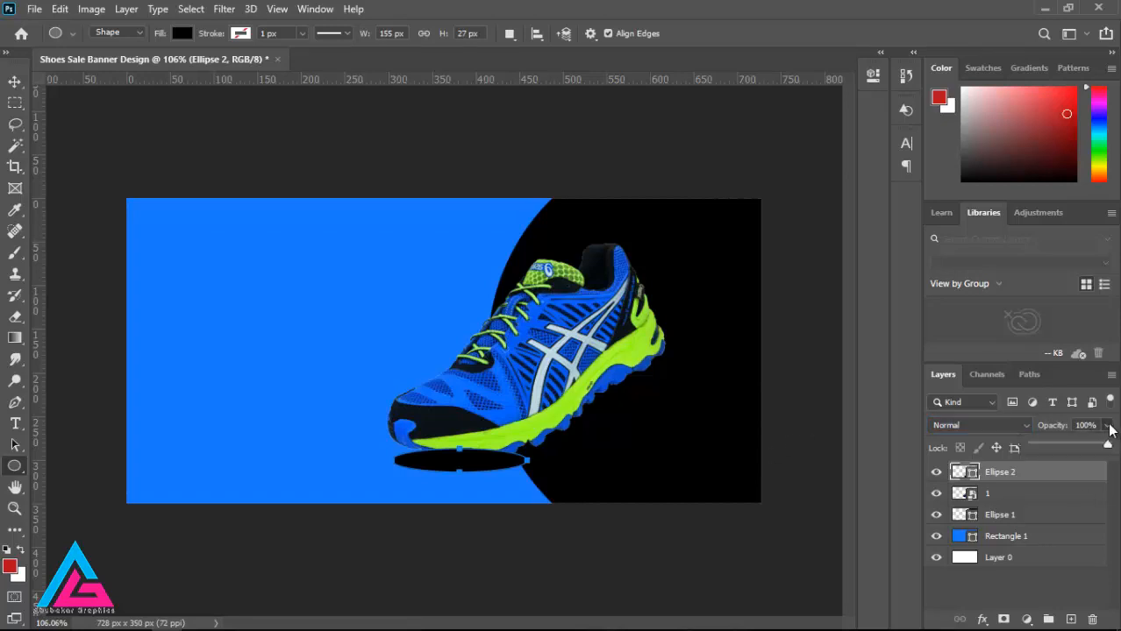
{"action": "mouse_move", "coordinate": [1110, 443]}
{"action": "left_mouse_down"}
{"action": "mouse_move", "coordinate": [1074, 446]}
{"action": "mouse_move", "coordinate": [1069, 467]}
{"action": "mouse_move", "coordinate": [1055, 468]}
{"action": "mouse_move", "coordinate": [1107, 469]}
{"action": "mouse_move", "coordinate": [1085, 446]}
{"action": "mouse_move", "coordinate": [1095, 450]}
{"action": "left_mouse_up"}
{"action": "left_click", "coordinate": [1108, 427]}
{"action": "left_click", "coordinate": [1107, 448]}
{"action": "left_click", "coordinate": [1107, 426]}
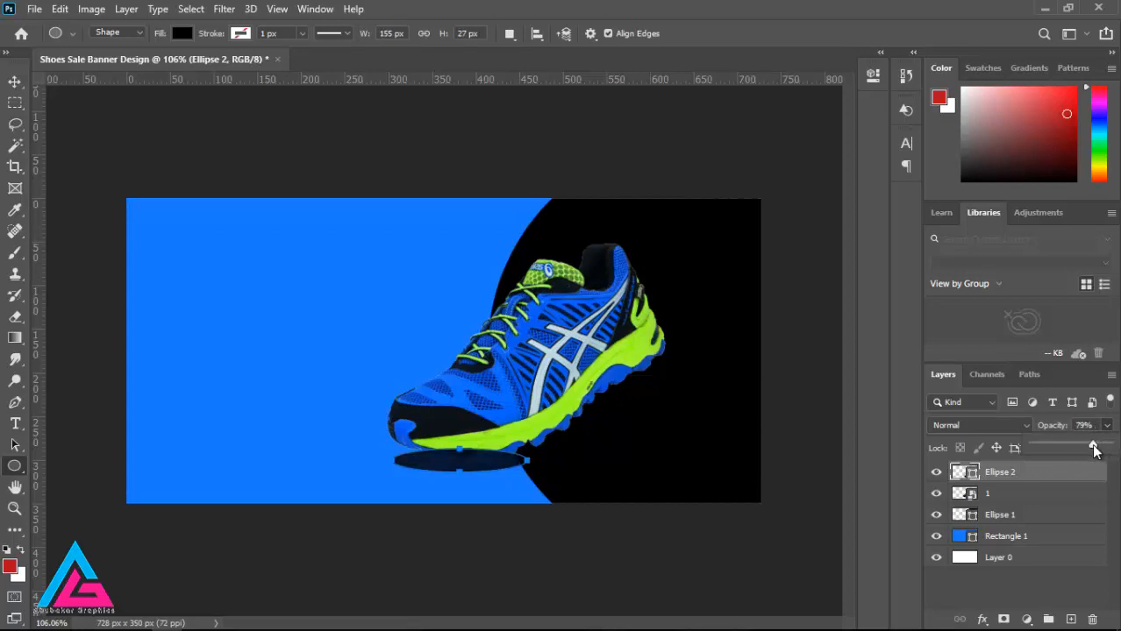
{"action": "left_click", "coordinate": [1107, 427]}
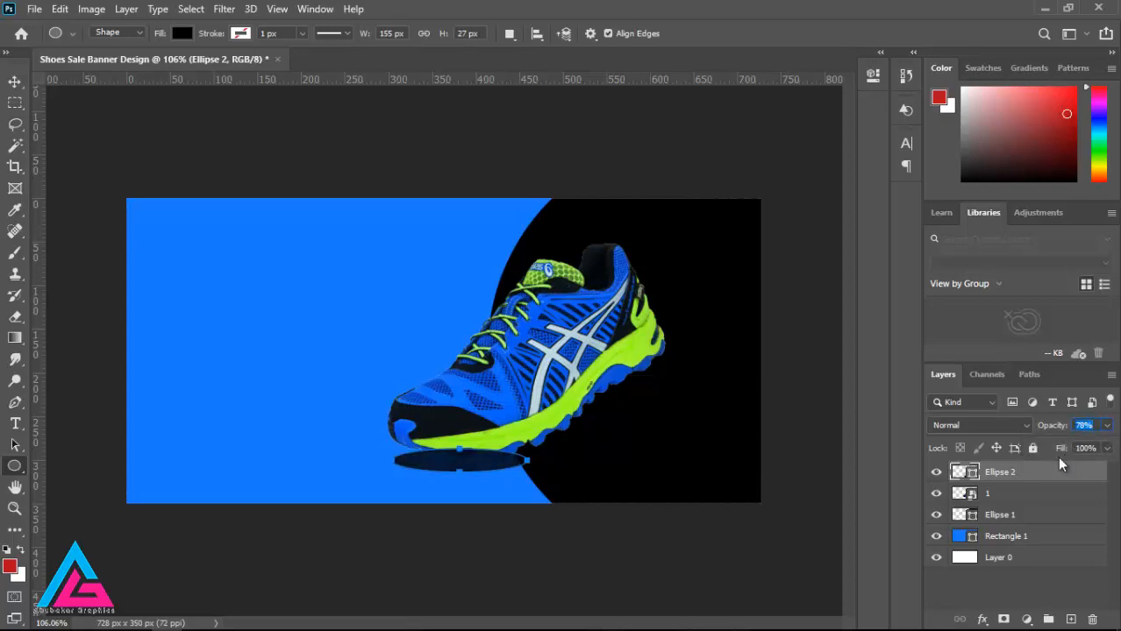
Step: Move the flat ellipse's layer beneath shoe layer 1 and nudge the ellipse slightly left
{"action": "left_click_drag", "start_coordinate": [1062, 476], "coordinate": [1061, 504]}
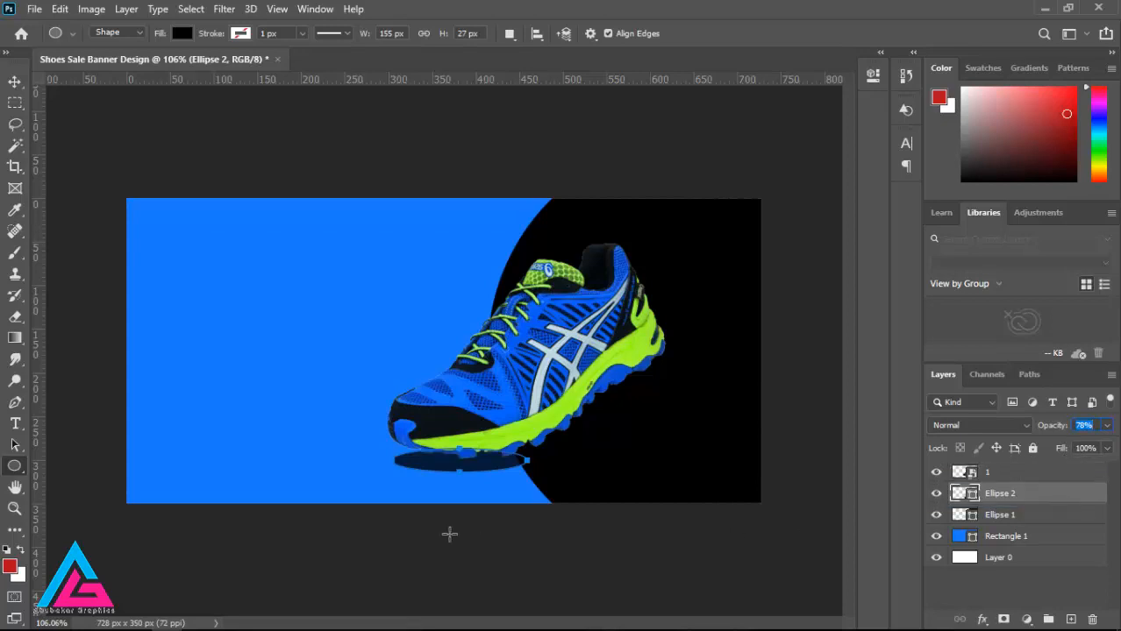
{"action": "key", "text": "v"}
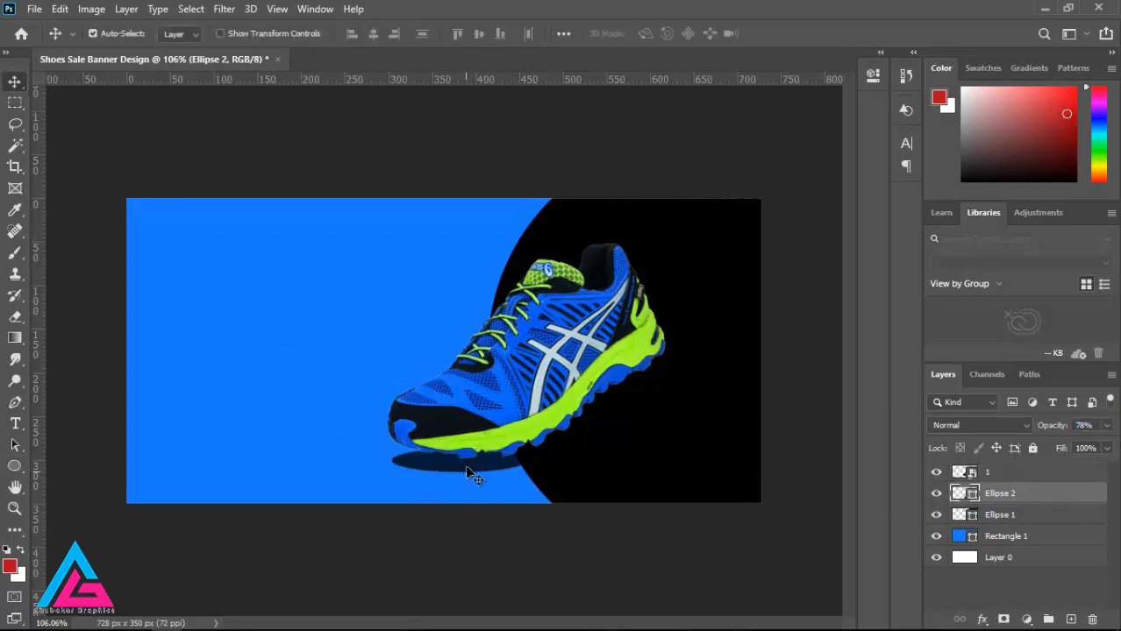
Step: Move the flat black ellipse slightly down and left, and apply a Gaussian Blur with a radius of about 5 pixels
{"action": "left_click_drag", "start_coordinate": [463, 473], "coordinate": [452, 476]}
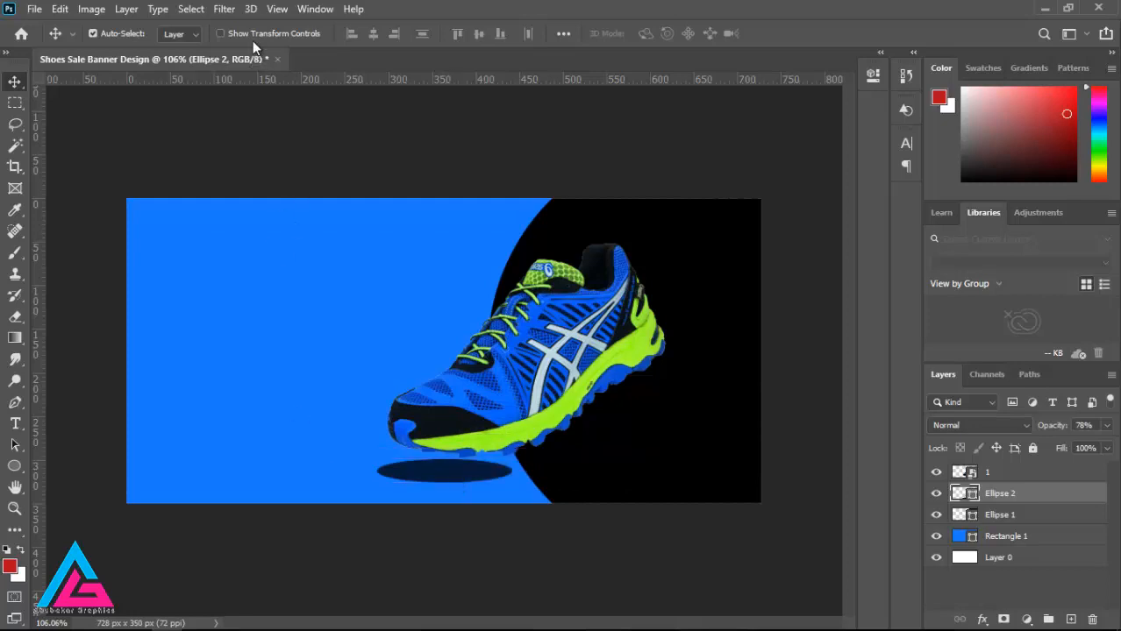
{"action": "left_click", "coordinate": [232, 11]}
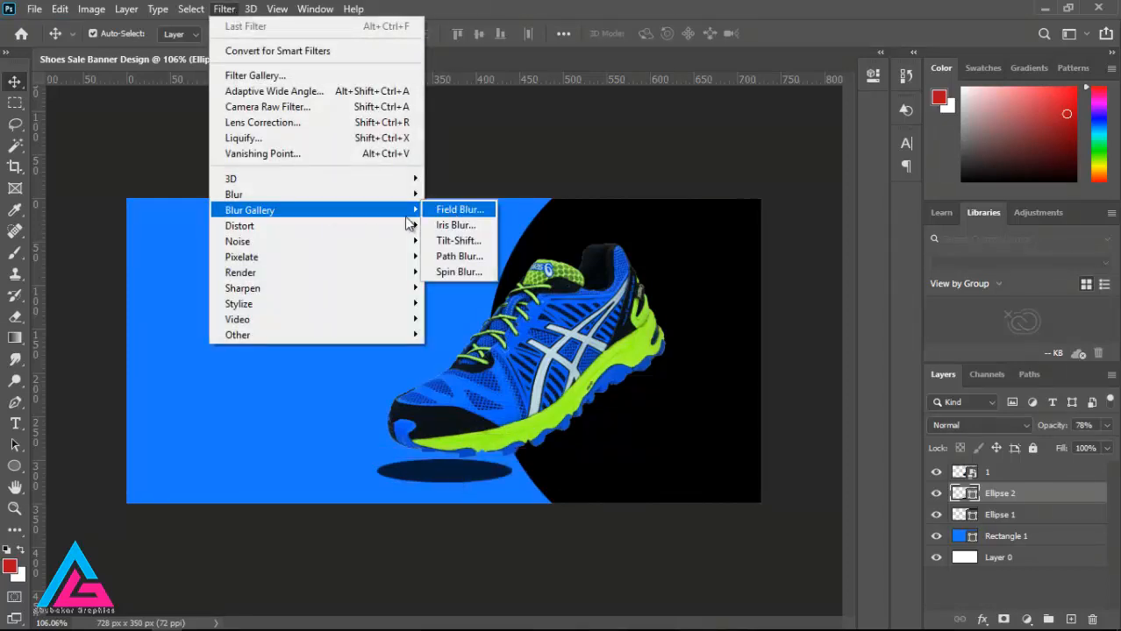
{"action": "mouse_move", "coordinate": [382, 228]}
{"action": "mouse_move", "coordinate": [379, 193]}
{"action": "left_click", "coordinate": [473, 253]}
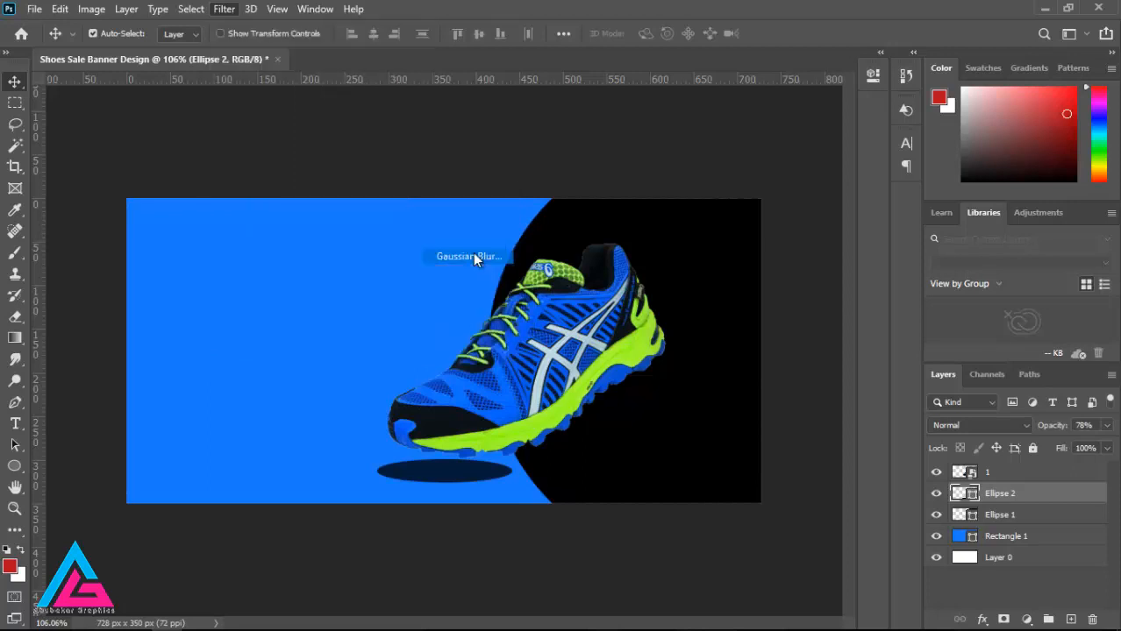
{"action": "left_click", "coordinate": [525, 249]}
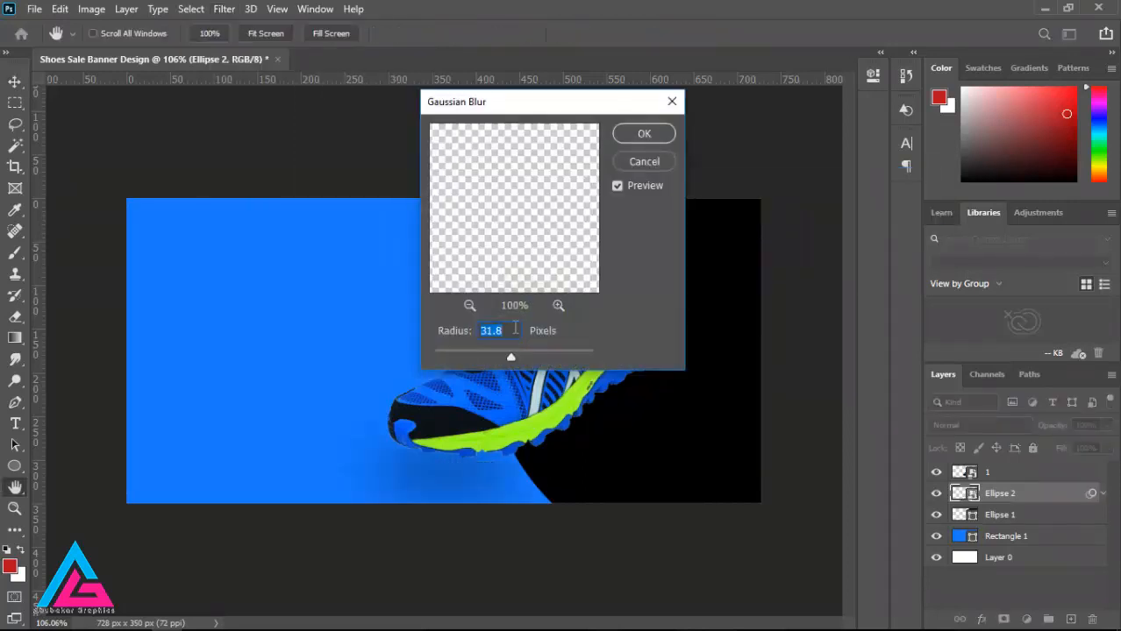
{"action": "left_click_drag", "start_coordinate": [470, 359], "coordinate": [467, 359]}
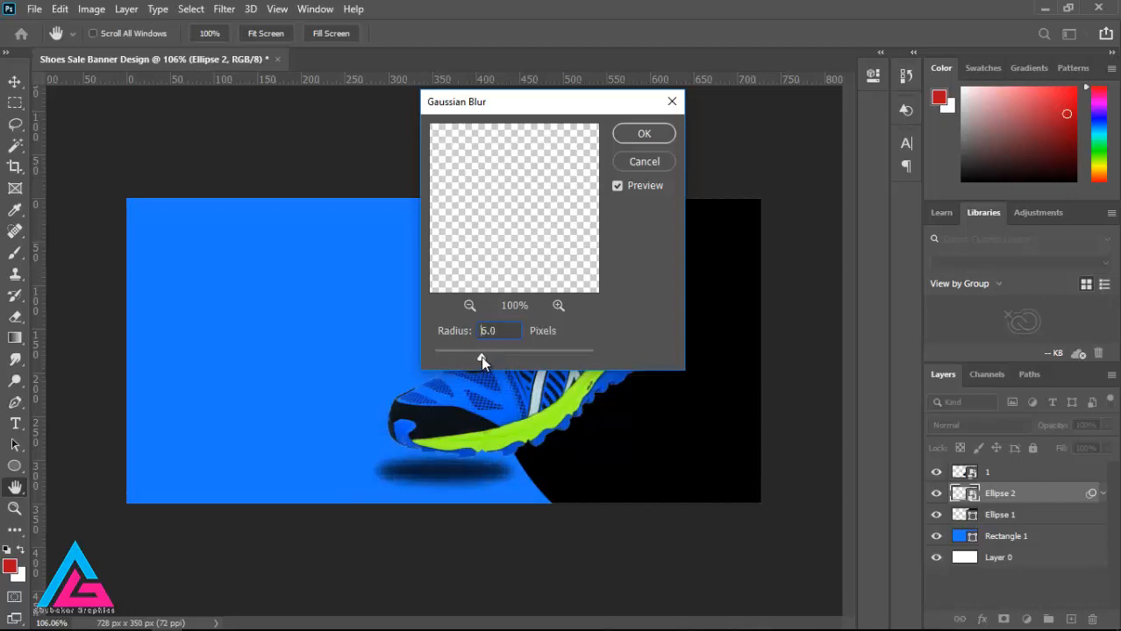
{"action": "left_click", "coordinate": [643, 133]}
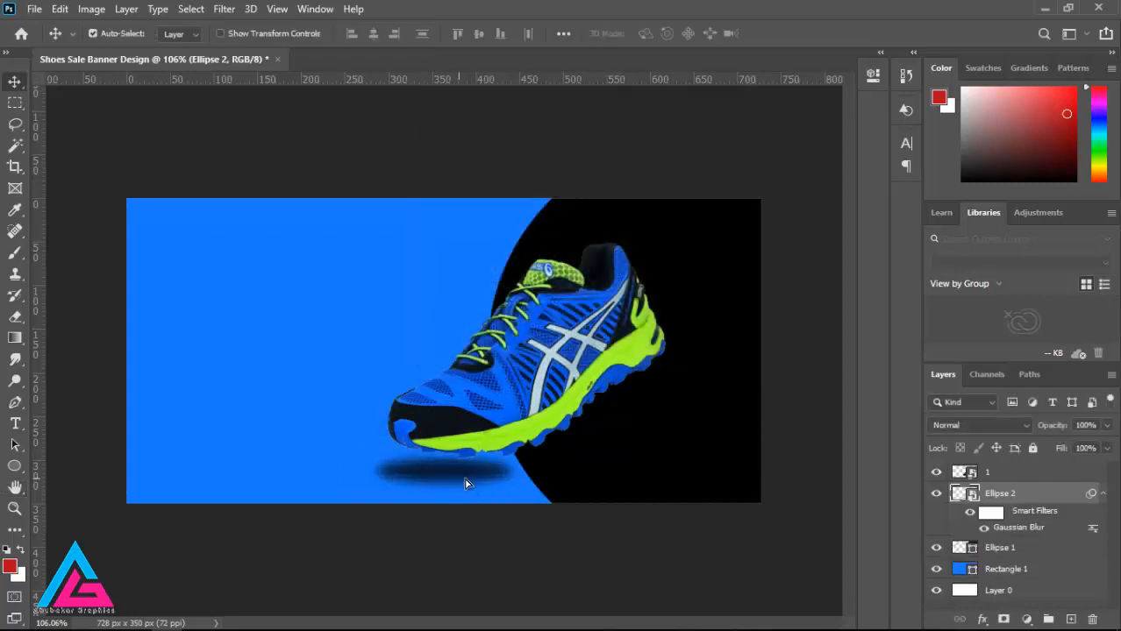
Step: Nudge the blurred shadow slightly right beneath the shoe, collapse its smart filter list and select the shoe
{"action": "left_click_drag", "start_coordinate": [465, 480], "coordinate": [464, 478]}
{"action": "left_click", "coordinate": [1103, 495]}
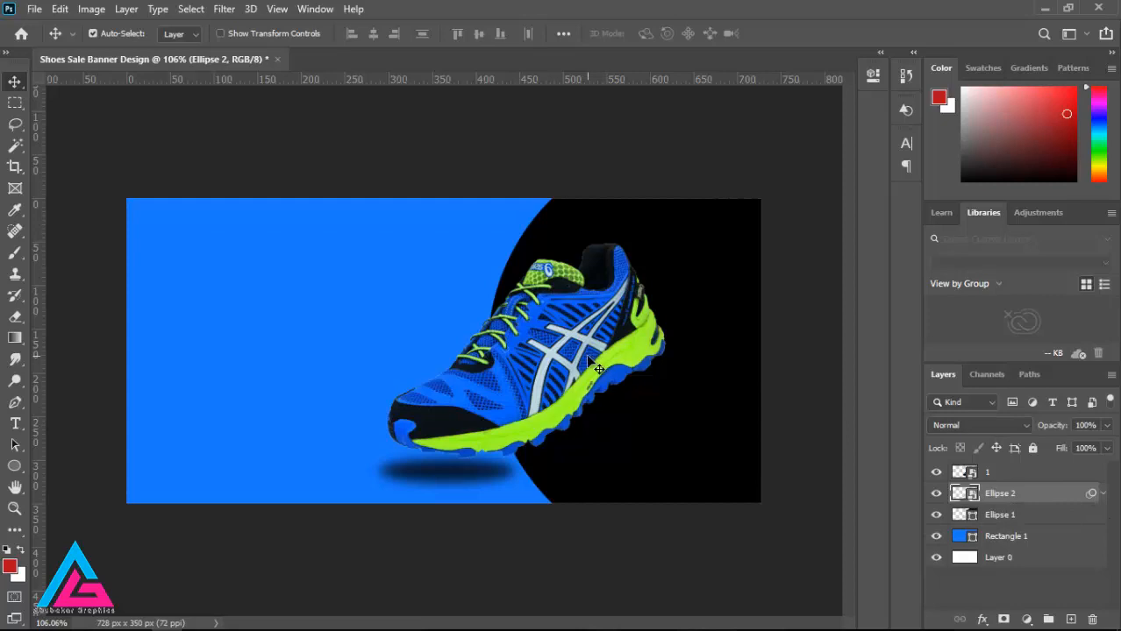
{"action": "mouse_move", "coordinate": [594, 367]}
{"action": "left_mouse_down"}
{"action": "mouse_move", "coordinate": [587, 377]}
{"action": "mouse_move", "coordinate": [586, 367]}
{"action": "left_mouse_up"}
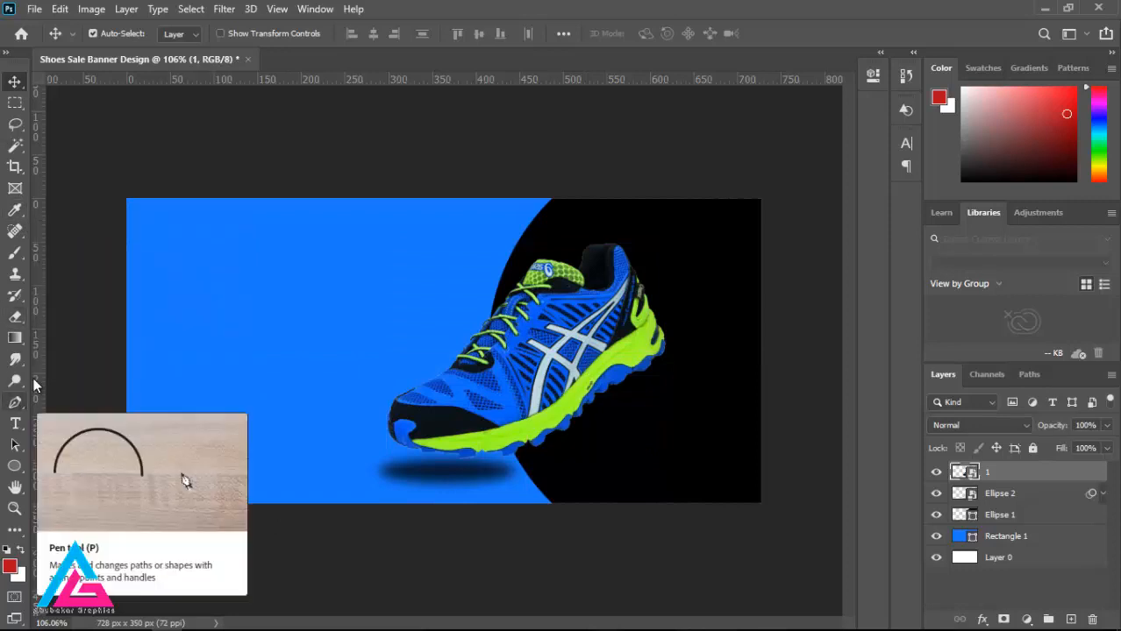
{"action": "left_click", "coordinate": [13, 469]}
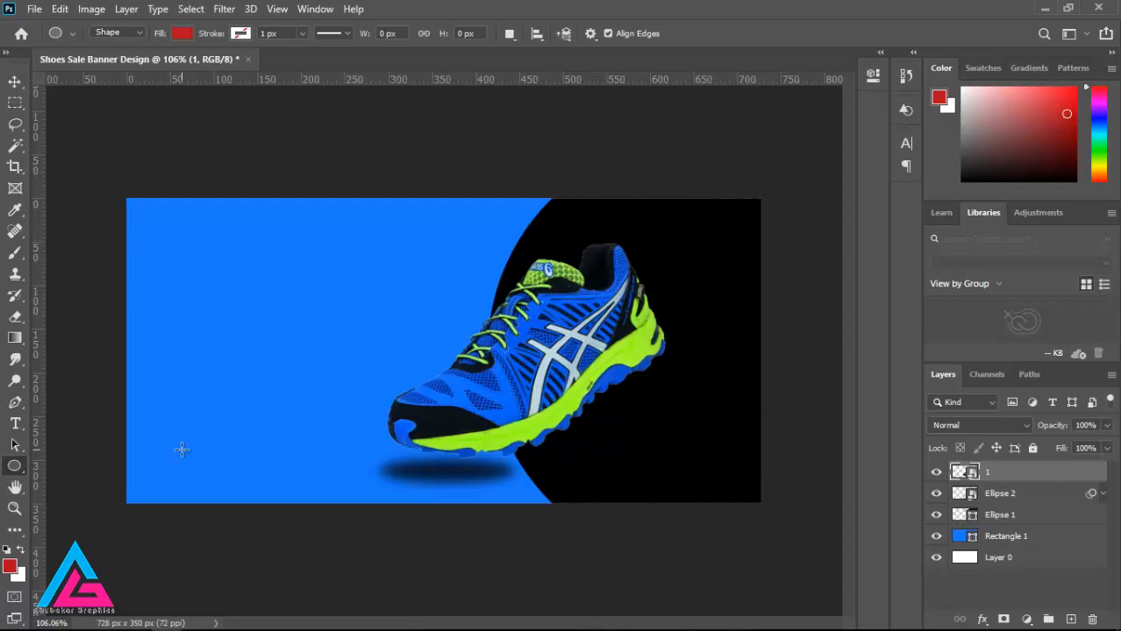
{"action": "right_click", "coordinate": [27, 476]}
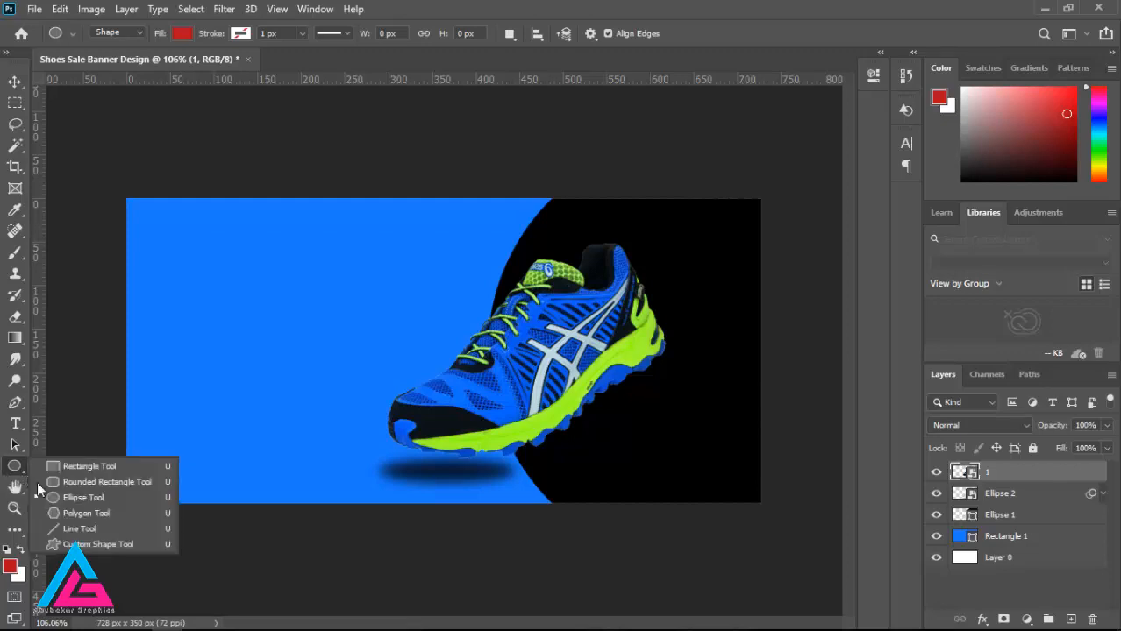
{"action": "left_click", "coordinate": [76, 513]}
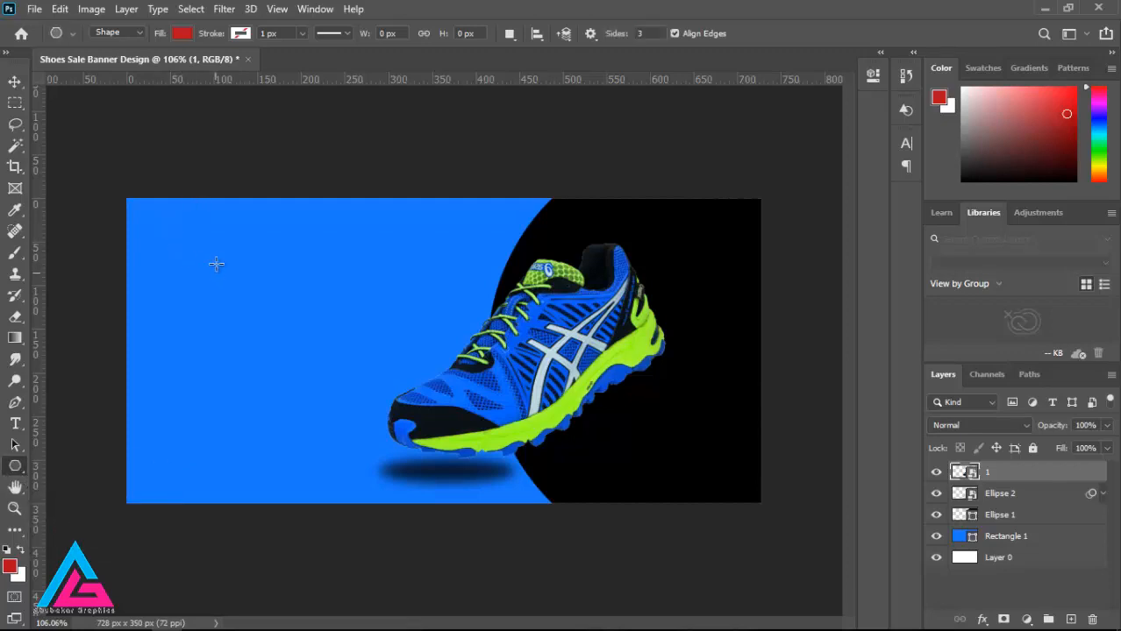
{"action": "mouse_move", "coordinate": [693, 224]}
{"action": "left_mouse_down"}
{"action": "mouse_move", "coordinate": [677, 226]}
{"action": "mouse_move", "coordinate": [691, 233]}
{"action": "left_mouse_up"}
{"action": "left_click", "coordinate": [184, 33]}
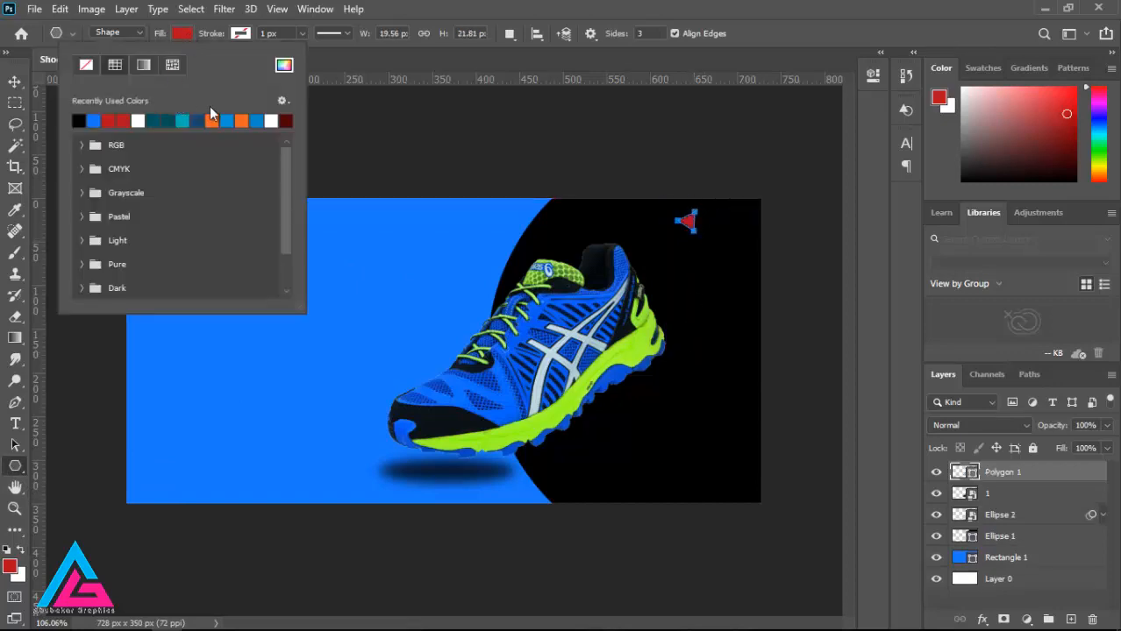
{"action": "left_click", "coordinate": [738, 181]}
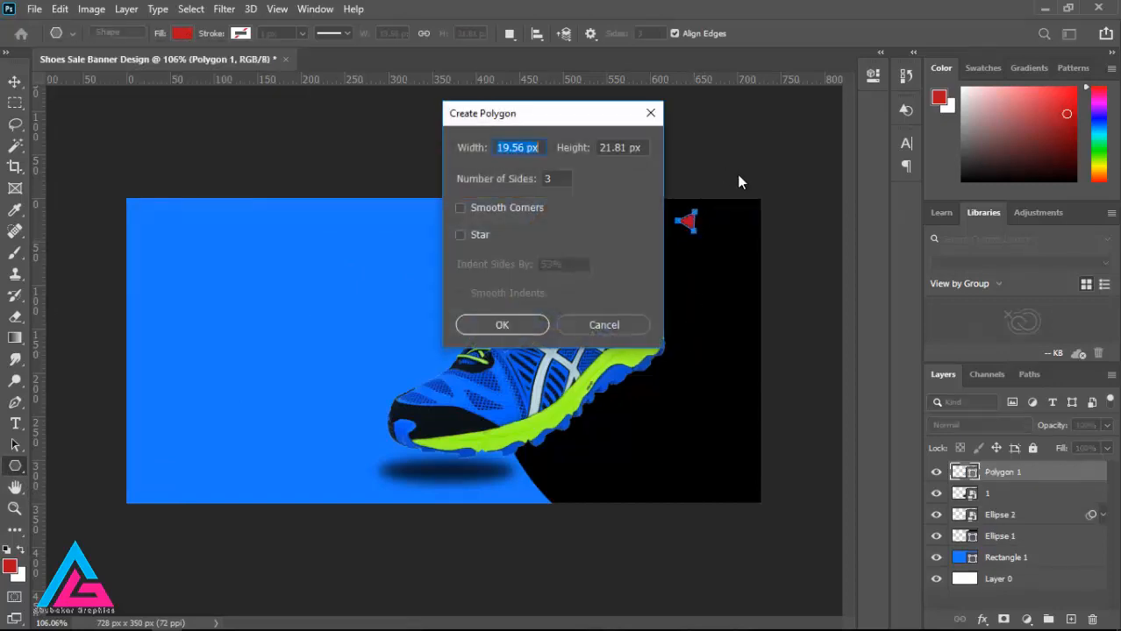
{"action": "left_click", "coordinate": [604, 325]}
{"action": "key", "text": "Delete"}
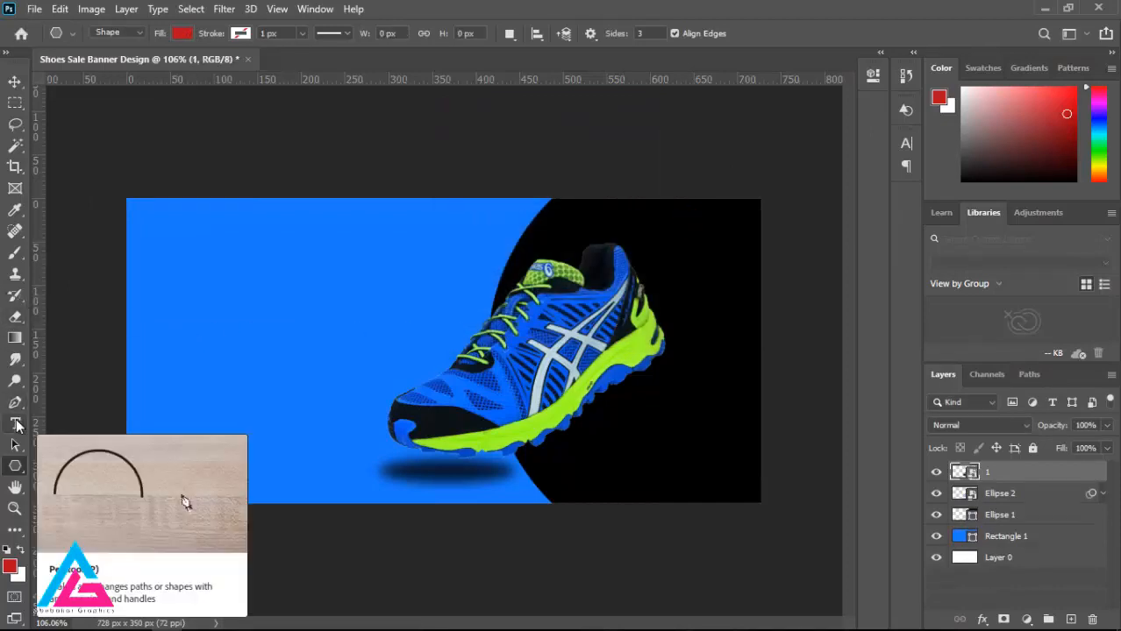
Step: Draw a red circle about 19 px in diameter in the upper-left part of the banner's blue area
{"action": "right_click", "coordinate": [15, 466]}
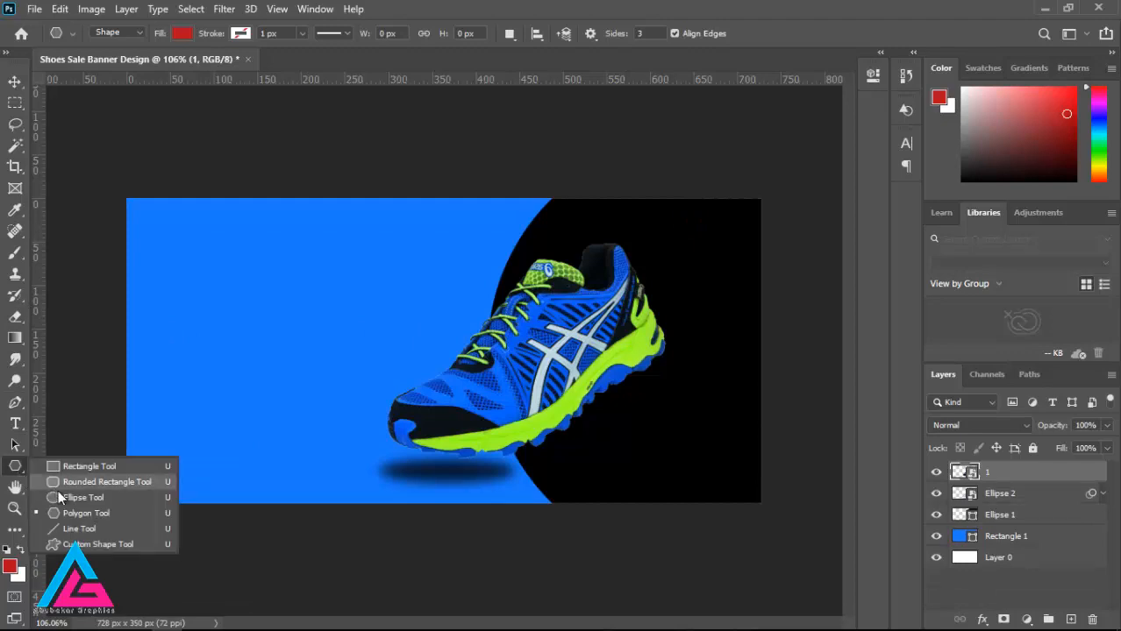
{"action": "left_click", "coordinate": [79, 493]}
{"action": "left_click_drag", "start_coordinate": [177, 259], "coordinate": [193, 278]}
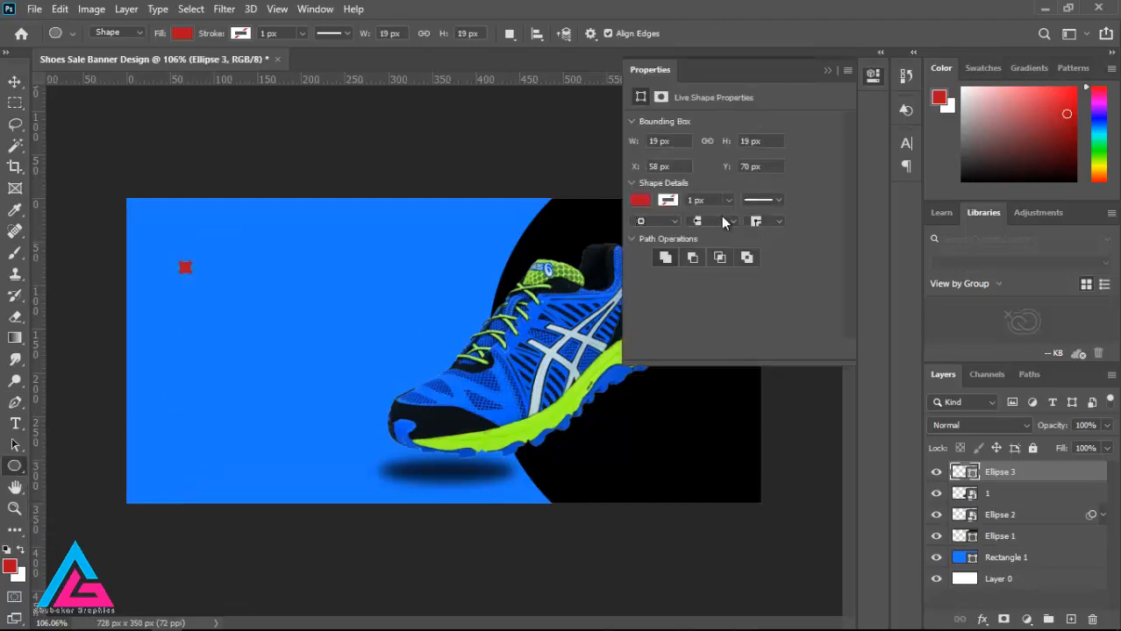
{"action": "left_click", "coordinate": [15, 81]}
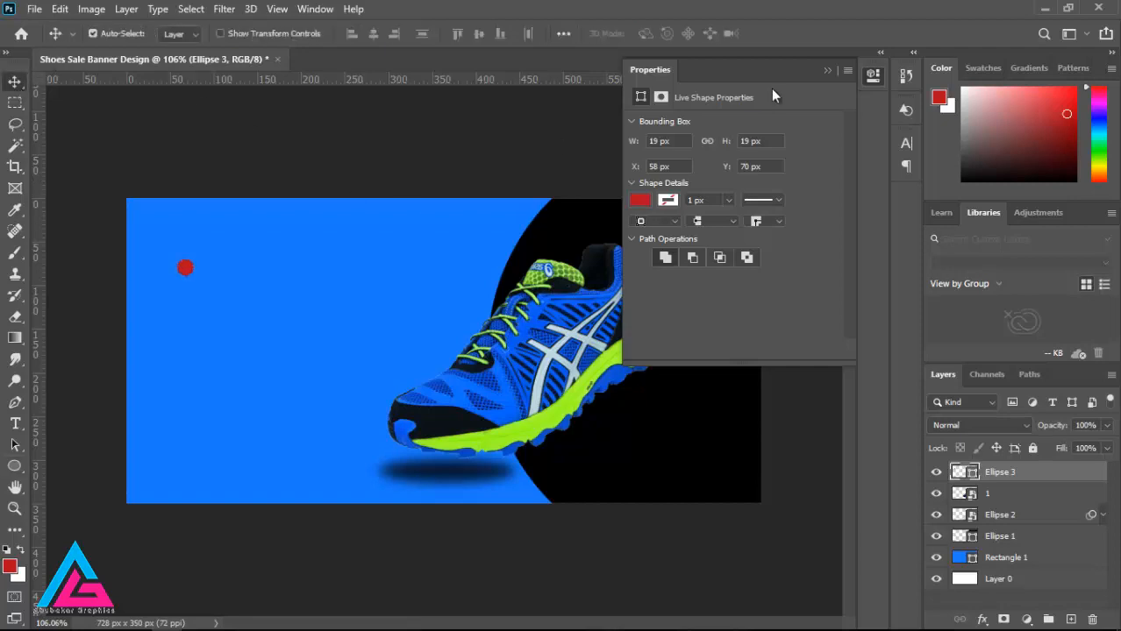
{"action": "left_click", "coordinate": [826, 70]}
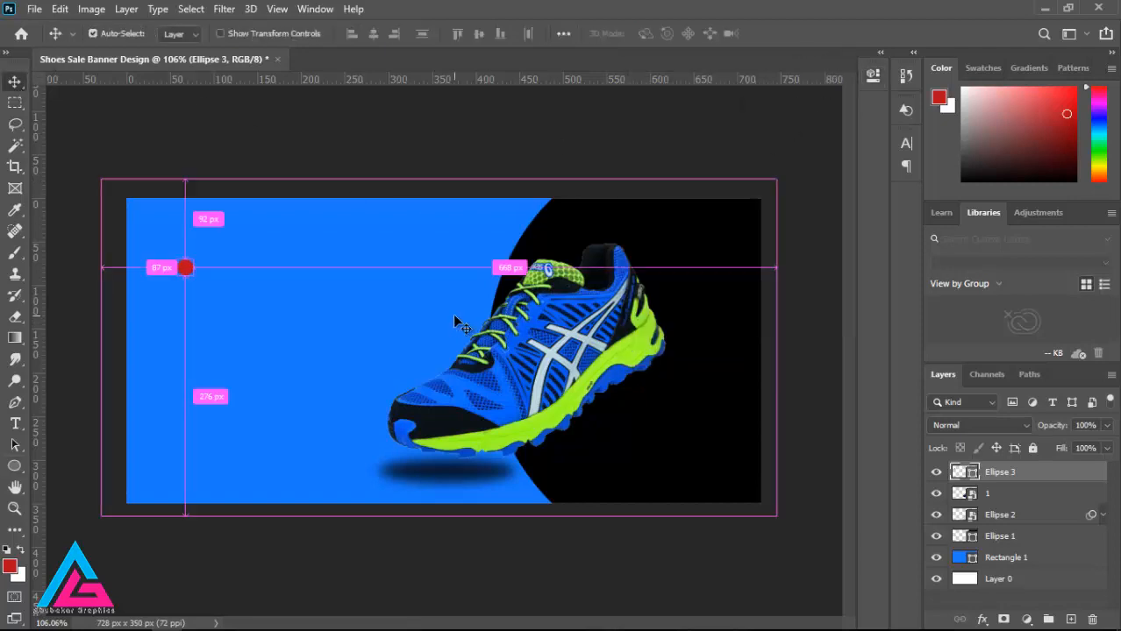
Step: Duplicate the red circle and its copies to build an evenly spaced horizontal row of six circles
{"action": "key", "text": "ctrl+j"}
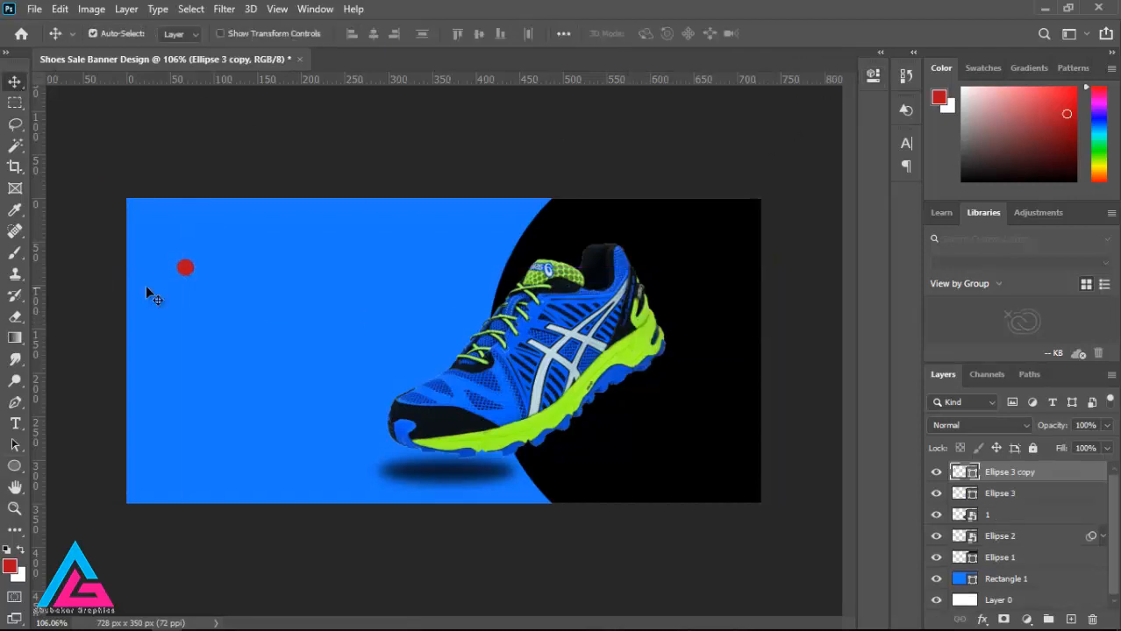
{"action": "left_click_drag", "start_coordinate": [187, 271], "coordinate": [210, 270]}
{"action": "left_click", "coordinate": [1015, 496], "text": "shift"}
{"action": "left_click_drag", "start_coordinate": [1017, 498], "coordinate": [1070, 620]}
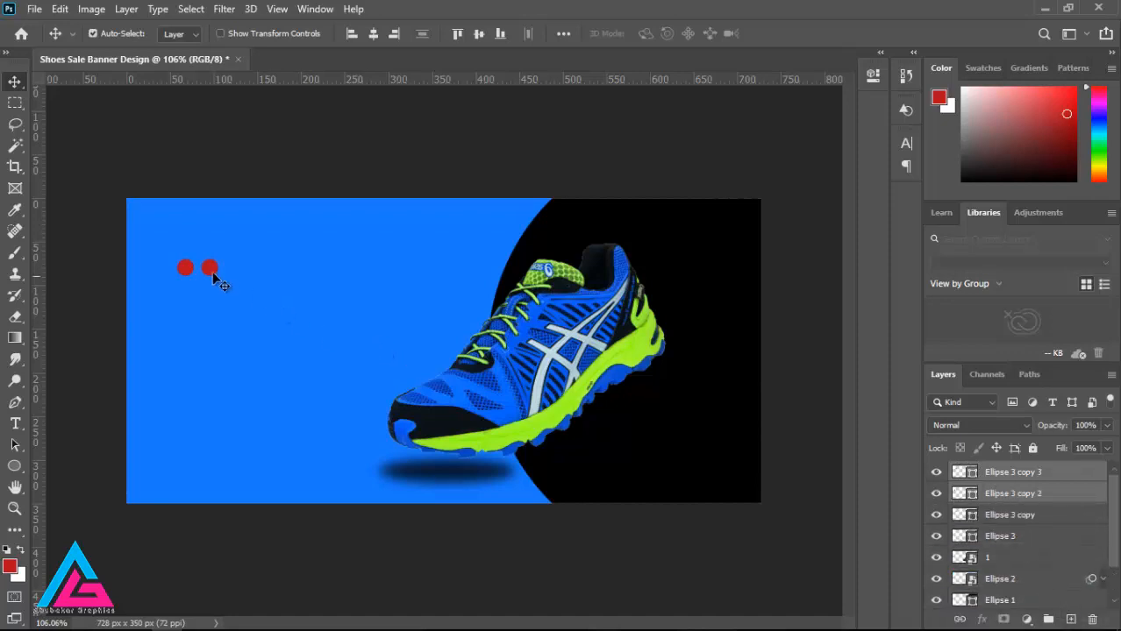
{"action": "left_click_drag", "start_coordinate": [211, 270], "coordinate": [258, 276]}
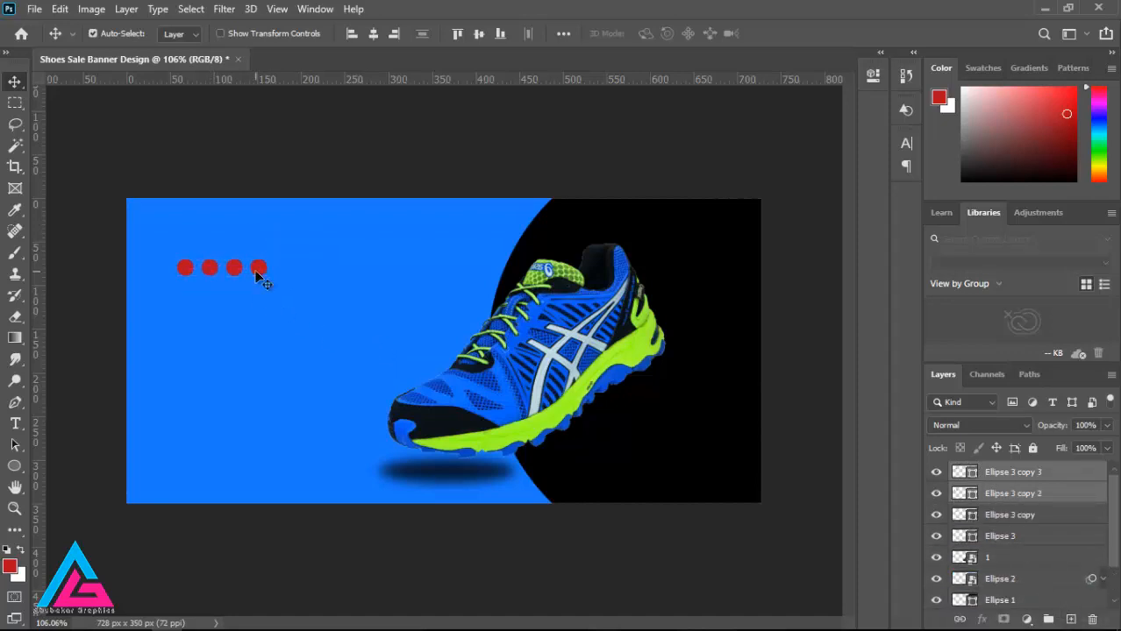
{"action": "left_click_drag", "start_coordinate": [1014, 489], "coordinate": [1070, 620]}
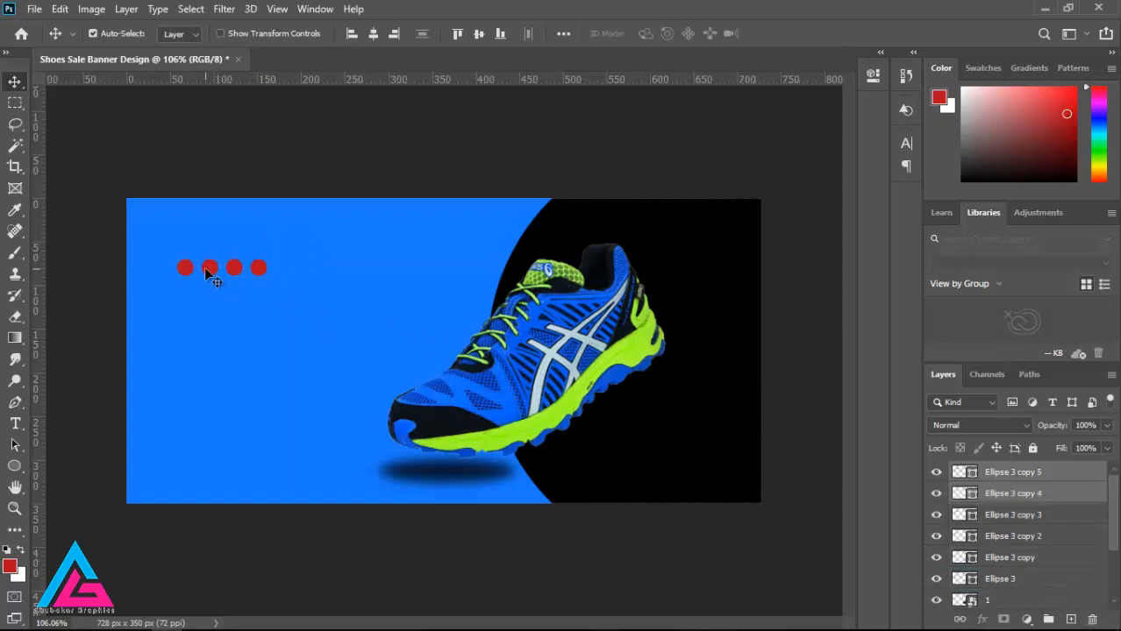
{"action": "left_click_drag", "start_coordinate": [208, 272], "coordinate": [315, 268]}
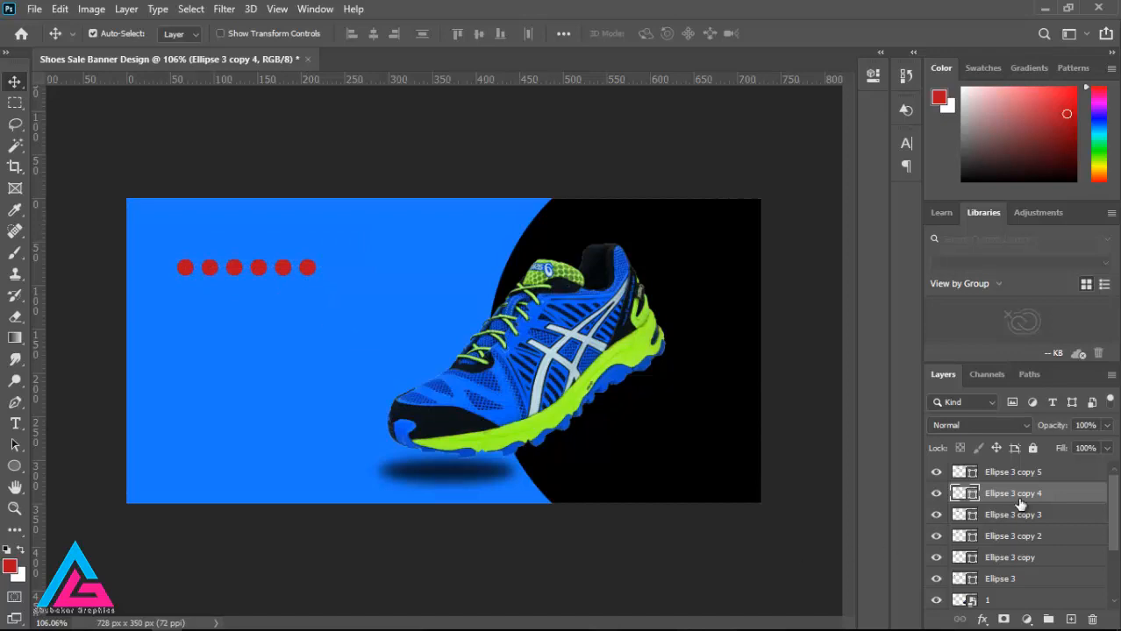
{"action": "left_click", "coordinate": [1019, 476]}
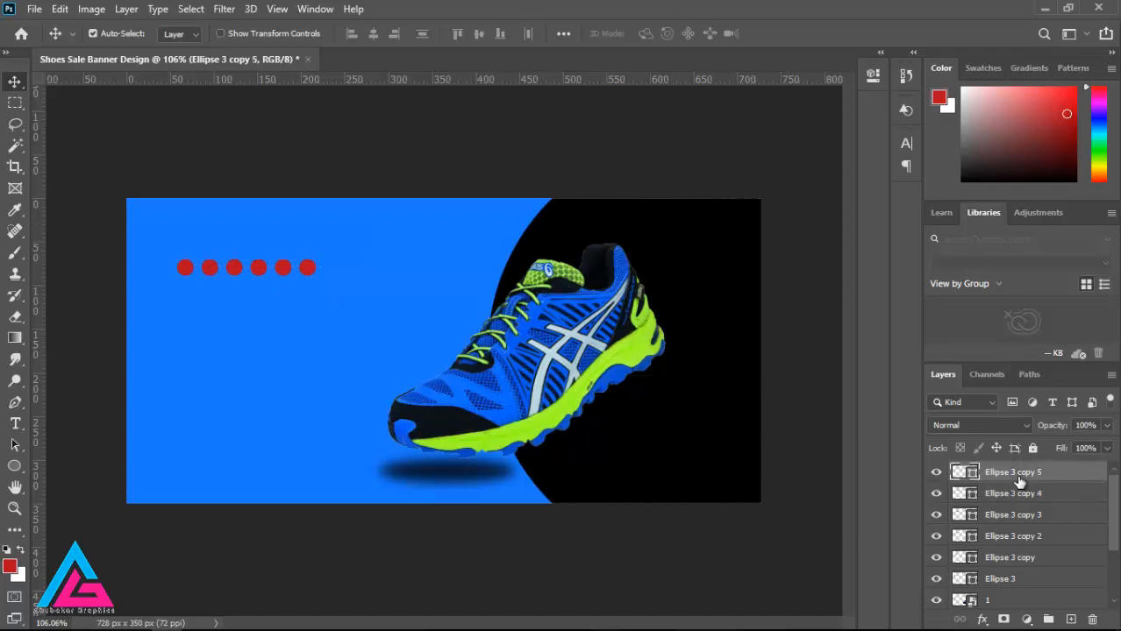
{"action": "left_click", "coordinate": [1018, 559], "text": "shift"}
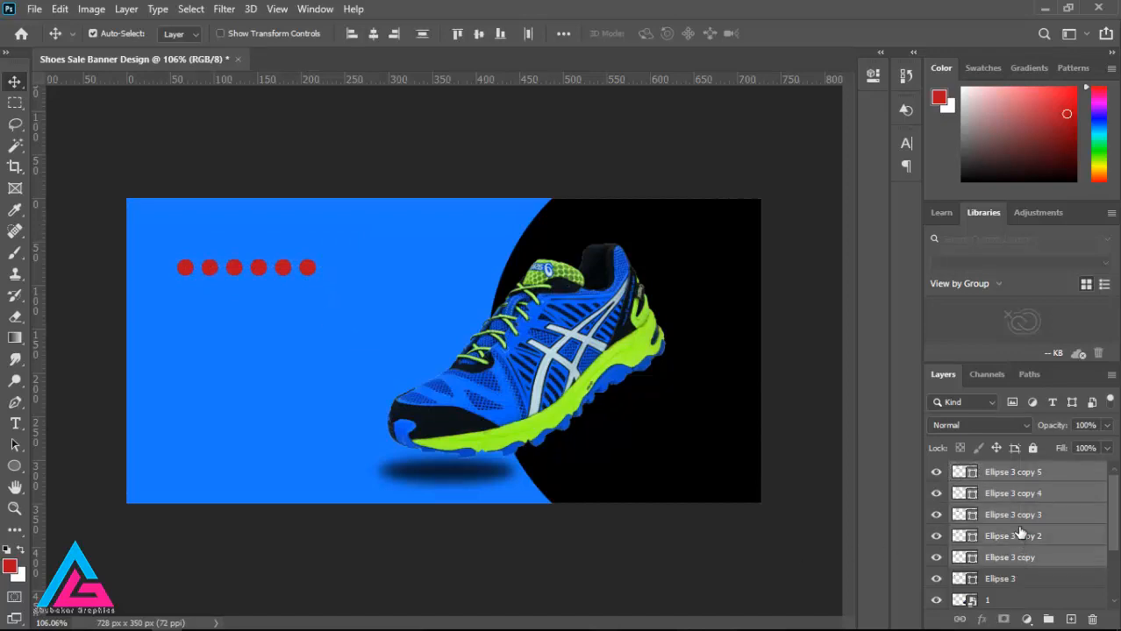
{"action": "right_click", "coordinate": [1017, 534]}
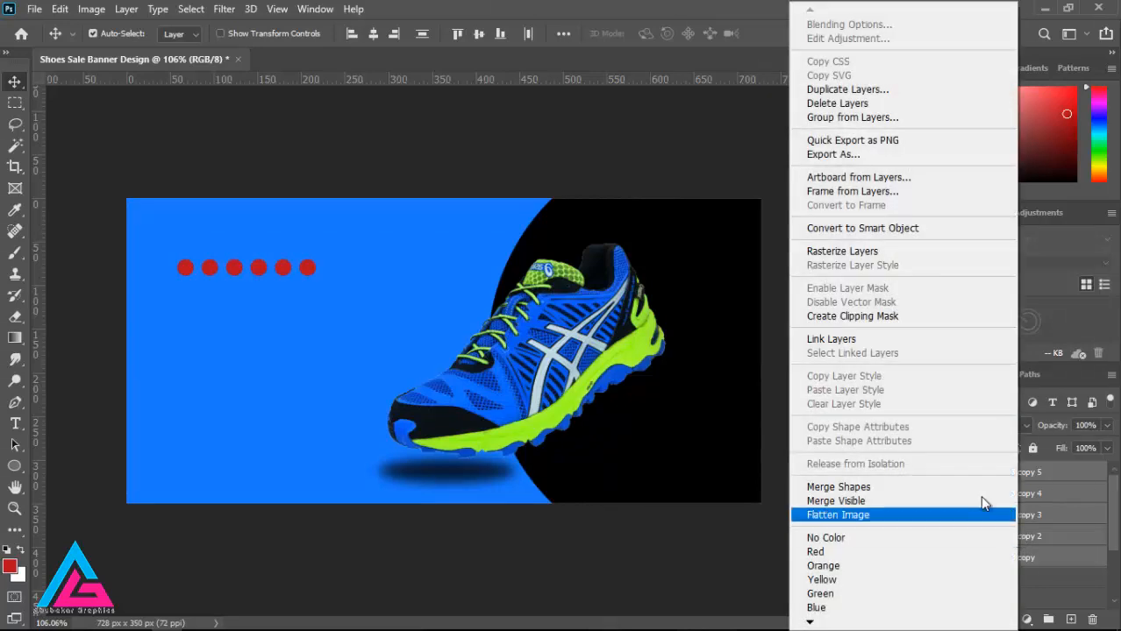
{"action": "left_click", "coordinate": [844, 230]}
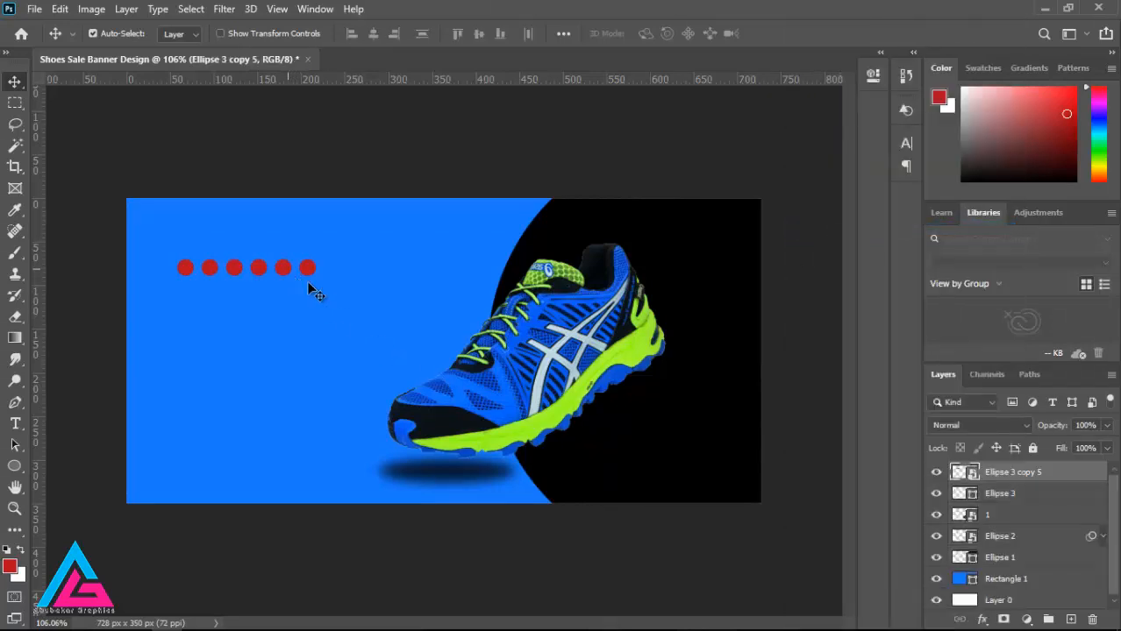
{"action": "left_click_drag", "start_coordinate": [1040, 482], "coordinate": [1069, 618]}
{"action": "left_click_drag", "start_coordinate": [262, 265], "coordinate": [247, 292]}
{"action": "key", "text": "ctrl+z"}
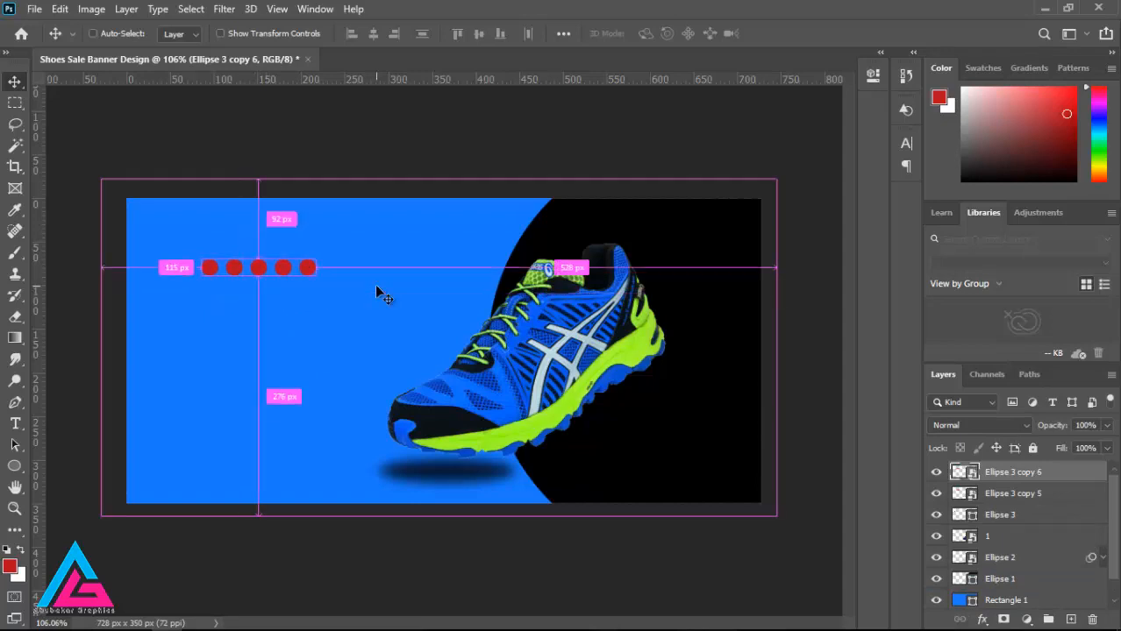
{"action": "key", "text": "ctrl+z"}
{"action": "key", "text": "ctrl+z"}
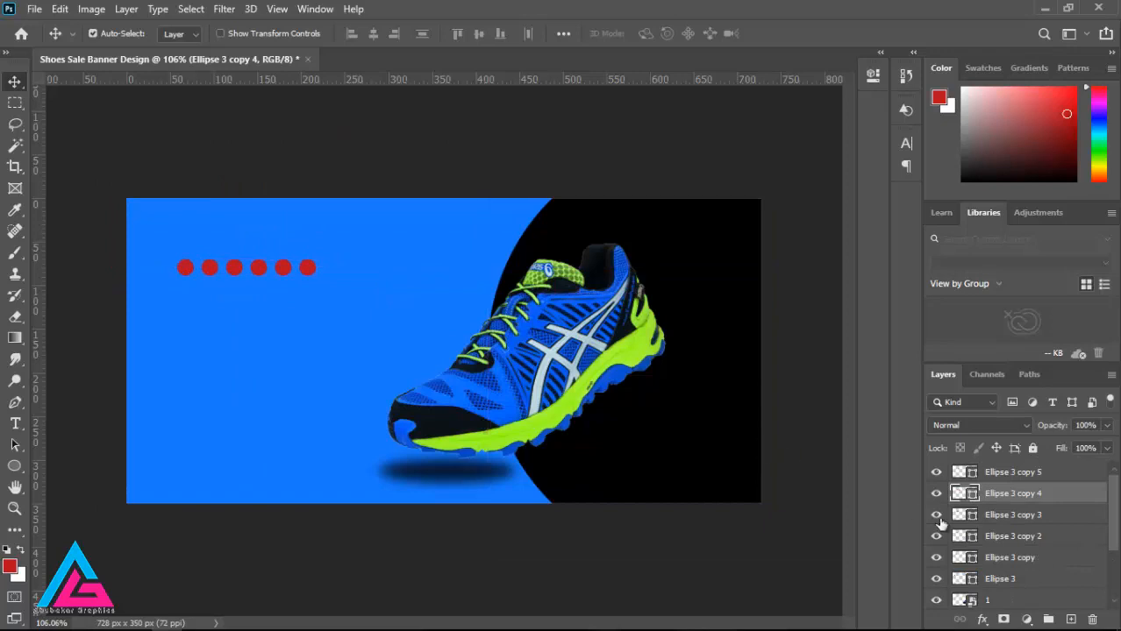
Step: Convert all six red circles into one smart object and place a duplicate of it directly beneath as a second row
{"action": "left_click", "coordinate": [1030, 582]}
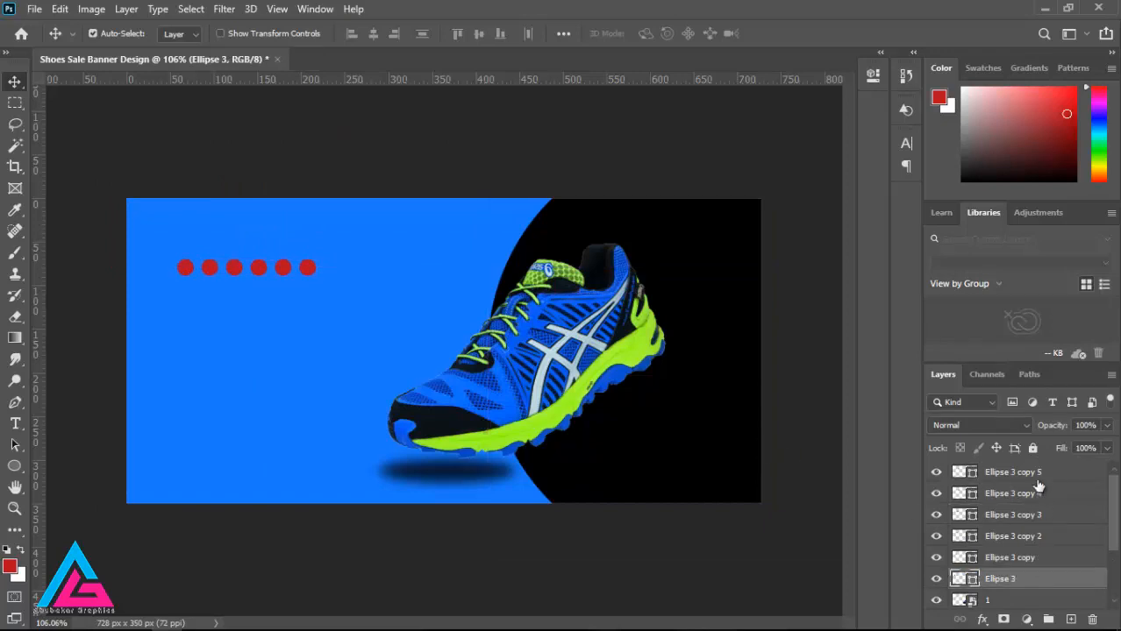
{"action": "left_click", "coordinate": [1037, 473], "text": "shift"}
{"action": "right_click", "coordinate": [1037, 473]}
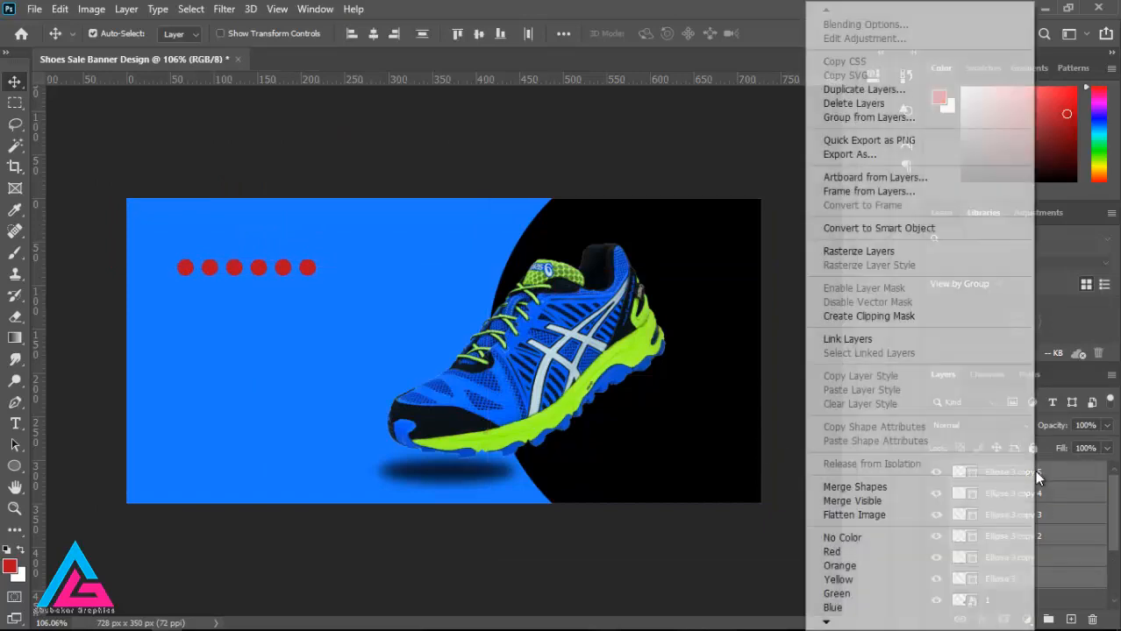
{"action": "left_click", "coordinate": [859, 230]}
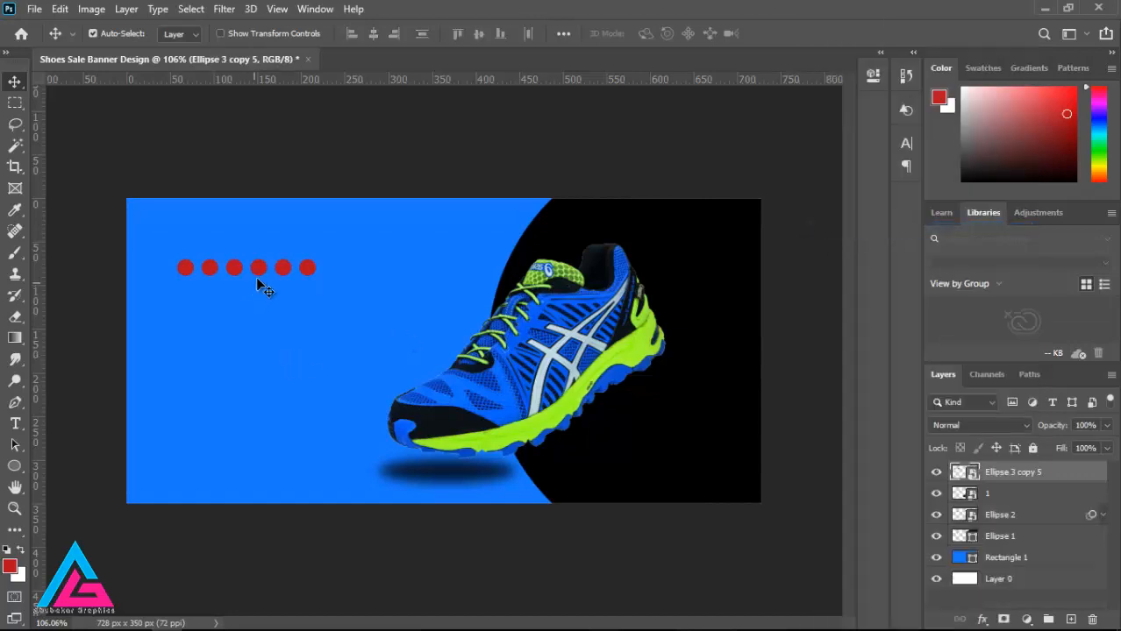
{"action": "key", "text": "ctrl+j"}
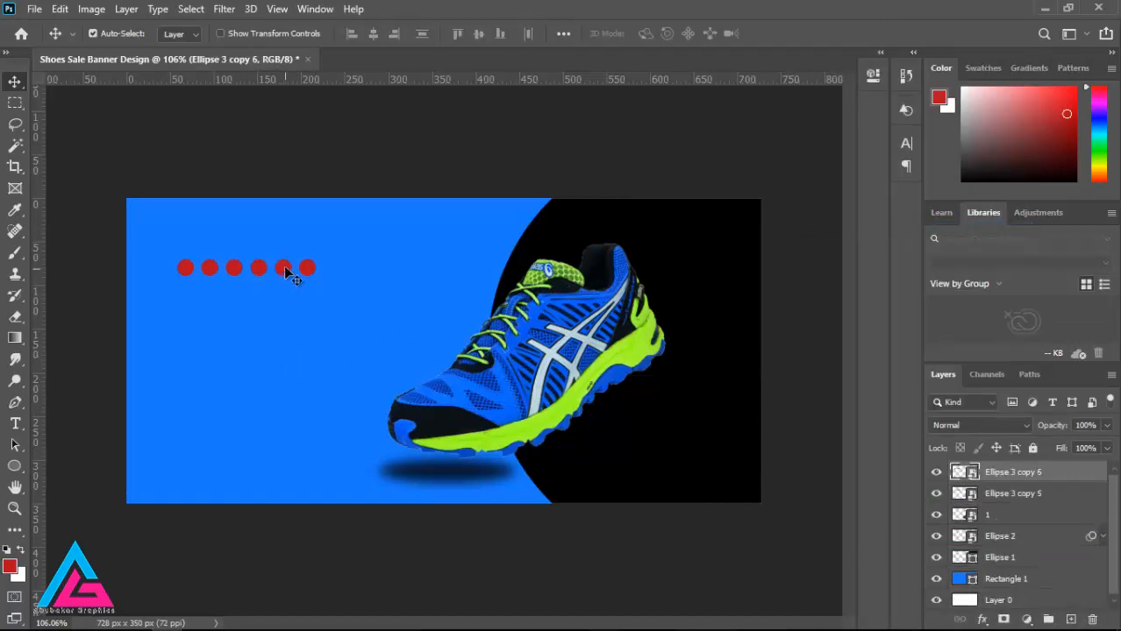
{"action": "left_click_drag", "start_coordinate": [285, 265], "coordinate": [289, 293]}
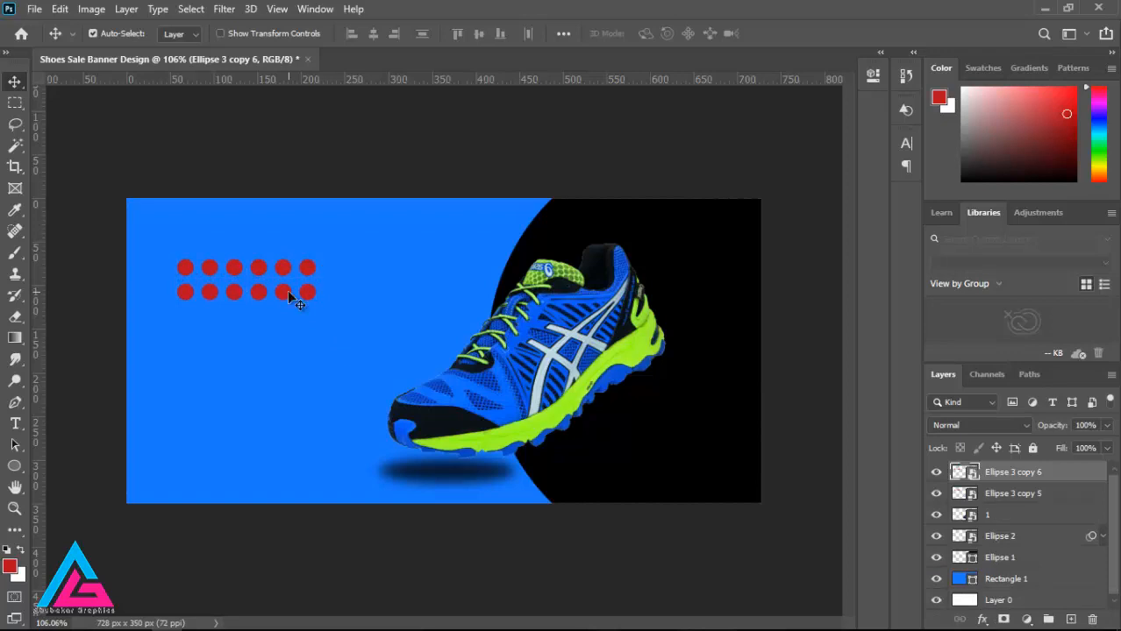
Step: Combine the two rows of red circles into a single smart object
{"action": "left_click", "coordinate": [1019, 496], "text": "ctrl"}
{"action": "right_click", "coordinate": [1019, 496]}
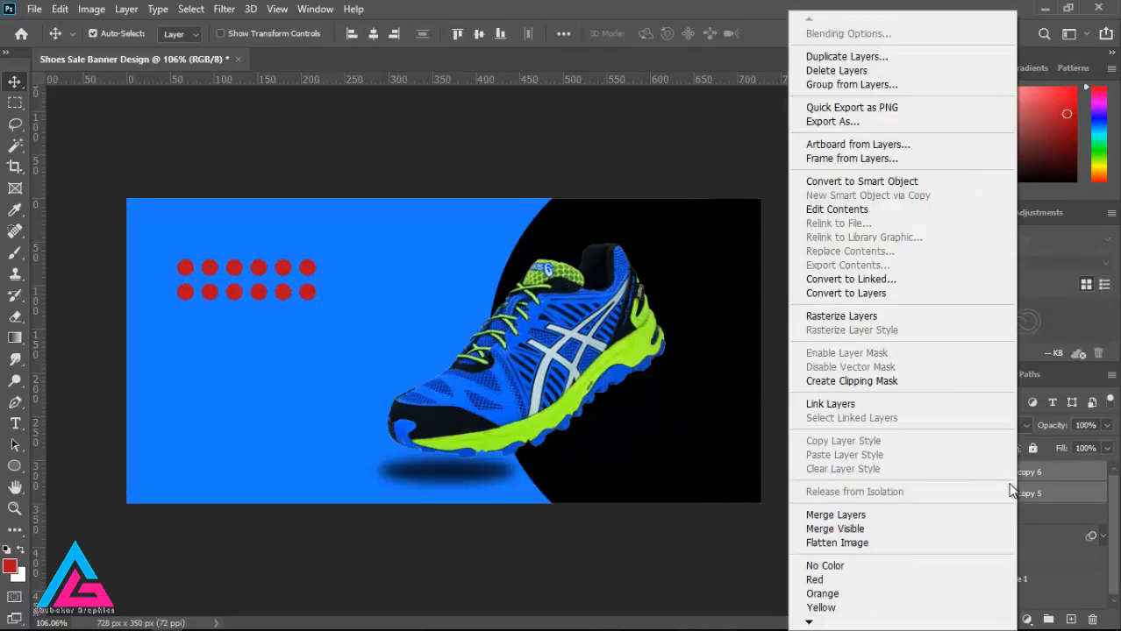
{"action": "left_click", "coordinate": [855, 182]}
Step: Apply a lime green Color Overlay at 100% opacity to the combined dot pattern, using the copied colour code
{"action": "right_click", "coordinate": [990, 474]}
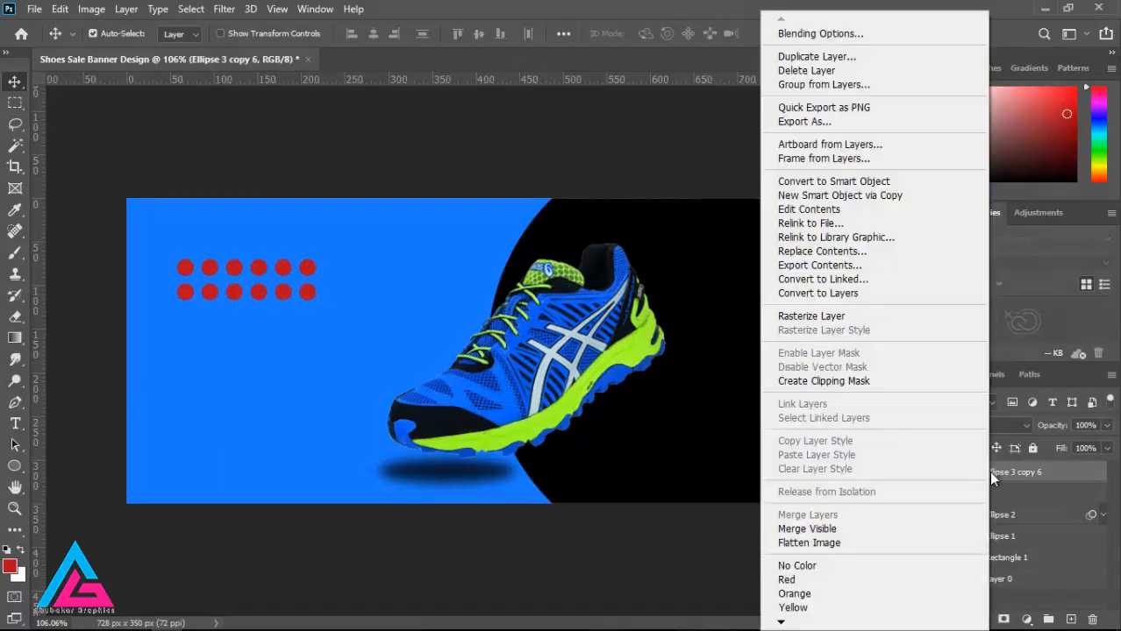
{"action": "left_click", "coordinate": [806, 36]}
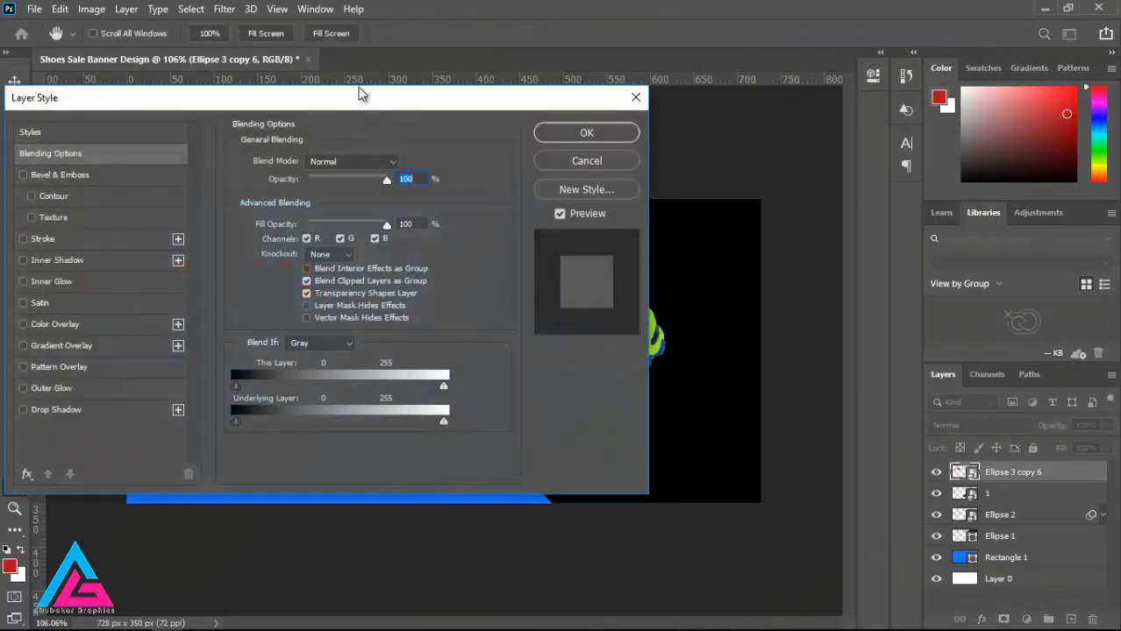
{"action": "left_click_drag", "start_coordinate": [362, 95], "coordinate": [798, 119]}
{"action": "left_click", "coordinate": [481, 345]}
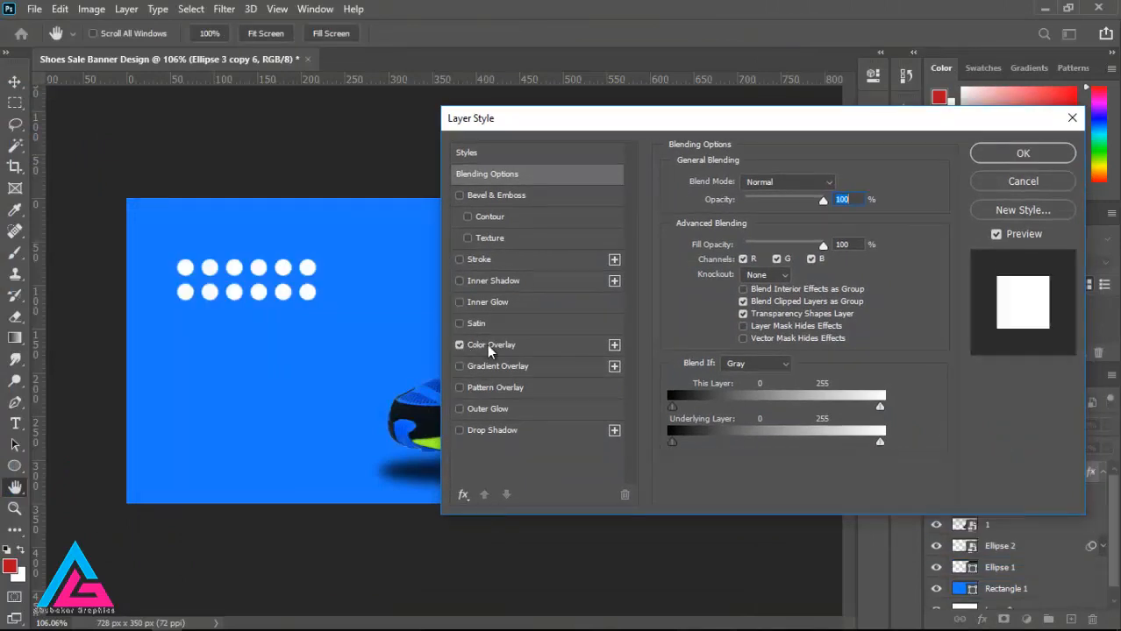
{"action": "left_click", "coordinate": [838, 184]}
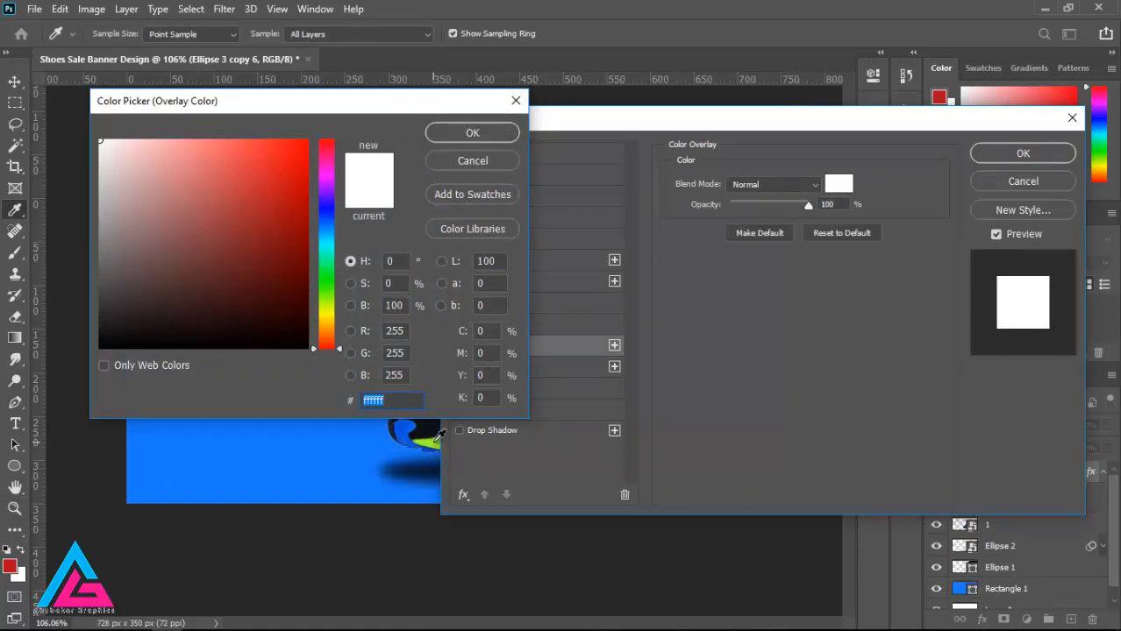
{"action": "type", "text": "9efa28"}
{"action": "left_click", "coordinate": [468, 137]}
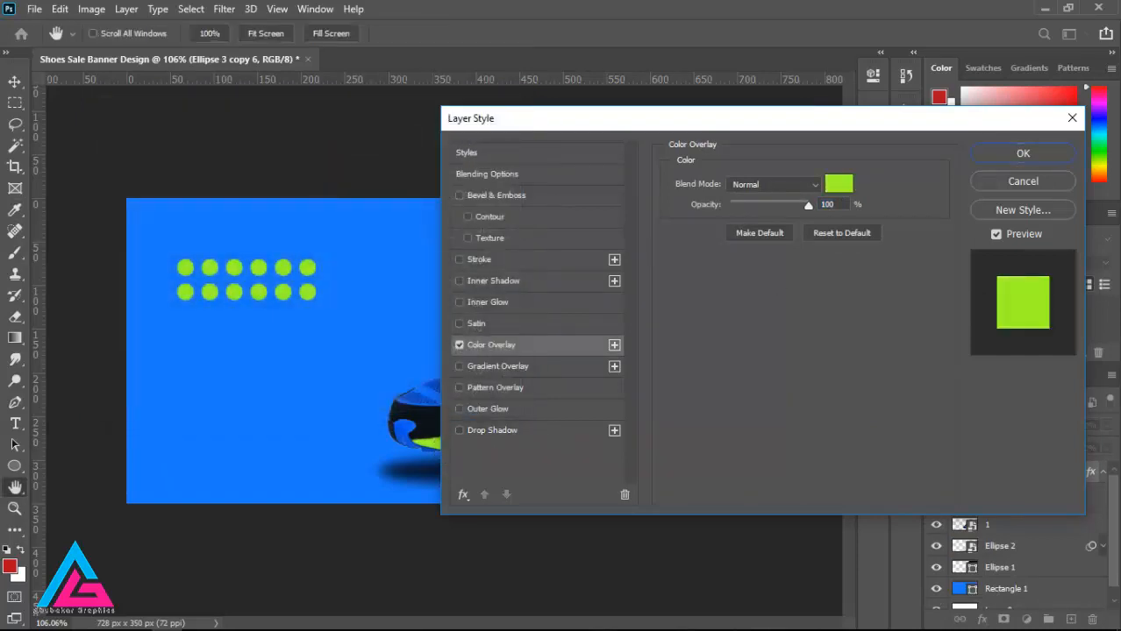
{"action": "left_click", "coordinate": [1044, 154]}
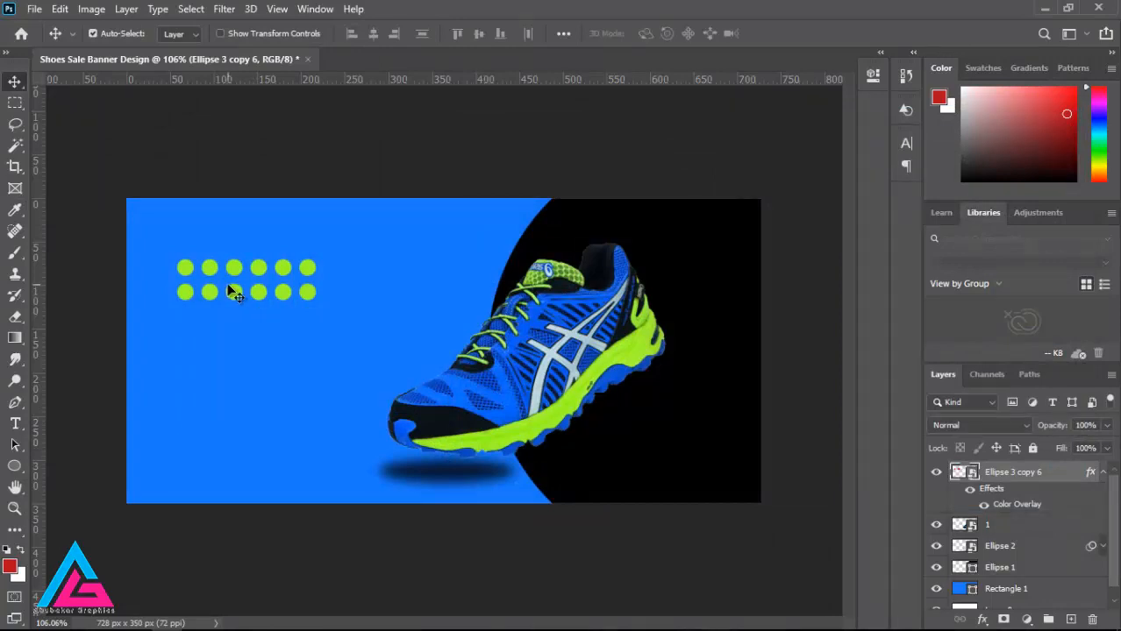
Step: Shrink the dot pattern to about 41% and place it in the black area beside the shoe's heel, slightly overrunning the banner's right edge
{"action": "left_click_drag", "start_coordinate": [258, 293], "coordinate": [653, 463]}
{"action": "key", "text": "ctrl+t"}
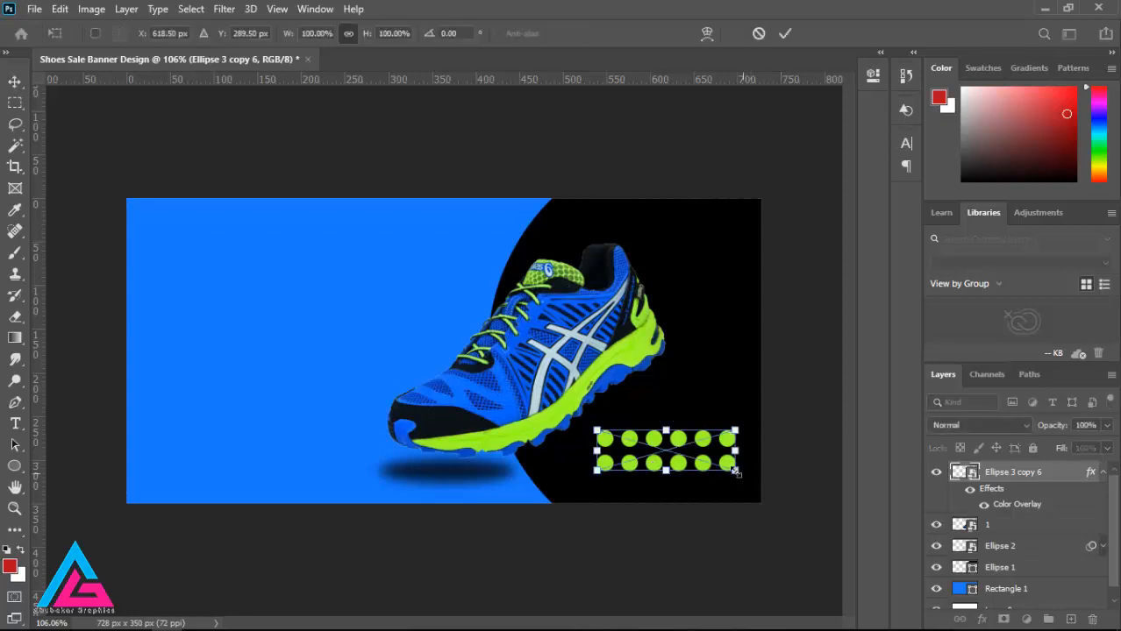
{"action": "left_click_drag", "start_coordinate": [734, 470], "coordinate": [719, 361]}
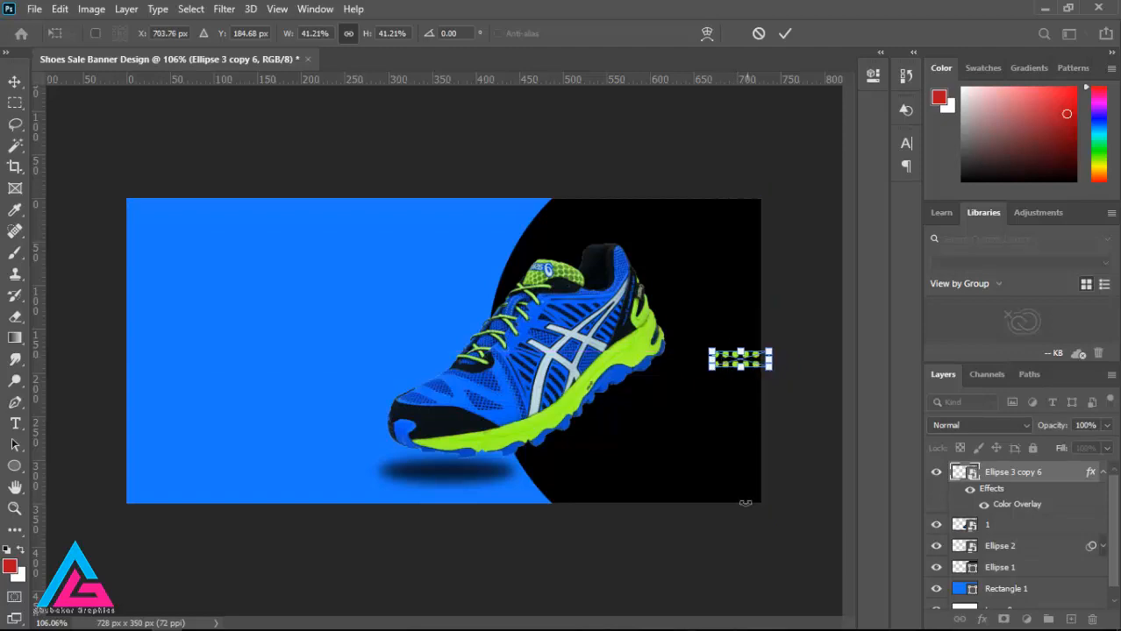
{"action": "key", "text": "Return"}
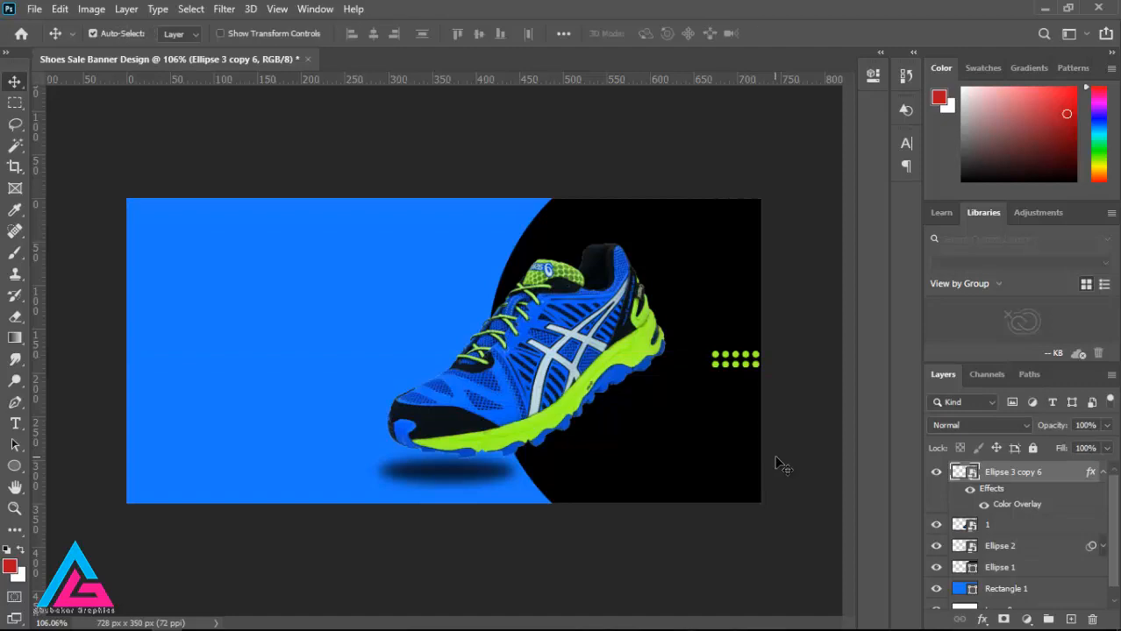
{"action": "left_click_drag", "start_coordinate": [735, 365], "coordinate": [734, 383]}
{"action": "mouse_move", "coordinate": [535, 630]}
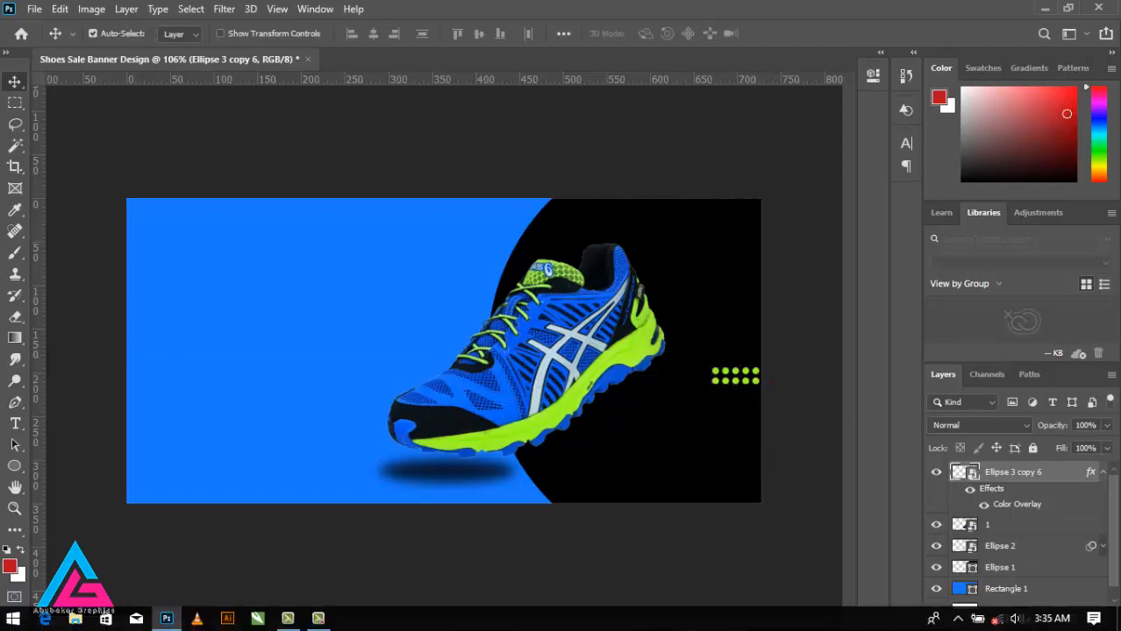
Step: Change the fill of the blue background rectangle, Rectangle 1, to dark blue 003d8e
{"action": "left_click", "coordinate": [17, 469]}
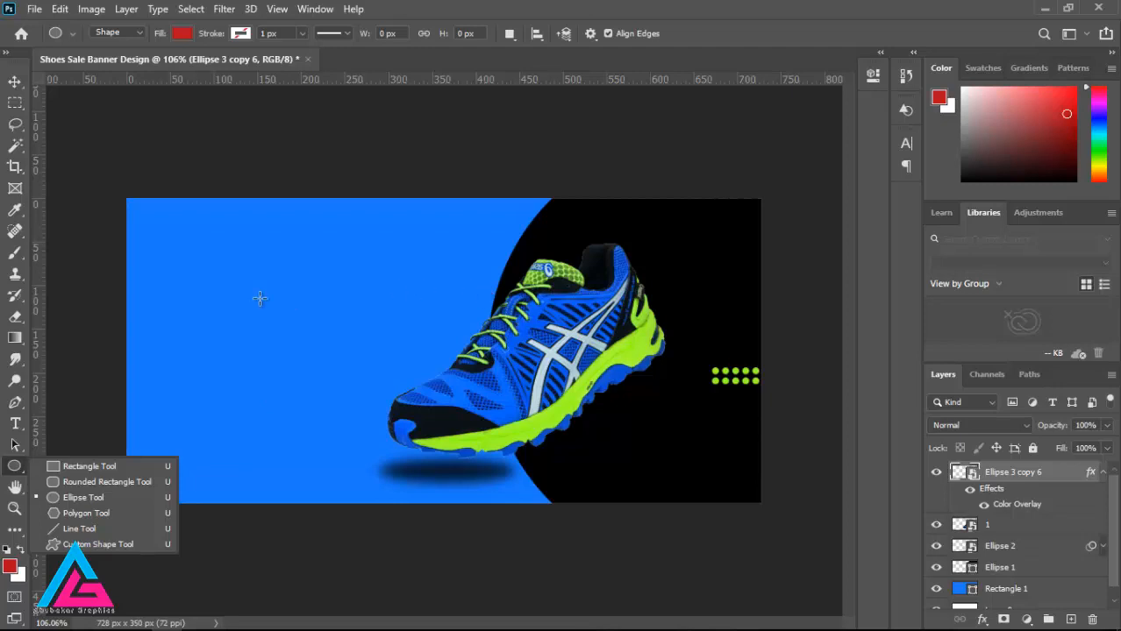
{"action": "left_click", "coordinate": [14, 80]}
{"action": "left_click", "coordinate": [1019, 584]}
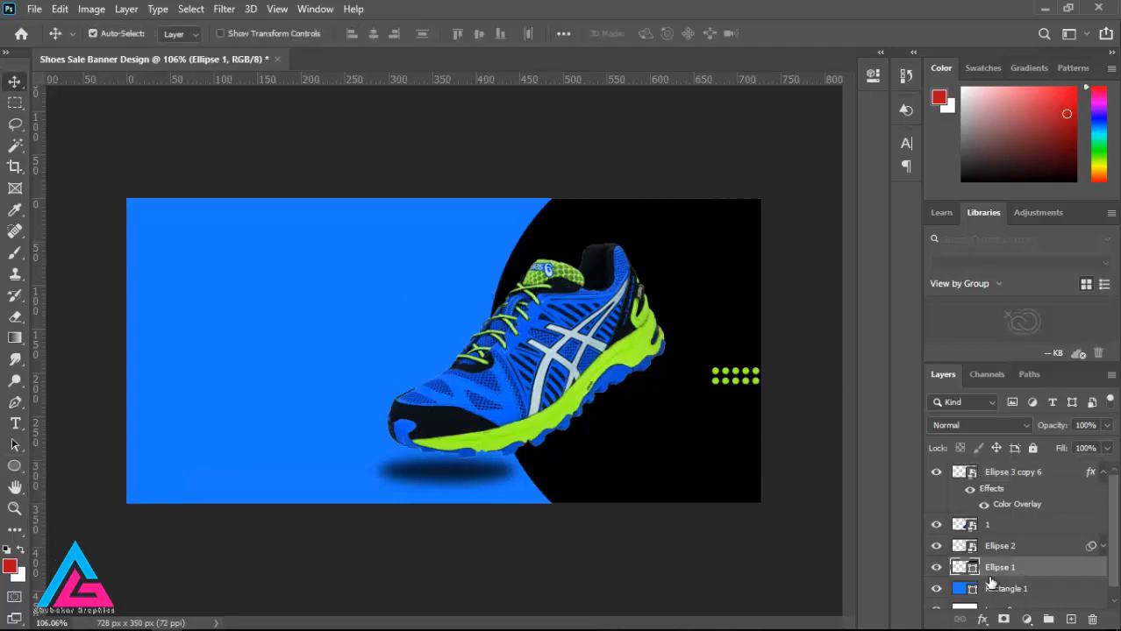
{"action": "left_click", "coordinate": [14, 466]}
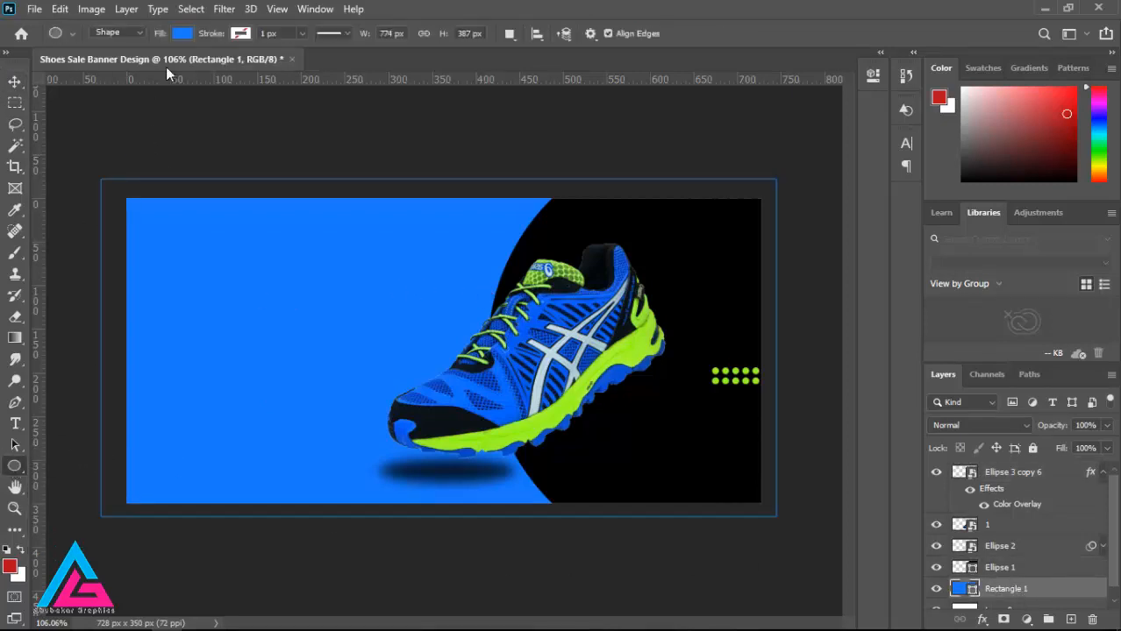
{"action": "left_click", "coordinate": [182, 34]}
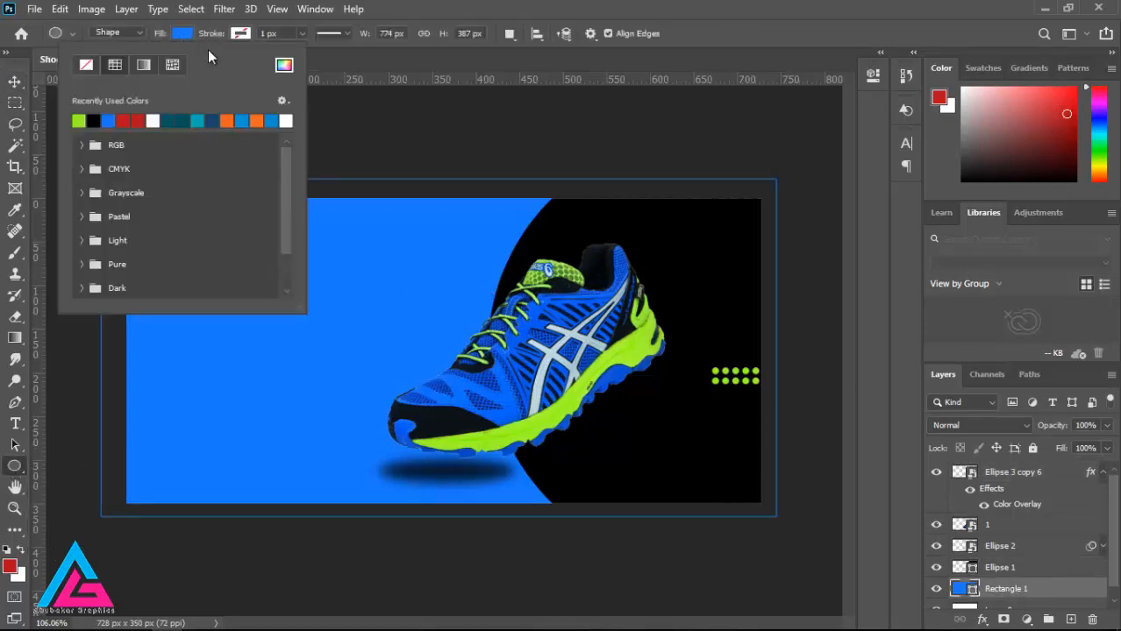
{"action": "left_click", "coordinate": [284, 64]}
{"action": "left_click", "coordinate": [307, 217]}
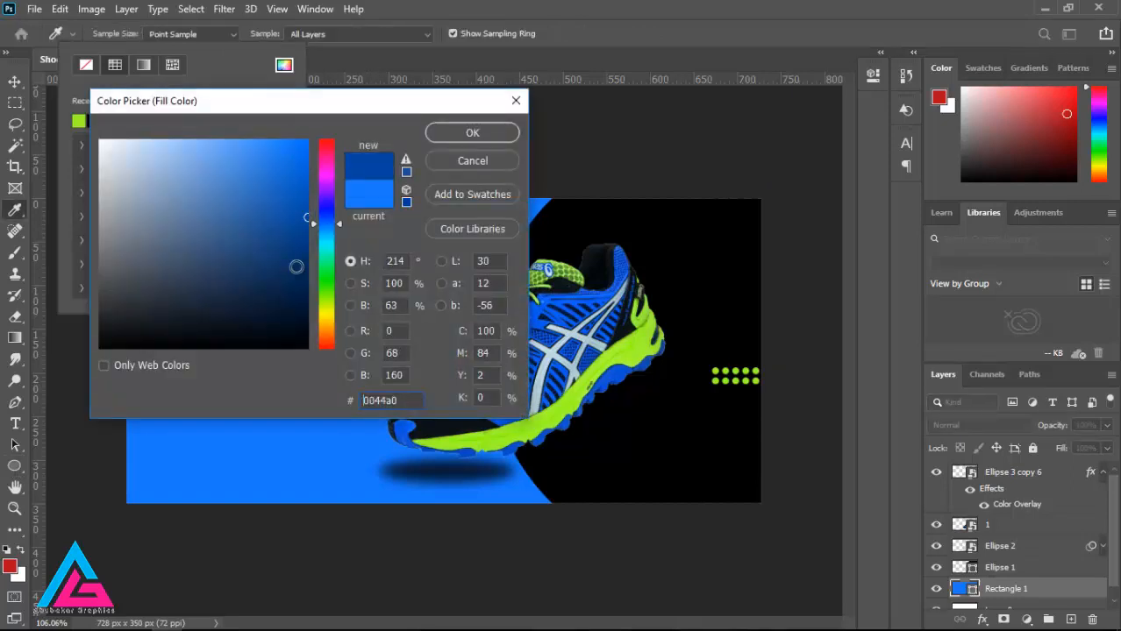
{"action": "left_click_drag", "start_coordinate": [310, 220], "coordinate": [310, 231]}
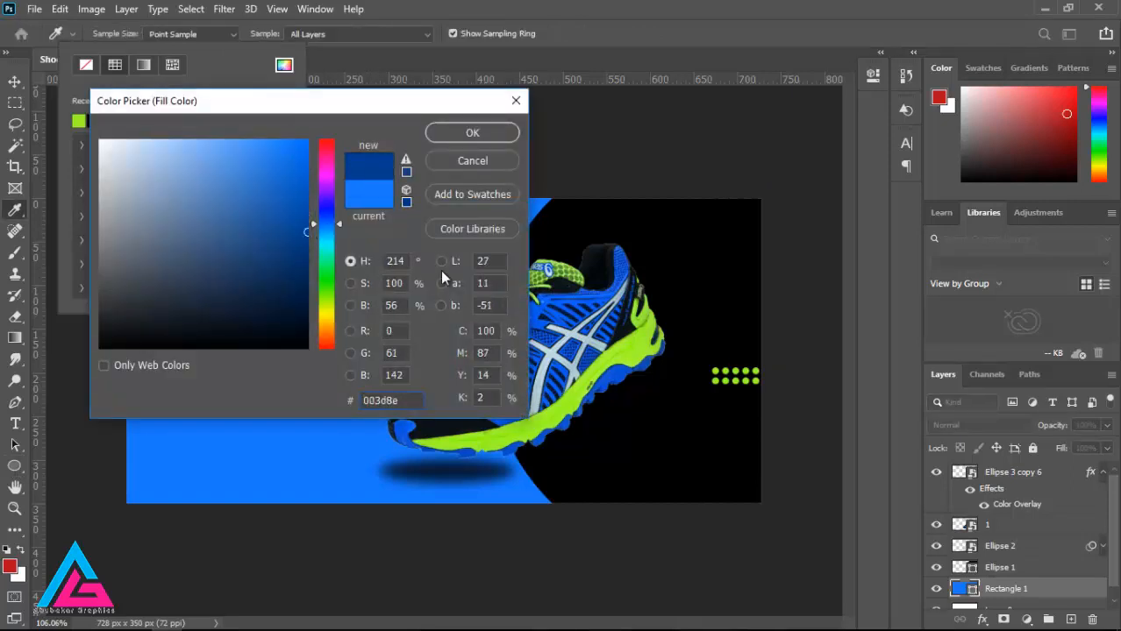
{"action": "left_click", "coordinate": [459, 133]}
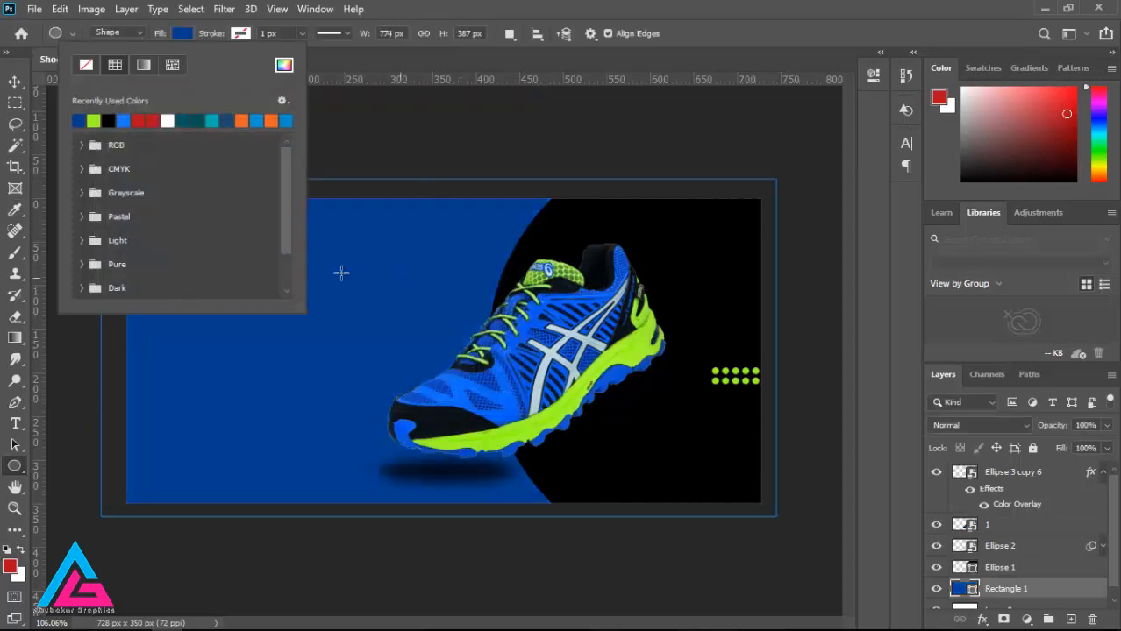
{"action": "left_click", "coordinate": [15, 82]}
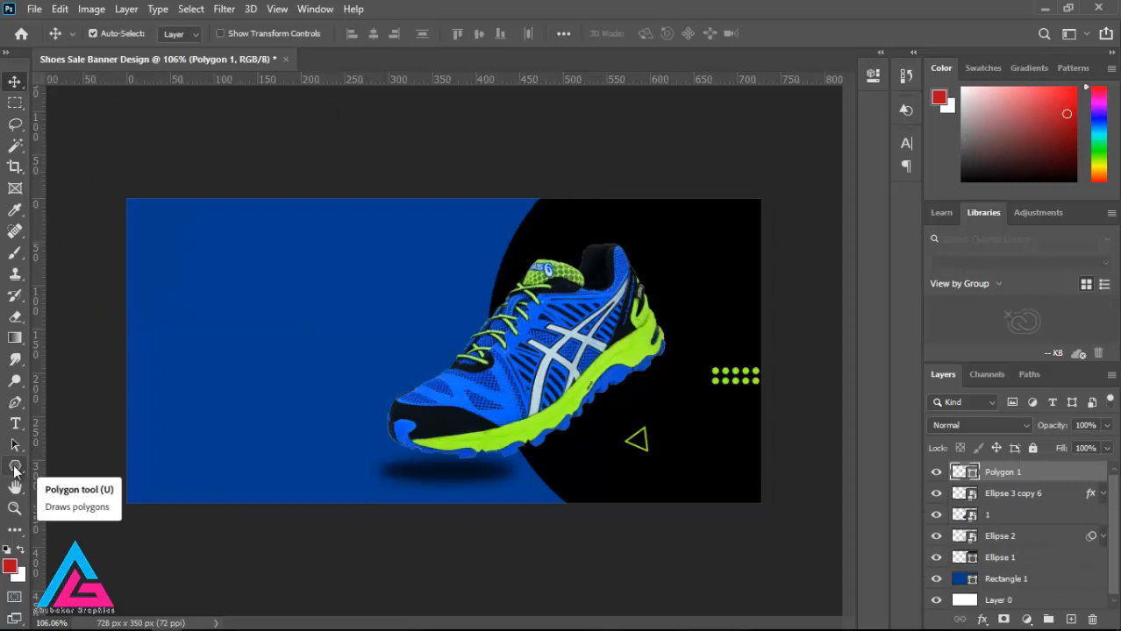
Step: Add the text NEW at 30 pt in the upper-left part of the blue area and shift it slightly right
{"action": "left_click", "coordinate": [16, 425]}
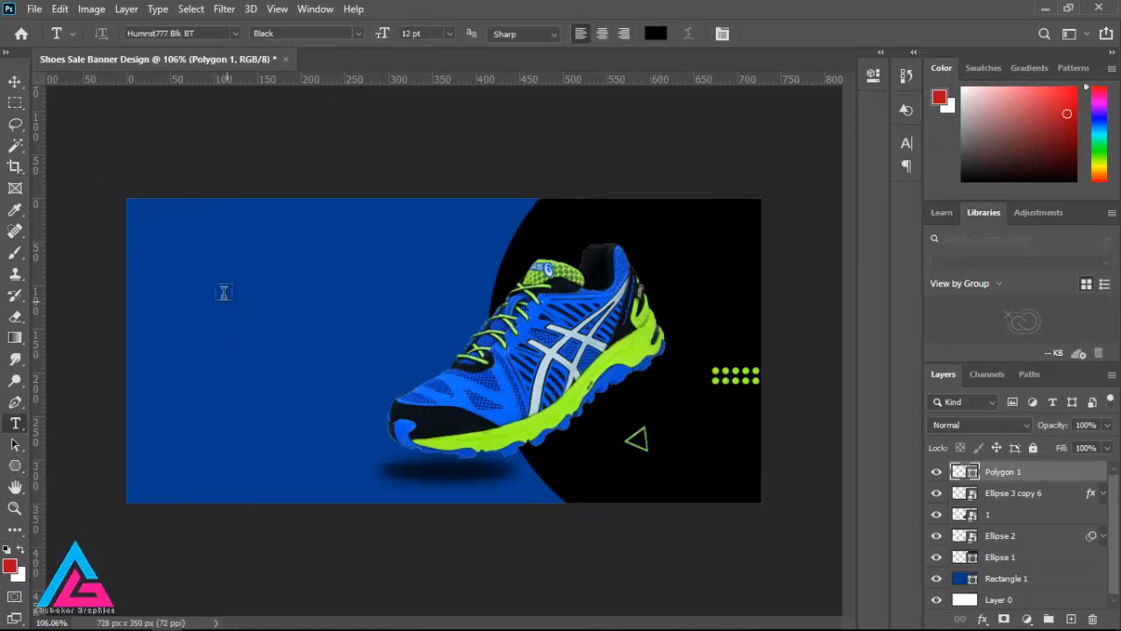
{"action": "left_click", "coordinate": [154, 248]}
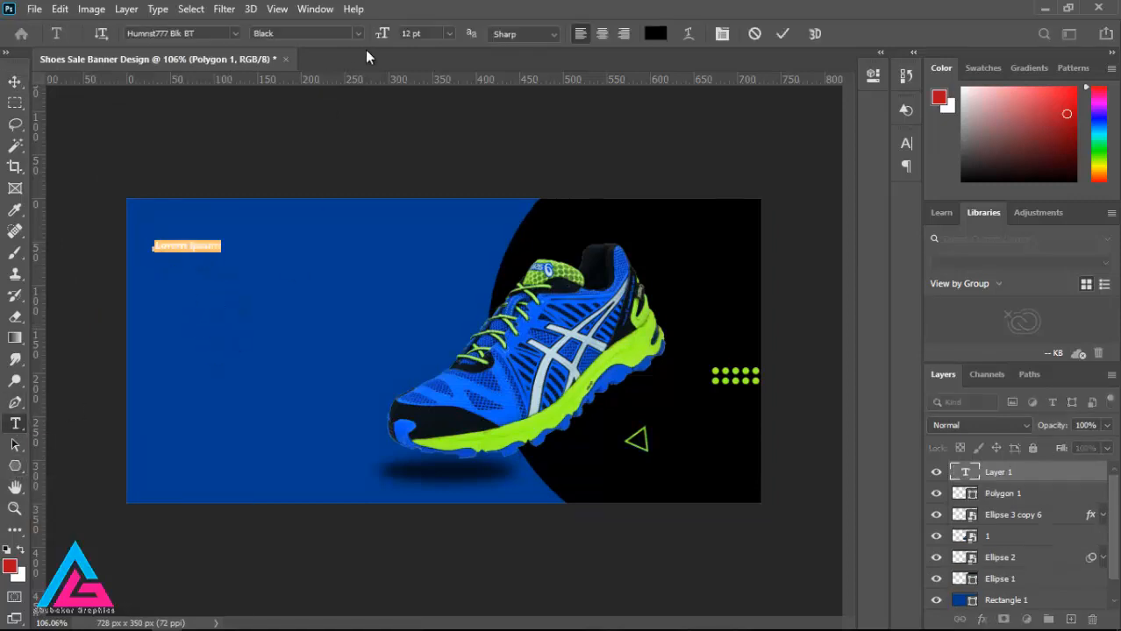
{"action": "key", "text": "BackSpace"}
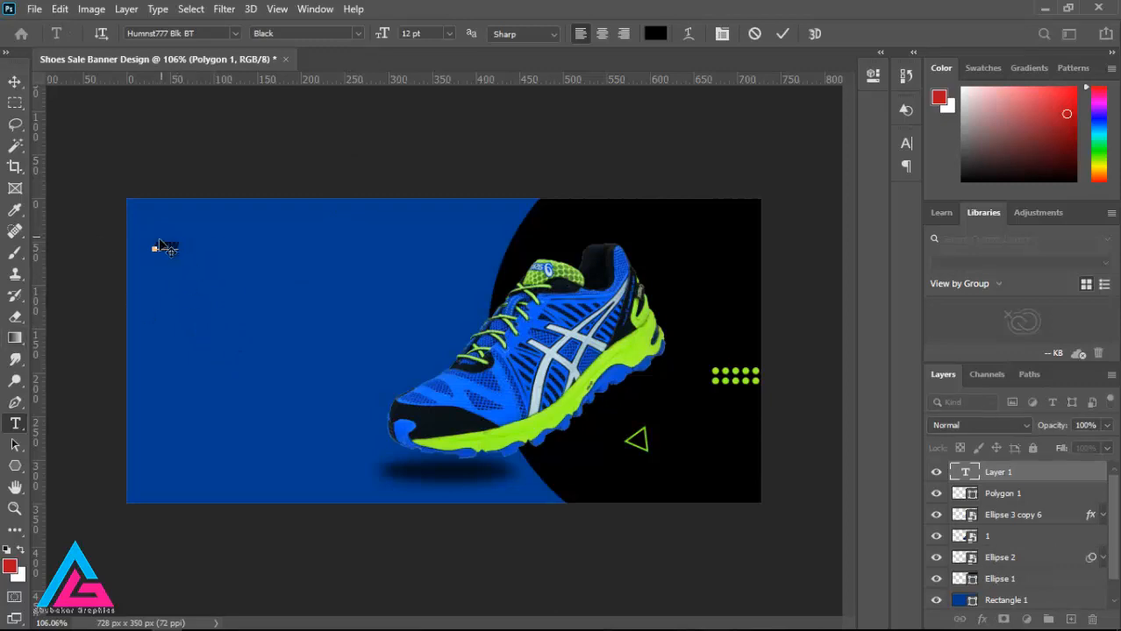
{"action": "left_click_drag", "start_coordinate": [173, 246], "coordinate": [197, 246]}
{"action": "left_click", "coordinate": [449, 33]}
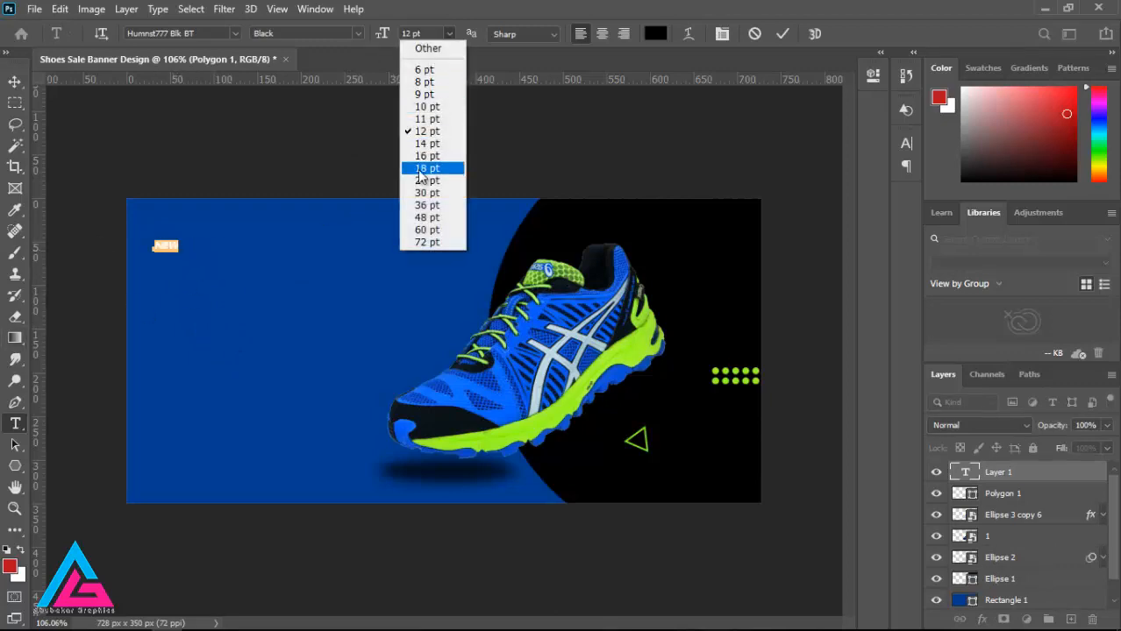
{"action": "left_click", "coordinate": [427, 193]}
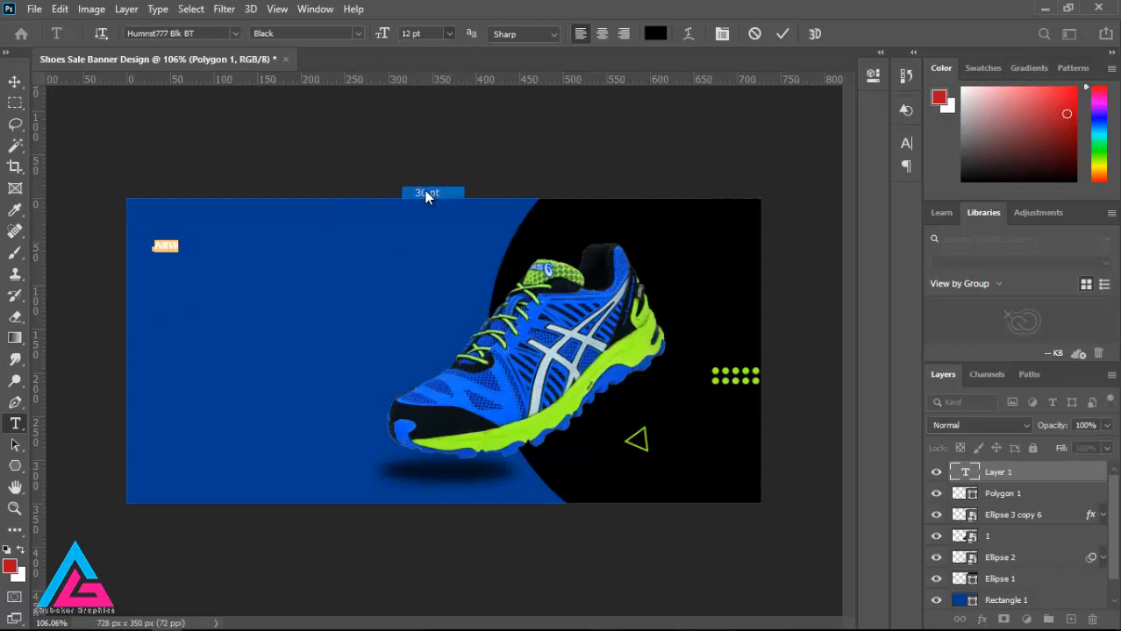
{"action": "left_click", "coordinate": [21, 88]}
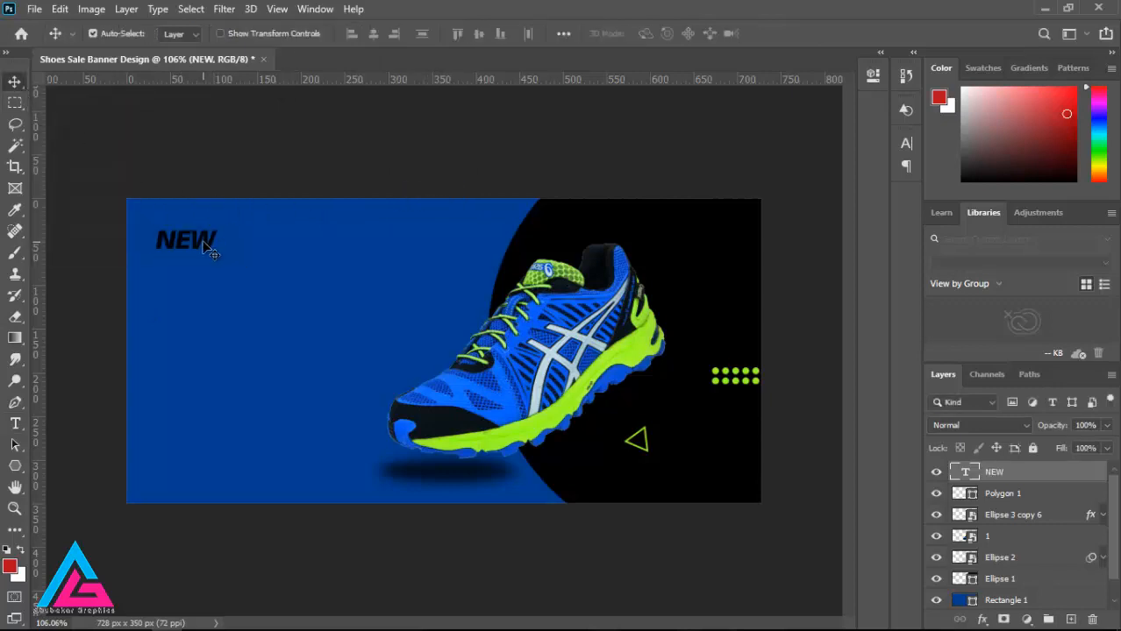
{"action": "left_click_drag", "start_coordinate": [206, 252], "coordinate": [248, 251]}
Step: Add a separate text line ARRIVAL directly beneath NEW
{"action": "left_click", "coordinate": [15, 425]}
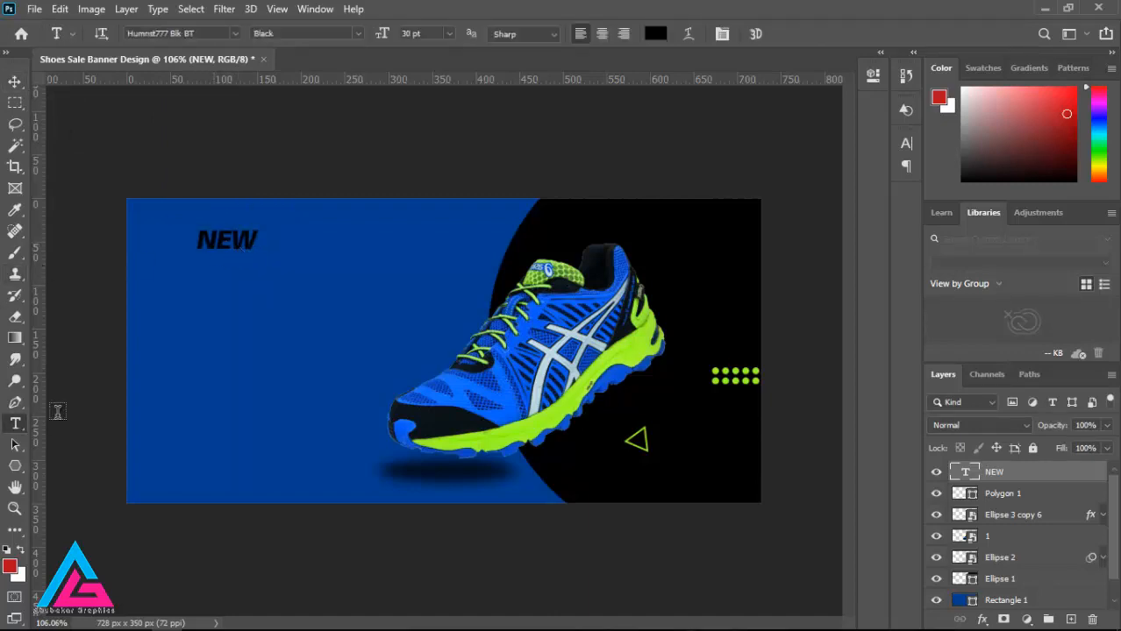
{"action": "left_click", "coordinate": [172, 271]}
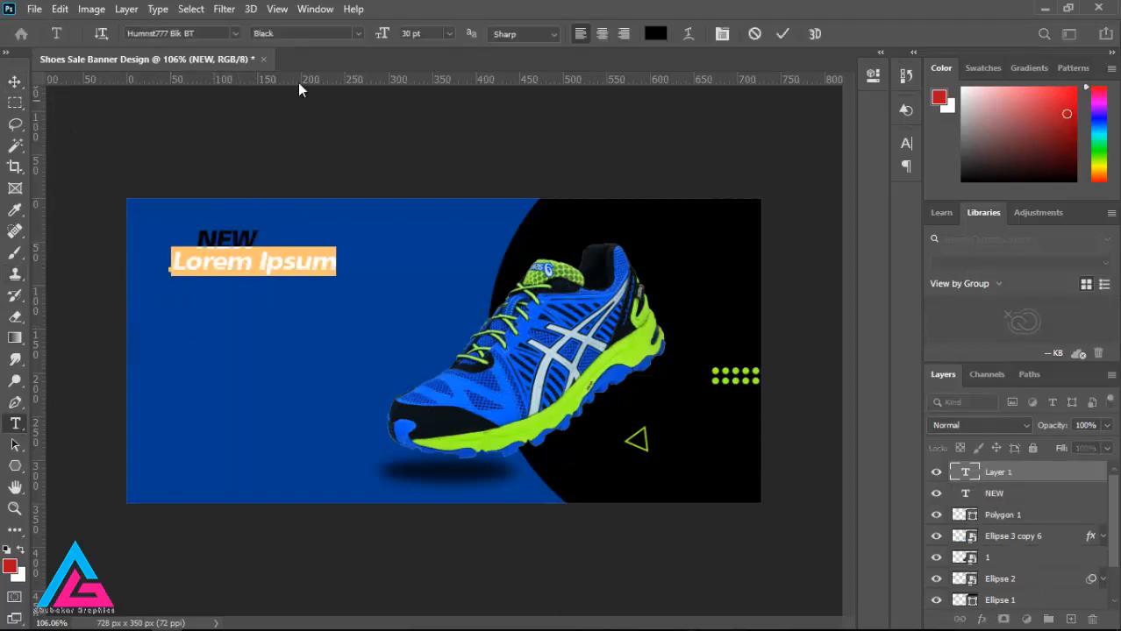
{"action": "type", "text": "AR"}
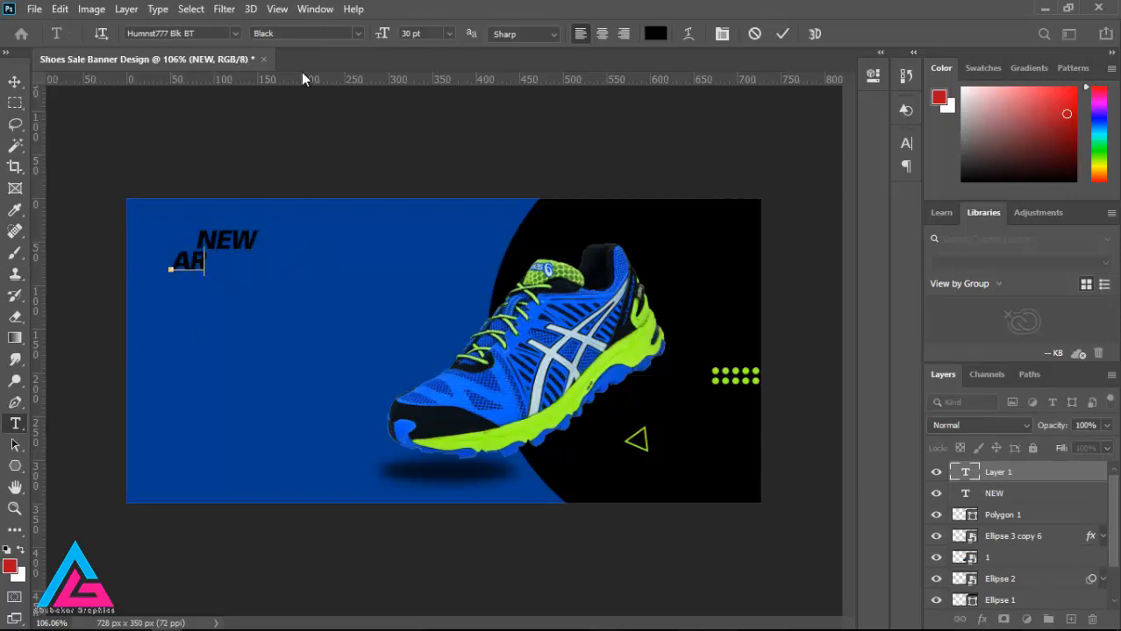
{"action": "type", "text": "RIVAL"}
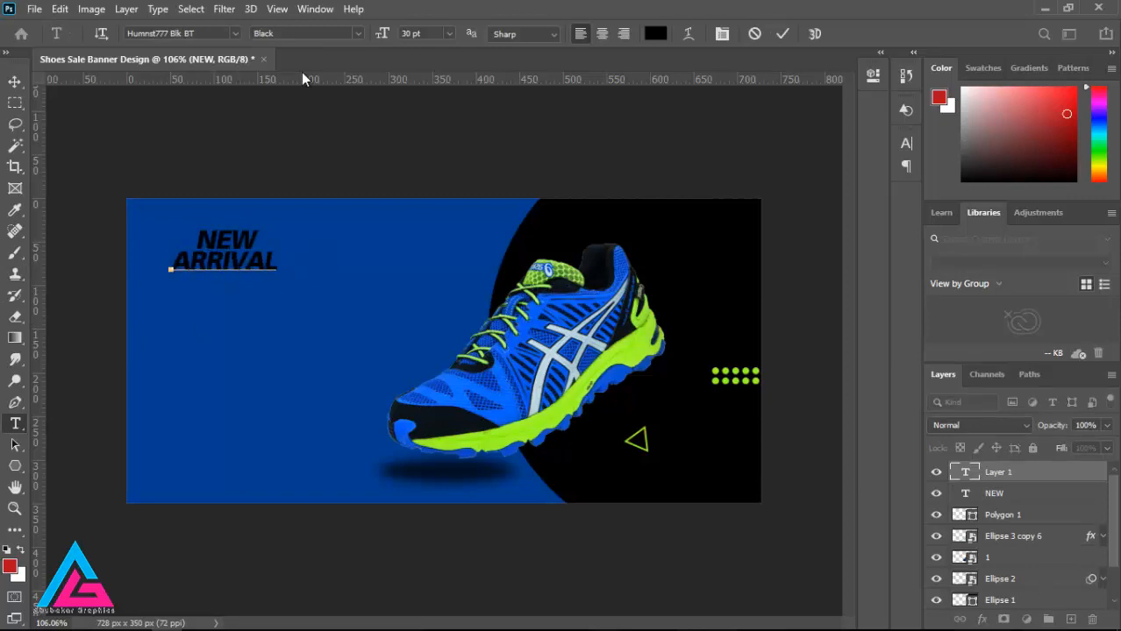
Step: Try to recolour the ARRIVAL text with the lime green sampled from the shoe, without selecting its letters
{"action": "left_click", "coordinate": [653, 35]}
{"action": "left_click", "coordinate": [636, 327]}
{"action": "left_click", "coordinate": [474, 134]}
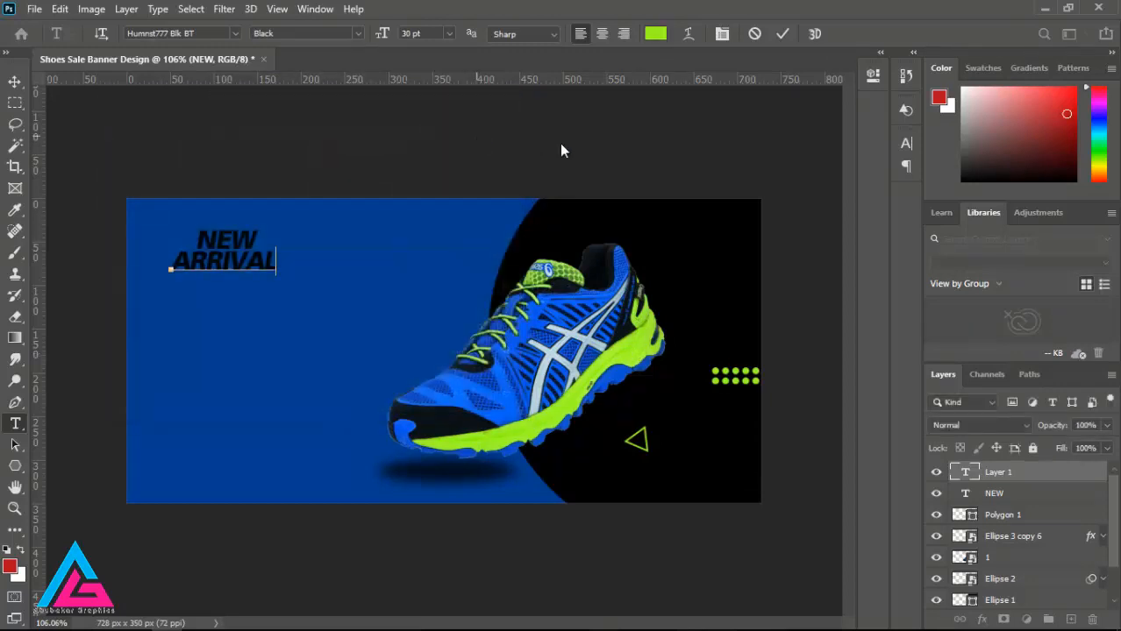
Step: Recolour all letters of ARRIVAL with lime green sampled from the shoe's sole and switch them from faux italic to faux bold
{"action": "left_click_drag", "start_coordinate": [173, 256], "coordinate": [340, 261]}
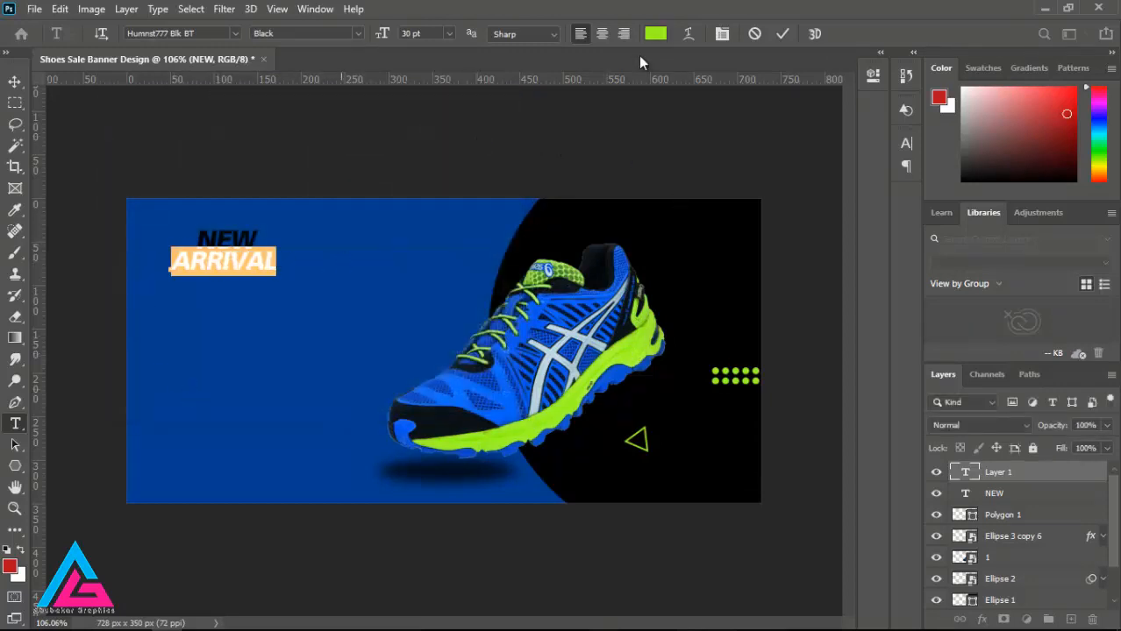
{"action": "left_click", "coordinate": [654, 34]}
{"action": "left_click", "coordinate": [627, 349]}
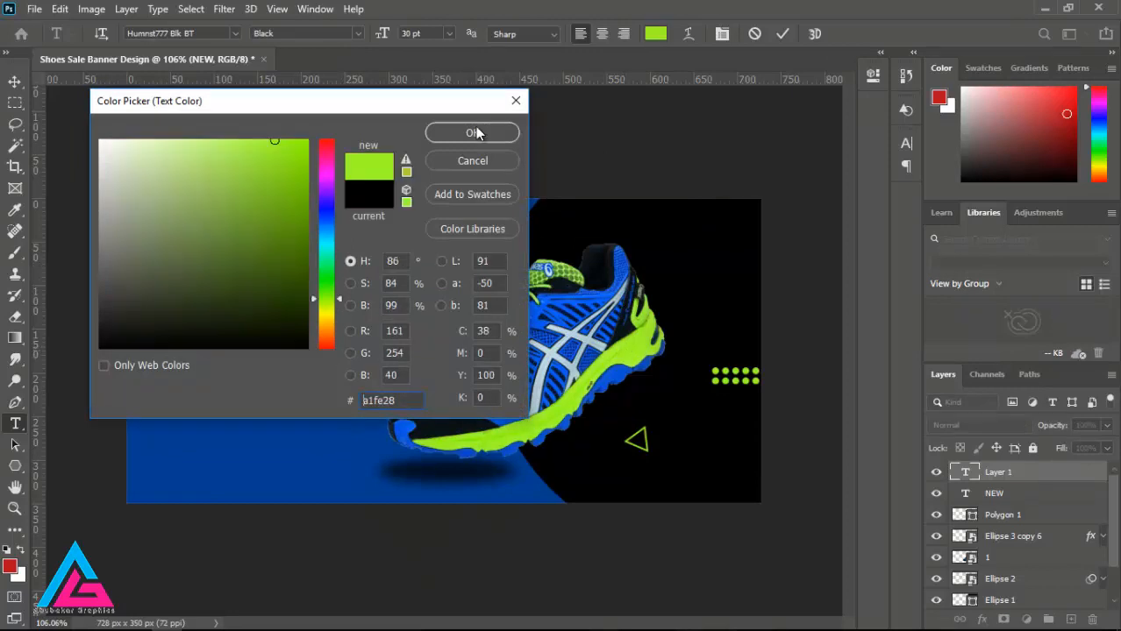
{"action": "left_click", "coordinate": [476, 133]}
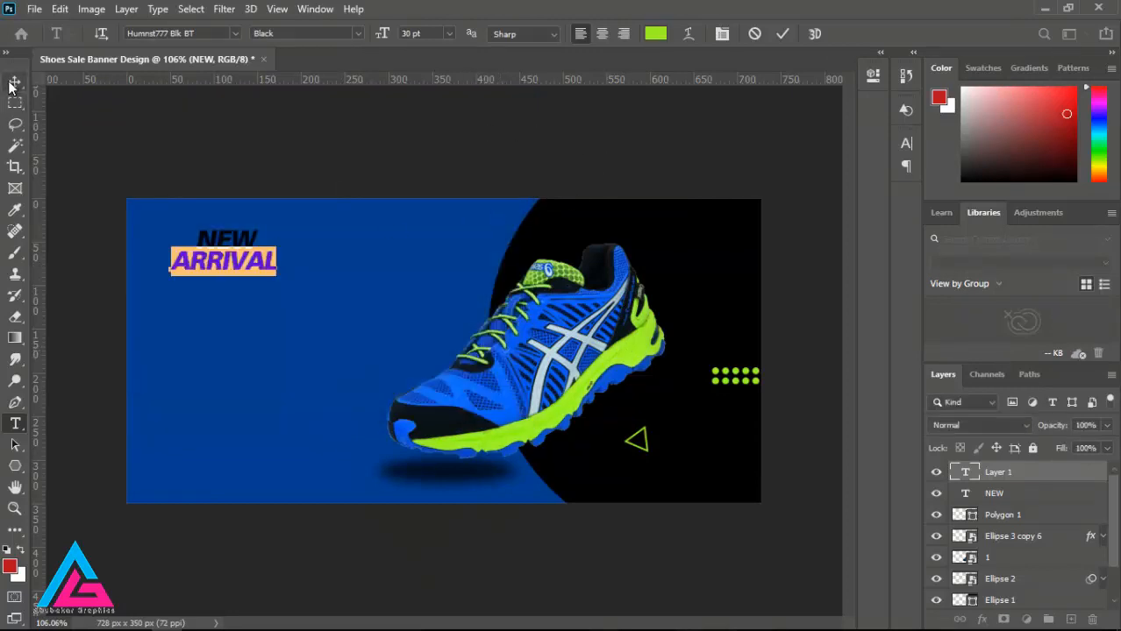
{"action": "left_click", "coordinate": [722, 33]}
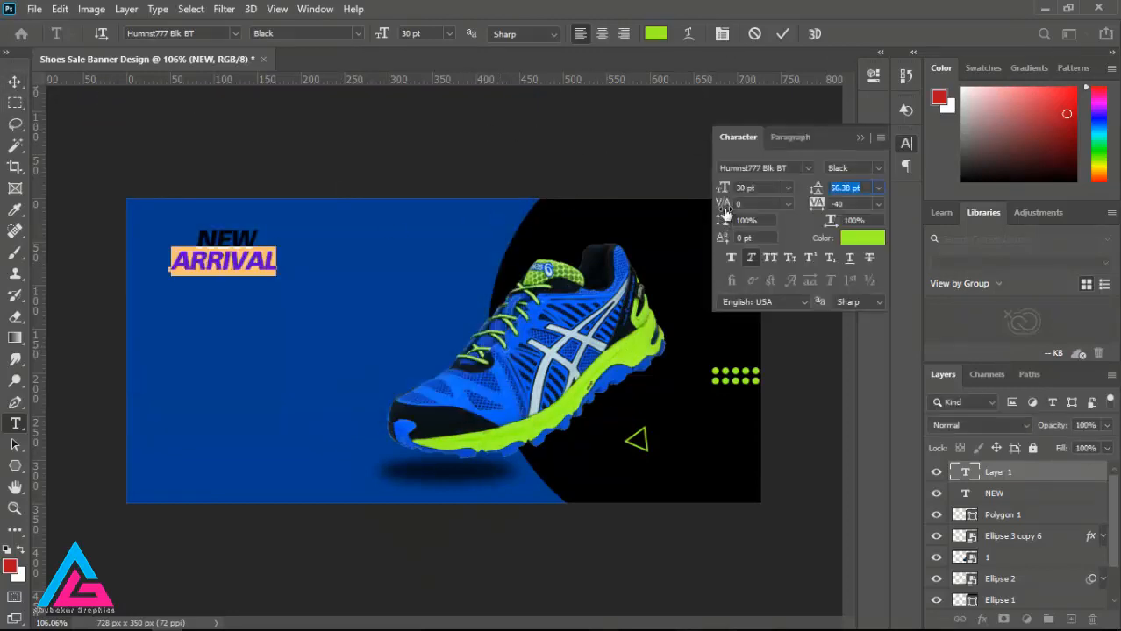
{"action": "left_click", "coordinate": [731, 257]}
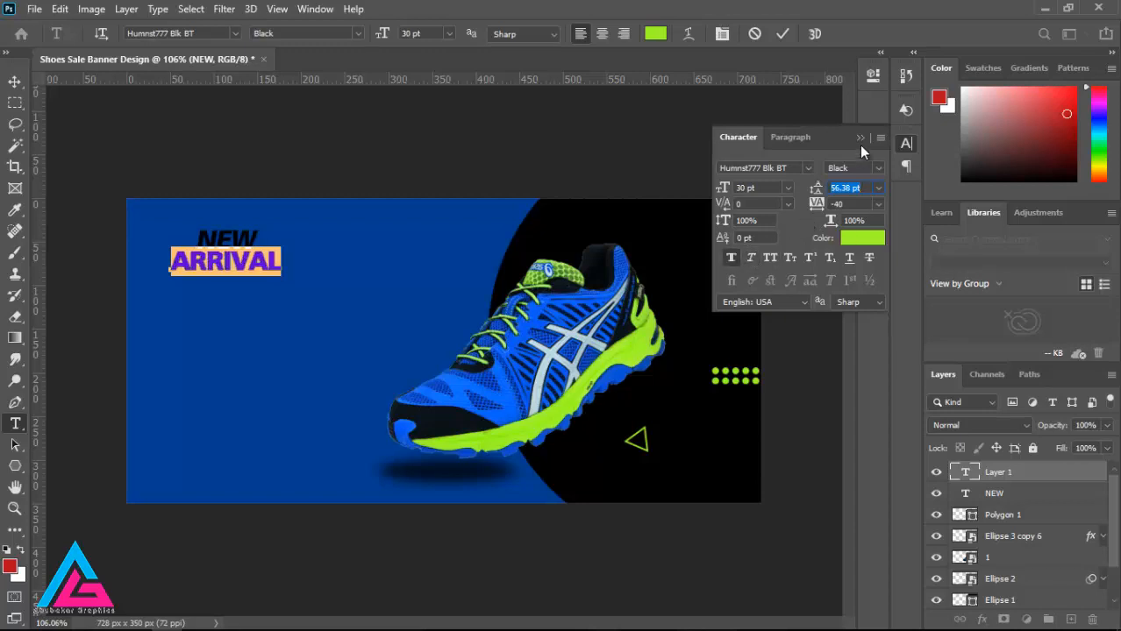
Step: Set ARRIVAL in the handwritten font Permanent Marker and shift the text slightly down and right beneath NEW
{"action": "left_click", "coordinate": [231, 34]}
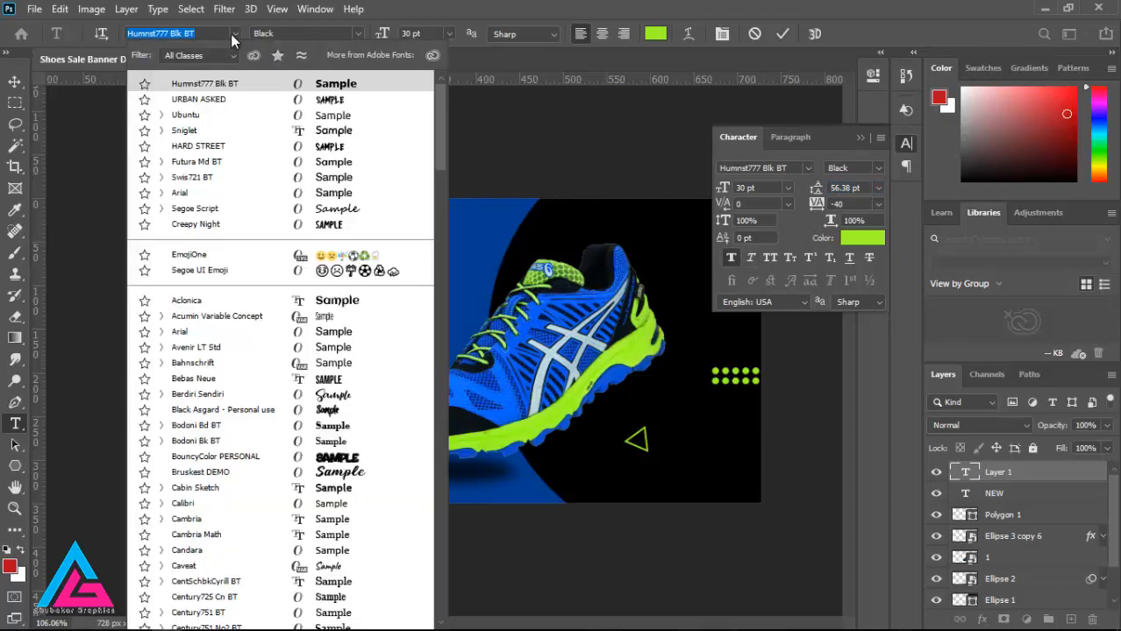
{"action": "left_click", "coordinate": [231, 55]}
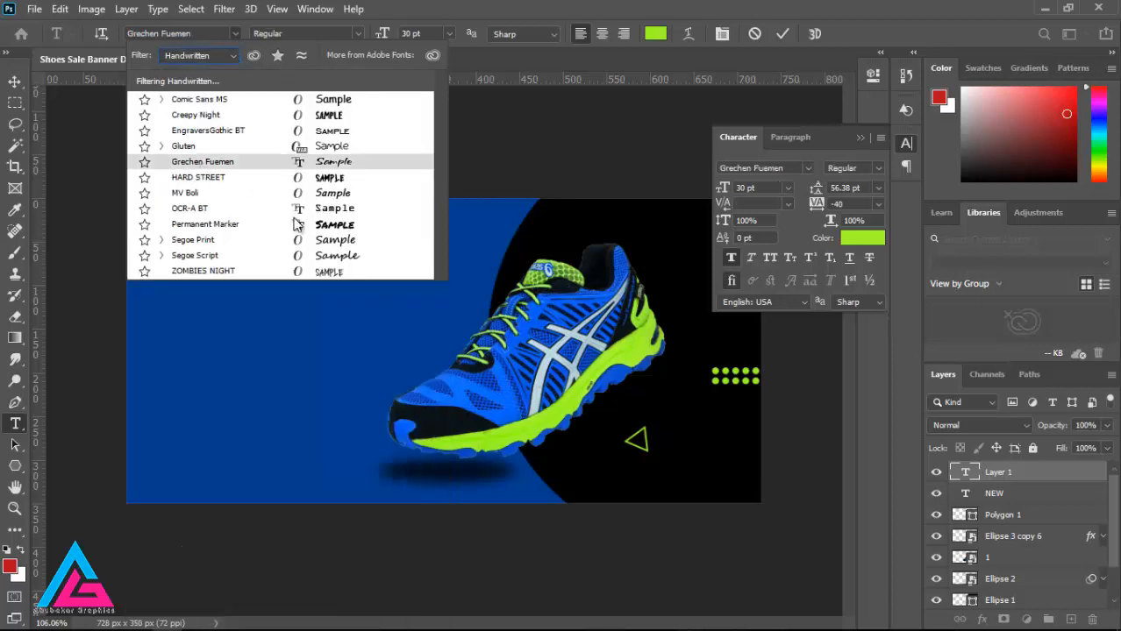
{"action": "left_click", "coordinate": [331, 231]}
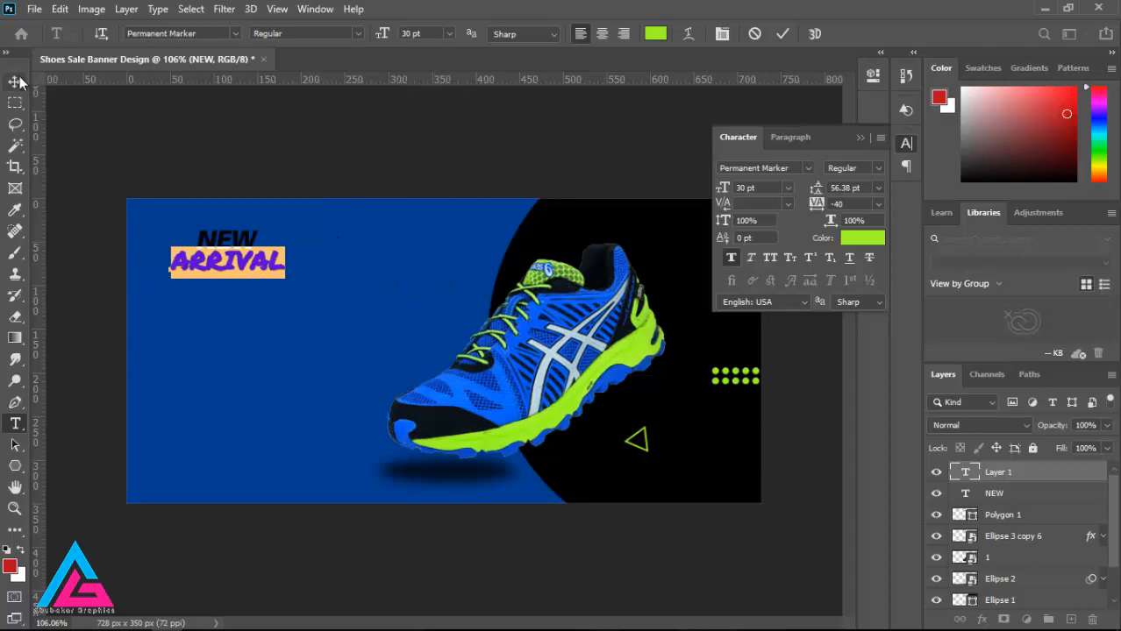
{"action": "key", "text": "ctrl+Return"}
{"action": "key", "text": "v"}
{"action": "left_click_drag", "start_coordinate": [214, 266], "coordinate": [246, 280]}
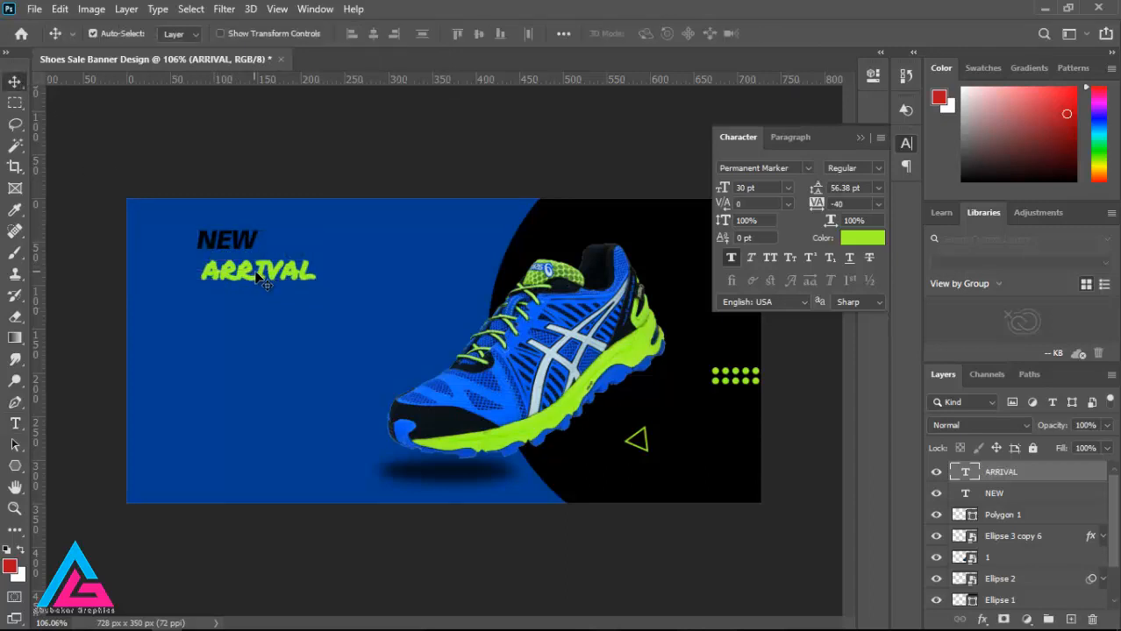
Step: Set the font size of all letters of ARRIVAL to 60 pt
{"action": "left_click", "coordinate": [15, 424]}
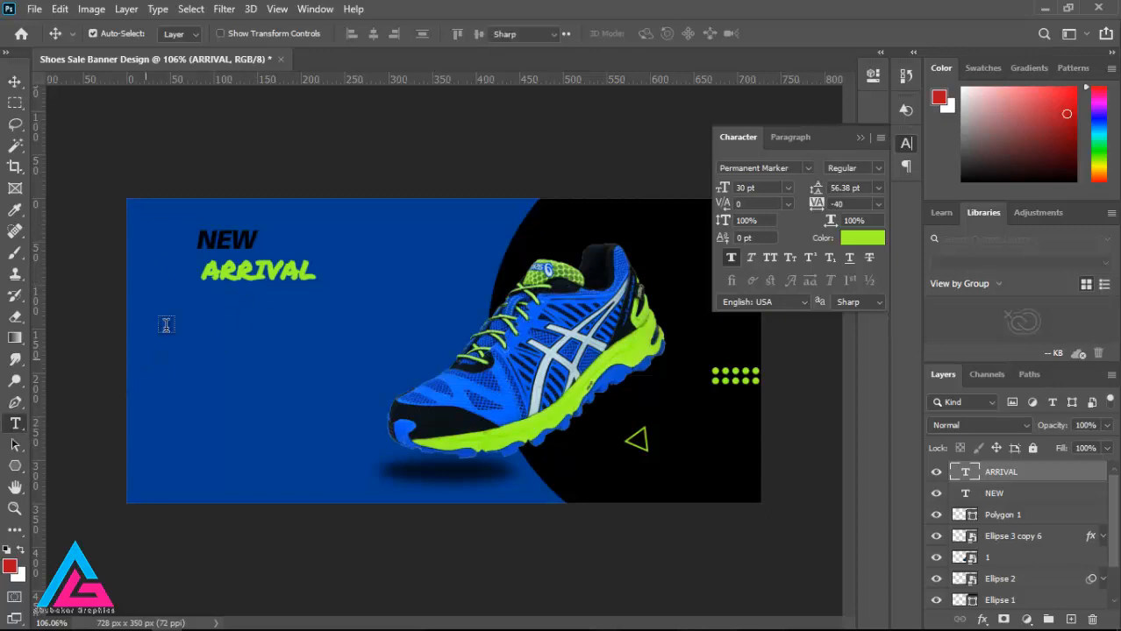
{"action": "left_click_drag", "start_coordinate": [201, 274], "coordinate": [350, 272]}
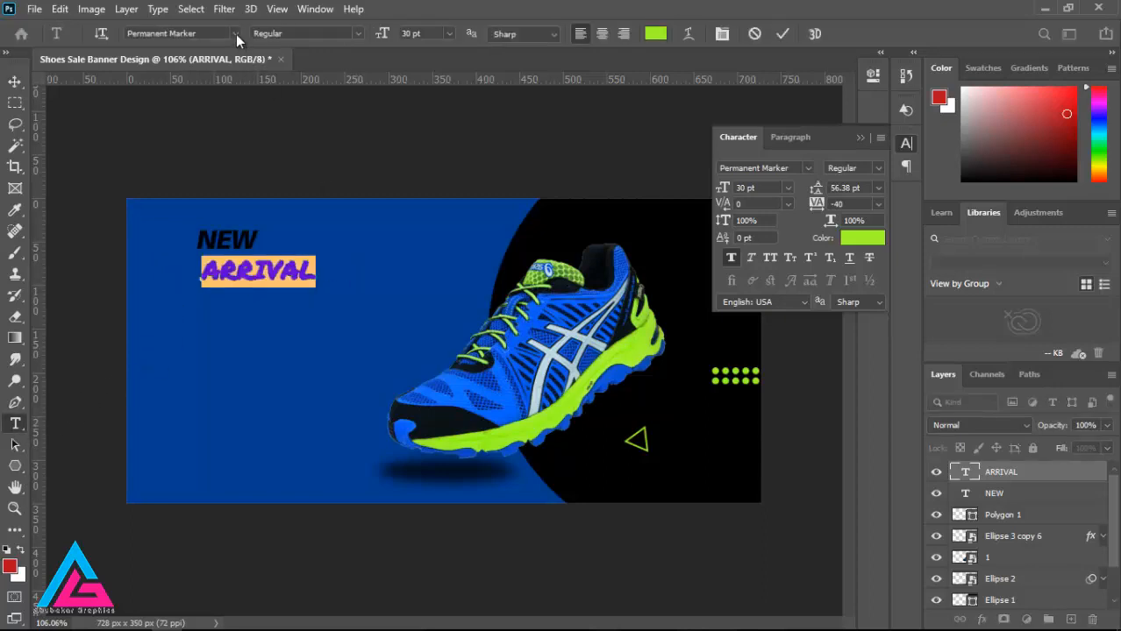
{"action": "left_click", "coordinate": [448, 34]}
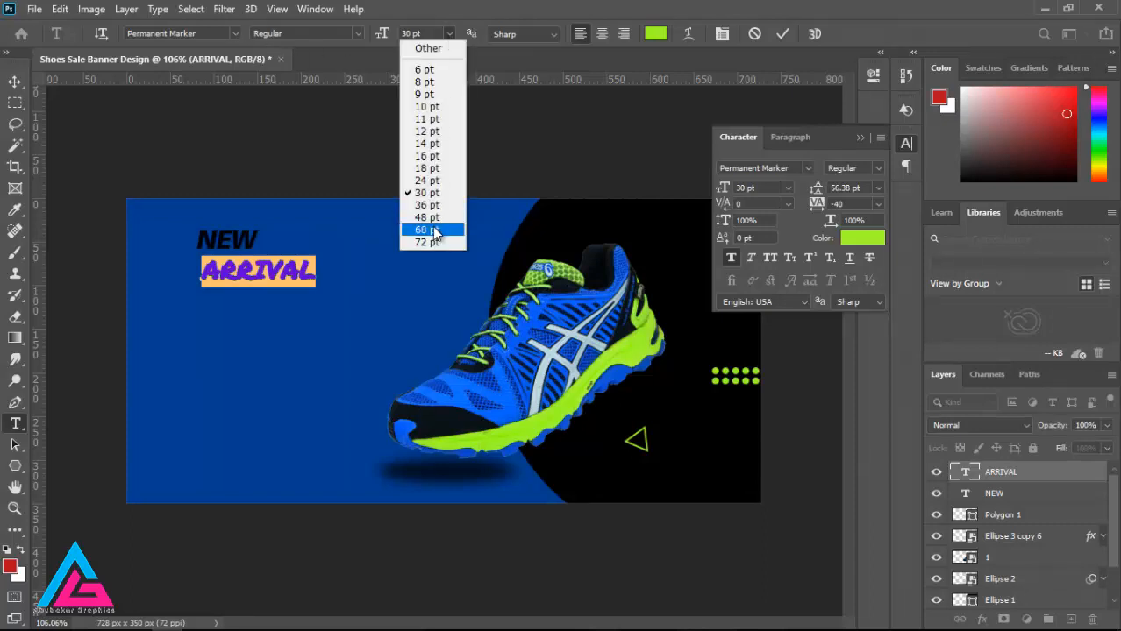
{"action": "left_click", "coordinate": [431, 228]}
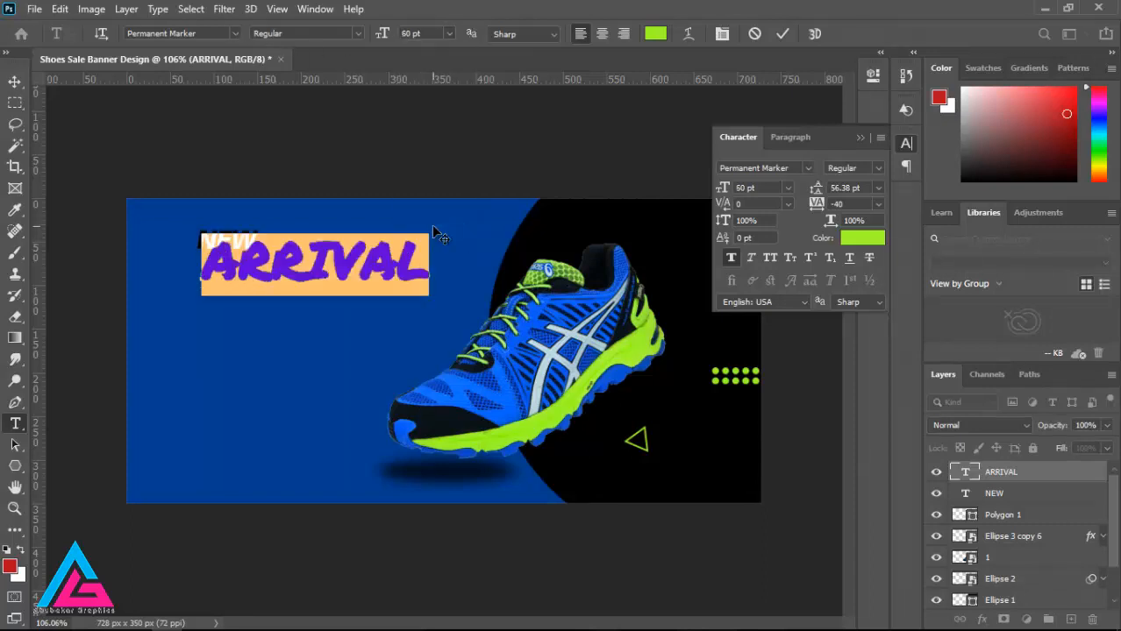
Step: Try the fonts HARD STREET and Humnst777 Blk BT on ARRIVAL, then return it to Permanent Marker
{"action": "left_click", "coordinate": [235, 34]}
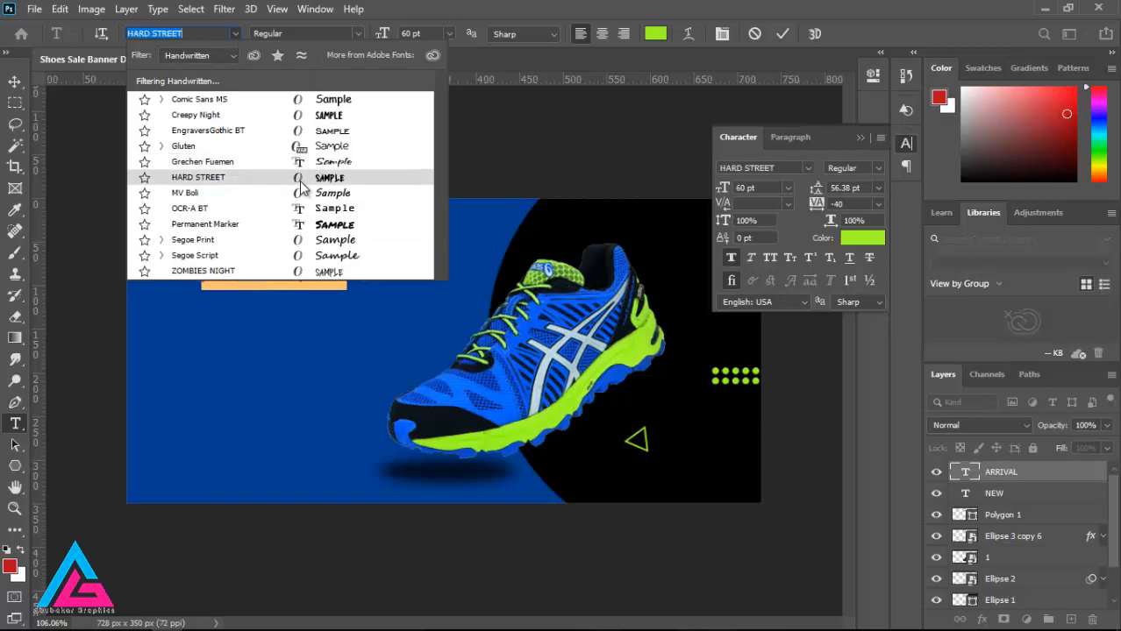
{"action": "left_click", "coordinate": [299, 181]}
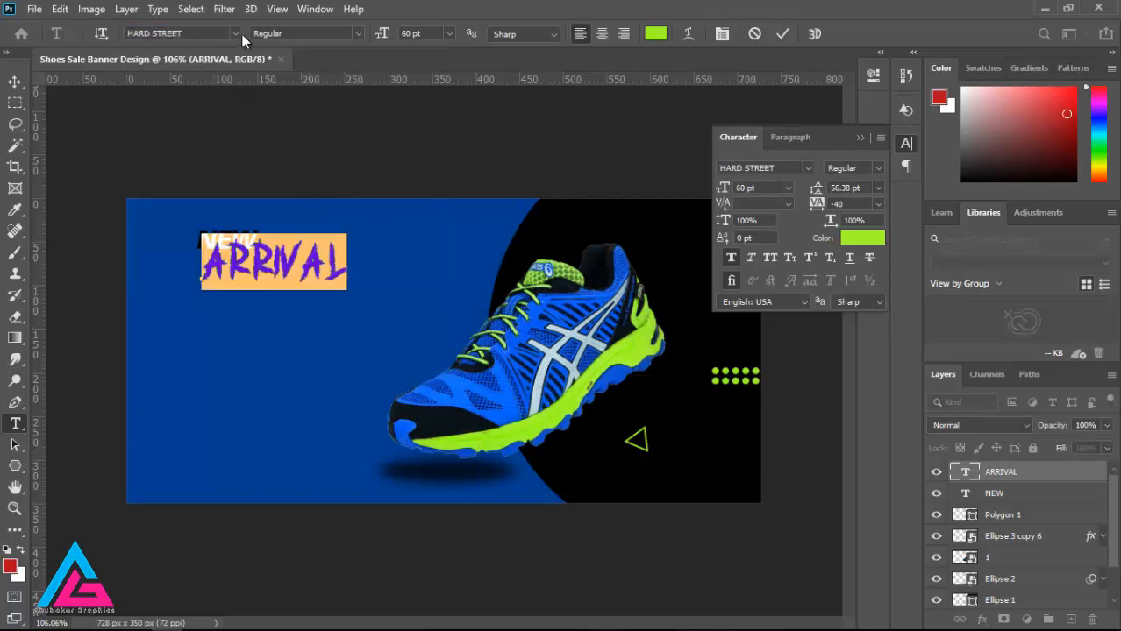
{"action": "left_click", "coordinate": [237, 34]}
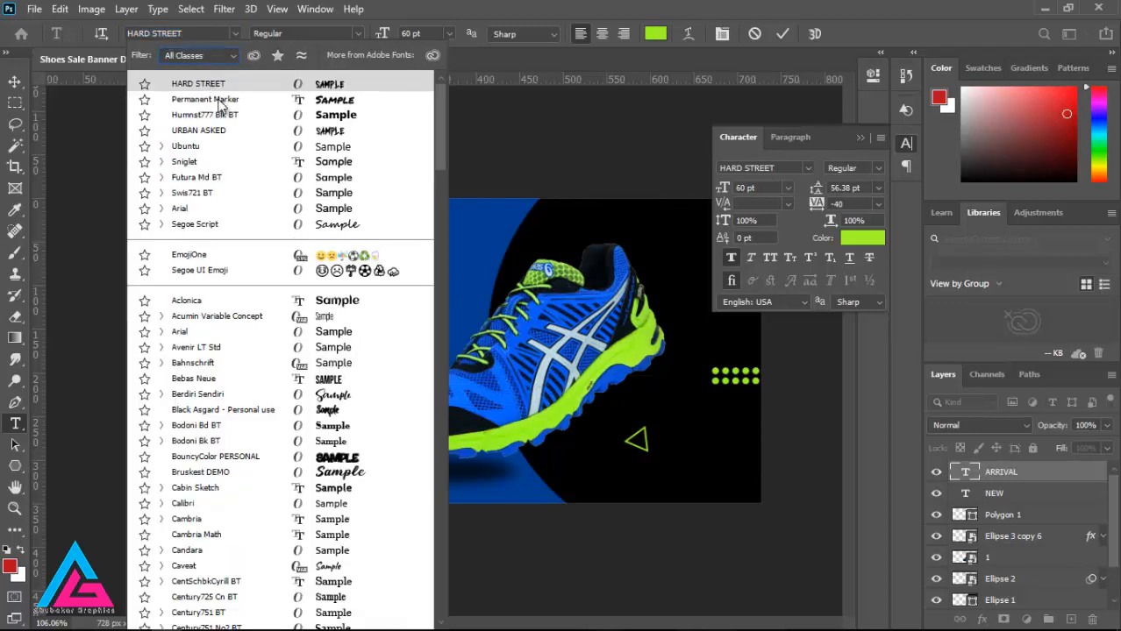
{"action": "left_click", "coordinate": [246, 114]}
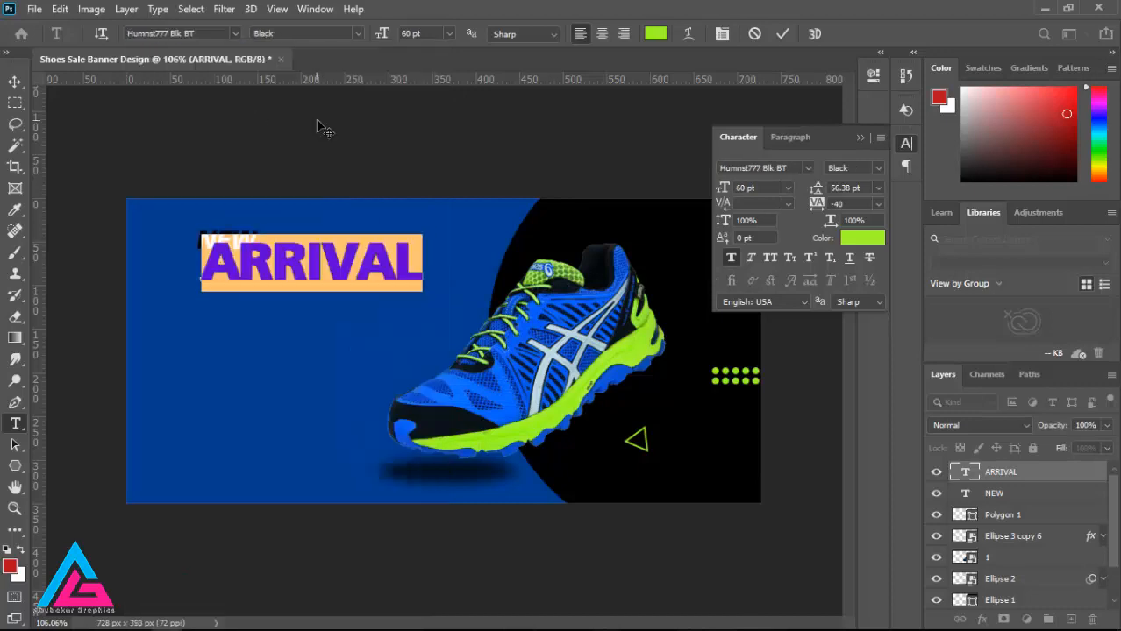
{"action": "left_click", "coordinate": [232, 35]}
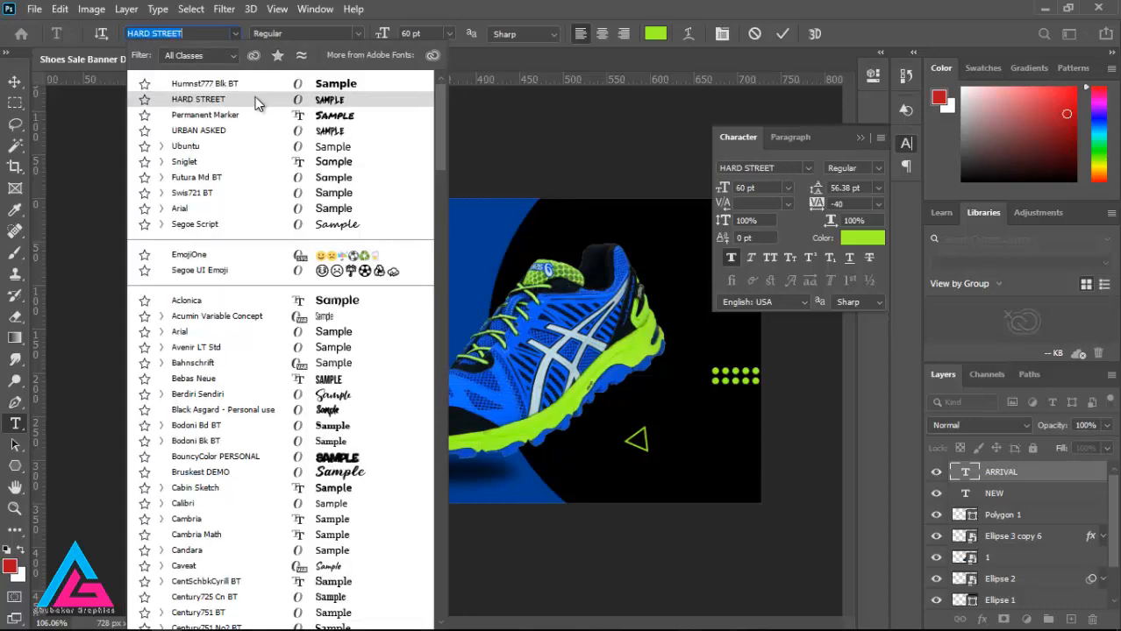
{"action": "left_click", "coordinate": [255, 98]}
{"action": "left_click", "coordinate": [231, 34]}
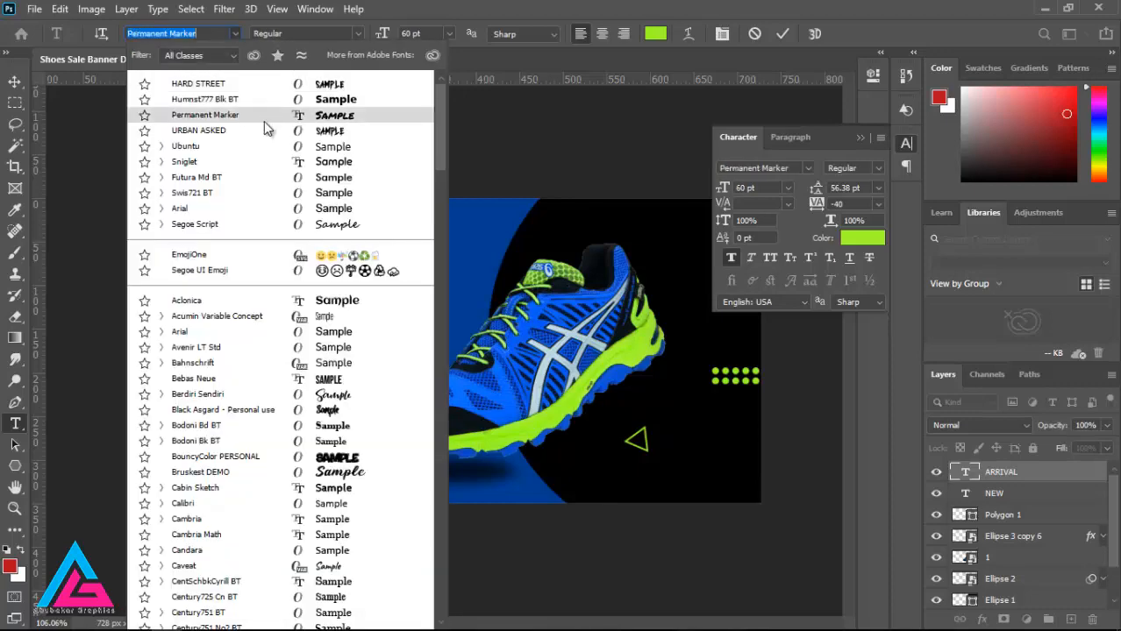
{"action": "left_click", "coordinate": [254, 113]}
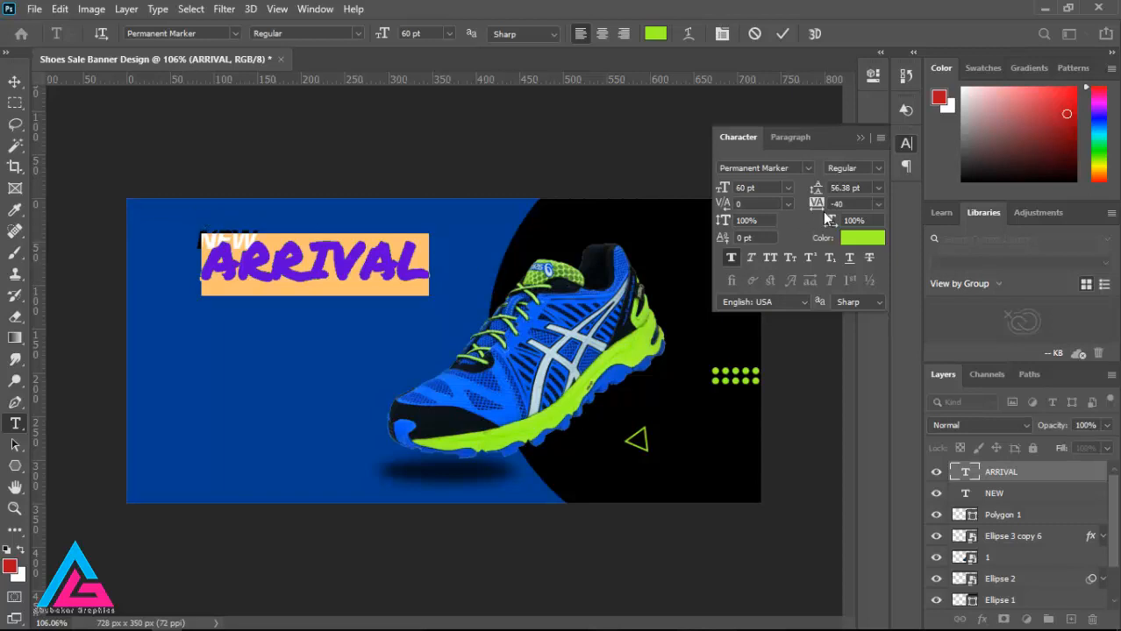
Step: Recolour the ARRIVAL letters with the dark blue sampled from the banner background
{"action": "left_click", "coordinate": [862, 238]}
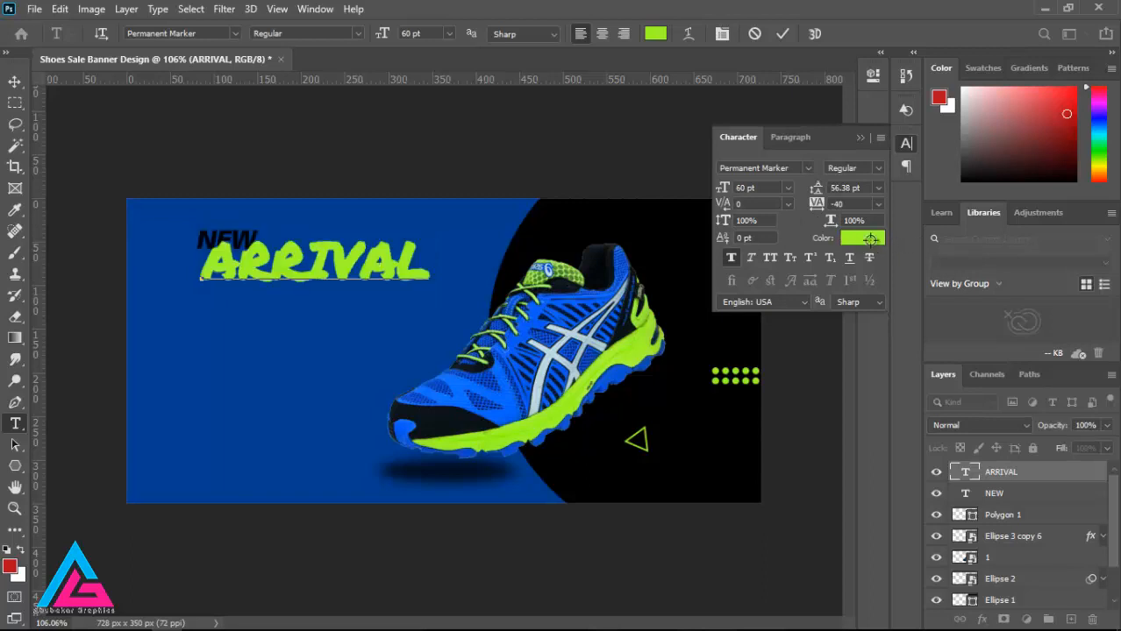
{"action": "left_click", "coordinate": [236, 447]}
{"action": "left_click", "coordinate": [453, 133]}
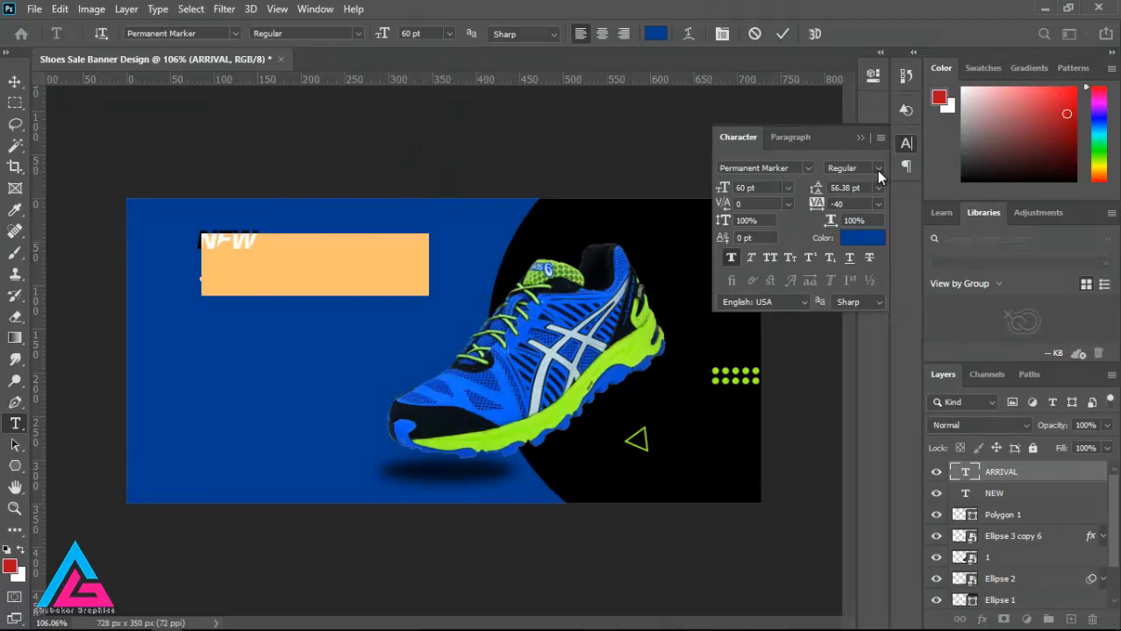
{"action": "left_click", "coordinate": [723, 35]}
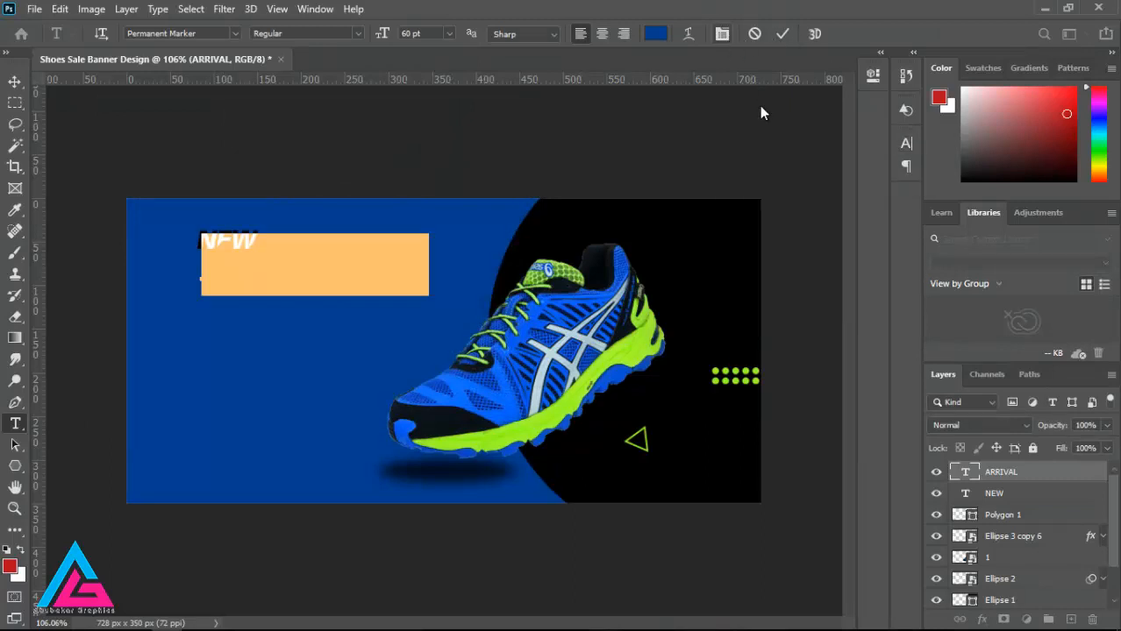
Step: Give the ARRIVAL layer a 2 px inside Stroke in lime green sampled from the shoe's sole
{"action": "left_click", "coordinate": [1040, 472]}
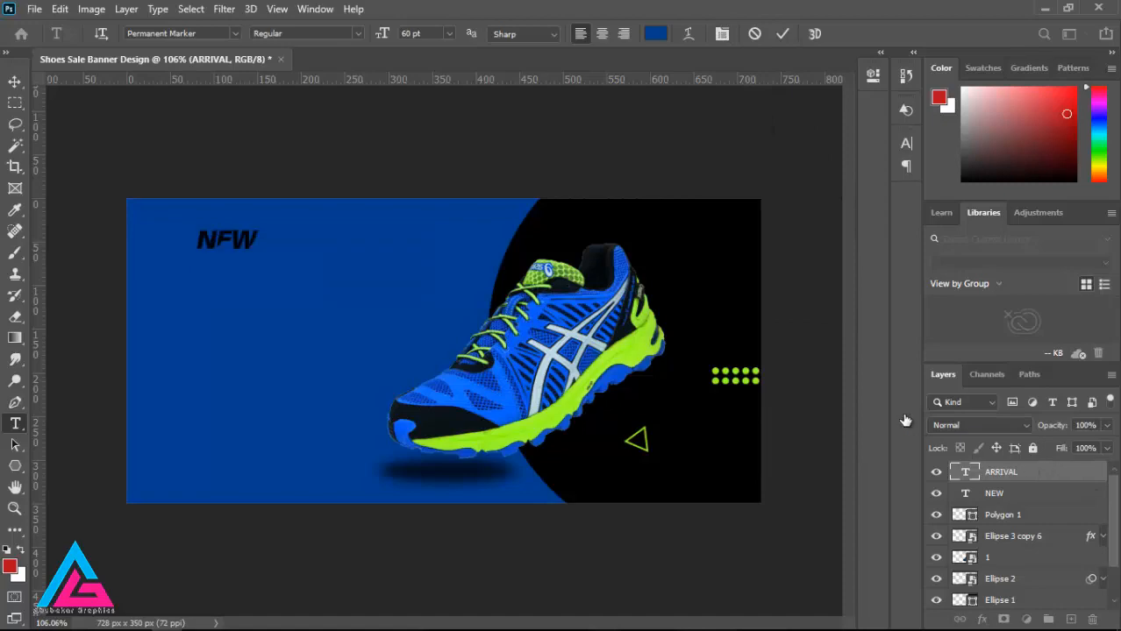
{"action": "right_click", "coordinate": [1032, 475]}
{"action": "left_click", "coordinate": [866, 25]}
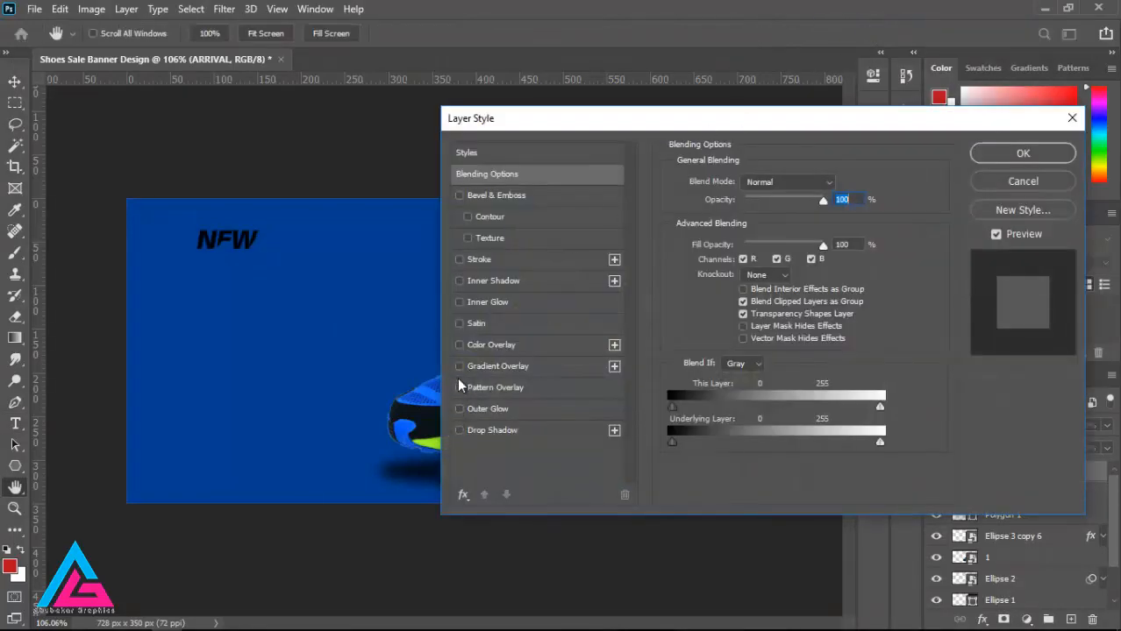
{"action": "left_click", "coordinate": [459, 260]}
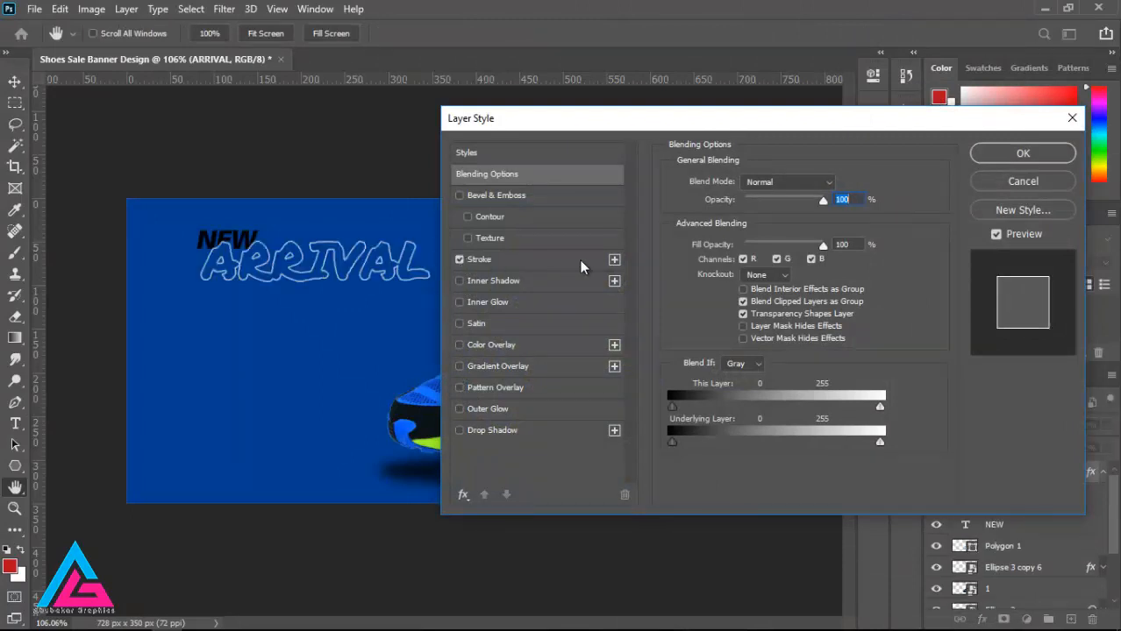
{"action": "left_click", "coordinate": [537, 258]}
{"action": "left_click", "coordinate": [708, 301]}
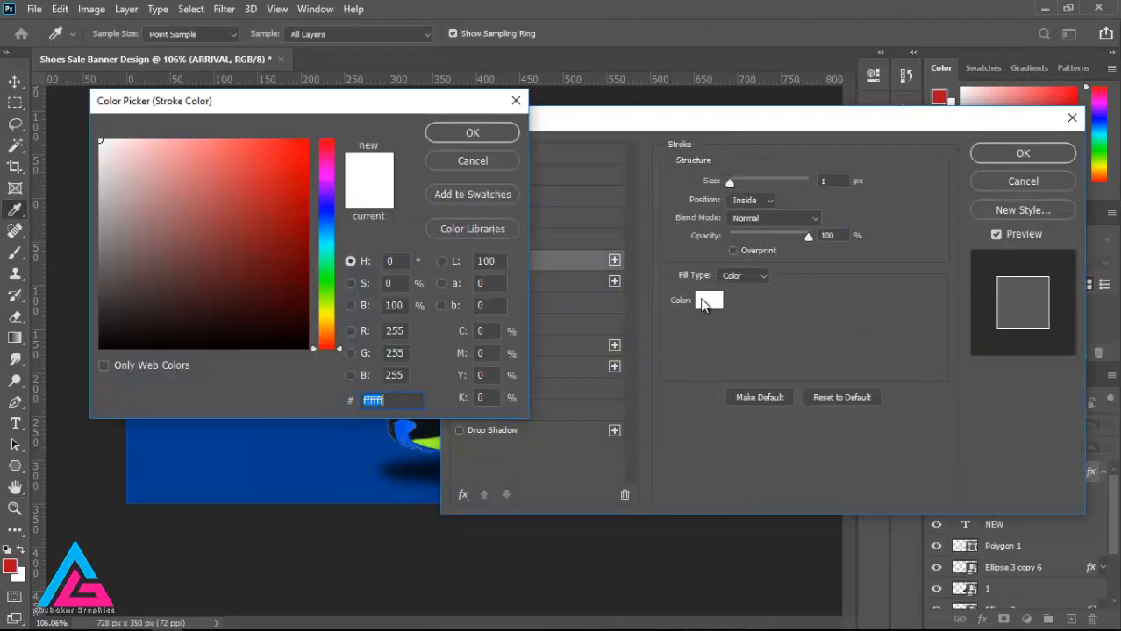
{"action": "left_click", "coordinate": [430, 437]}
{"action": "left_click", "coordinate": [478, 132]}
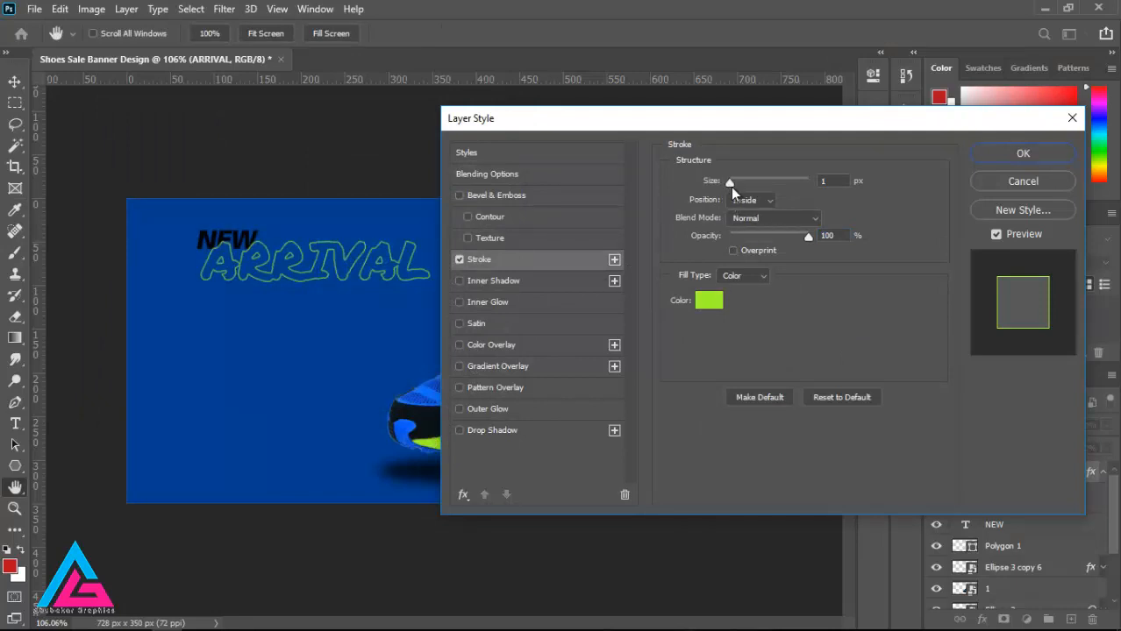
{"action": "left_click_drag", "start_coordinate": [731, 187], "coordinate": [732, 182]}
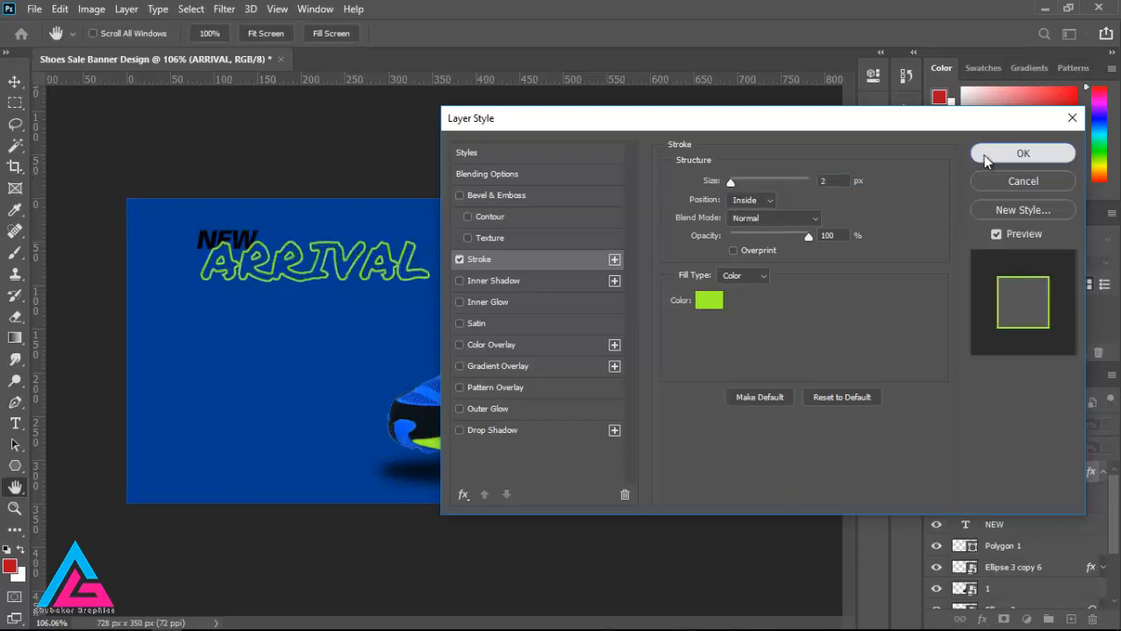
{"action": "left_click", "coordinate": [1023, 152]}
Step: Change the ARRIVAL font to Futura Md BT and move the text down clear of NEW
{"action": "double_click", "coordinate": [206, 263]}
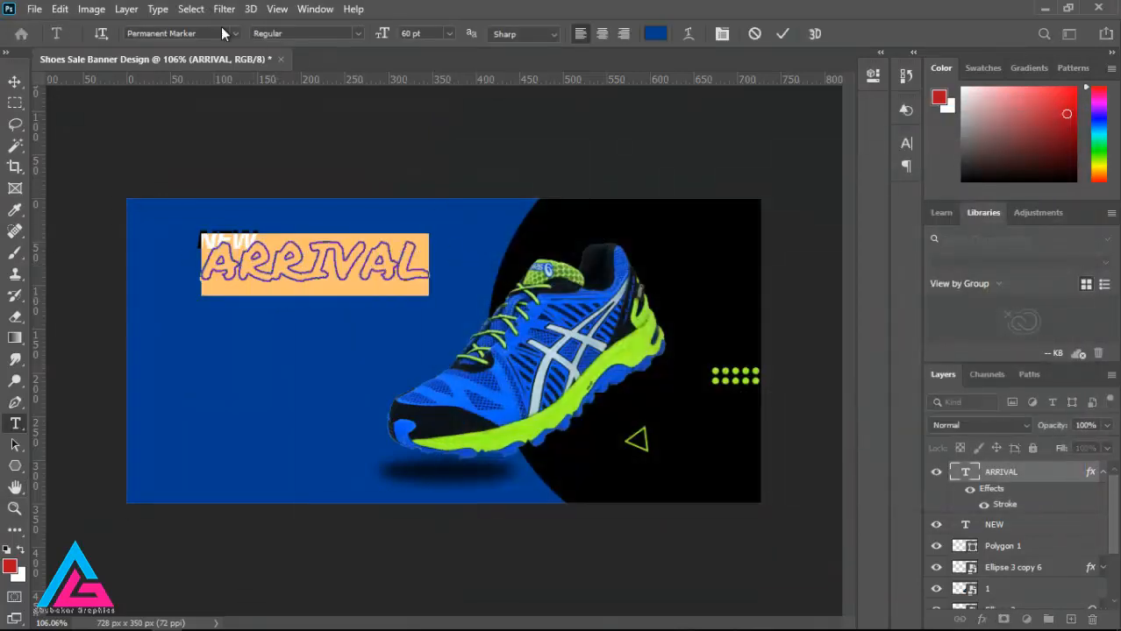
{"action": "left_click", "coordinate": [226, 33]}
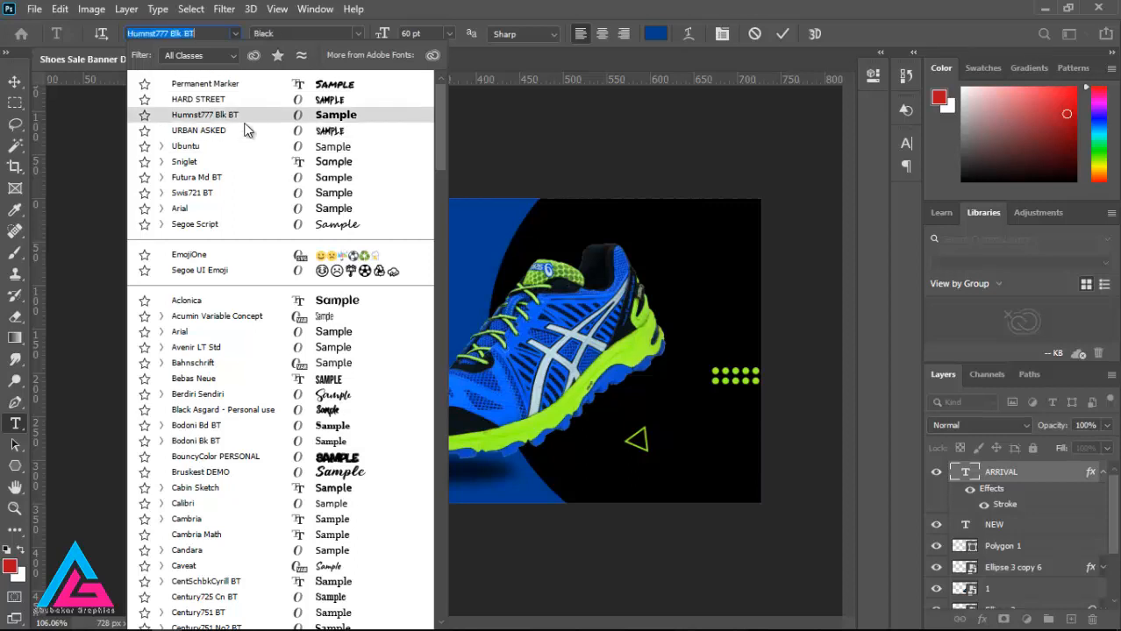
{"action": "left_click", "coordinate": [276, 179]}
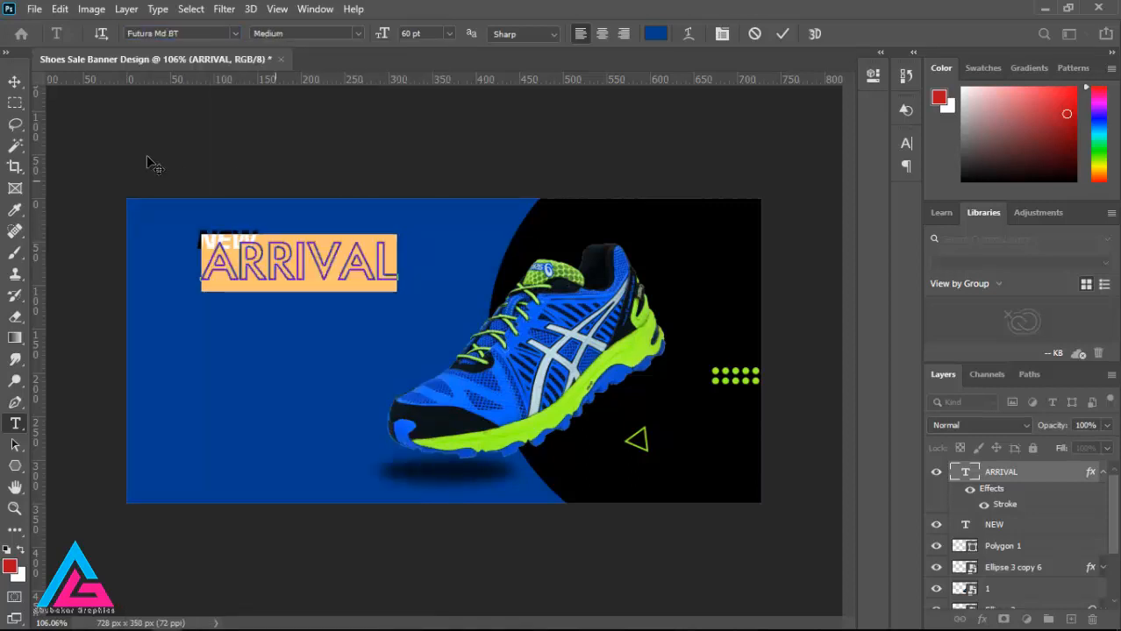
{"action": "left_click", "coordinate": [15, 82]}
{"action": "left_click_drag", "start_coordinate": [285, 278], "coordinate": [271, 290]}
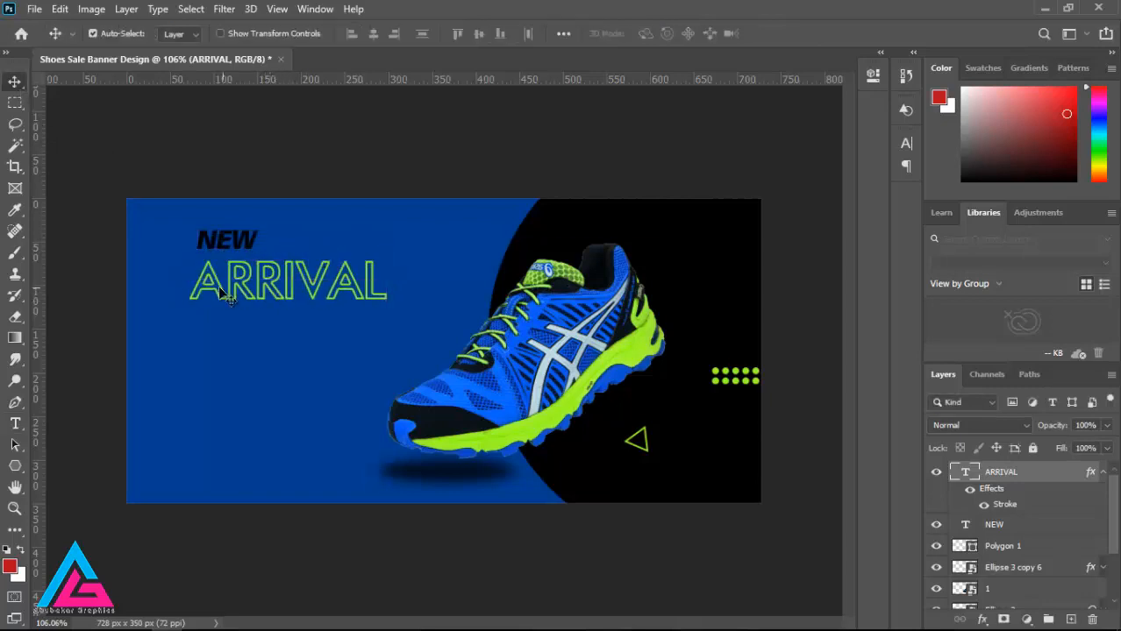
Step: Change the font of the outlined ARRIVAL text to Humnst777 Blk BT
{"action": "left_click", "coordinate": [15, 425]}
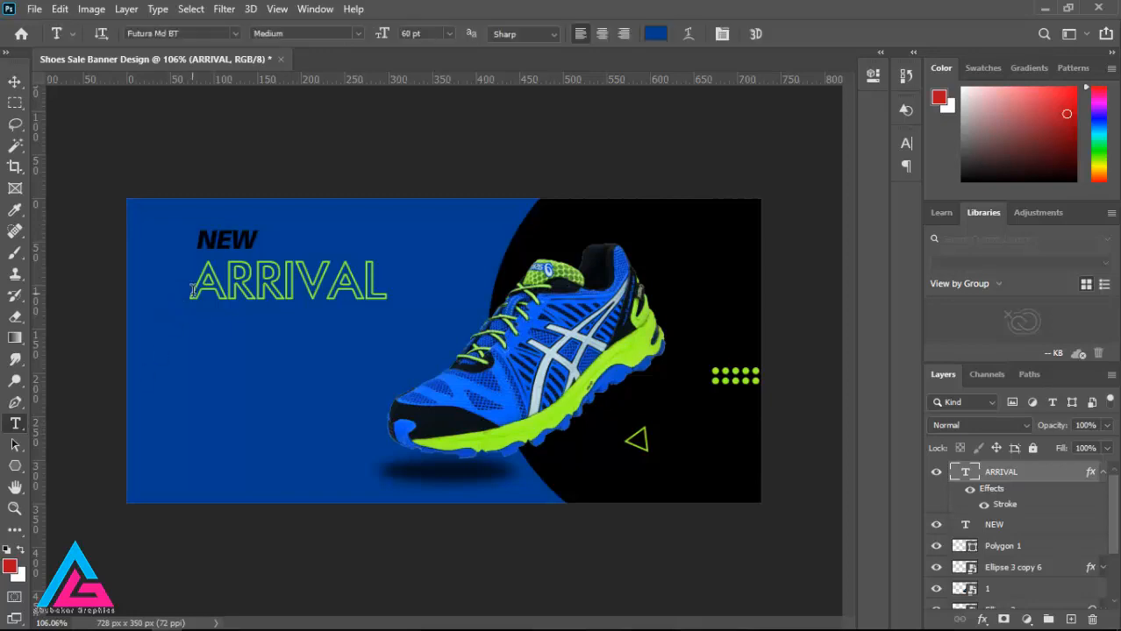
{"action": "double_click", "coordinate": [290, 283]}
{"action": "left_click", "coordinate": [242, 35]}
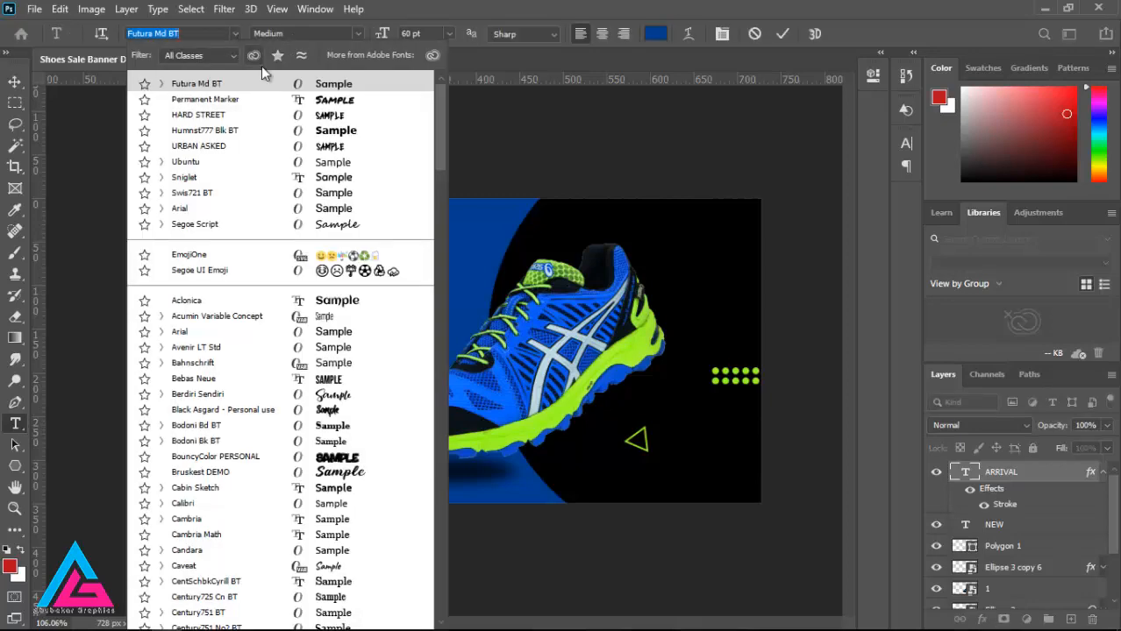
{"action": "left_click", "coordinate": [295, 135]}
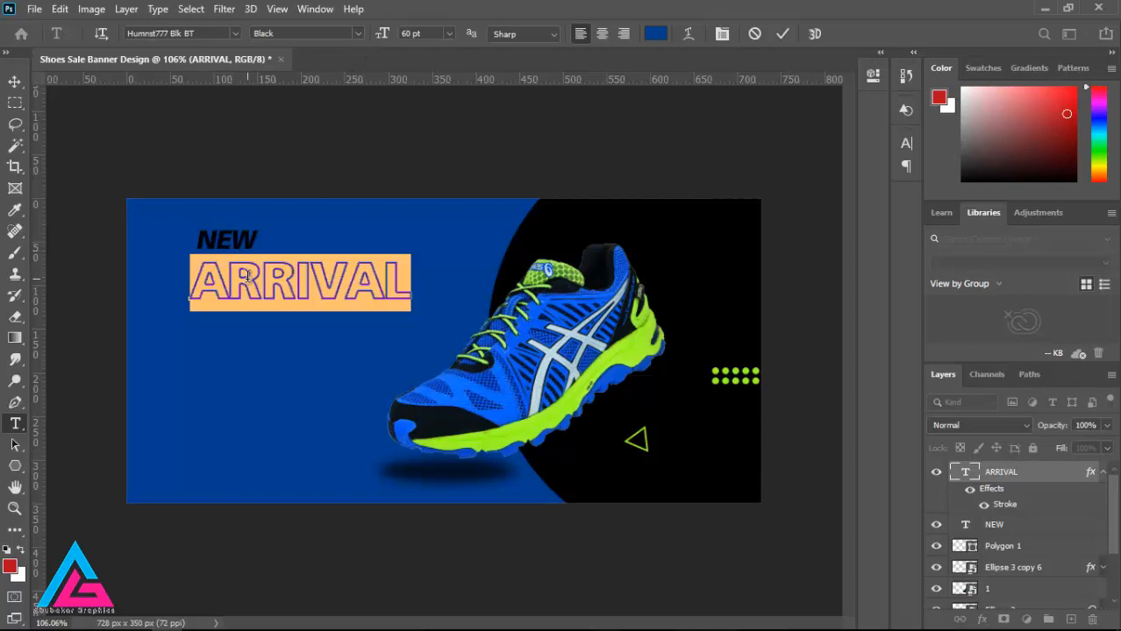
Step: Reposition ARRIVAL in the upper part of the blue area and place NEW directly above its last letters
{"action": "left_click", "coordinate": [15, 81]}
{"action": "left_click_drag", "start_coordinate": [256, 294], "coordinate": [266, 291]}
{"action": "left_click_drag", "start_coordinate": [244, 243], "coordinate": [394, 241]}
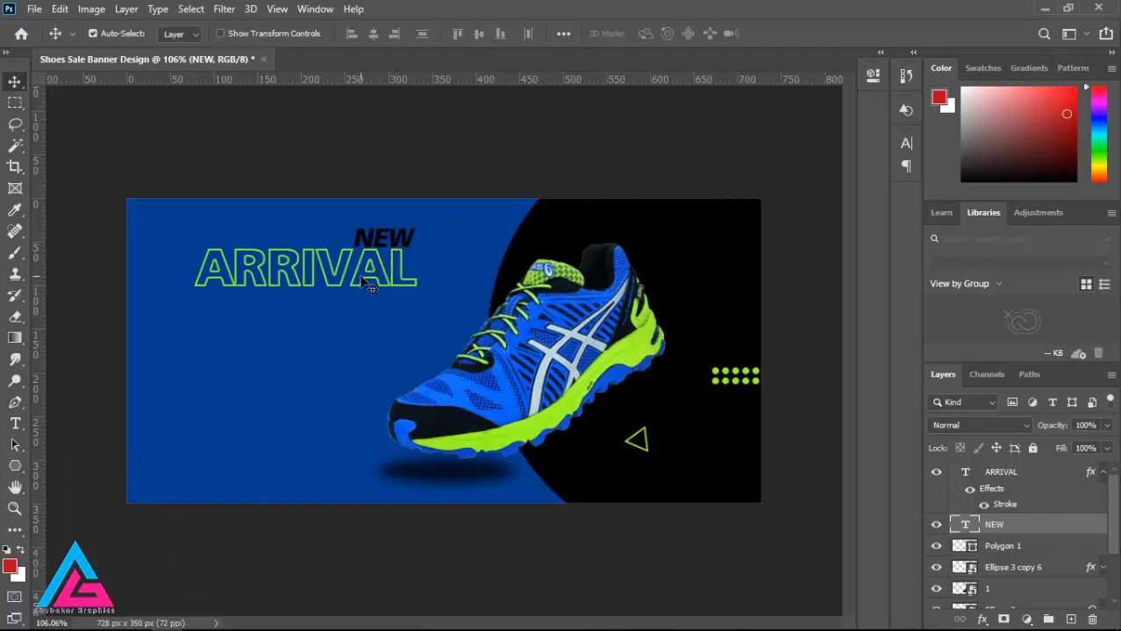
{"action": "left_click_drag", "start_coordinate": [362, 279], "coordinate": [346, 298]}
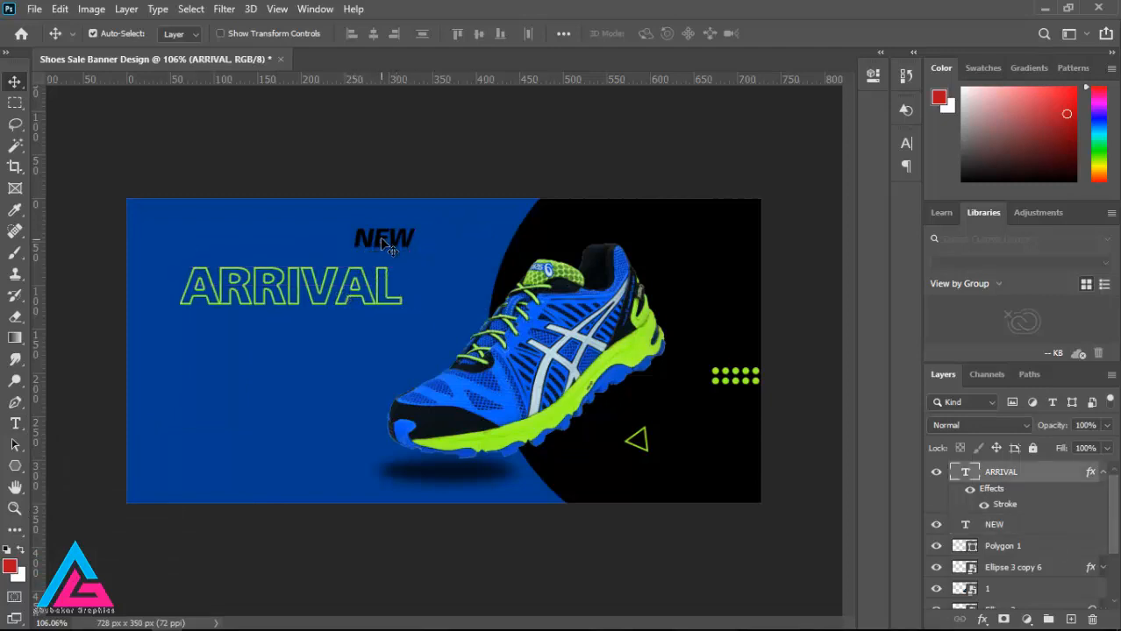
{"action": "left_click_drag", "start_coordinate": [382, 244], "coordinate": [365, 259]}
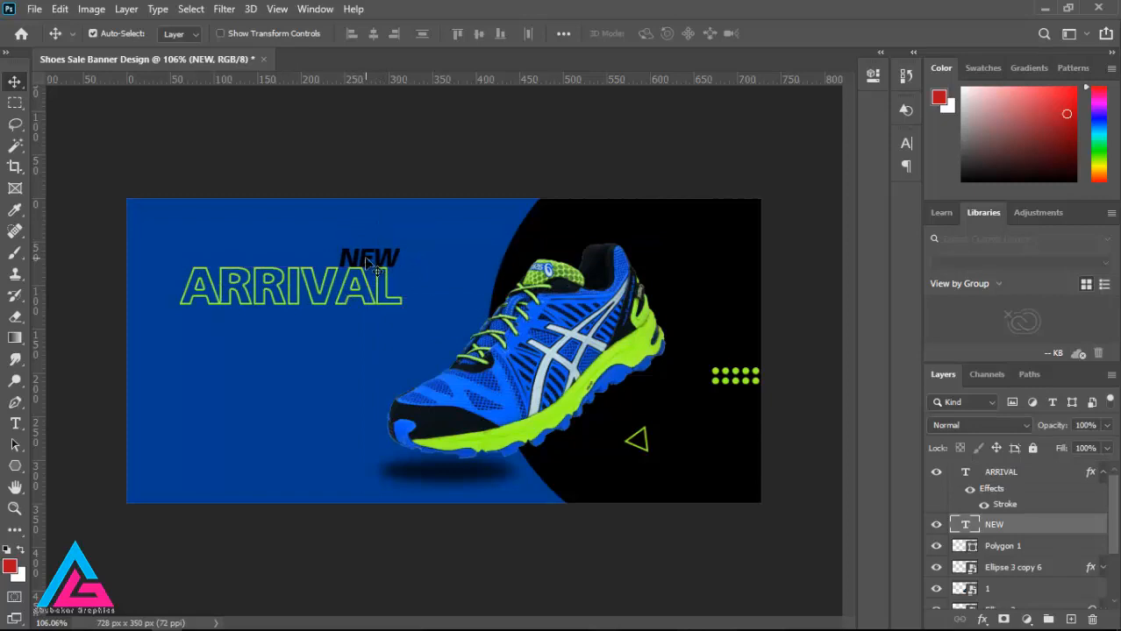
Step: Recolor the NEW text white (ffffff) and nudge it slightly up and left, clear of ARRIVAL
{"action": "left_click", "coordinate": [15, 423]}
{"action": "double_click", "coordinate": [357, 253]}
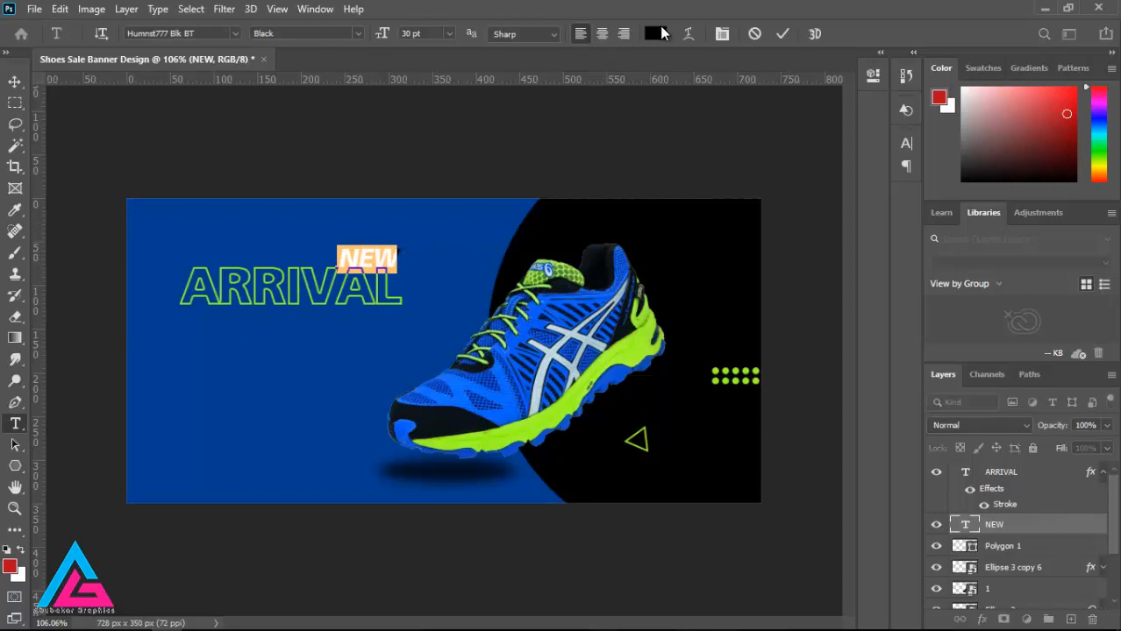
{"action": "left_click", "coordinate": [655, 33]}
{"action": "type", "text": "ffffff"}
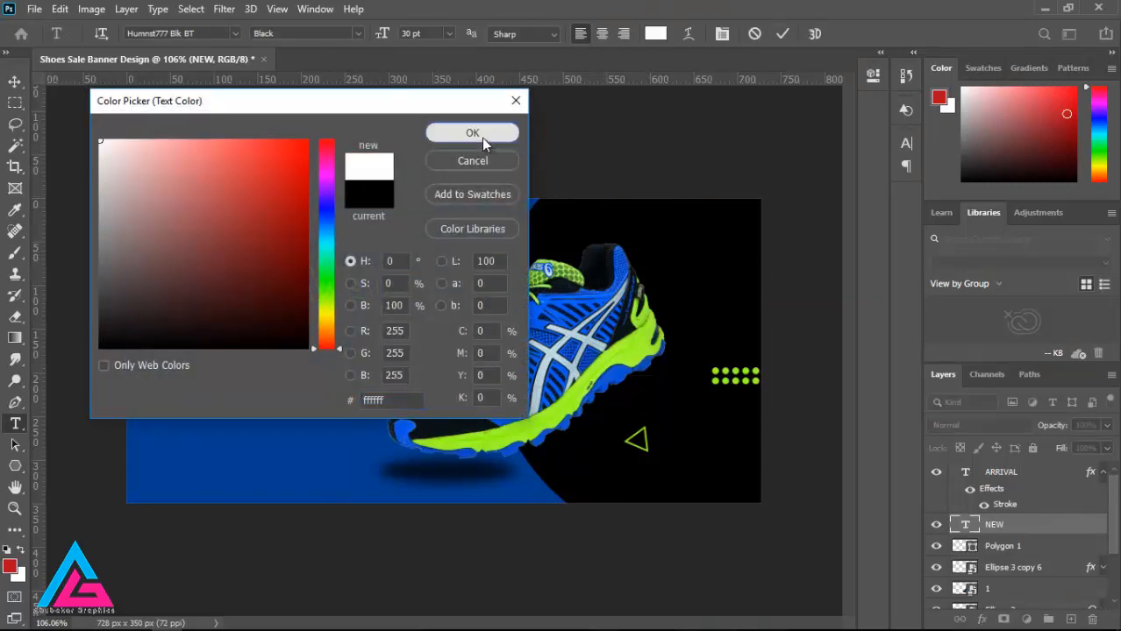
{"action": "left_click", "coordinate": [478, 136]}
{"action": "left_click", "coordinate": [15, 81]}
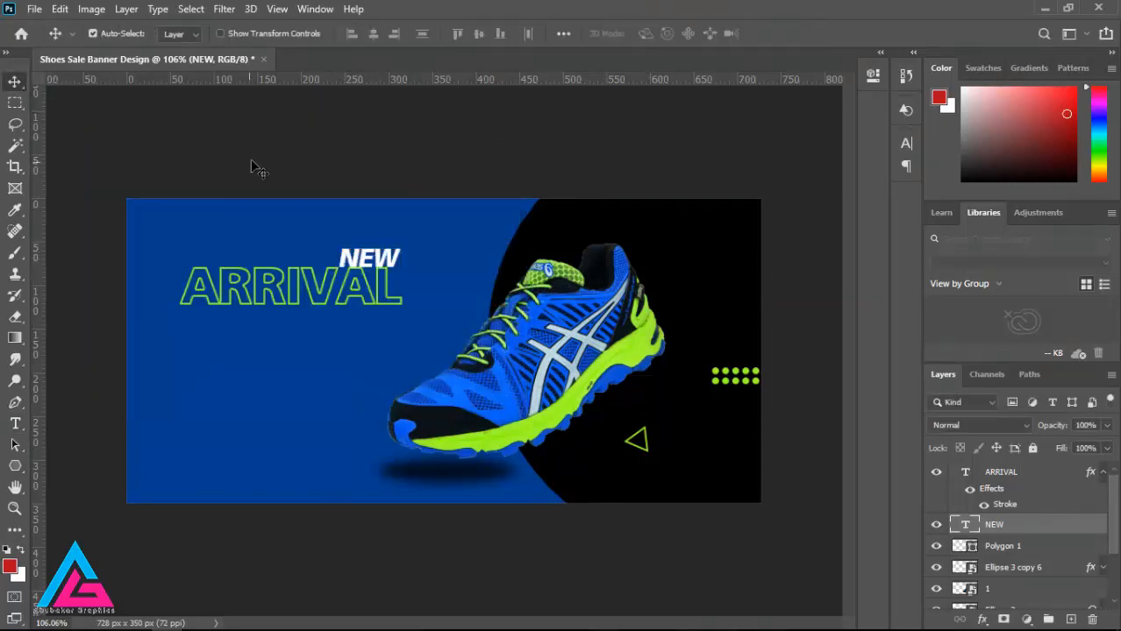
{"action": "mouse_move", "coordinate": [363, 259]}
{"action": "left_mouse_down"}
{"action": "mouse_move", "coordinate": [345, 259]}
{"action": "mouse_move", "coordinate": [352, 253]}
{"action": "left_mouse_up"}
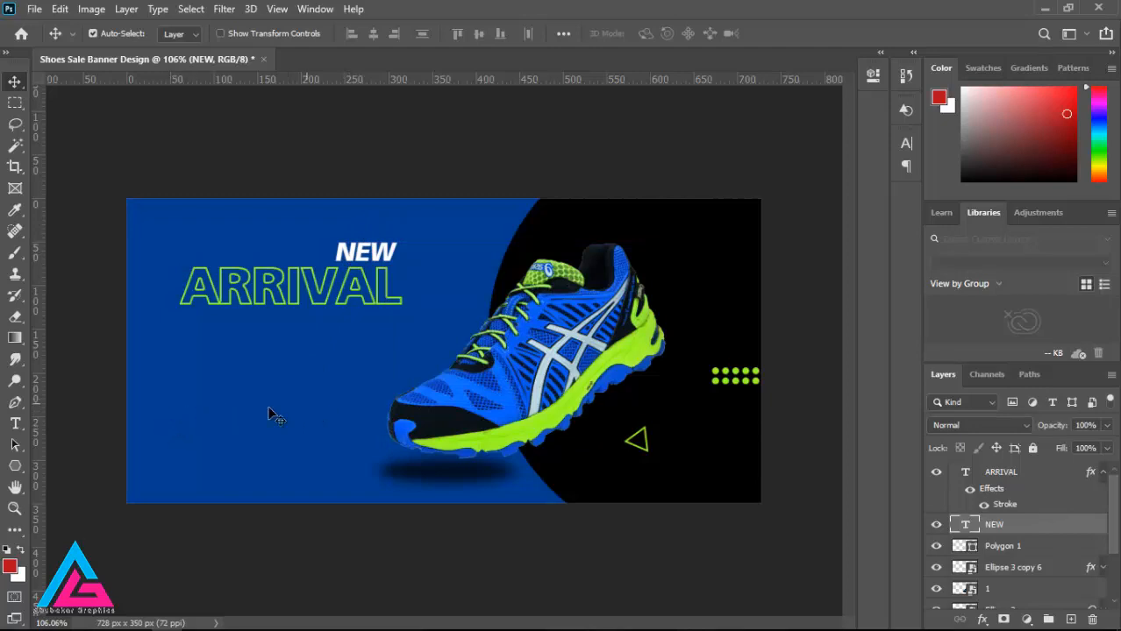
Step: Draw a rectangle about 131 by 37 px below ARRIVAL and round all its corners to 18.5 px
{"action": "left_click", "coordinate": [16, 468]}
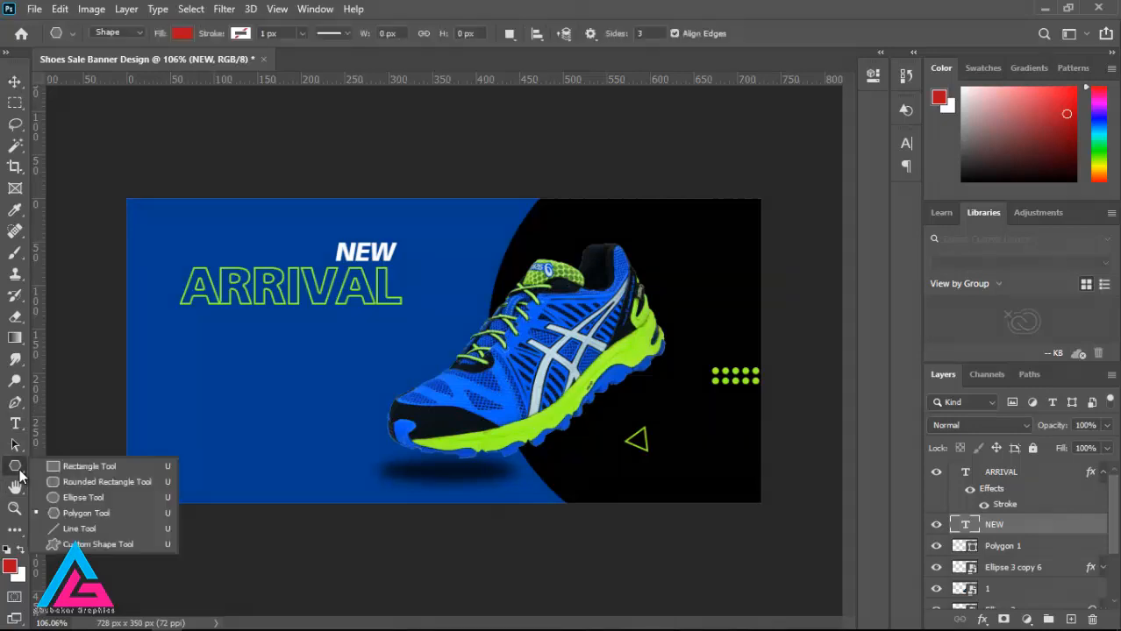
{"action": "left_click", "coordinate": [84, 498]}
{"action": "left_click", "coordinate": [17, 469]}
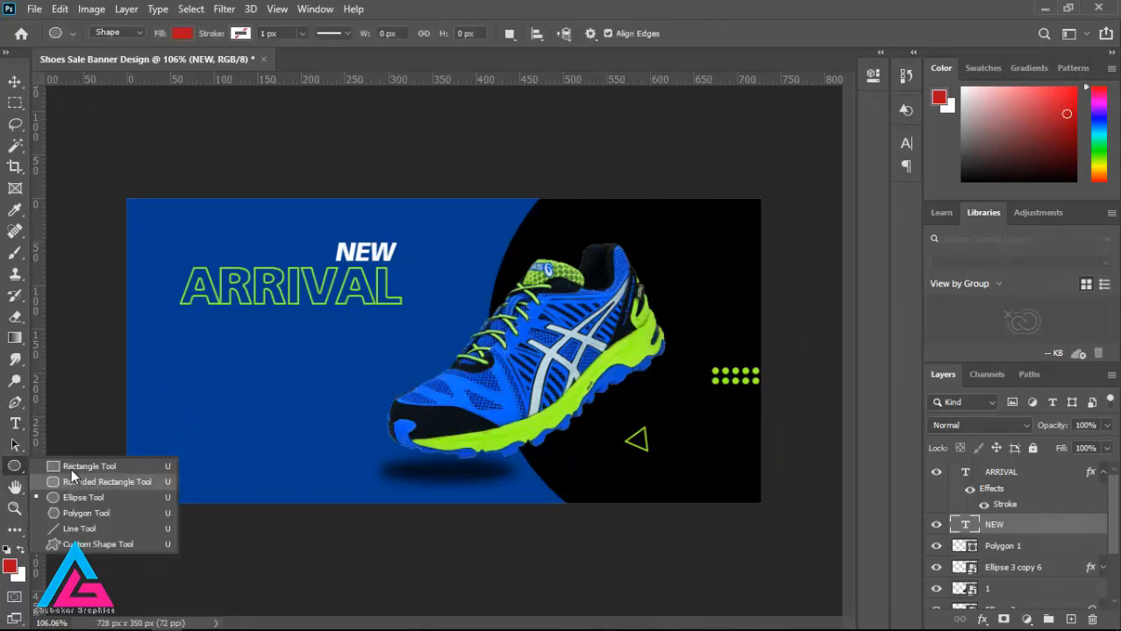
{"action": "left_click", "coordinate": [71, 469]}
{"action": "left_click_drag", "start_coordinate": [174, 356], "coordinate": [286, 388]}
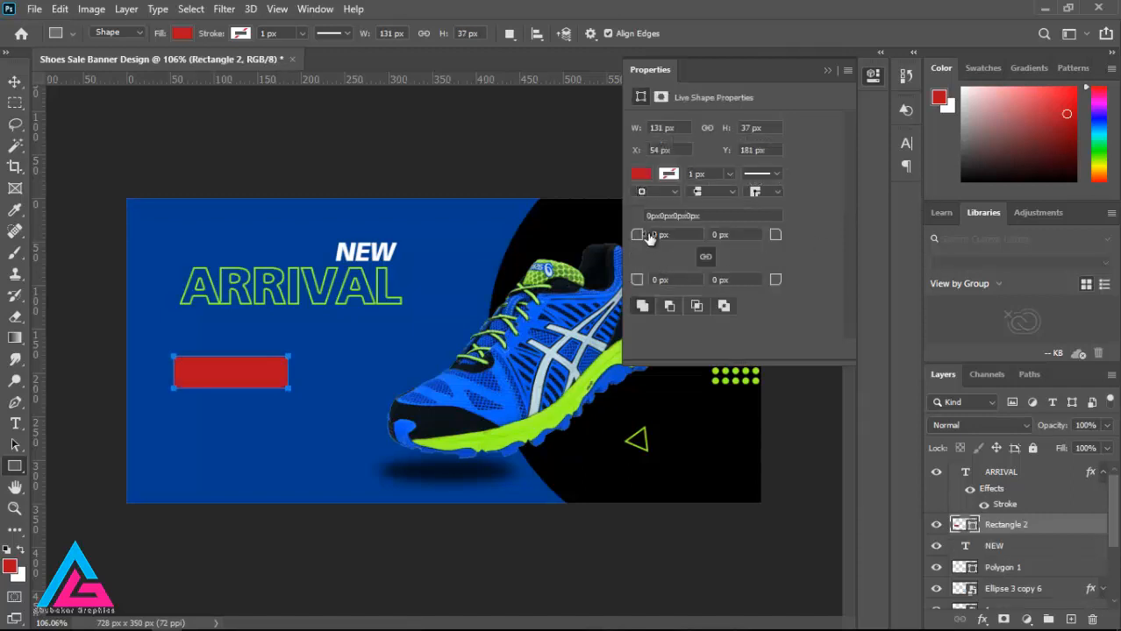
{"action": "left_click_drag", "start_coordinate": [649, 239], "coordinate": [671, 246]}
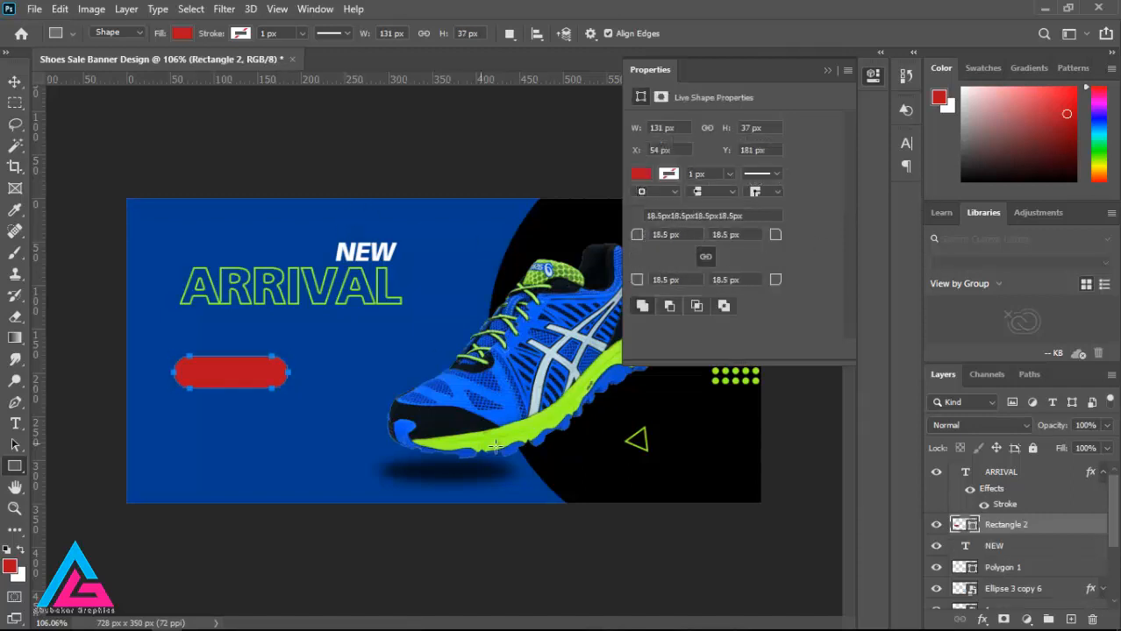
Step: Fill the rounded rectangle with the recently used lime green and nudge it slightly down
{"action": "left_click", "coordinate": [640, 175]}
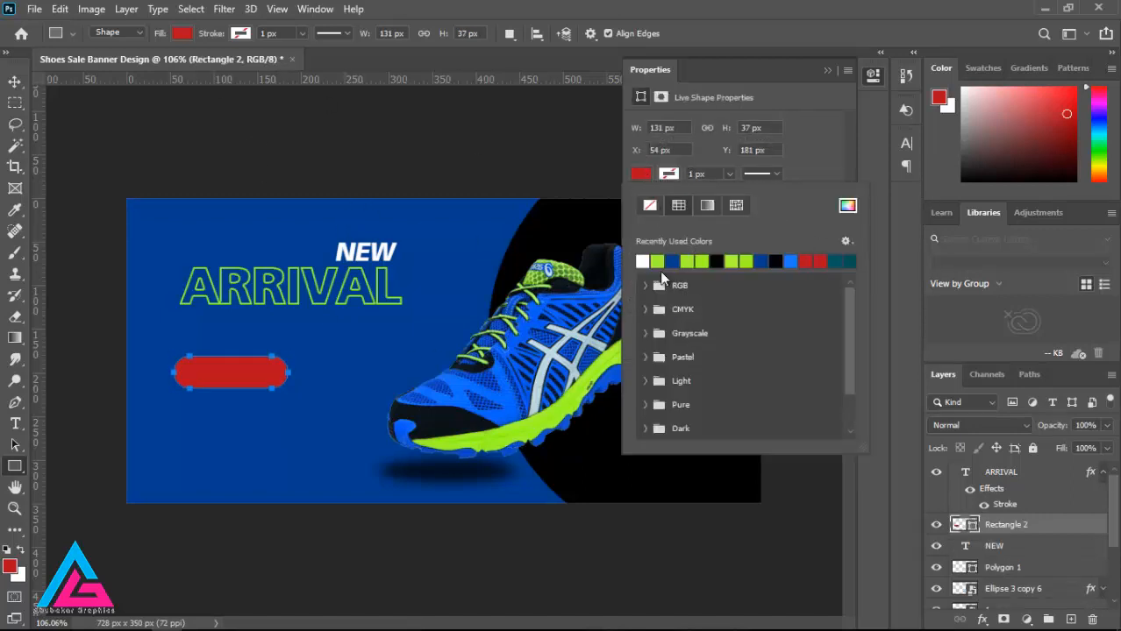
{"action": "left_click", "coordinate": [642, 260]}
{"action": "left_click", "coordinate": [825, 74]}
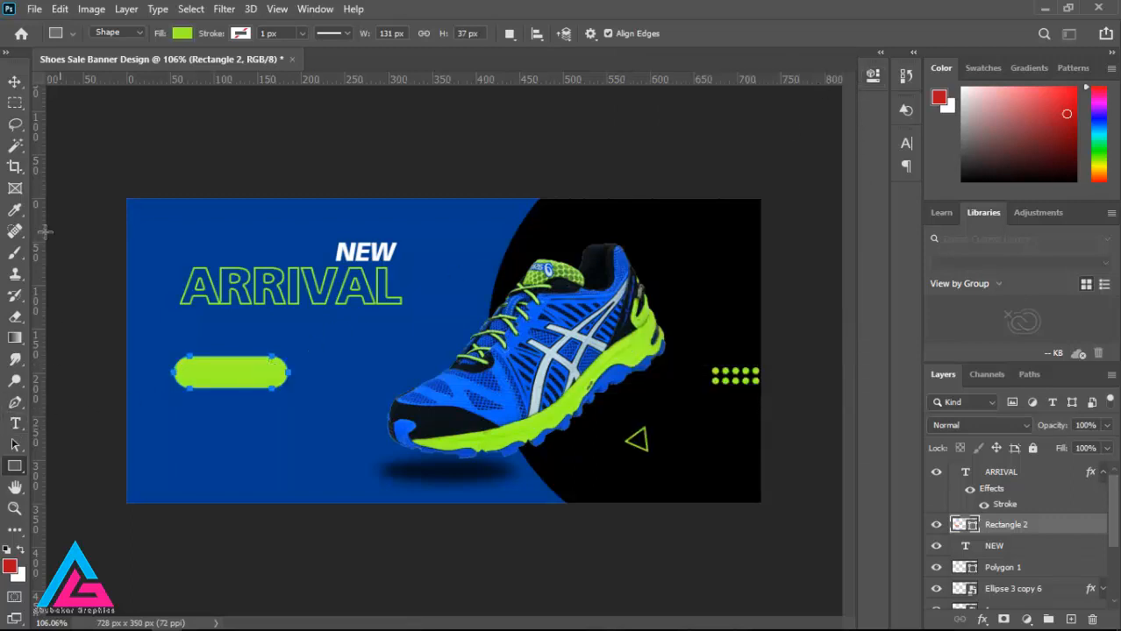
{"action": "left_click", "coordinate": [15, 82]}
{"action": "left_click_drag", "start_coordinate": [241, 390], "coordinate": [243, 392]}
Step: Add the text SHOP NOW in the blue area below the green rounded rectangle
{"action": "left_click", "coordinate": [15, 423]}
{"action": "left_click", "coordinate": [161, 446]}
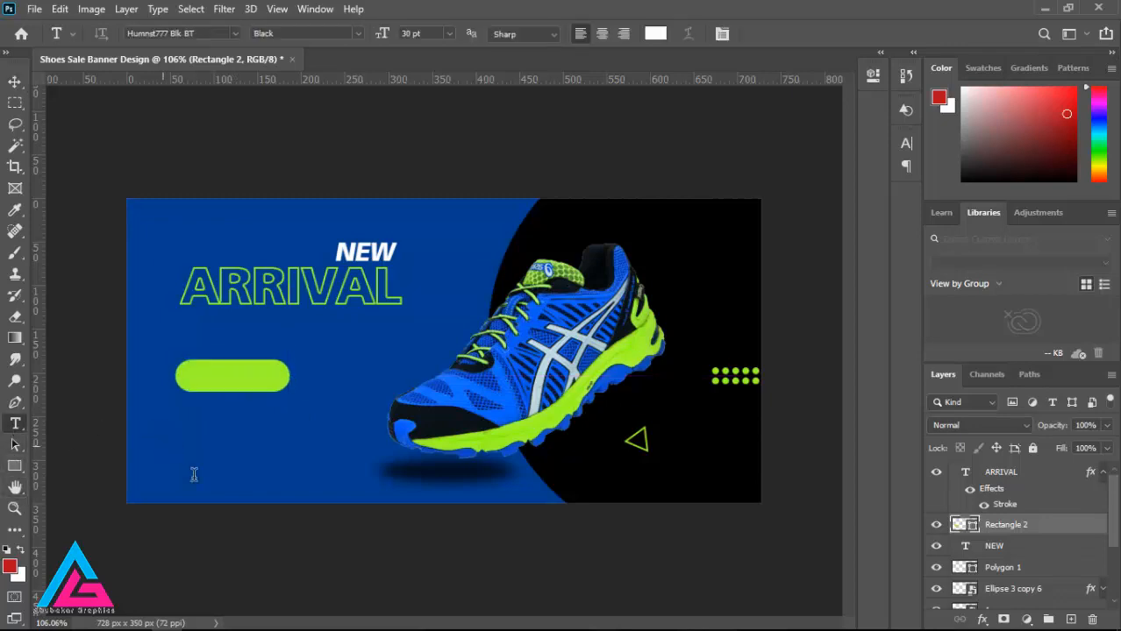
{"action": "type", "text": "SHOP"}
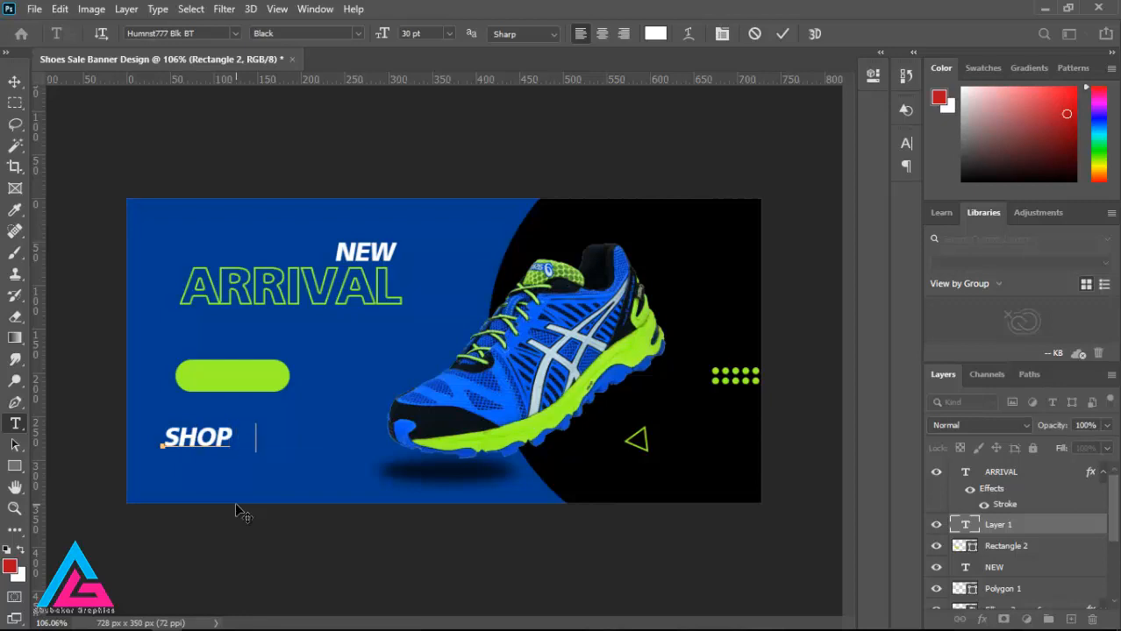
{"action": "type", "text": " NOW"}
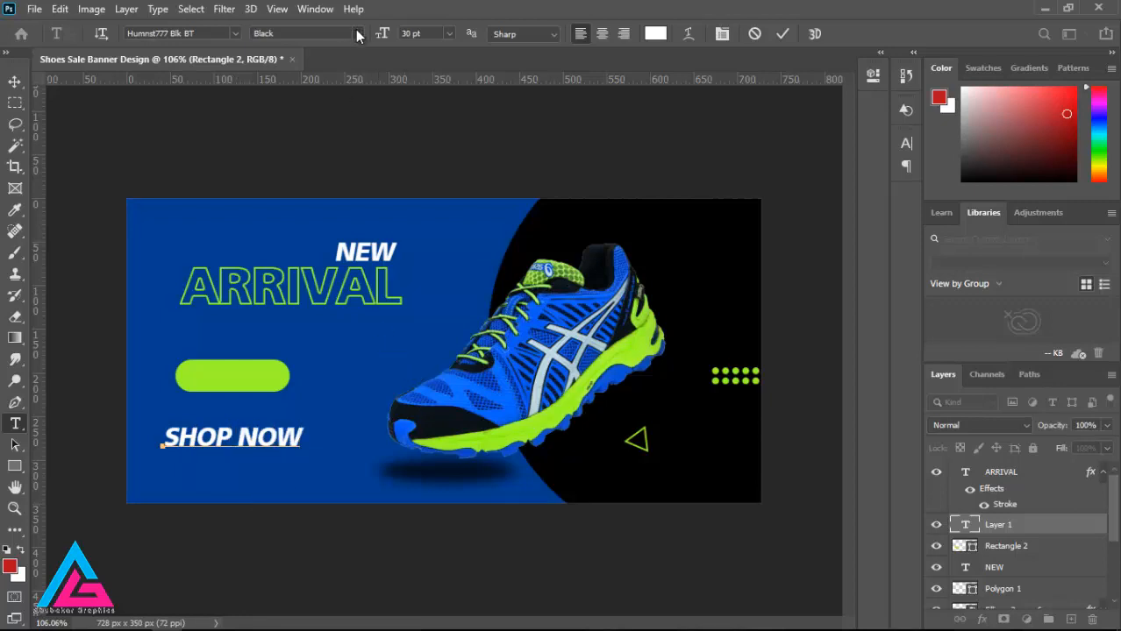
Step: Change the SHOP NOW font to Futura Md BT Medium and turn off its faux italic
{"action": "left_click_drag", "start_coordinate": [300, 440], "coordinate": [141, 441]}
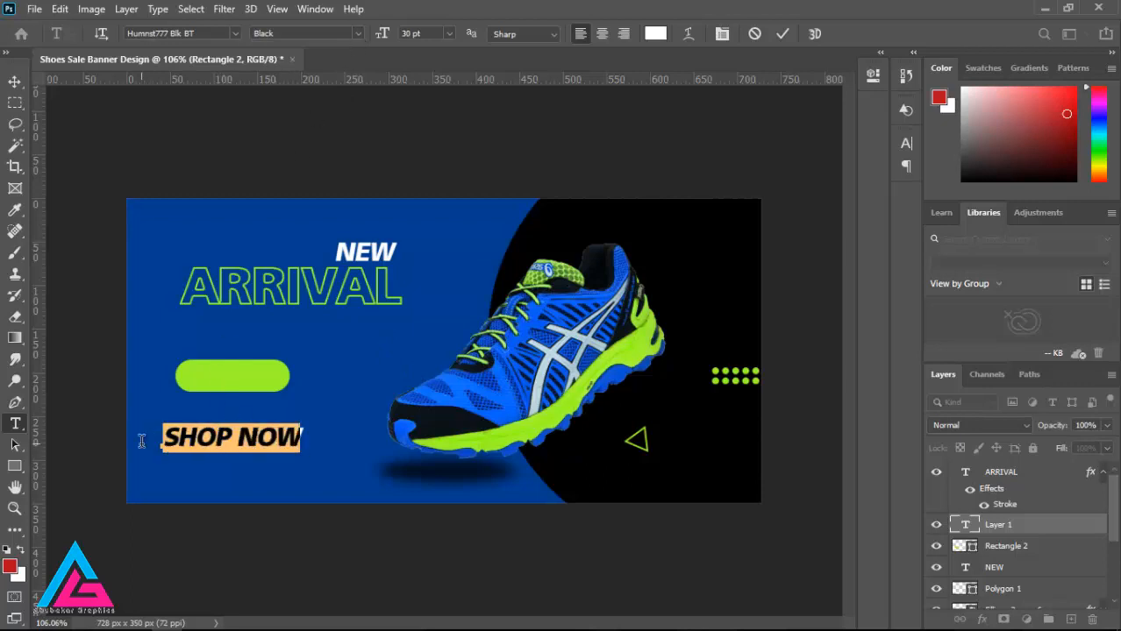
{"action": "left_click", "coordinate": [236, 33]}
{"action": "left_click", "coordinate": [252, 100]}
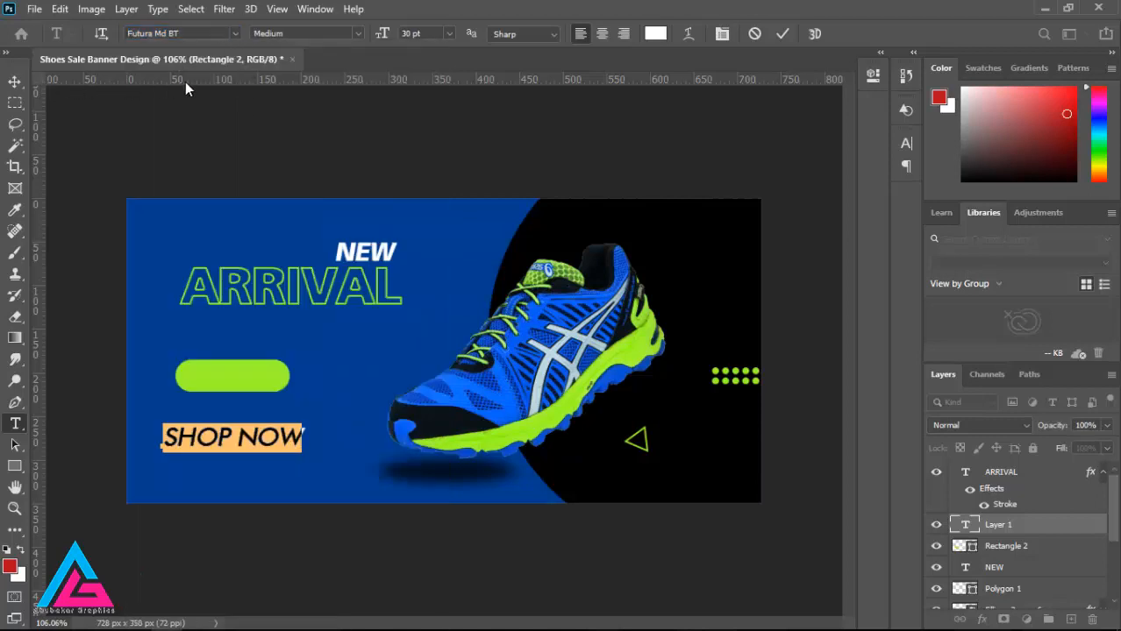
{"action": "left_click", "coordinate": [721, 33]}
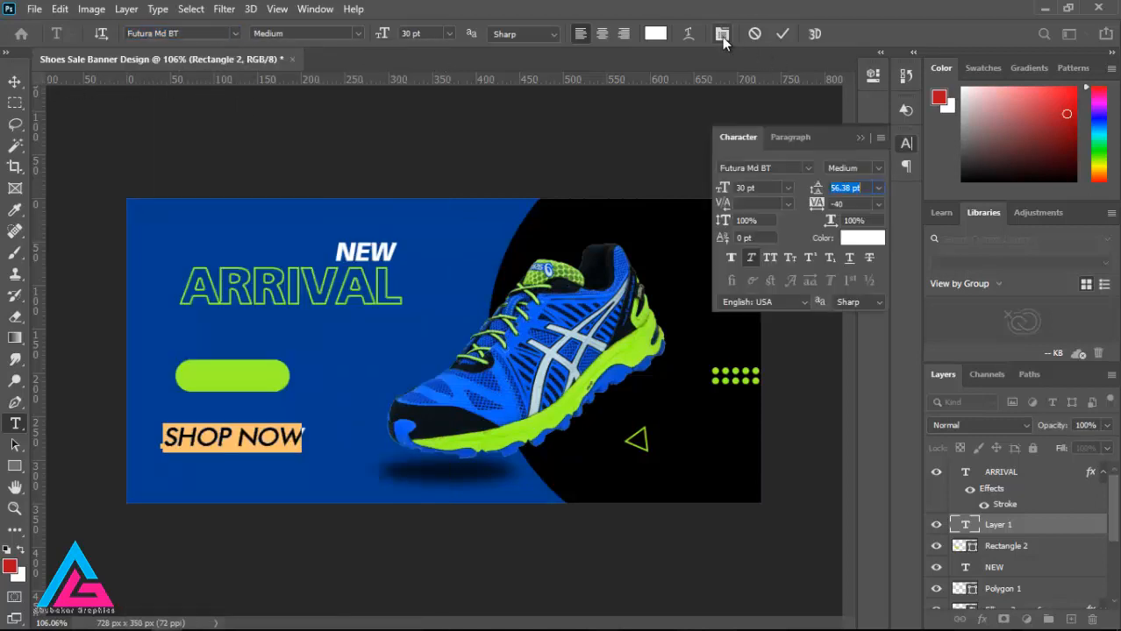
{"action": "left_click", "coordinate": [751, 257]}
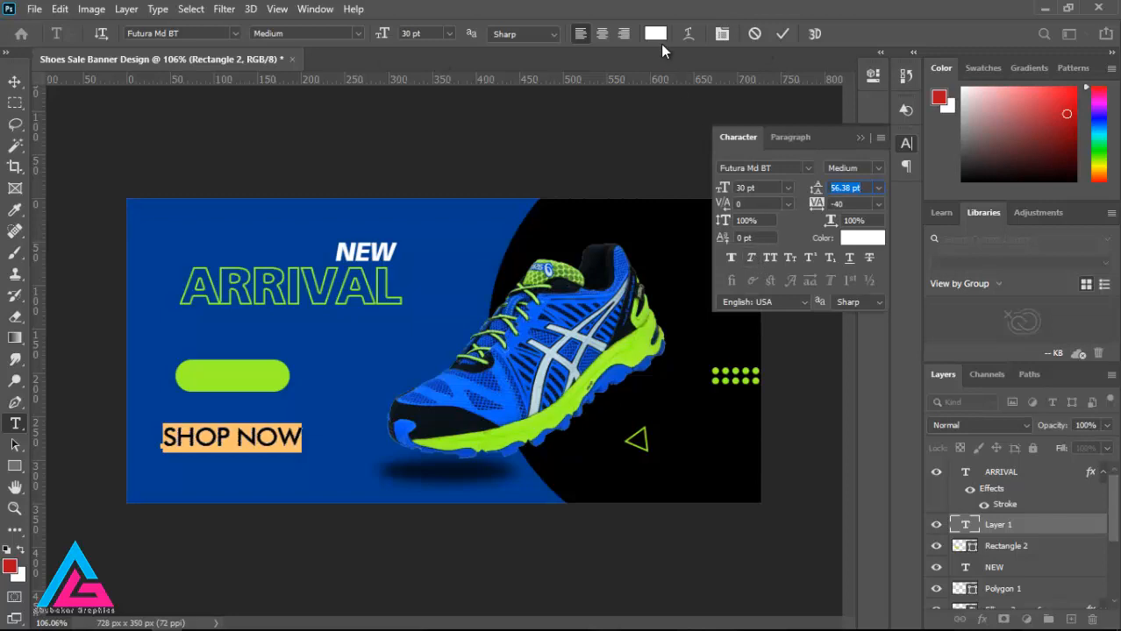
Step: Color SHOP NOW dark blue (003d8e) and move it onto the green rounded rectangle
{"action": "left_click", "coordinate": [655, 33]}
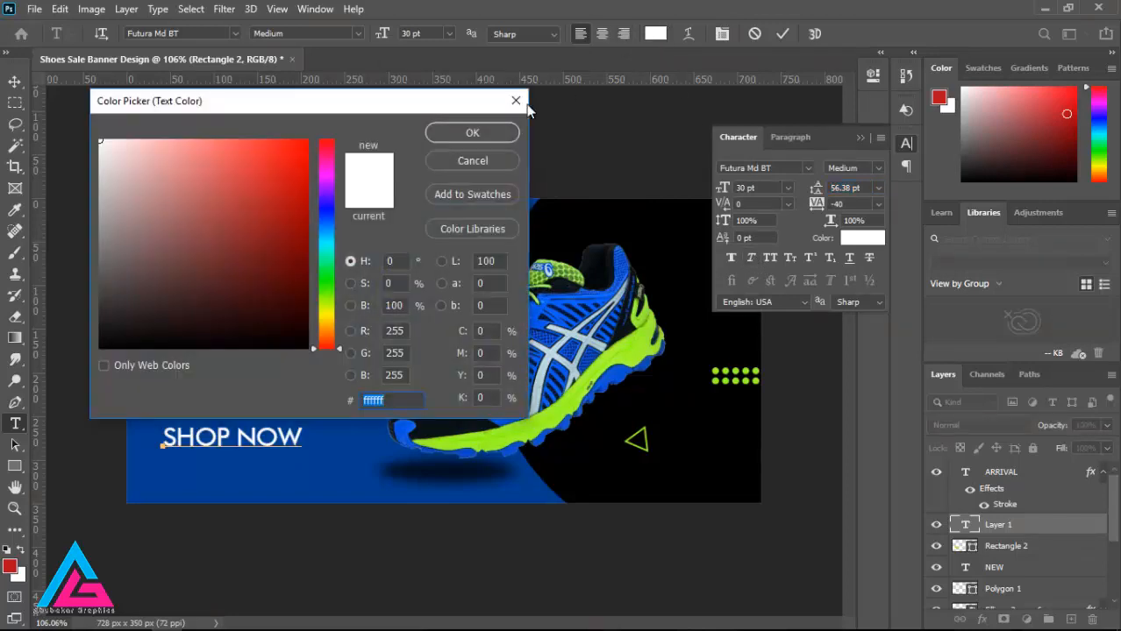
{"action": "key", "text": "ctrl+v"}
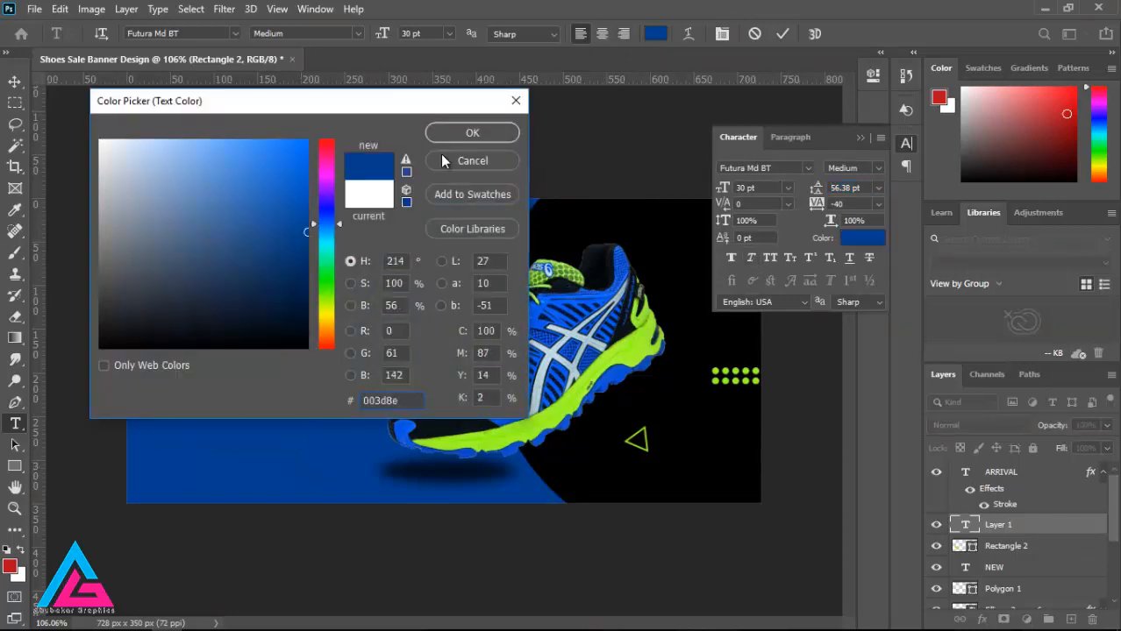
{"action": "left_click", "coordinate": [459, 133]}
{"action": "left_click", "coordinate": [15, 81]}
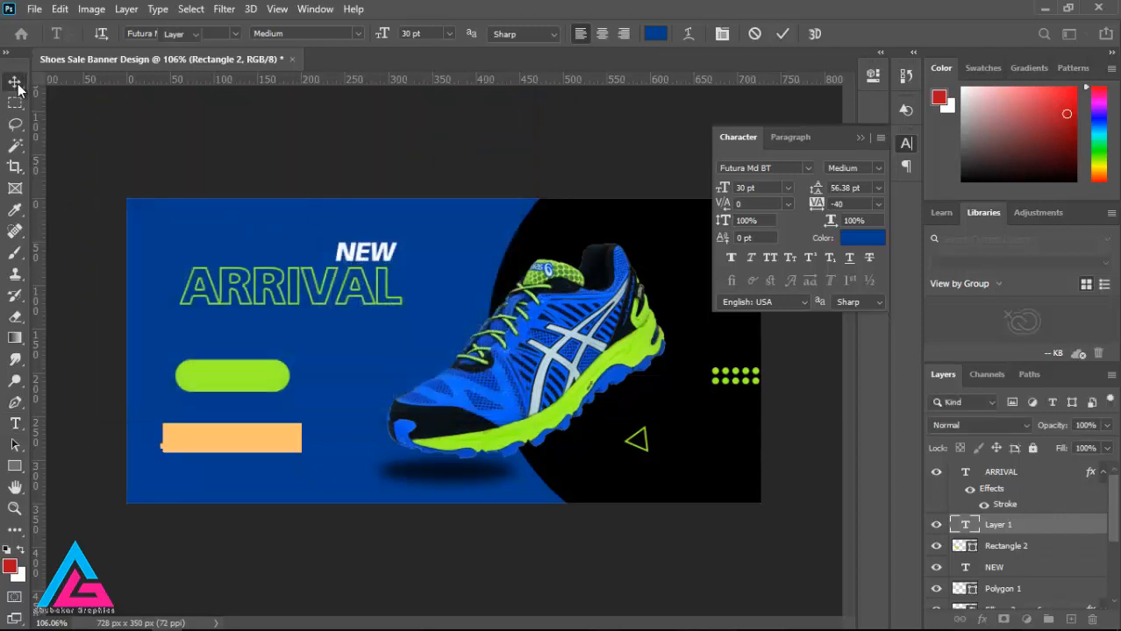
{"action": "left_click_drag", "start_coordinate": [228, 449], "coordinate": [235, 390]}
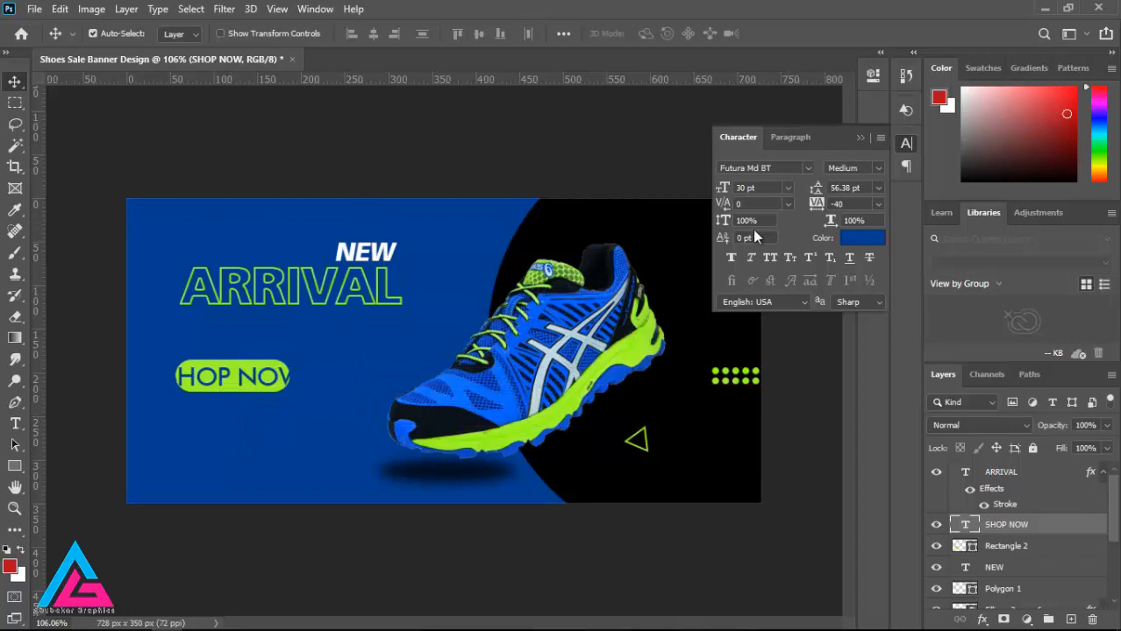
Step: Scale SHOP NOW down to about 64% so it fits centered inside the green button
{"action": "key", "text": "ctrl+t"}
{"action": "left_click_drag", "start_coordinate": [299, 391], "coordinate": [253, 380]}
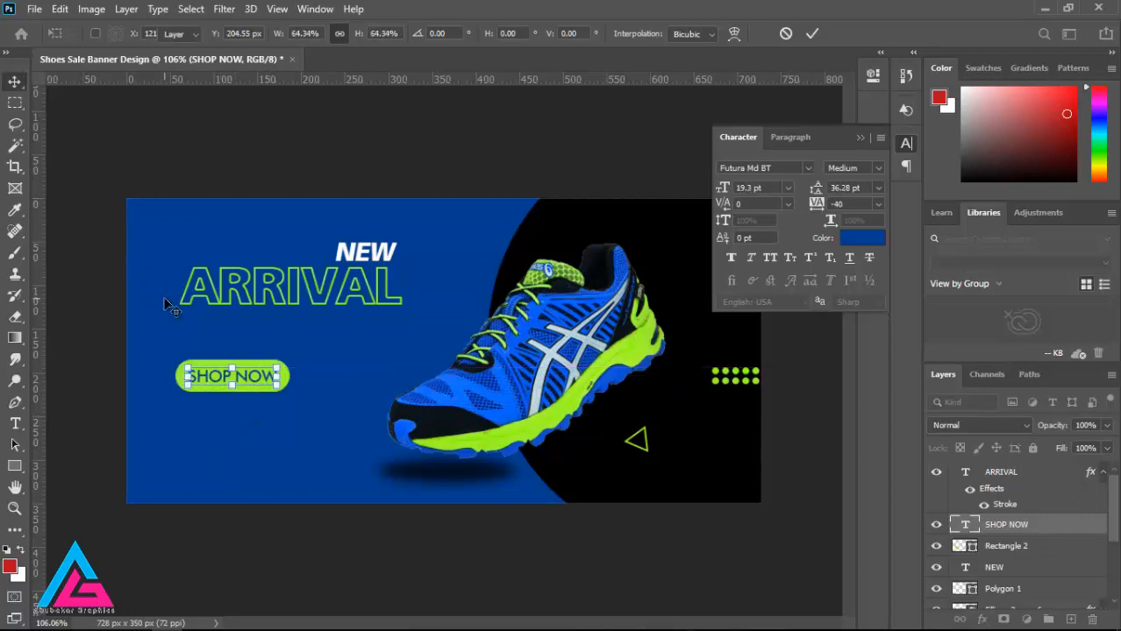
{"action": "key", "text": "Return"}
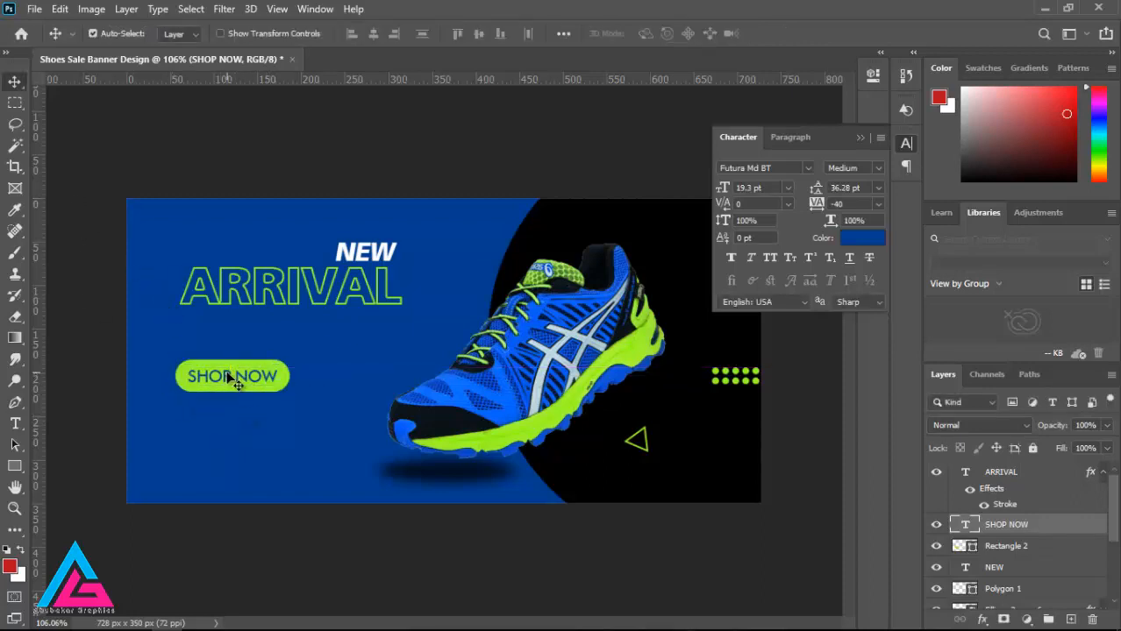
{"action": "left_click", "coordinate": [860, 137]}
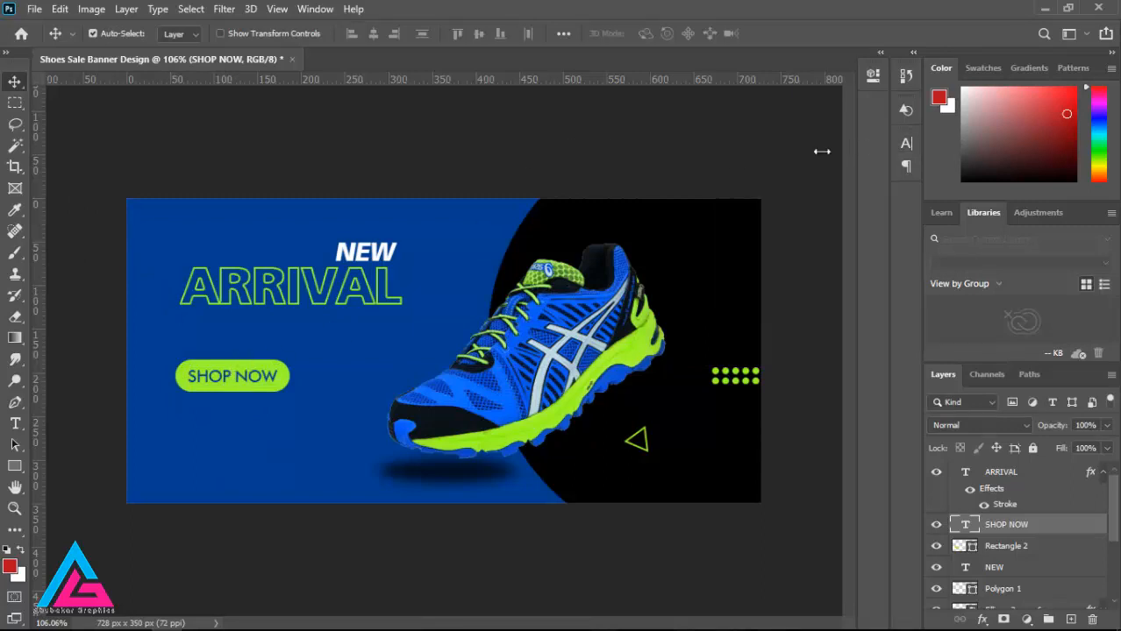
Step: Add the text "Visit To Our Website For More" in black at 18 pt below the SHOP NOW button
{"action": "left_click", "coordinate": [15, 424]}
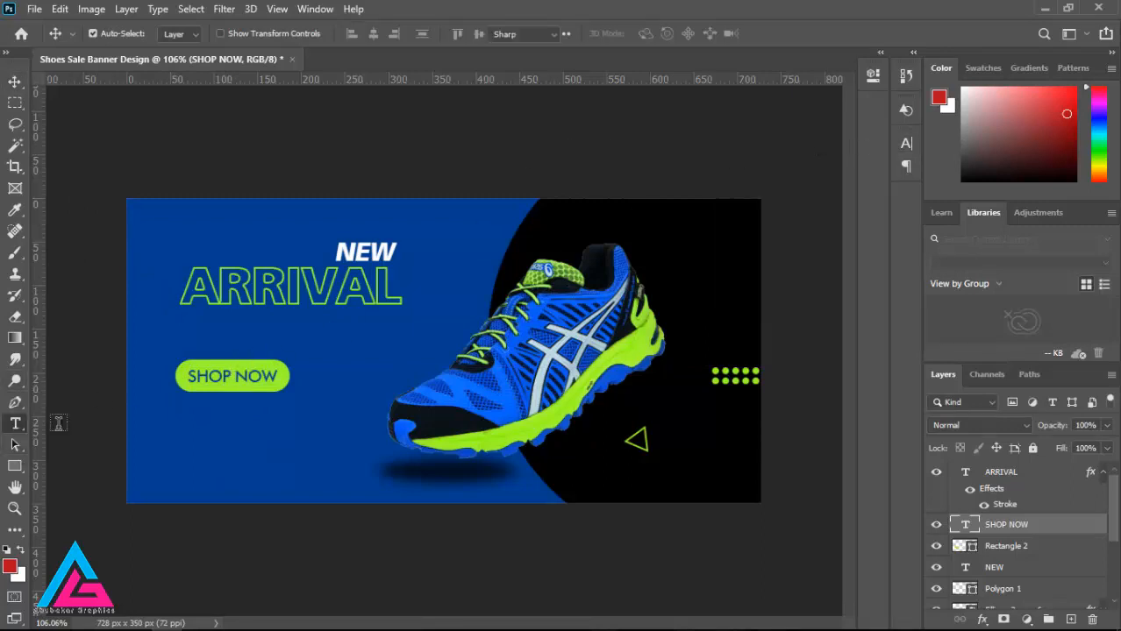
{"action": "left_click", "coordinate": [169, 419]}
{"action": "left_click", "coordinate": [358, 33]}
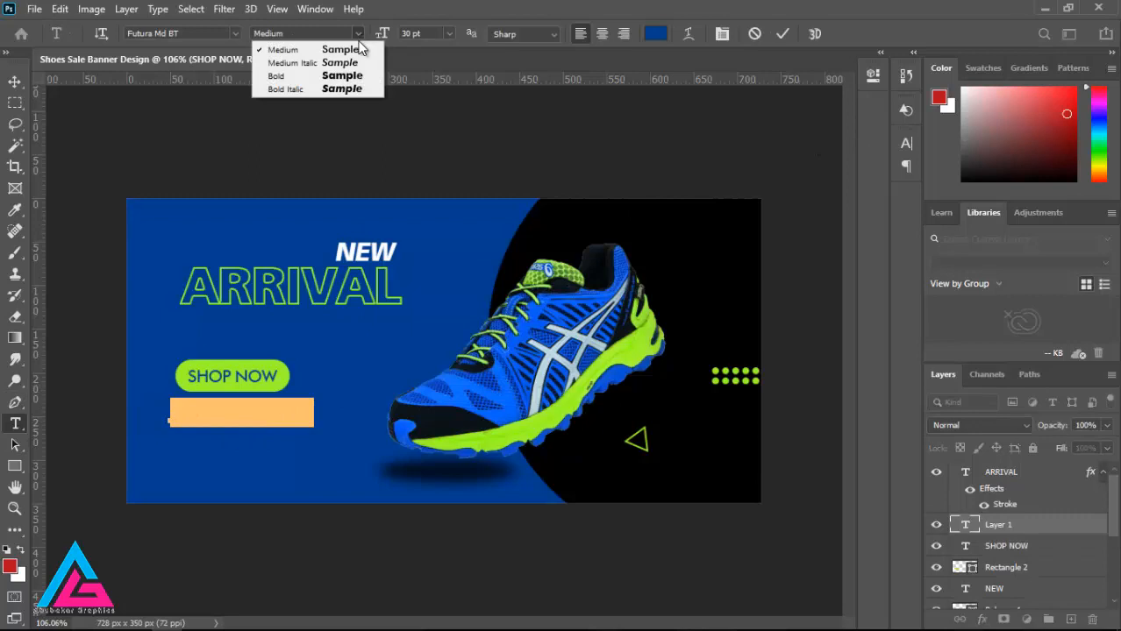
{"action": "left_click", "coordinate": [358, 36]}
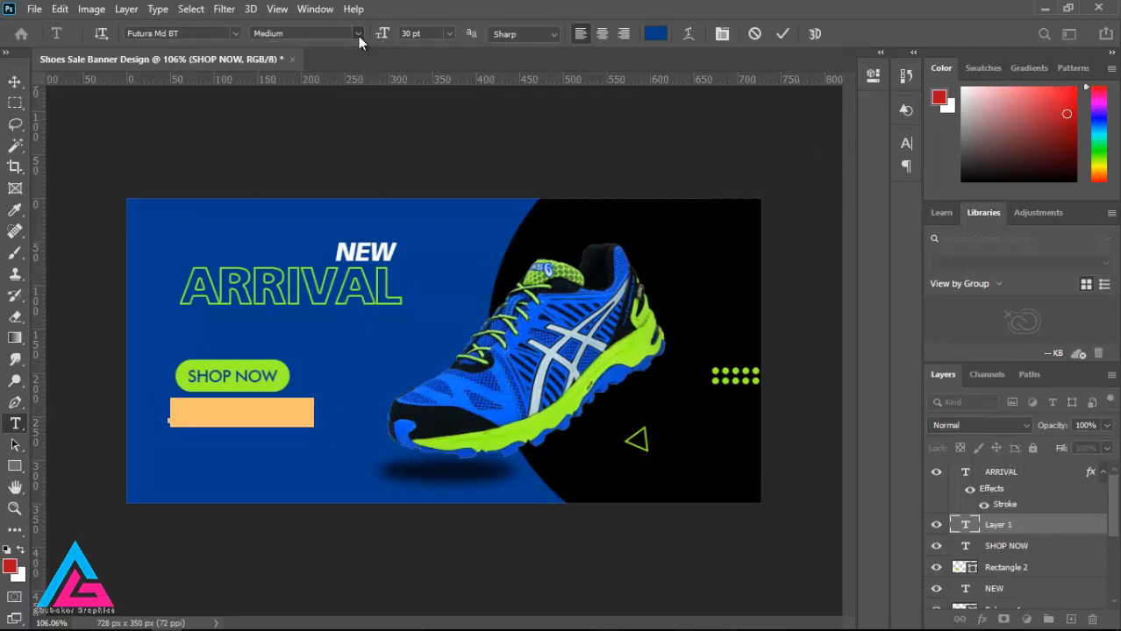
{"action": "left_click", "coordinate": [450, 36]}
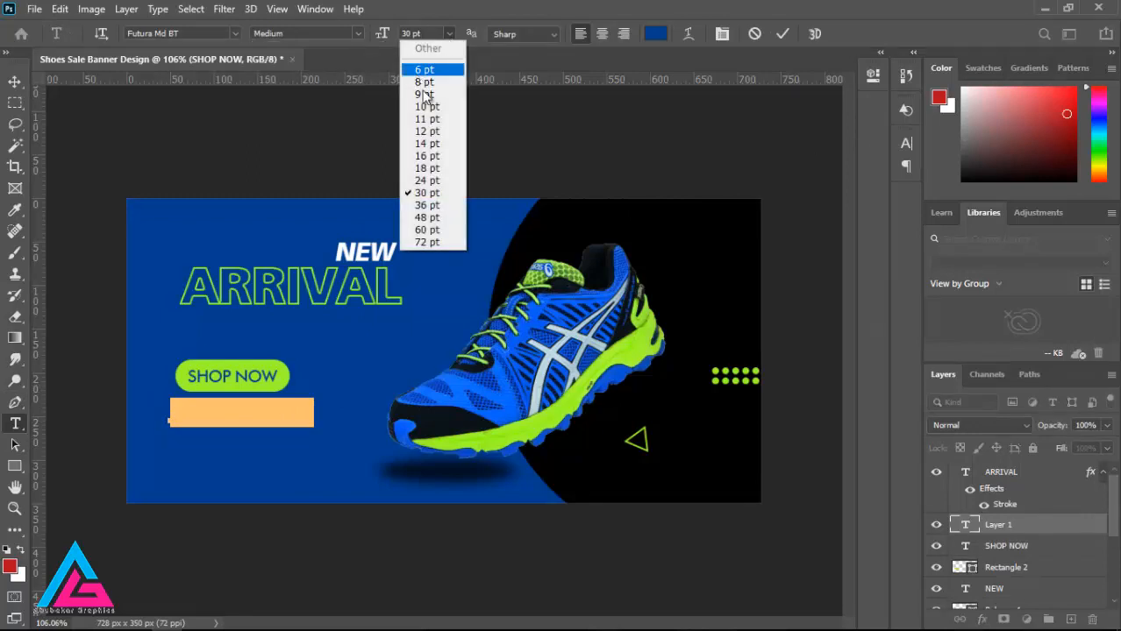
{"action": "left_click", "coordinate": [416, 172]}
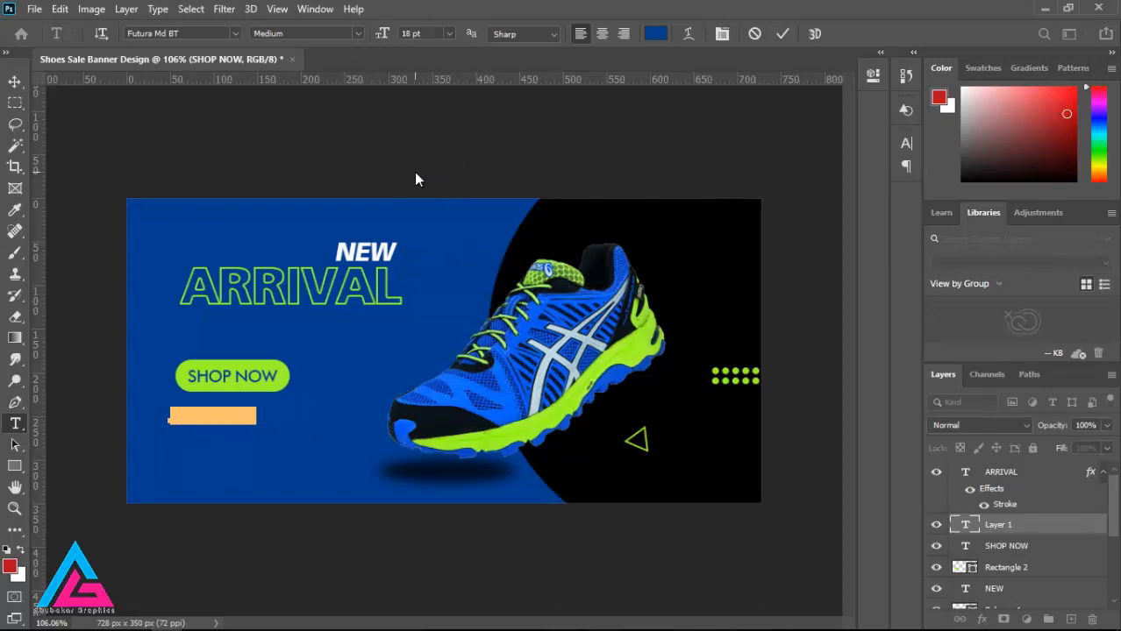
{"action": "key", "text": "BackSpace"}
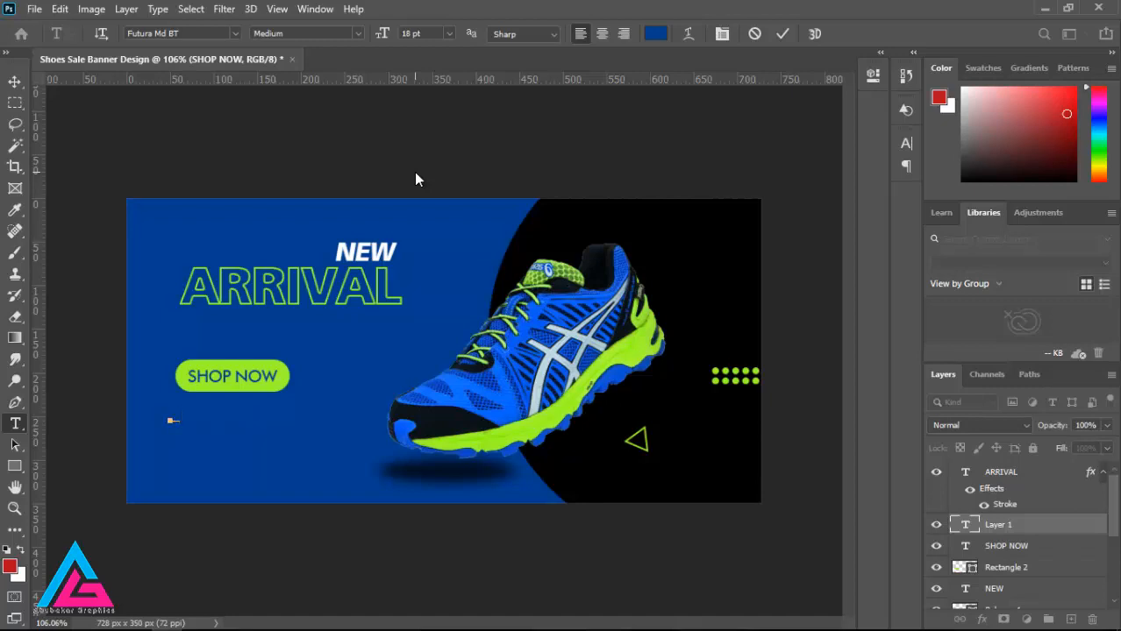
{"action": "left_click", "coordinate": [660, 35]}
{"action": "left_click", "coordinate": [100, 348]}
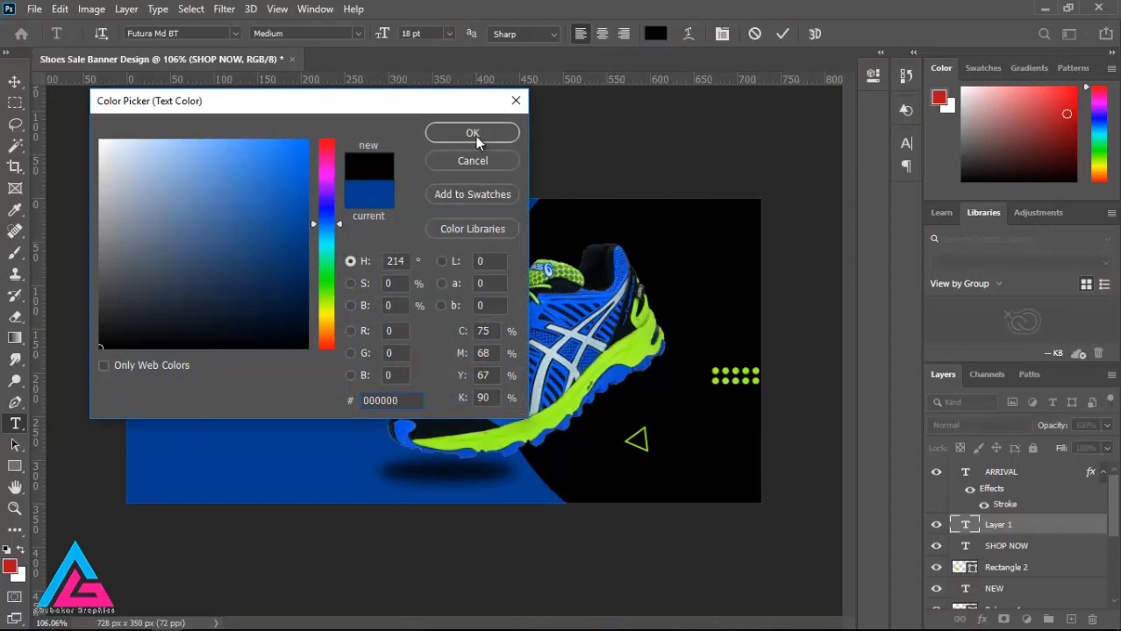
{"action": "left_click", "coordinate": [473, 133]}
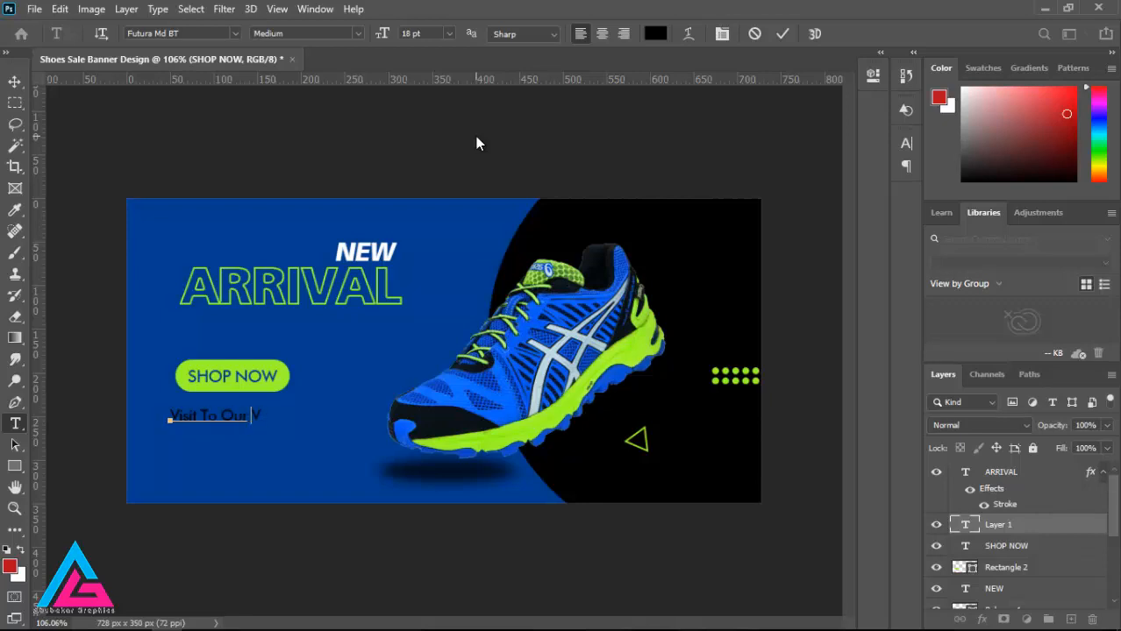
{"action": "type", "text": "Website For More"}
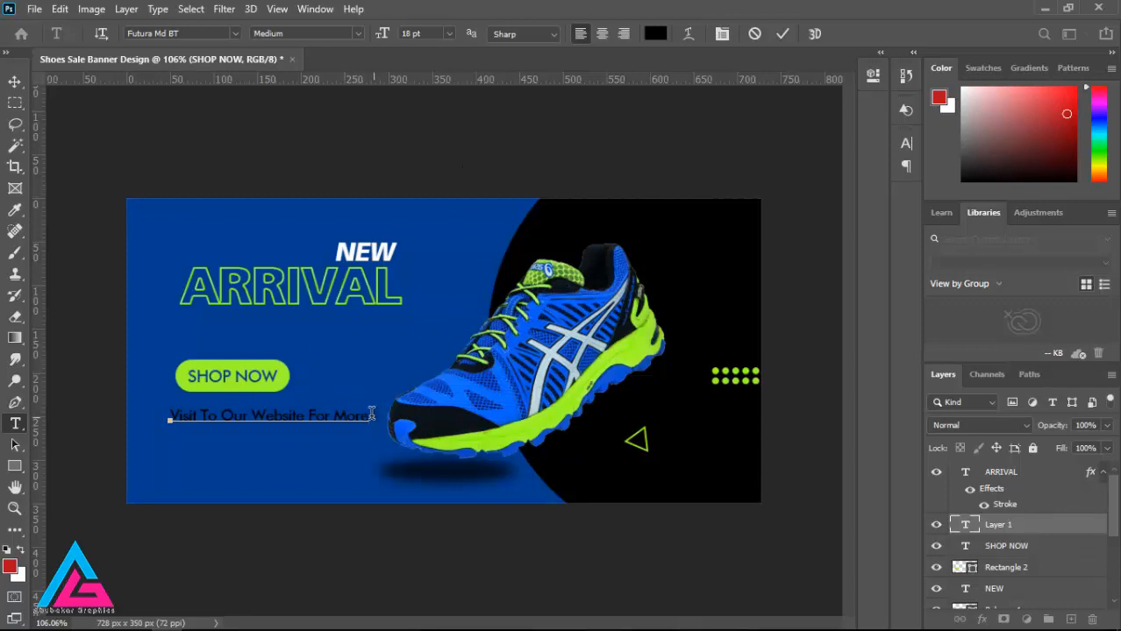
Step: Reduce the font size of the whole website line to 16 pt
{"action": "left_click_drag", "start_coordinate": [371, 417], "coordinate": [141, 412]}
{"action": "left_click", "coordinate": [446, 32]}
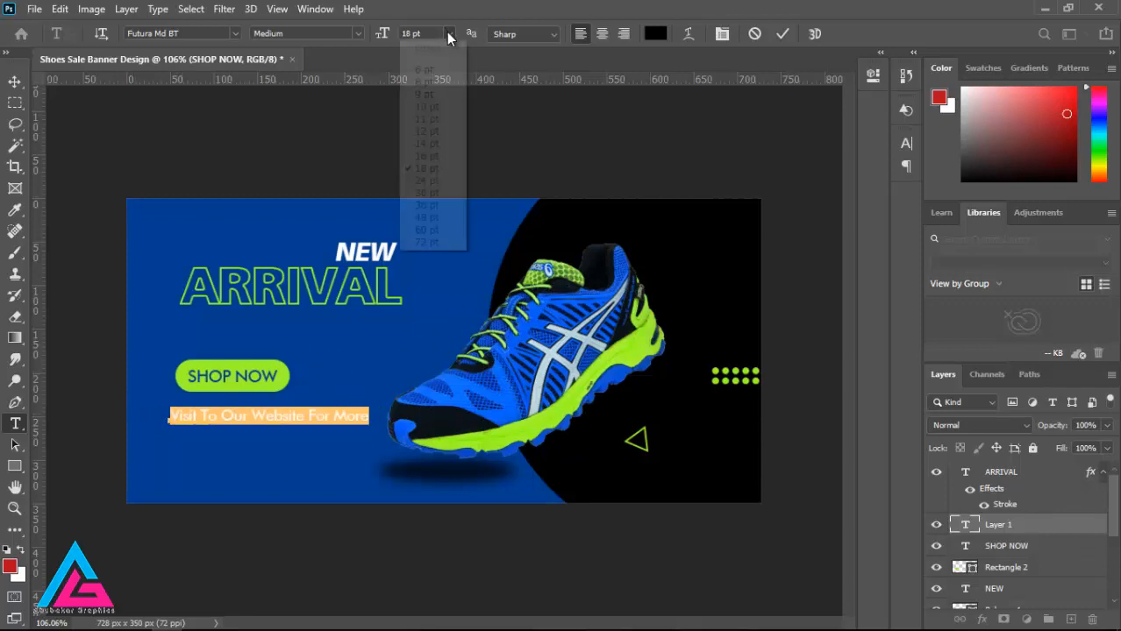
{"action": "left_click", "coordinate": [426, 156]}
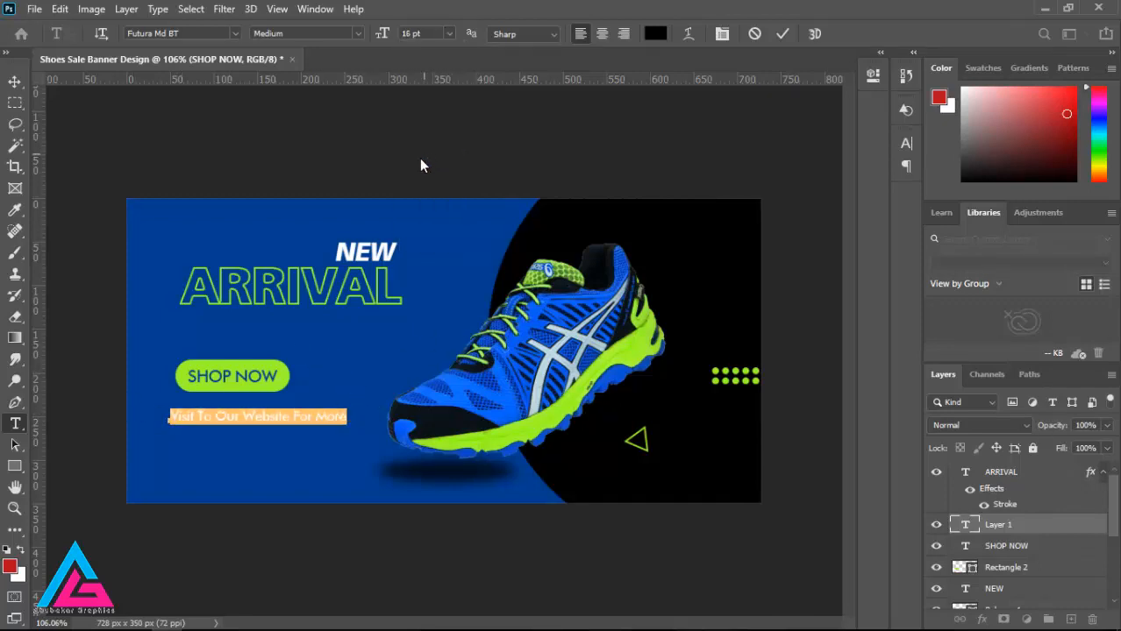
Step: Reduce the "Visit To Our Website For More" line to 12 pt and nudge it slightly closer to the SHOP NOW button
{"action": "left_click", "coordinate": [448, 35]}
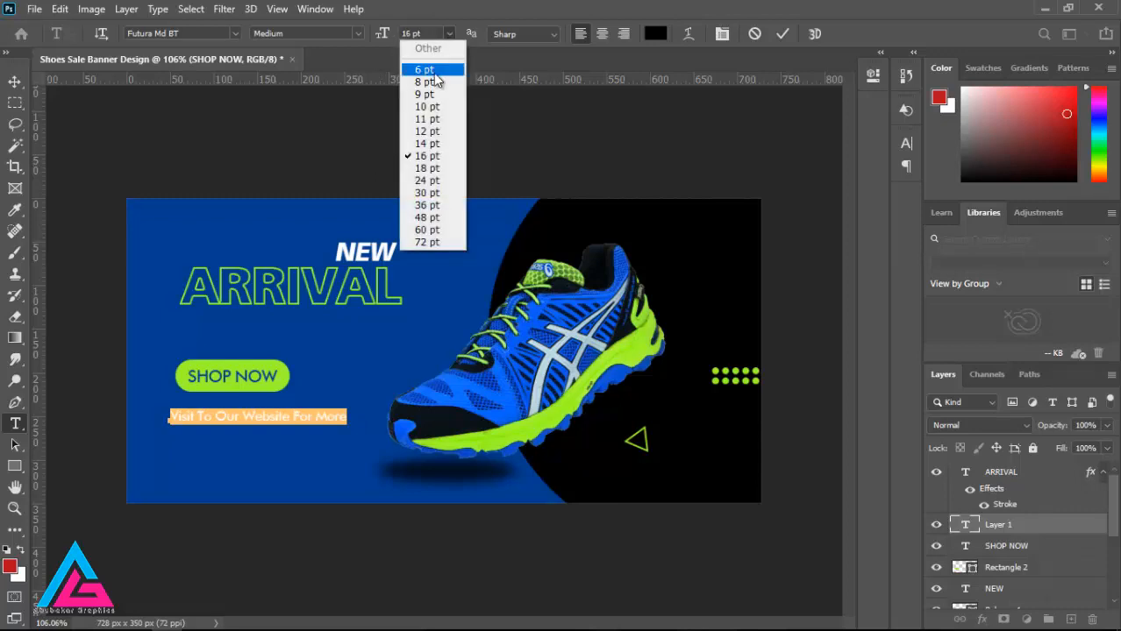
{"action": "left_click", "coordinate": [428, 136]}
{"action": "left_click", "coordinate": [15, 81]}
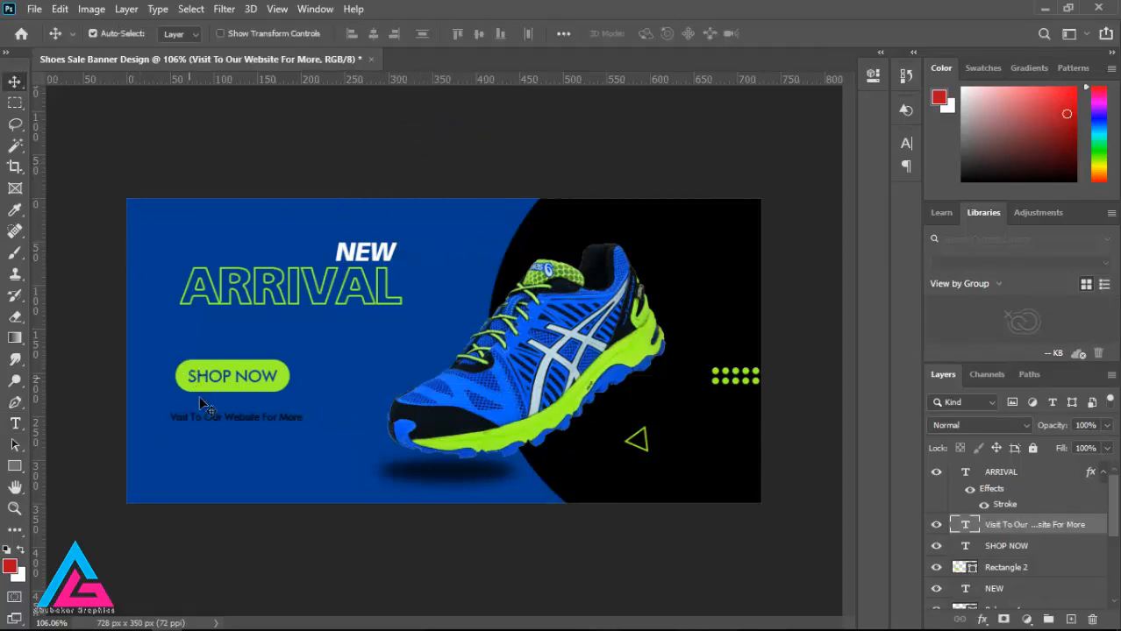
{"action": "mouse_move", "coordinate": [229, 421]}
{"action": "left_mouse_down"}
{"action": "mouse_move", "coordinate": [228, 409]}
{"action": "mouse_move", "coordinate": [235, 415]}
{"action": "left_mouse_up"}
{"action": "key", "text": "ctrl+z"}
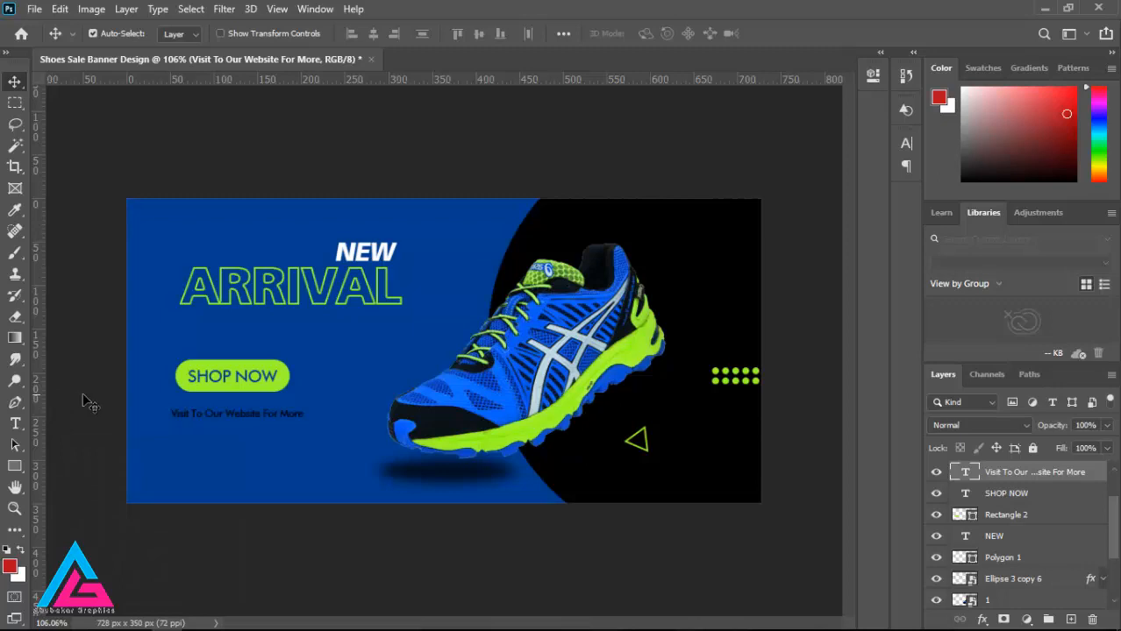
Step: Change the whole "Visit To Our Website For More" line's text color to white (ffffff)
{"action": "left_click", "coordinate": [15, 423]}
{"action": "triple_click", "coordinate": [183, 416]}
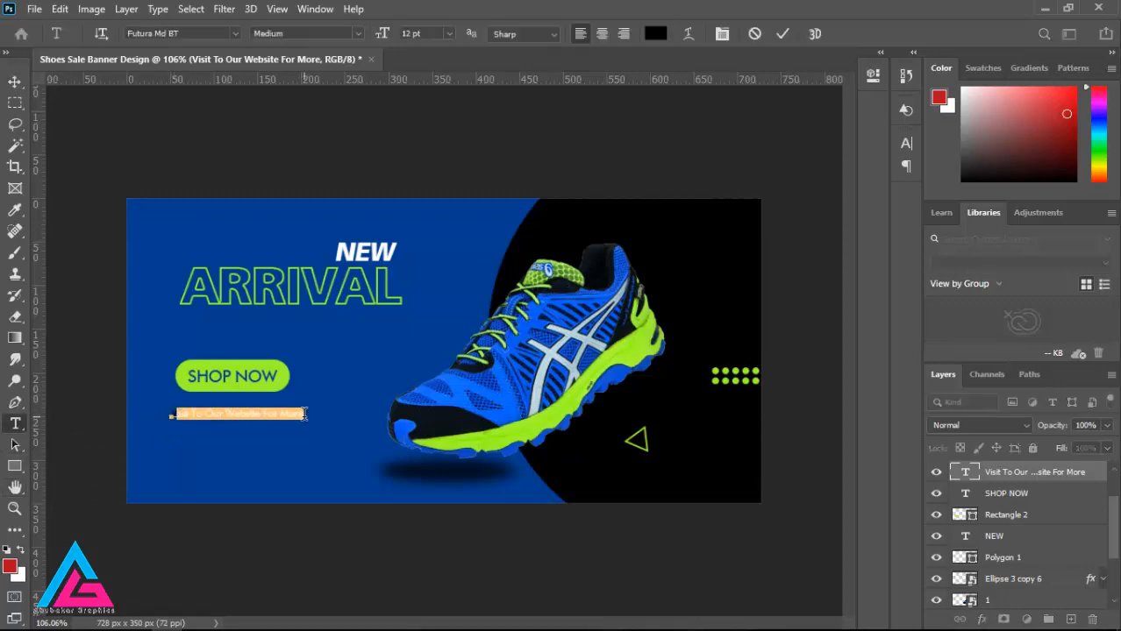
{"action": "left_click", "coordinate": [655, 34]}
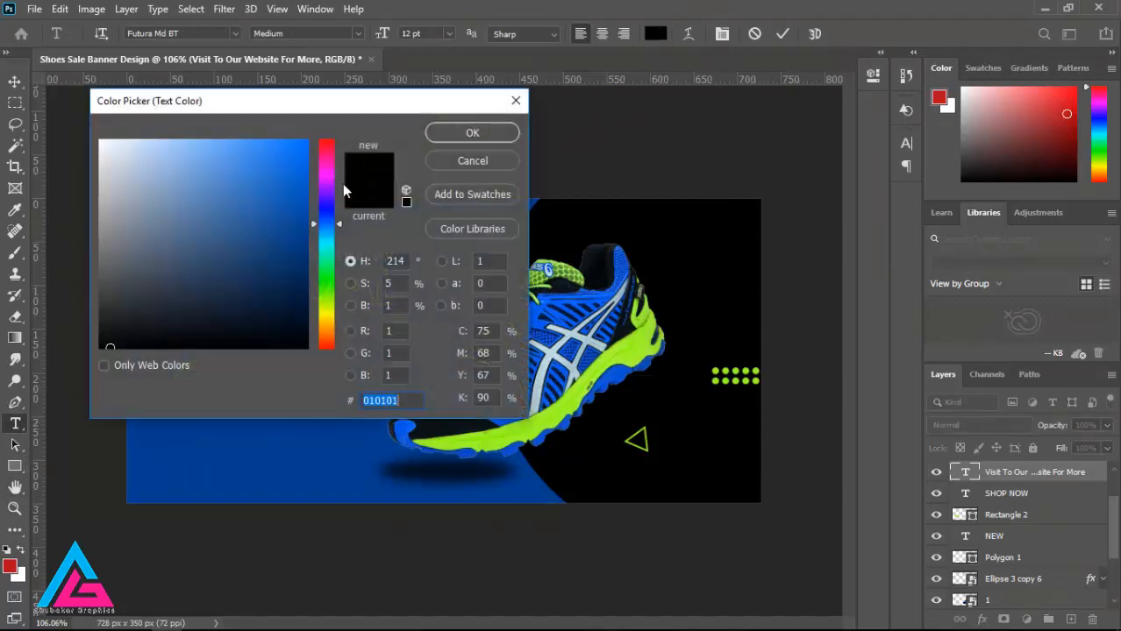
{"action": "type", "text": "ffffff"}
{"action": "left_click", "coordinate": [501, 138]}
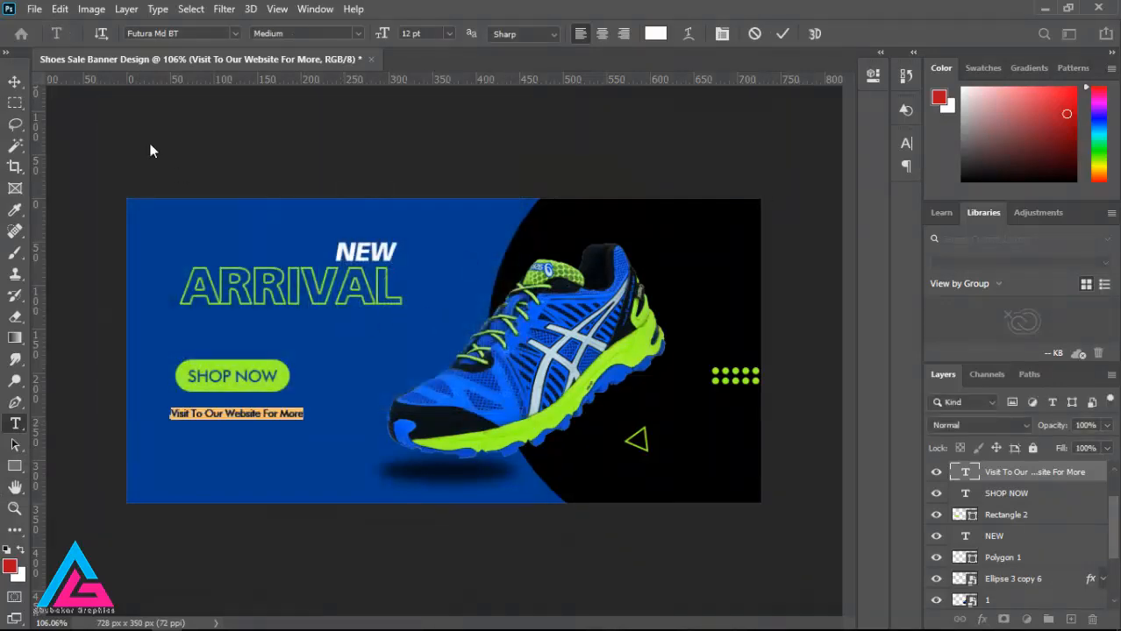
{"action": "left_click", "coordinate": [110, 181]}
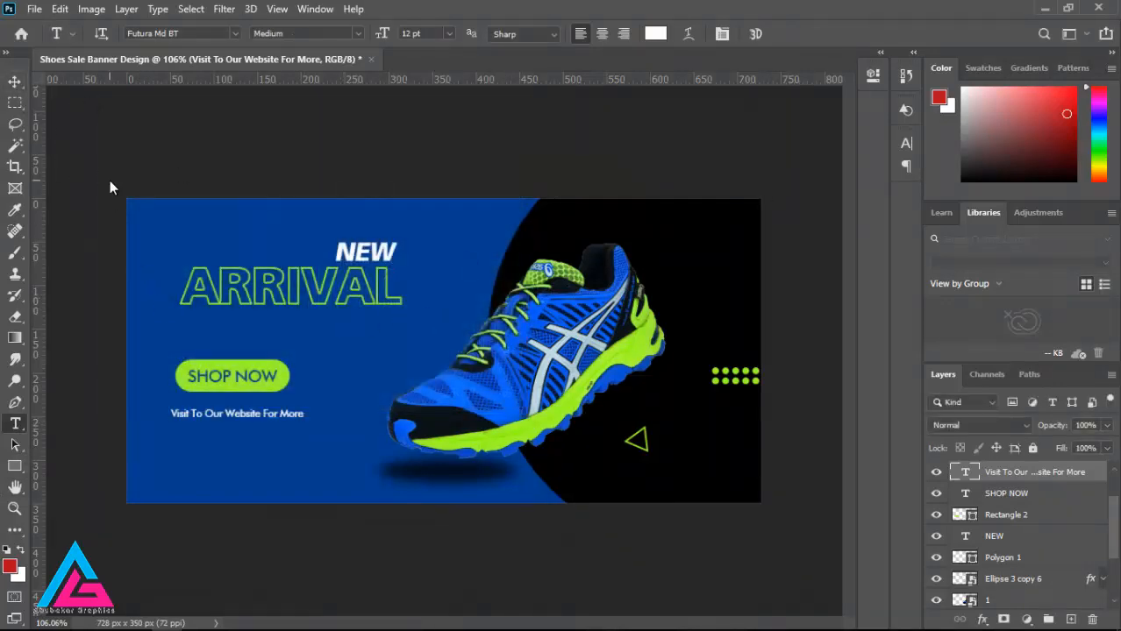
Step: Duplicate the "Visit To Our Website For More" line and place the copy directly beneath the original
{"action": "scroll", "coordinate": [241, 423], "scroll_direction": "up", "scroll_amount": 3}
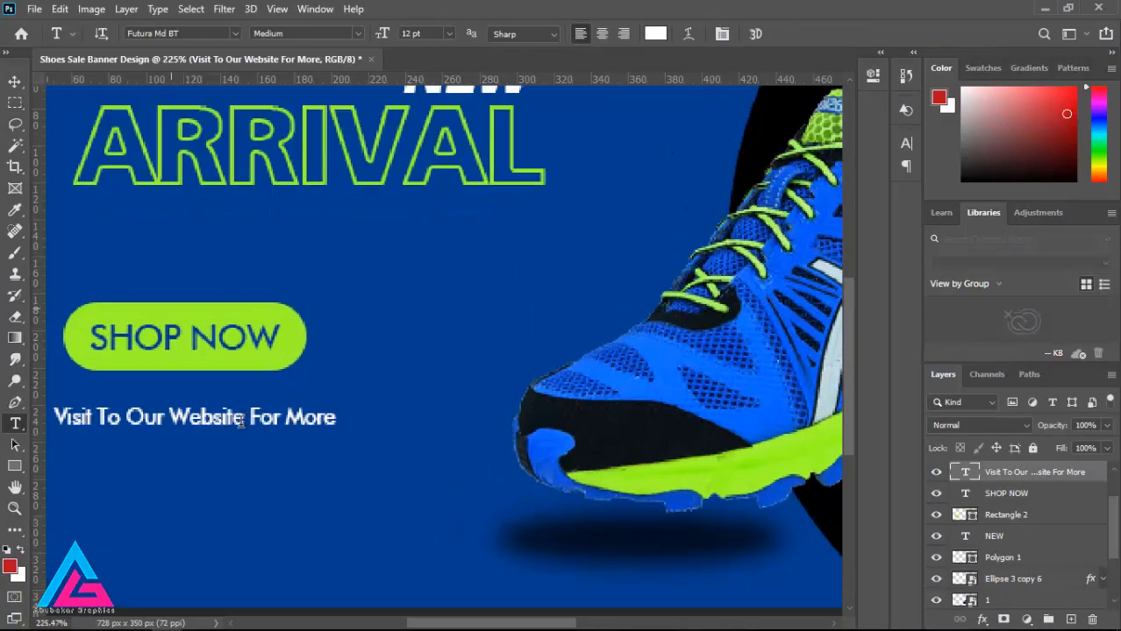
{"action": "scroll", "coordinate": [240, 424], "scroll_direction": "down", "scroll_amount": 5}
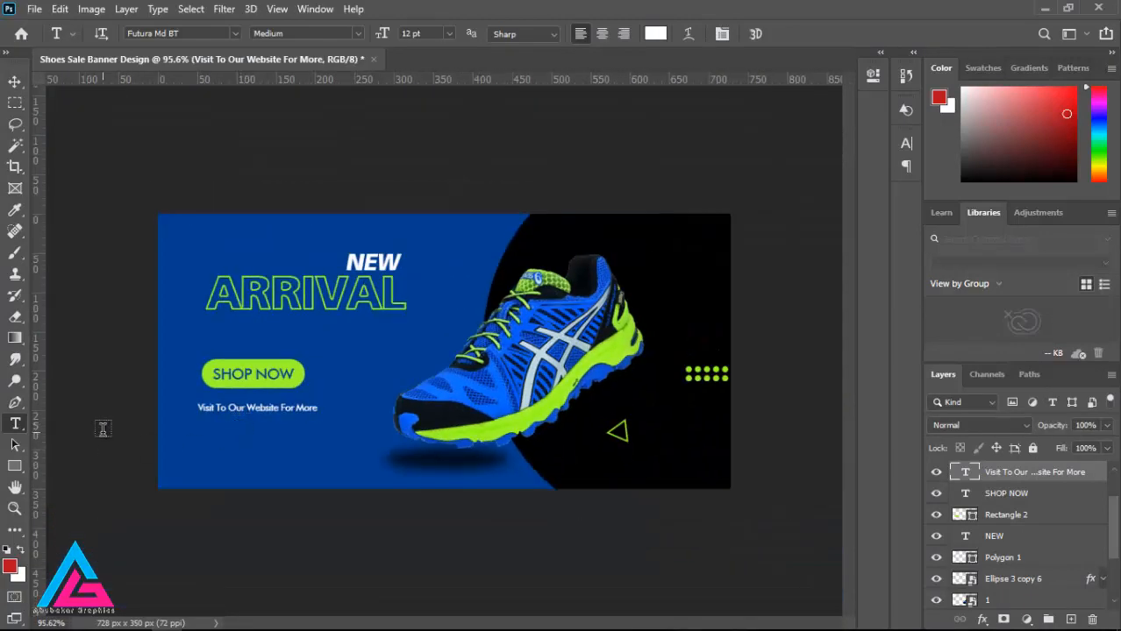
{"action": "scroll", "coordinate": [239, 427], "scroll_direction": "up", "scroll_amount": 1}
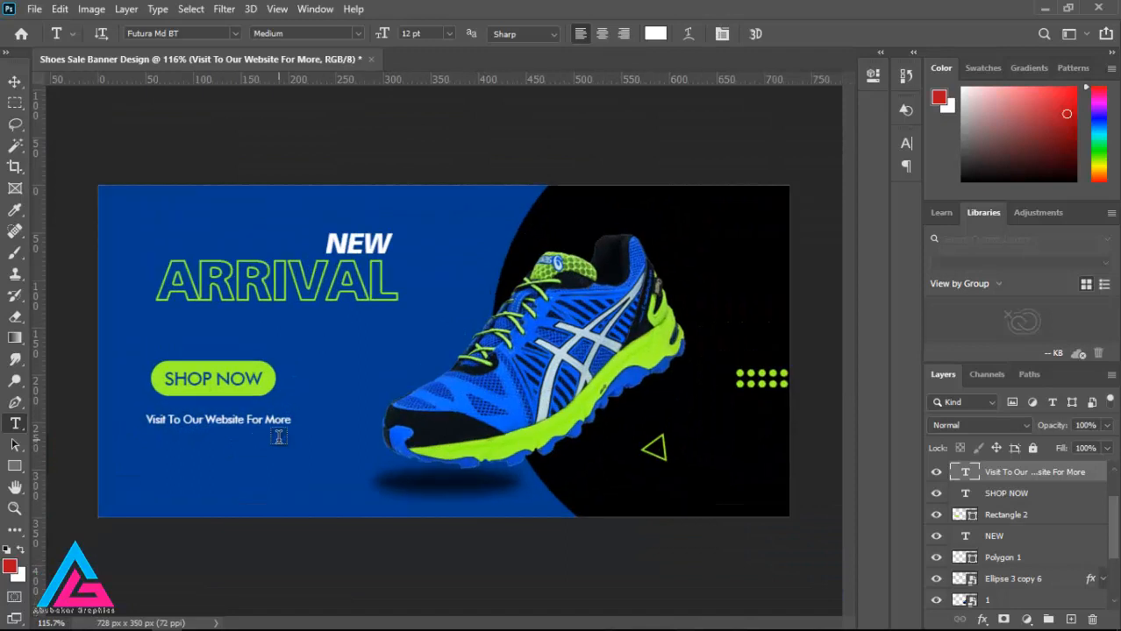
{"action": "left_click", "coordinate": [16, 82]}
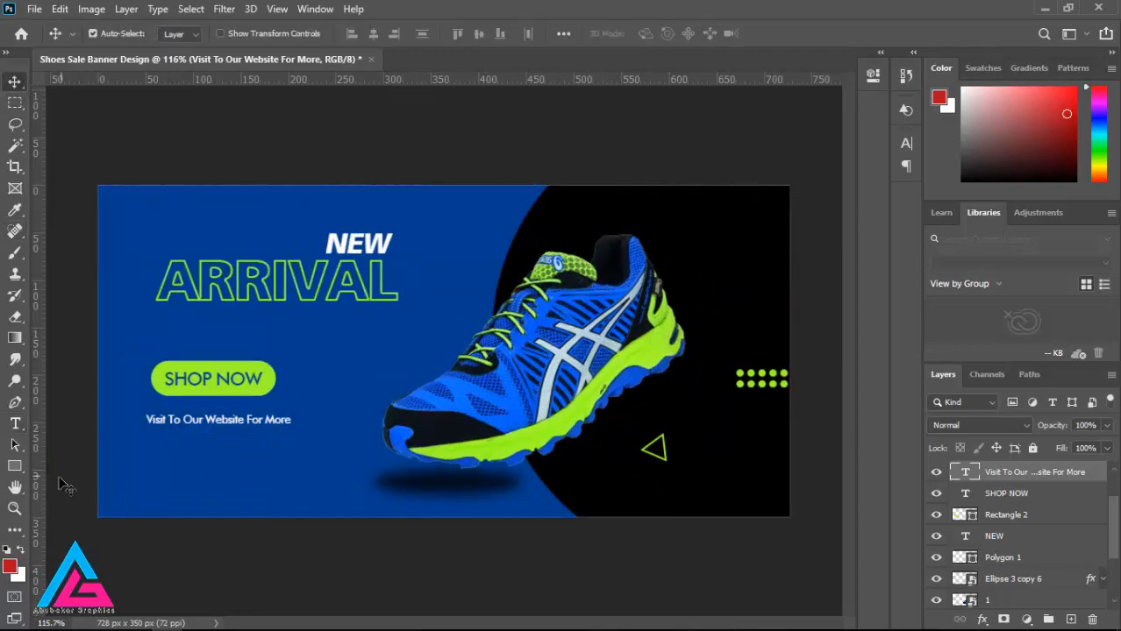
{"action": "left_click", "coordinate": [14, 424]}
{"action": "key", "text": "v"}
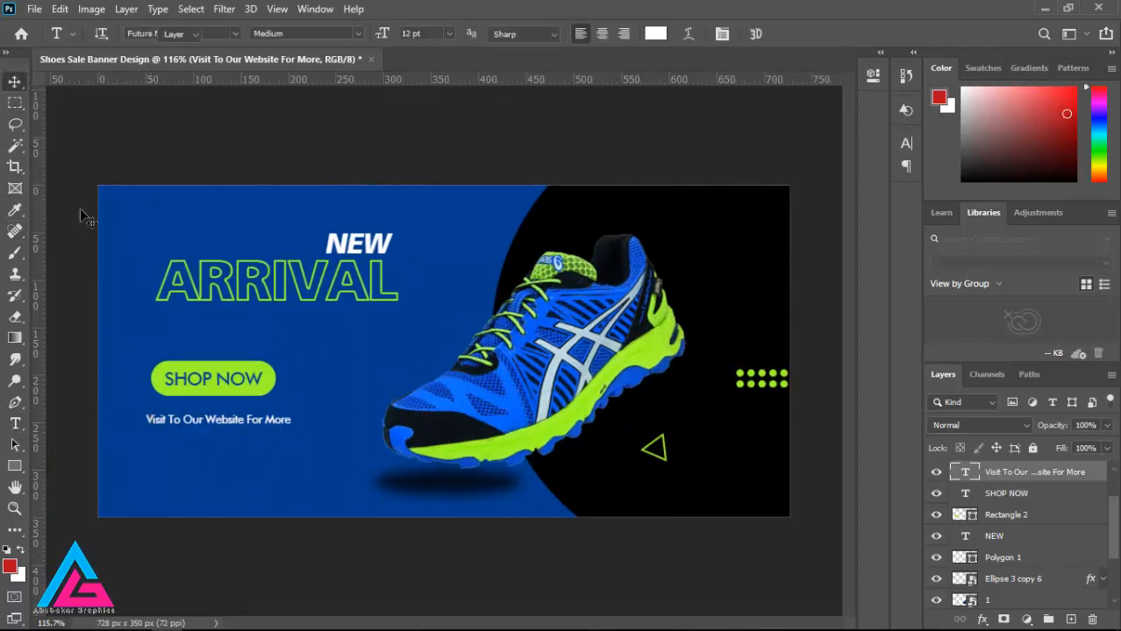
{"action": "left_click_drag", "start_coordinate": [1073, 474], "coordinate": [1071, 621]}
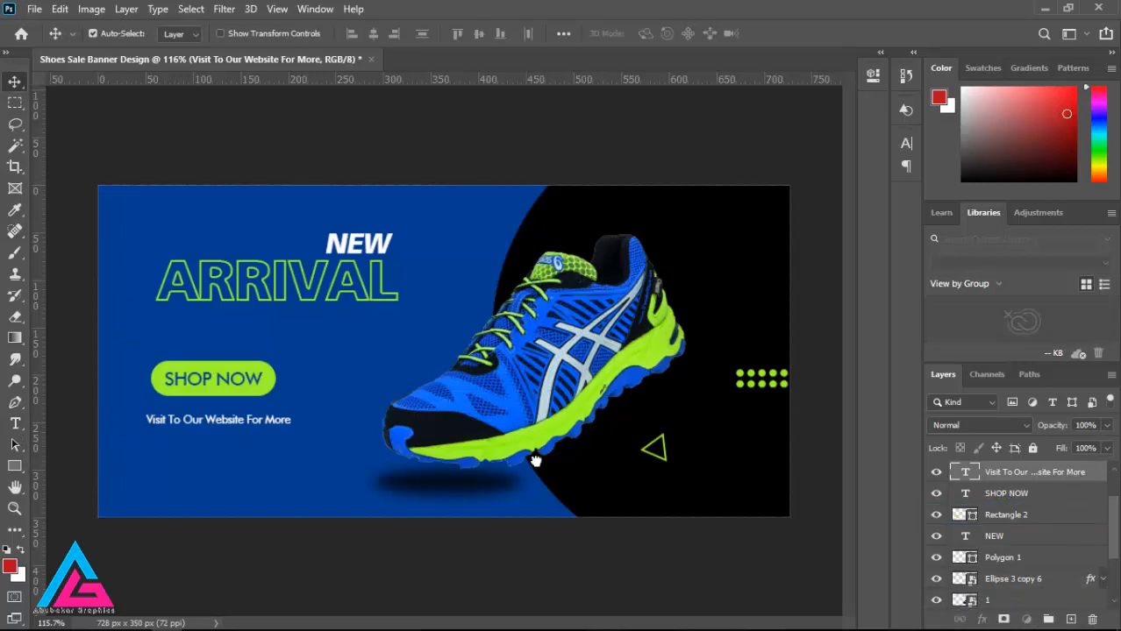
{"action": "left_click_drag", "start_coordinate": [224, 430], "coordinate": [224, 446]}
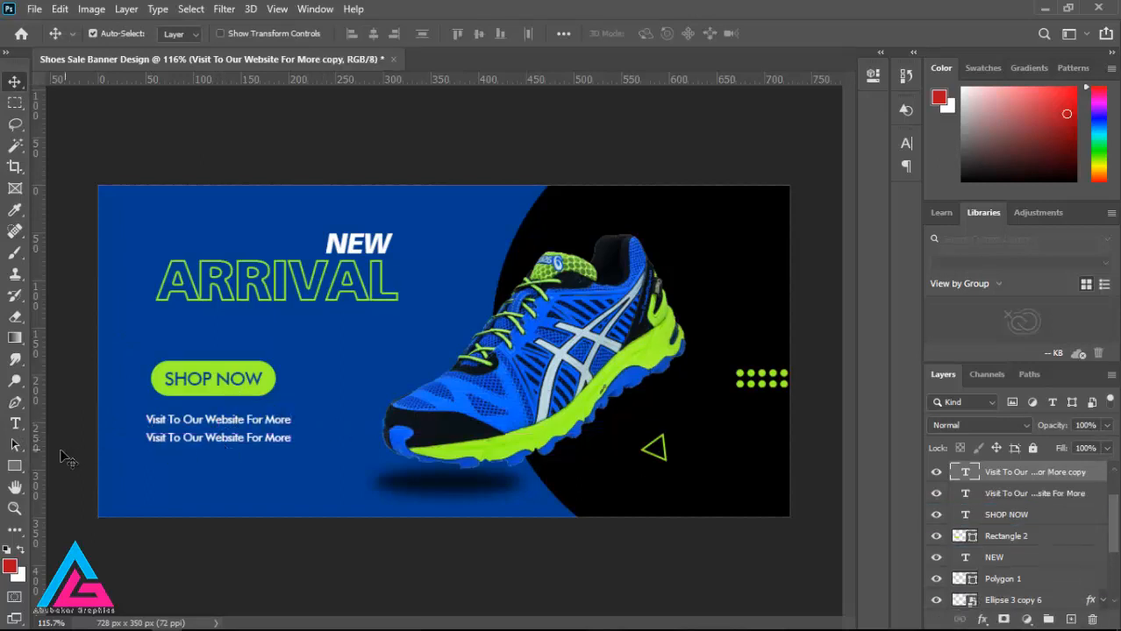
{"action": "left_click", "coordinate": [15, 423]}
{"action": "left_click_drag", "start_coordinate": [149, 437], "coordinate": [326, 448]}
{"action": "key", "text": "BackSpace"}
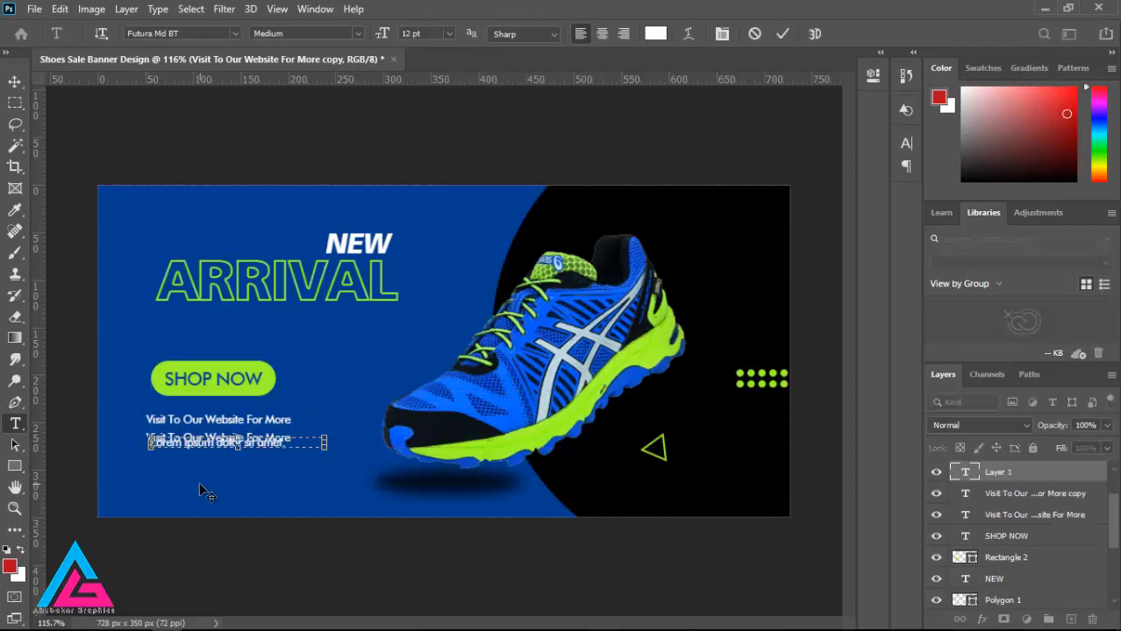
{"action": "left_click", "coordinate": [15, 82]}
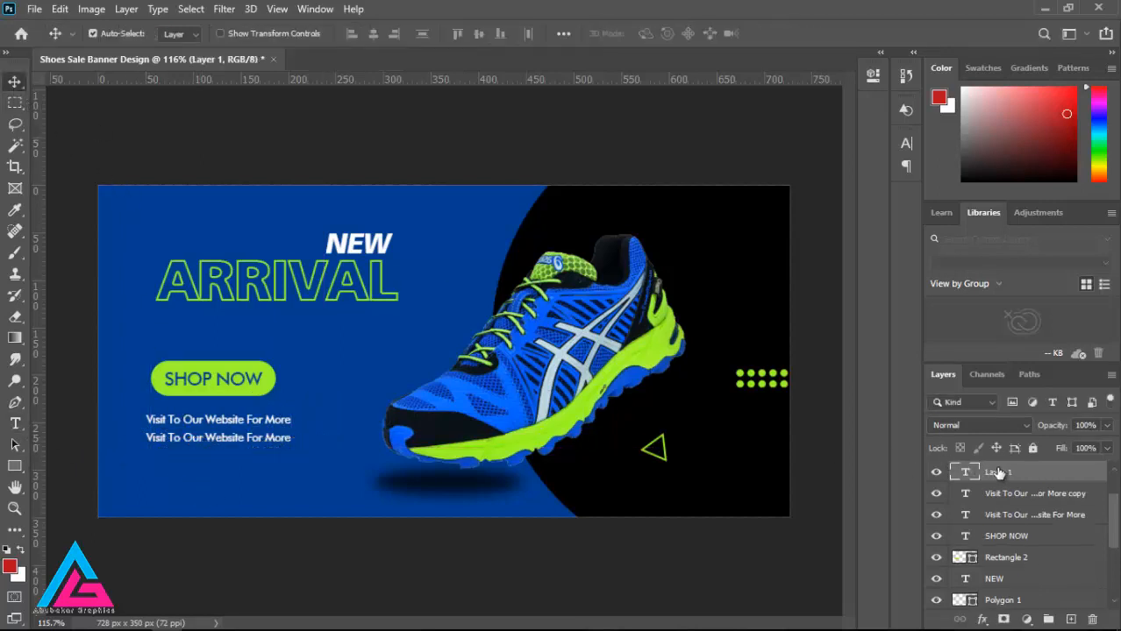
{"action": "key", "text": "Delete"}
{"action": "left_click", "coordinate": [15, 423]}
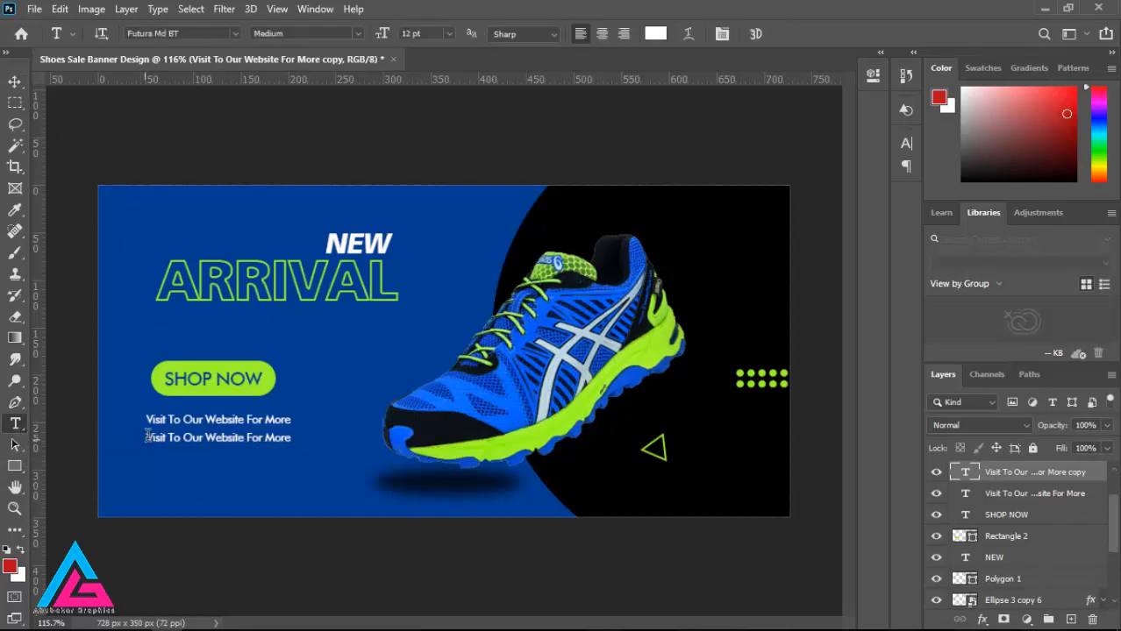
{"action": "left_click_drag", "start_coordinate": [146, 438], "coordinate": [296, 441]}
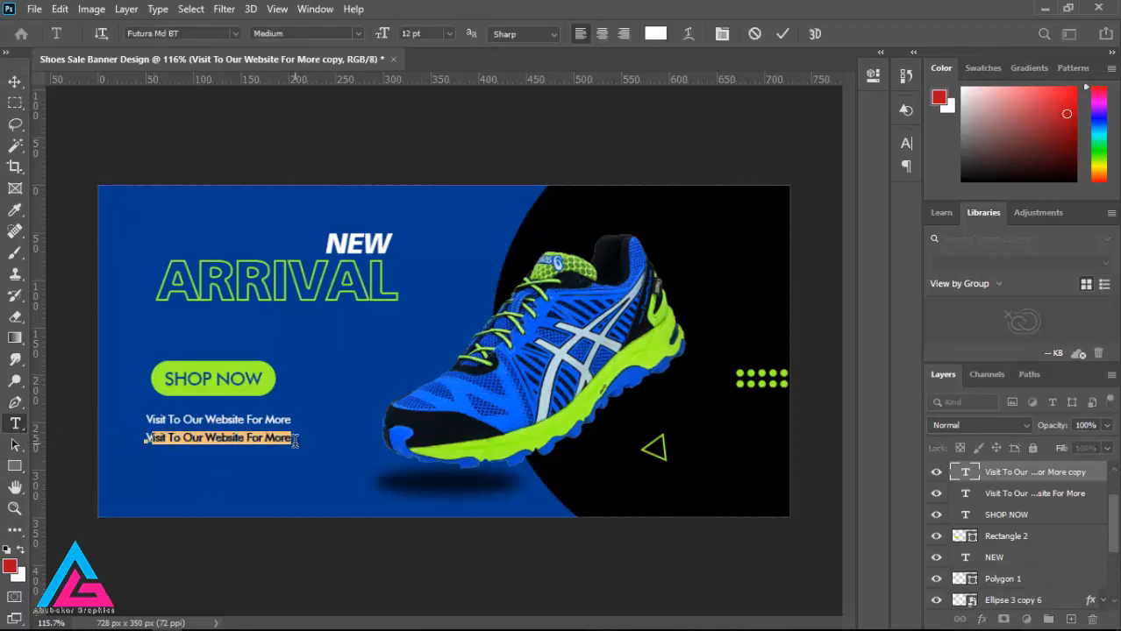
{"action": "key", "text": "BackSpace"}
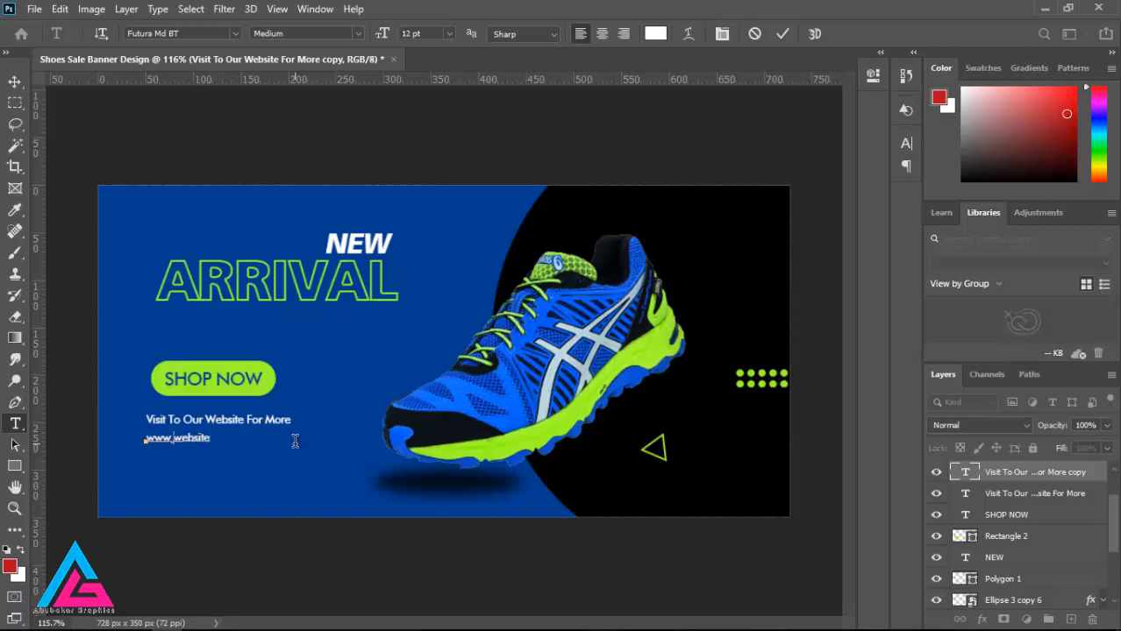
{"action": "key", "text": "BackSpace"}
{"action": "key", "text": "BackSpace"}
{"action": "key", "text": "BackSpace"}
{"action": "key", "text": "BackSpace"}
{"action": "key", "text": "BackSpace"}
{"action": "key", "text": "BackSpace"}
{"action": "key", "text": "BackSpace"}
{"action": "key", "text": "BackSpace"}
{"action": "key", "text": "BackSpace"}
{"action": "key", "text": "BackSpace"}
{"action": "key", "text": "BackSpace"}
{"action": "left_click", "coordinate": [15, 82]}
{"action": "left_click_drag", "start_coordinate": [200, 444], "coordinate": [221, 443]}
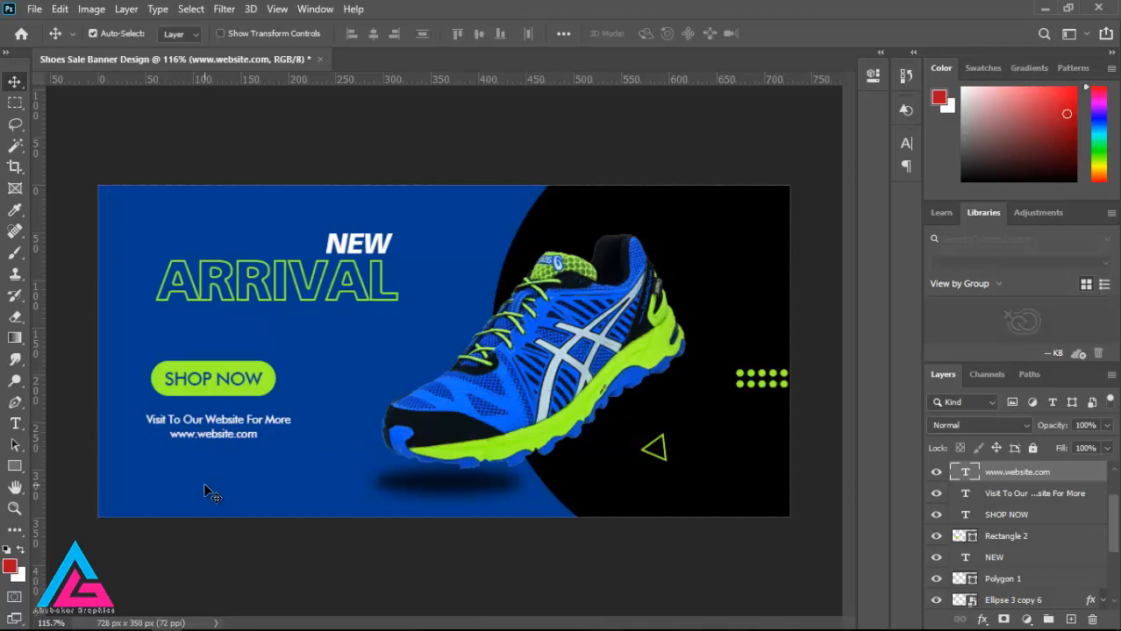
Step: Place the "call" icon from the Icons folder on Graphics (F:) as an embedded image beneath the ARRIVAL headline
{"action": "left_click", "coordinate": [35, 10]}
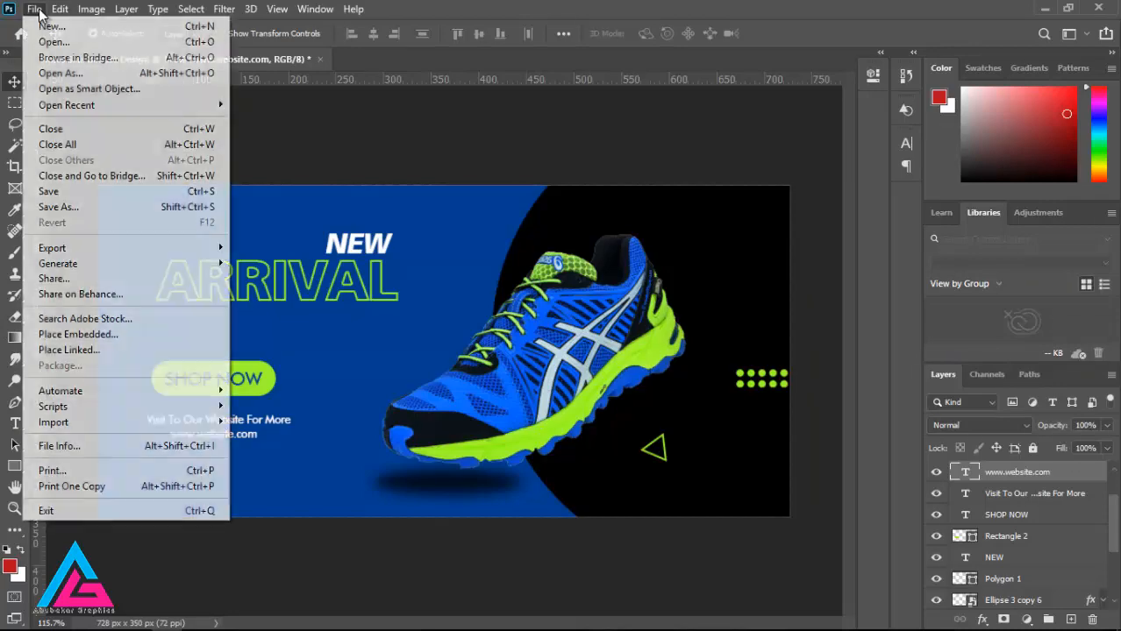
{"action": "left_click", "coordinate": [79, 334]}
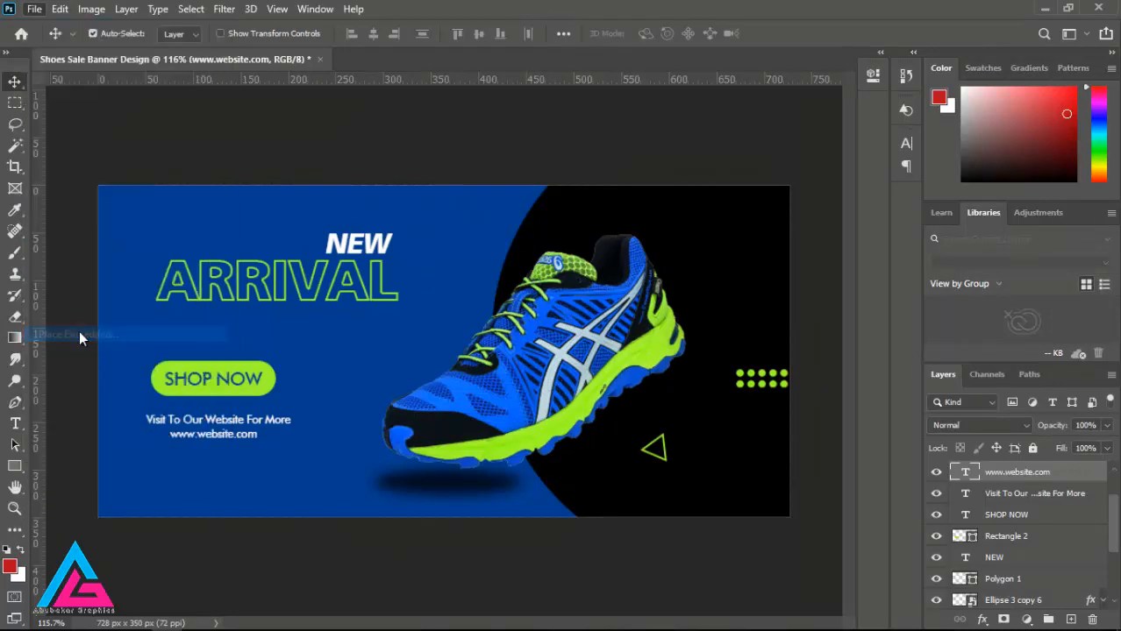
{"action": "scroll", "coordinate": [75, 298], "scroll_direction": "down", "scroll_amount": 5}
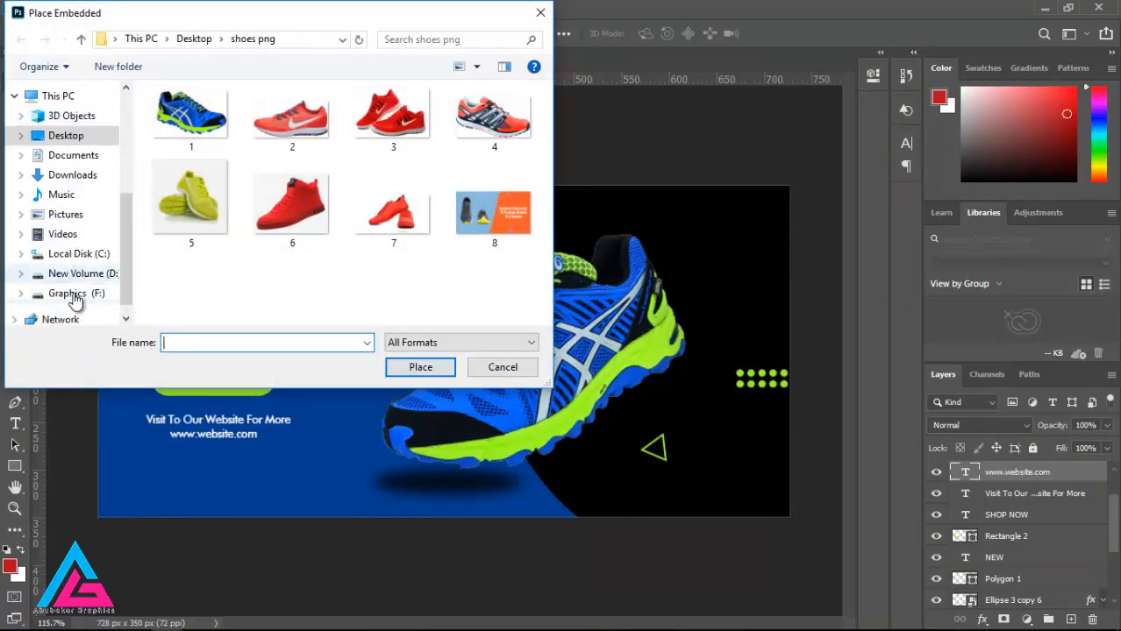
{"action": "left_click", "coordinate": [71, 293]}
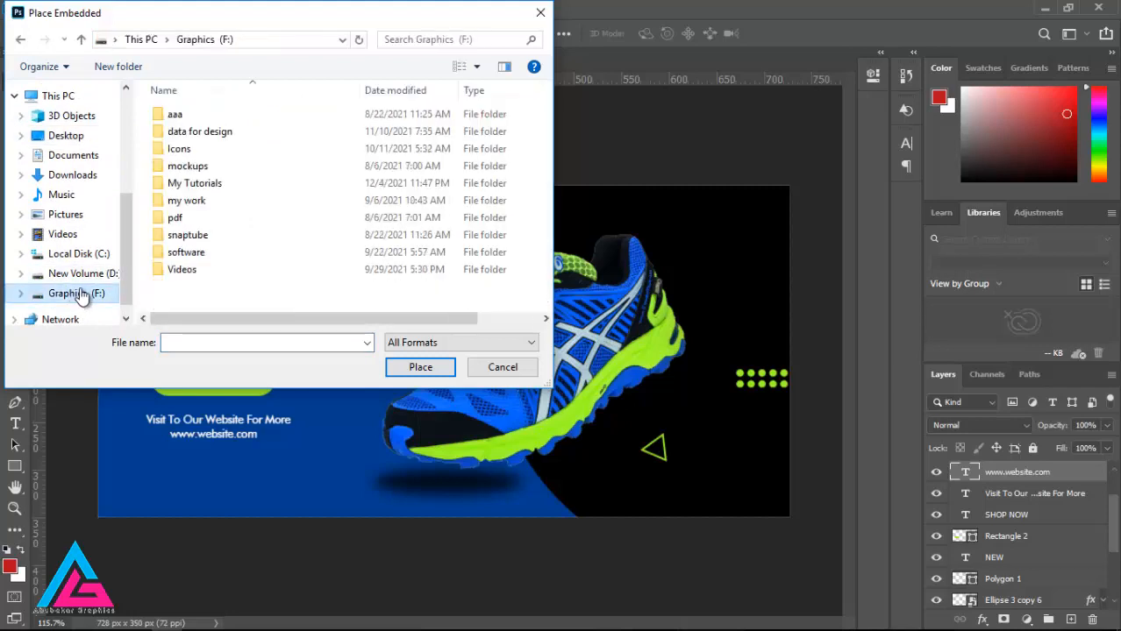
{"action": "double_click", "coordinate": [200, 152]}
{"action": "left_click", "coordinate": [478, 145]}
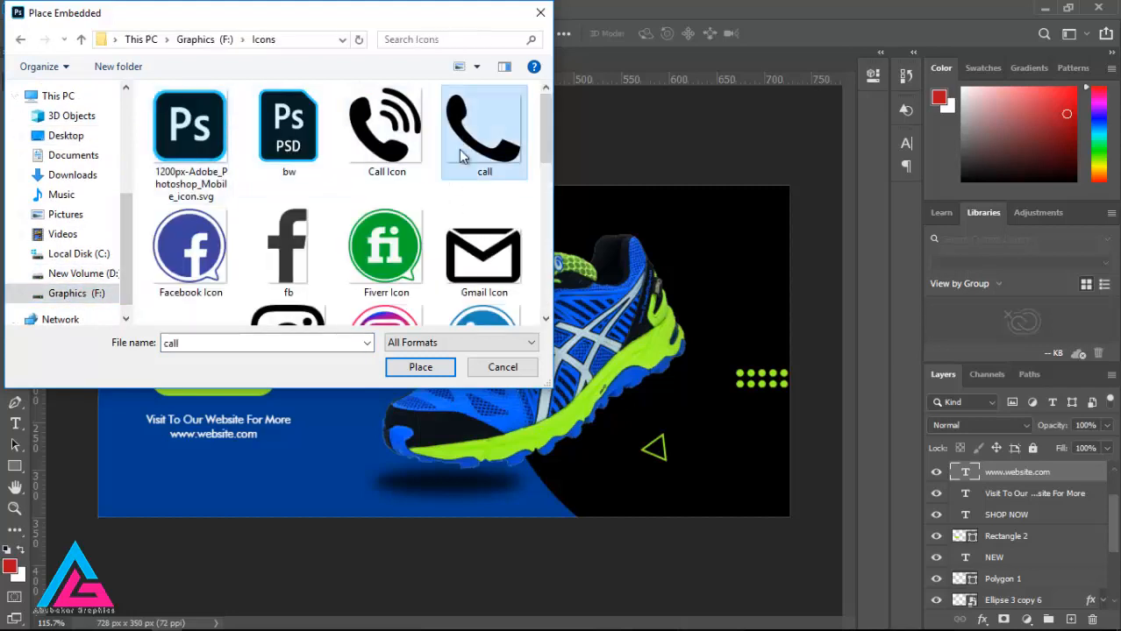
{"action": "left_click", "coordinate": [406, 369]}
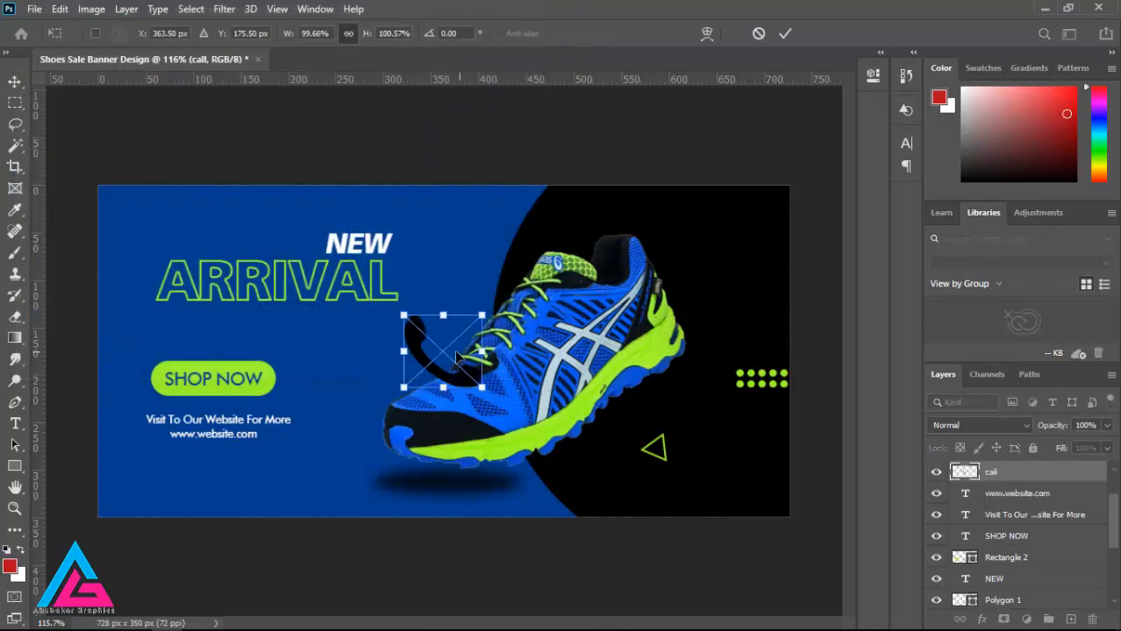
{"action": "left_click_drag", "start_coordinate": [432, 351], "coordinate": [367, 353]}
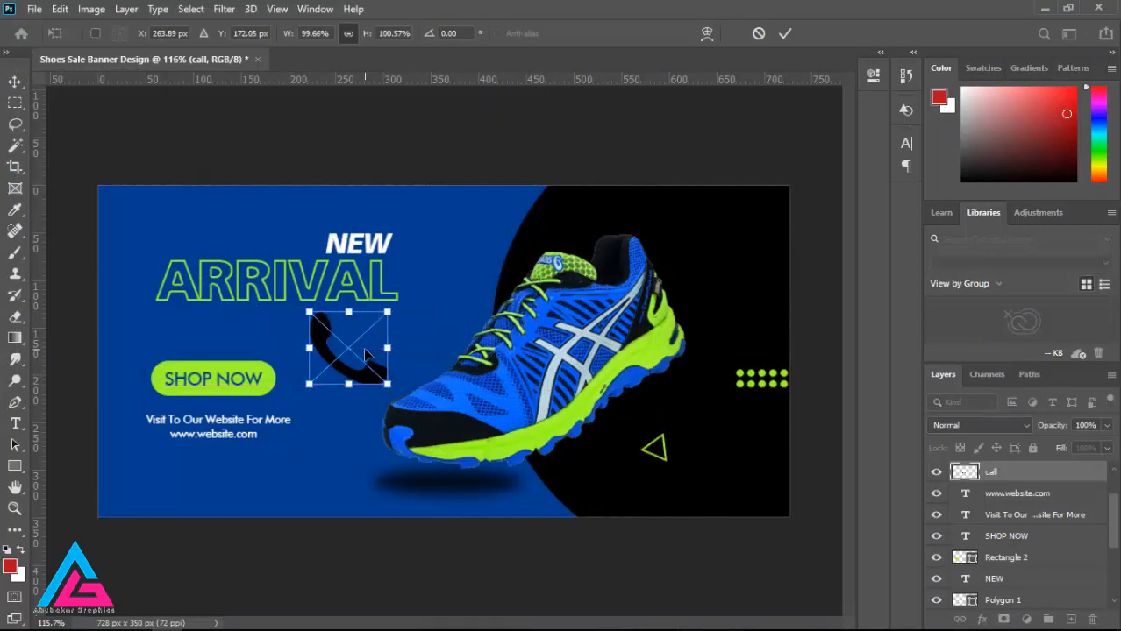
{"action": "key", "text": "Return"}
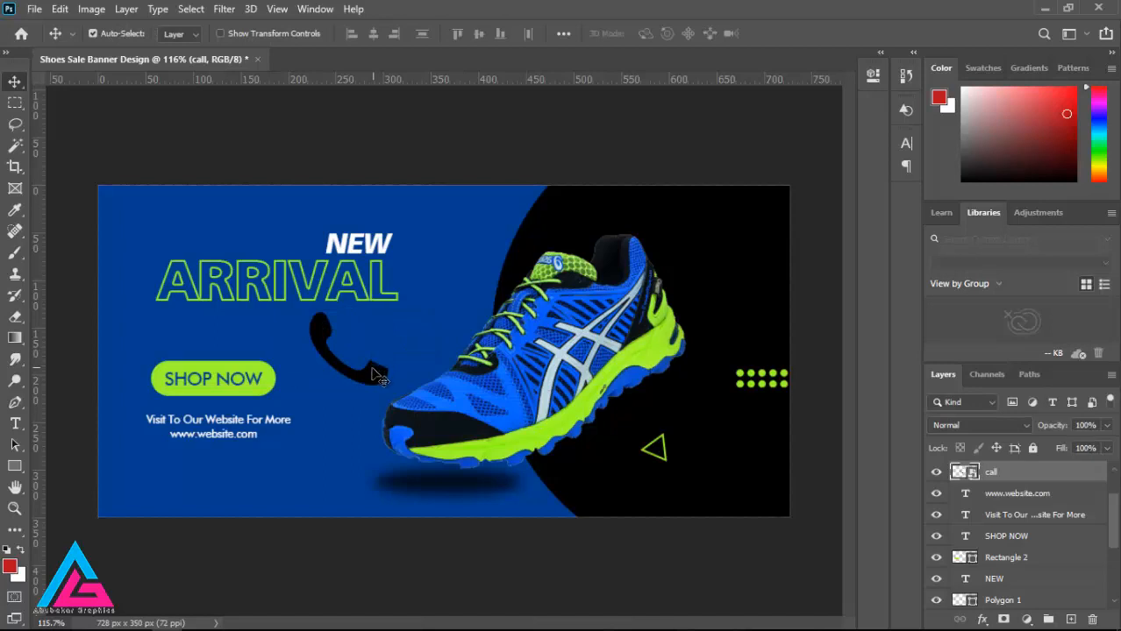
Step: Draw a circle about 29 px across below the website text, near the banner's lower-left corner
{"action": "right_click", "coordinate": [15, 467]}
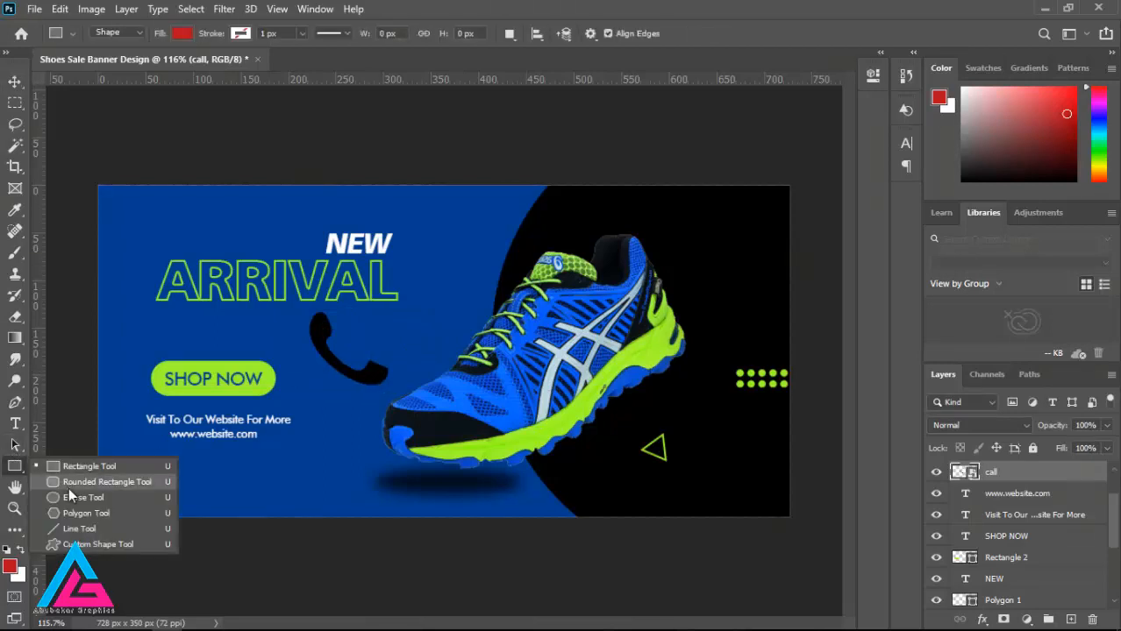
{"action": "left_click", "coordinate": [78, 503]}
{"action": "left_click_drag", "start_coordinate": [138, 467], "coordinate": [173, 499]}
Step: Fill the small circle with the recently used lime green
{"action": "left_click", "coordinate": [638, 202]}
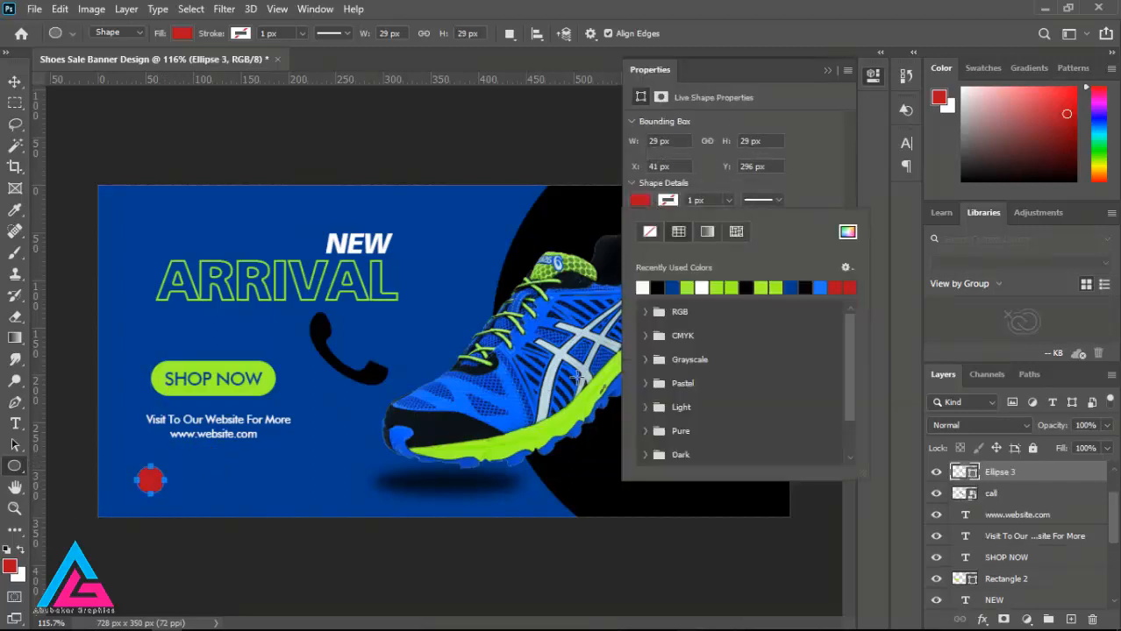
{"action": "left_click", "coordinate": [563, 423]}
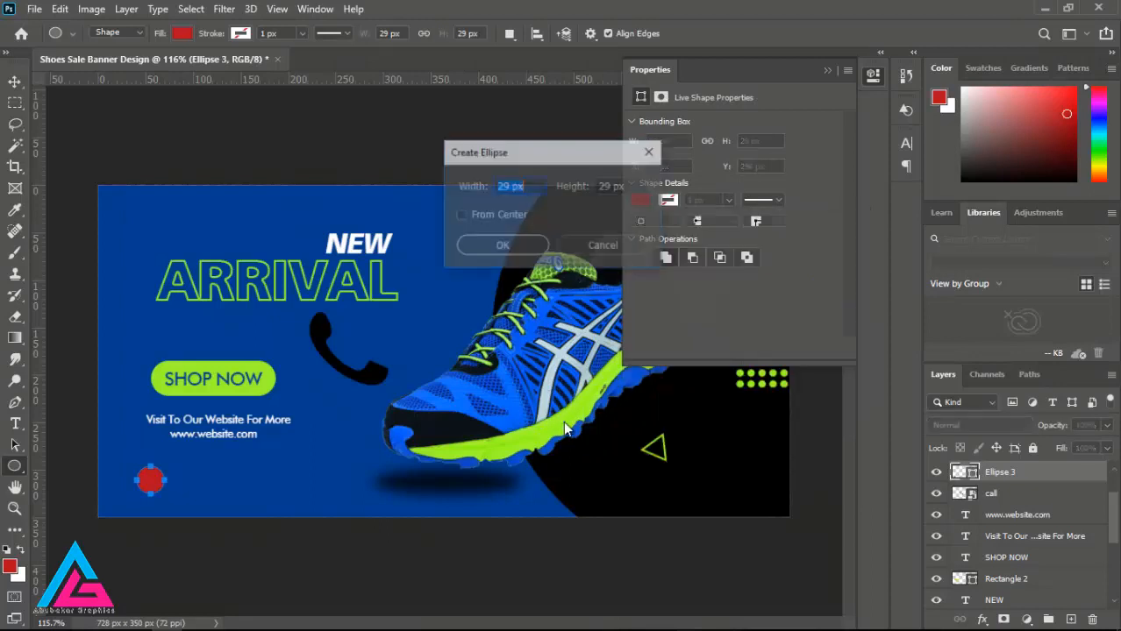
{"action": "left_click", "coordinate": [651, 152]}
{"action": "left_click", "coordinate": [641, 200]}
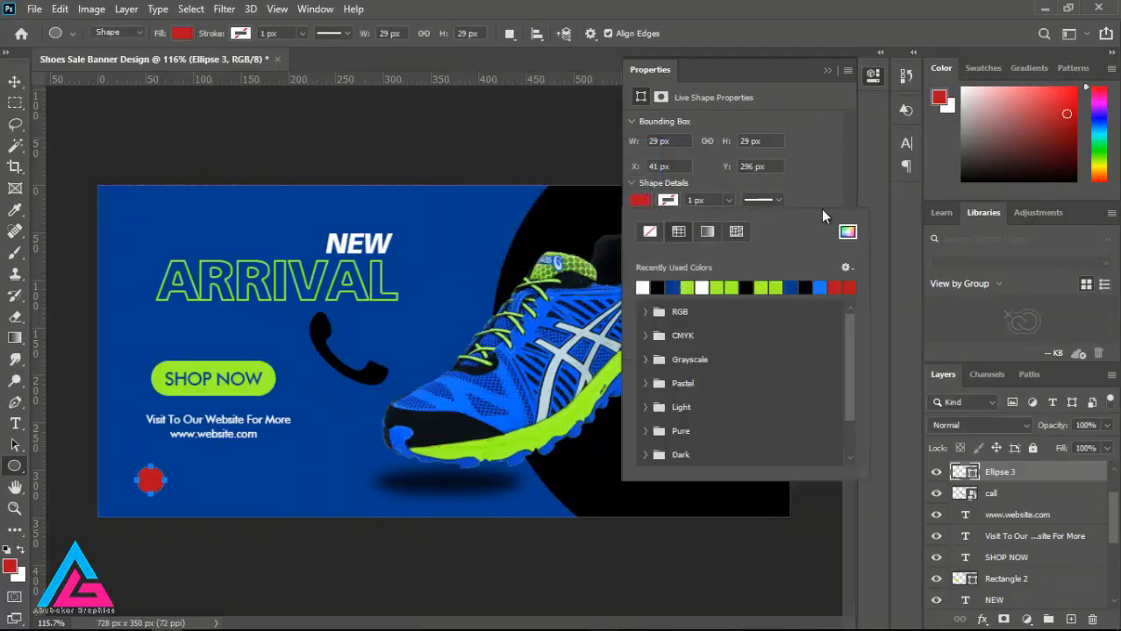
{"action": "left_click", "coordinate": [701, 287]}
{"action": "left_click", "coordinate": [821, 72]}
{"action": "left_click", "coordinate": [825, 71]}
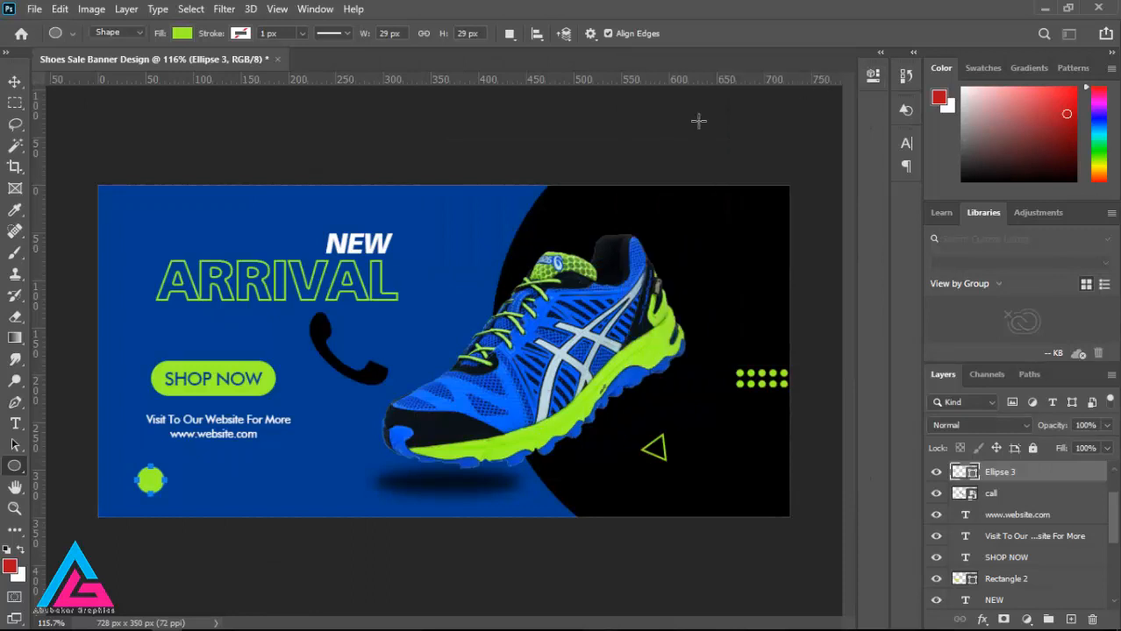
Step: Shrink the call icon onto the small green circle and move its layer above the circle's layer
{"action": "left_click", "coordinate": [15, 82]}
{"action": "left_click", "coordinate": [359, 380]}
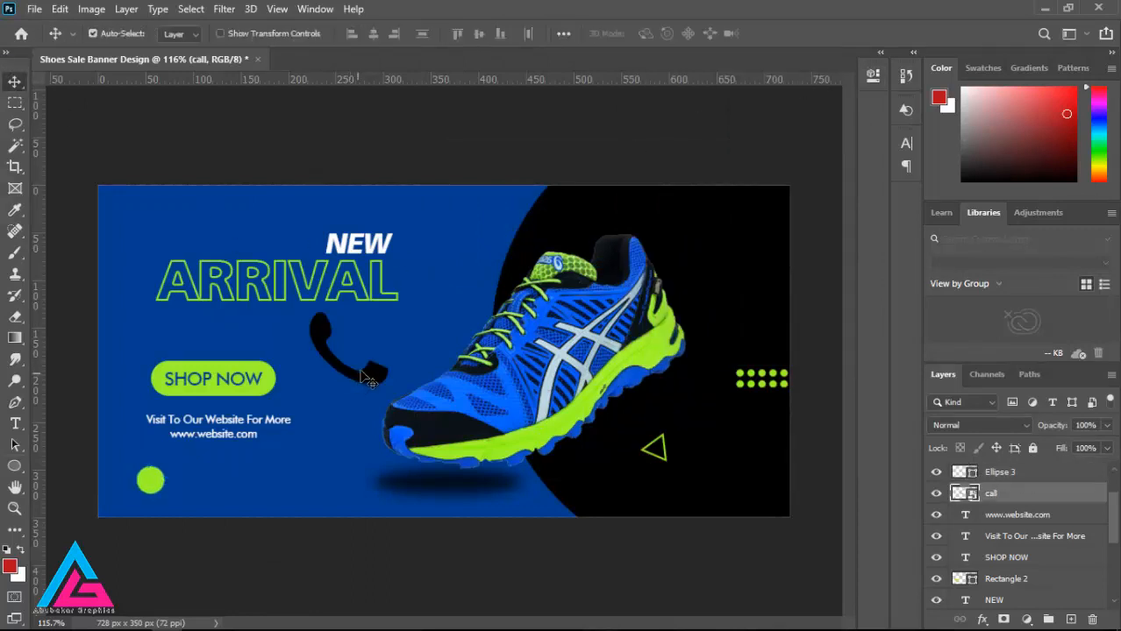
{"action": "key", "text": "ctrl+t"}
{"action": "left_click_drag", "start_coordinate": [389, 384], "coordinate": [156, 487]}
{"action": "left_click_drag", "start_coordinate": [1026, 498], "coordinate": [1088, 468]}
{"action": "key", "text": "super"}
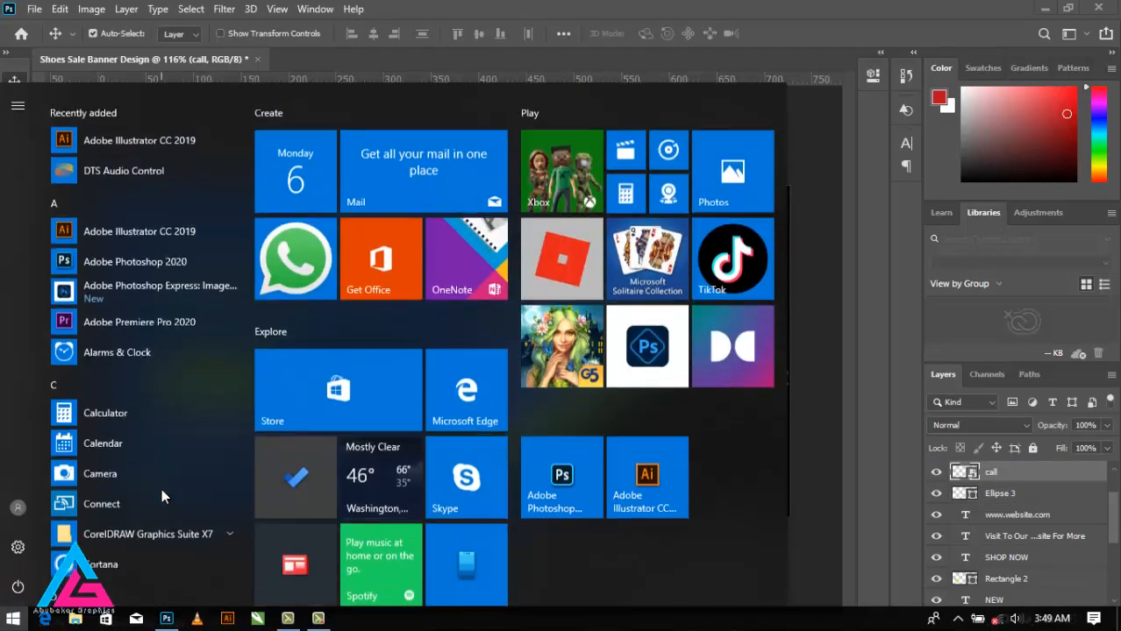
Step: Align the call icon and the small lime circle by their vertical centers
{"action": "key", "text": "super"}
{"action": "scroll", "coordinate": [162, 488], "scroll_direction": "up", "scroll_amount": 4}
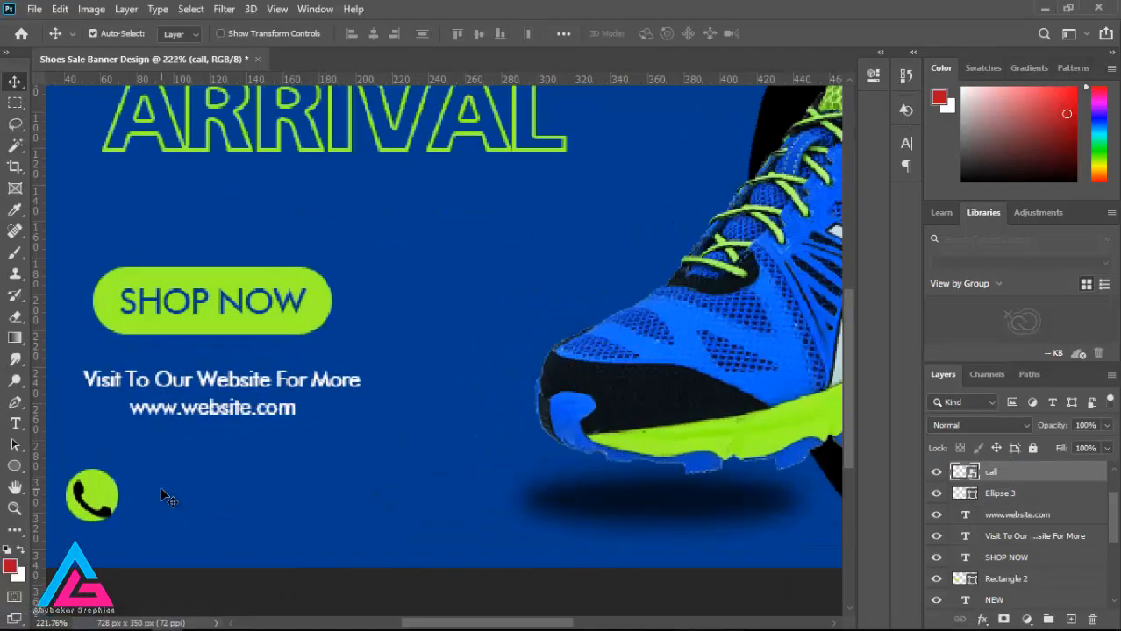
{"action": "key", "text": "ctrl+t"}
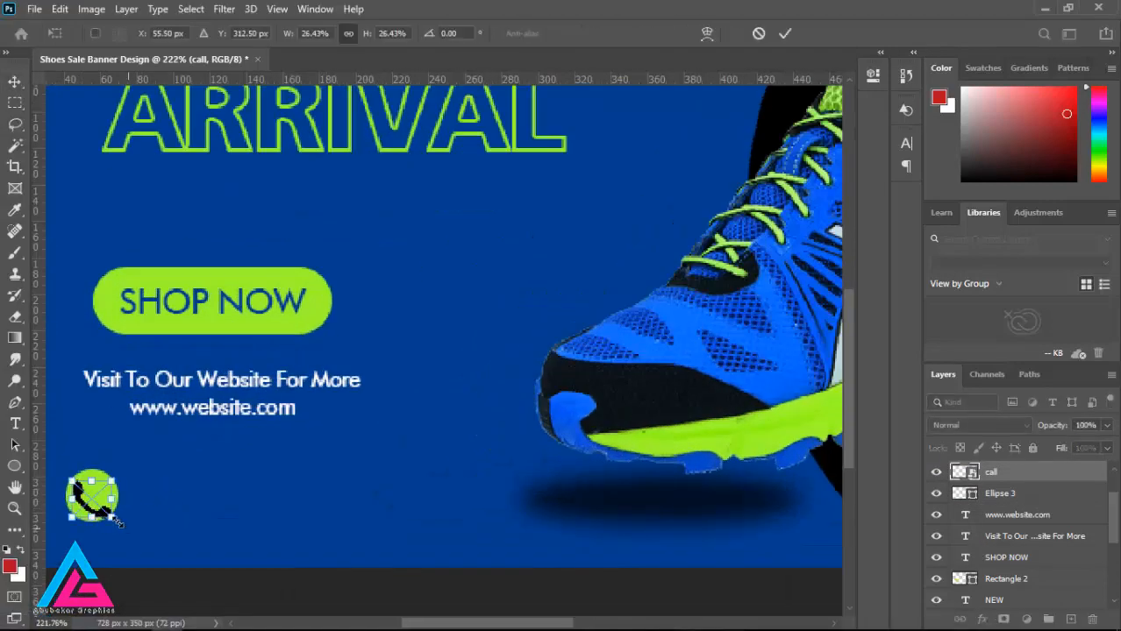
{"action": "left_click", "coordinate": [1023, 499], "text": "shift"}
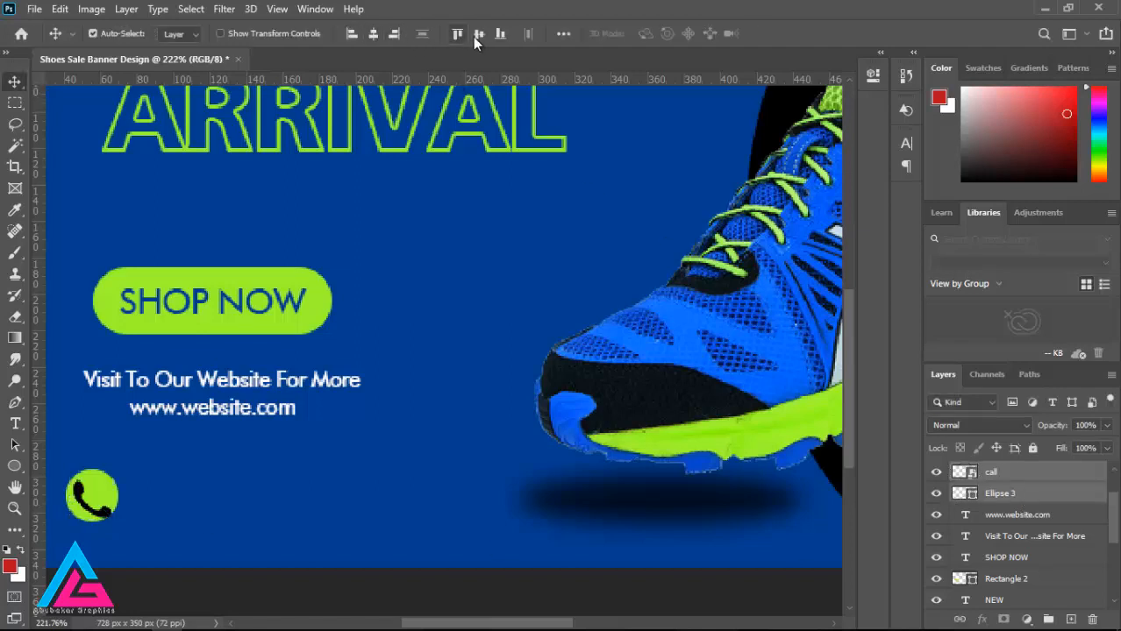
{"action": "left_click", "coordinate": [478, 35]}
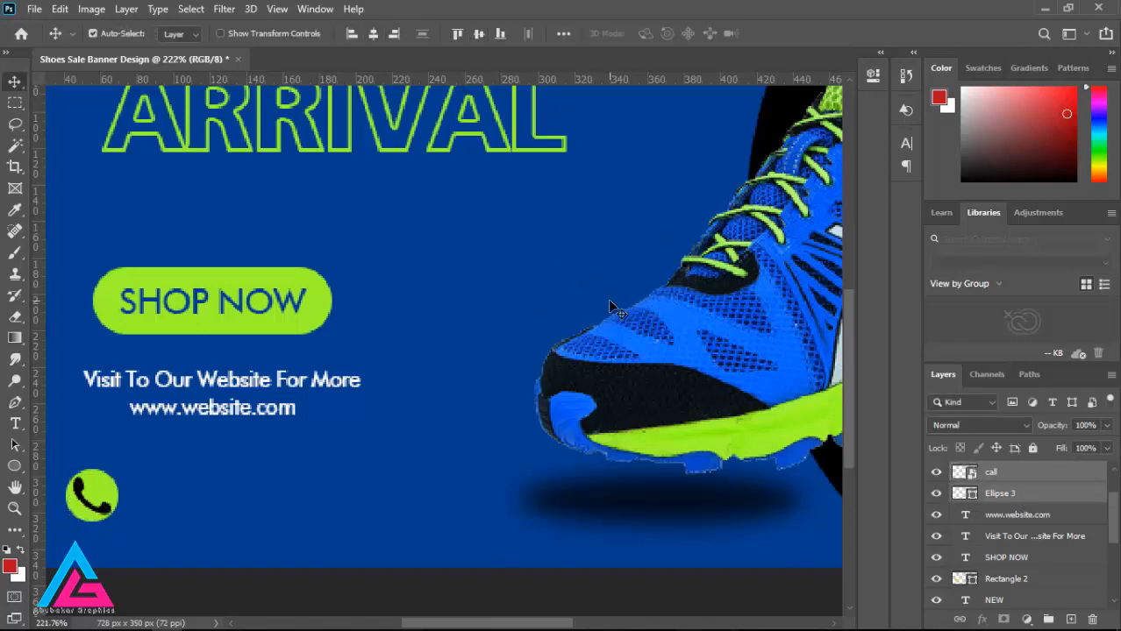
Step: Shrink the call icon slightly and center it vertically and horizontally on the small lime circle
{"action": "left_click", "coordinate": [991, 472]}
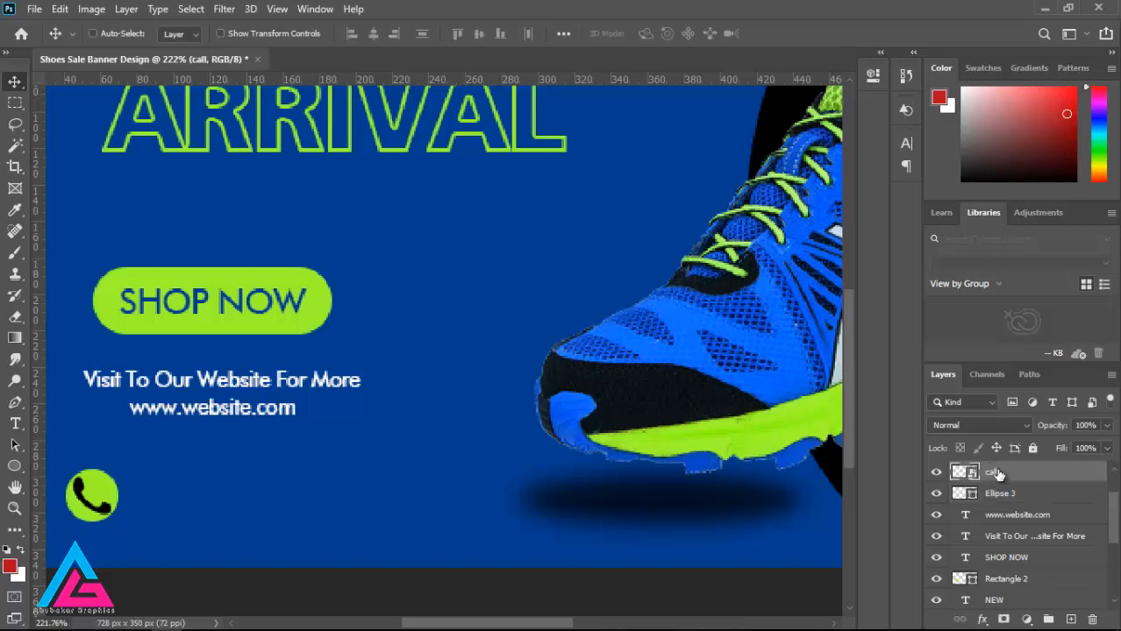
{"action": "key", "text": "ctrl+t"}
{"action": "left_click_drag", "start_coordinate": [109, 510], "coordinate": [105, 507]}
{"action": "key", "text": "Return"}
{"action": "left_click", "coordinate": [1006, 498], "text": "ctrl"}
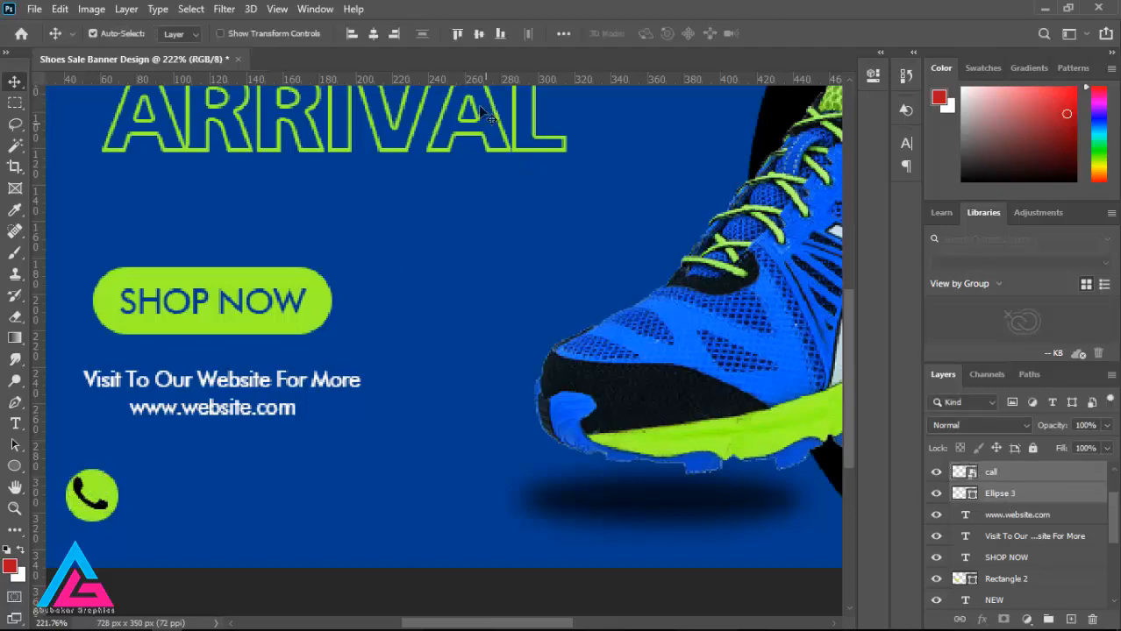
{"action": "left_click", "coordinate": [477, 37]}
{"action": "left_click", "coordinate": [375, 36]}
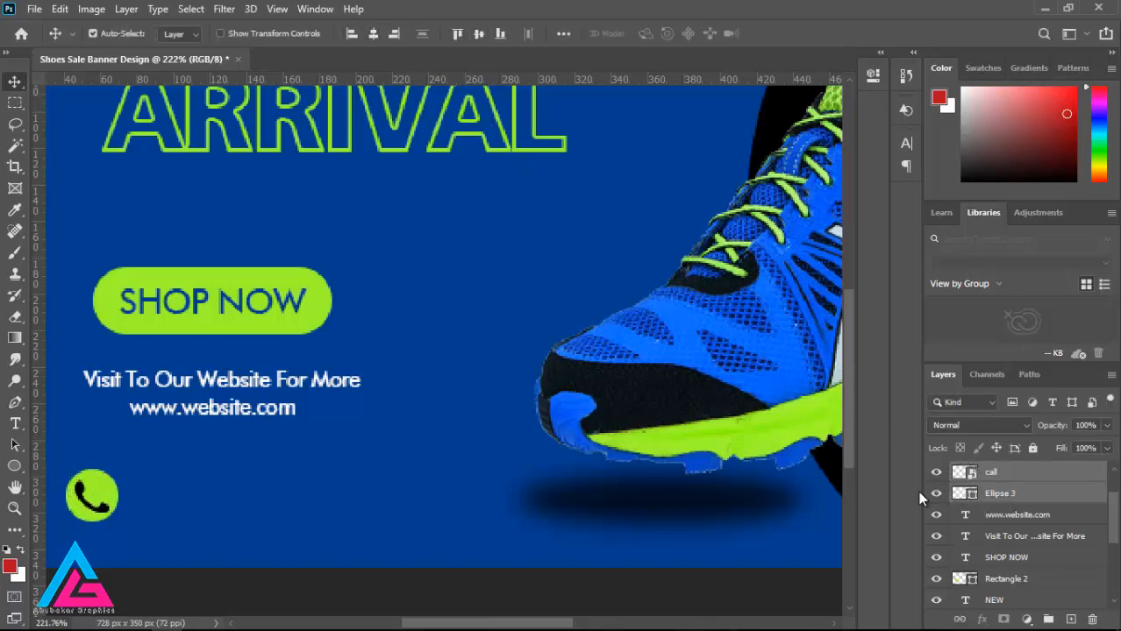
Step: Scale the call icon and its lime circle together down to about 85%
{"action": "left_click", "coordinate": [1004, 494]}
{"action": "scroll", "coordinate": [475, 450], "scroll_direction": "down", "scroll_amount": 5}
{"action": "scroll", "coordinate": [205, 468], "scroll_direction": "up", "scroll_amount": 1}
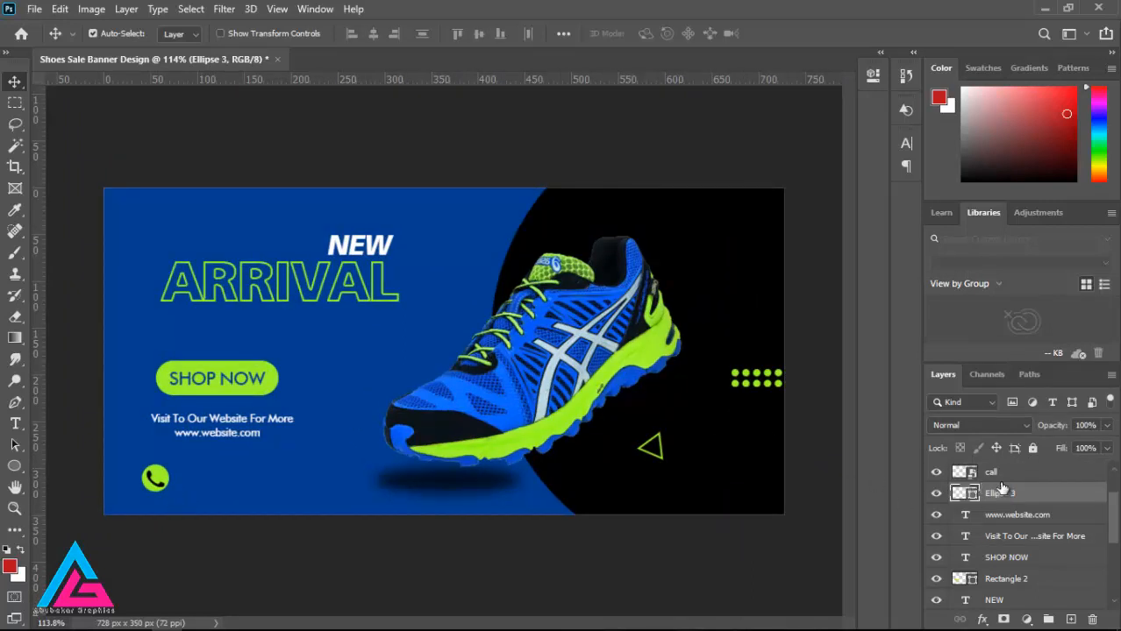
{"action": "left_click", "coordinate": [1035, 474]}
{"action": "left_click", "coordinate": [1034, 493], "text": "shift"}
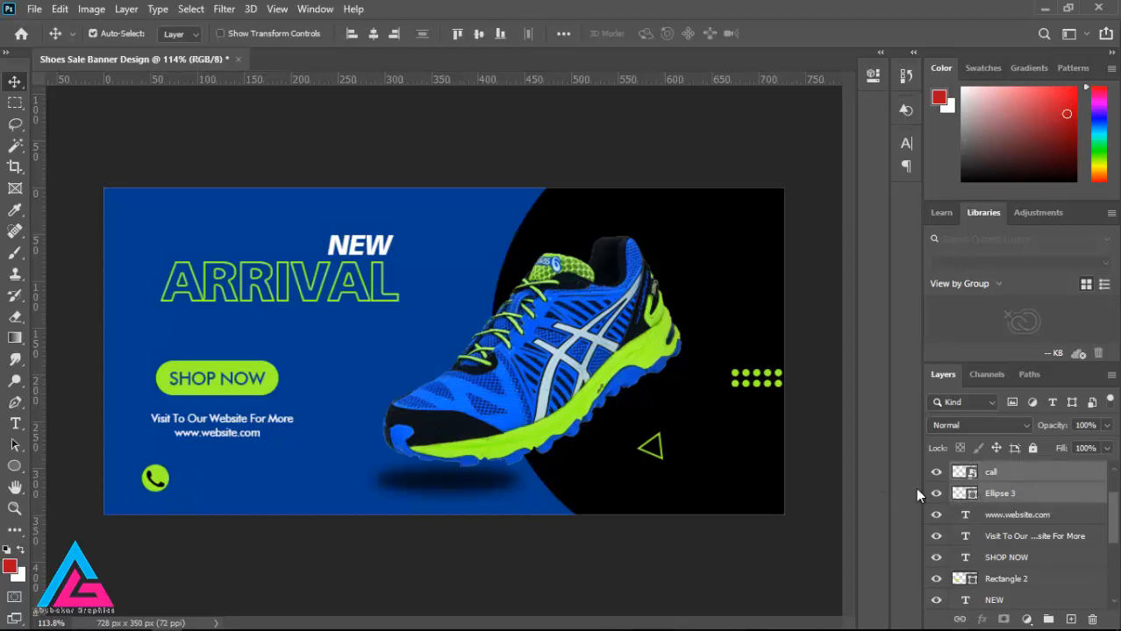
{"action": "key", "text": "ctrl+t"}
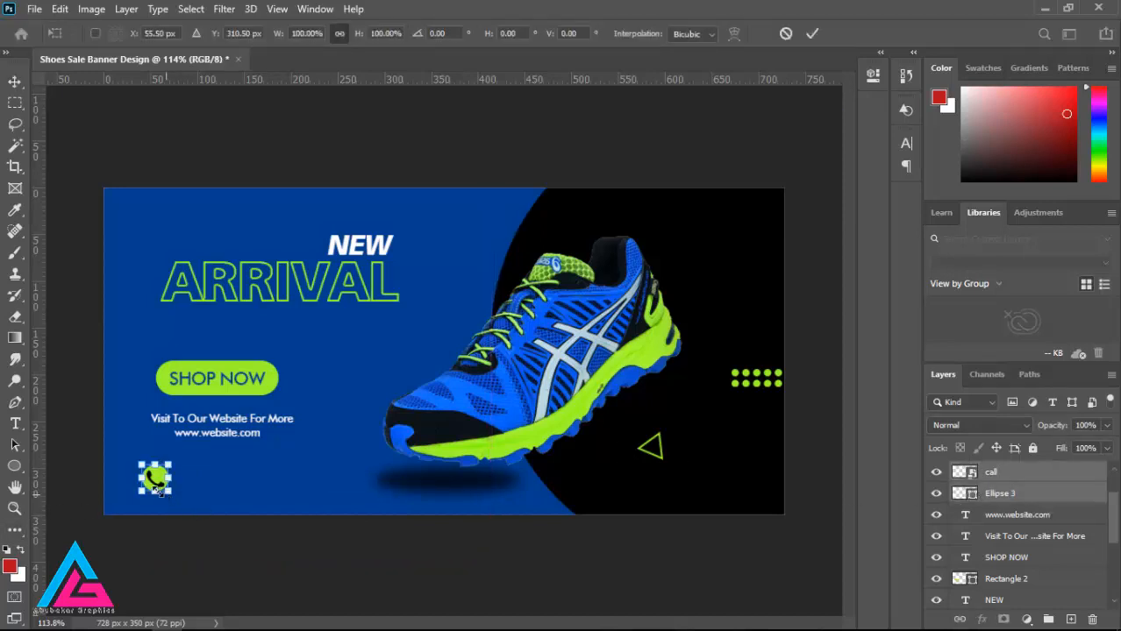
{"action": "left_click_drag", "start_coordinate": [160, 491], "coordinate": [159, 495]}
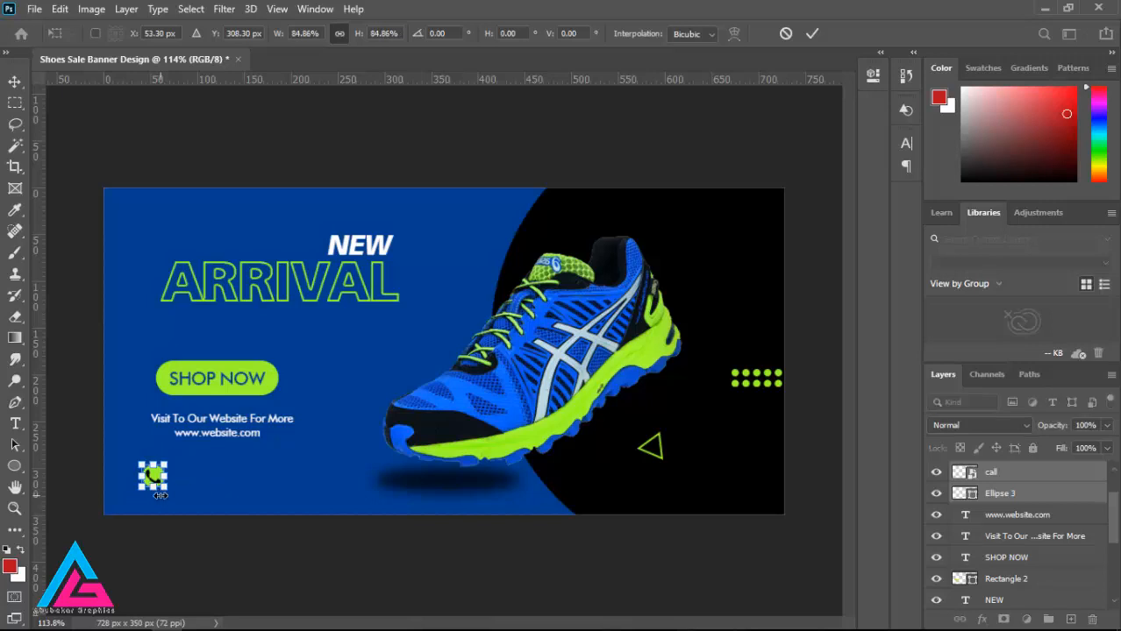
{"action": "key", "text": "Return"}
{"action": "left_click", "coordinate": [1046, 520]}
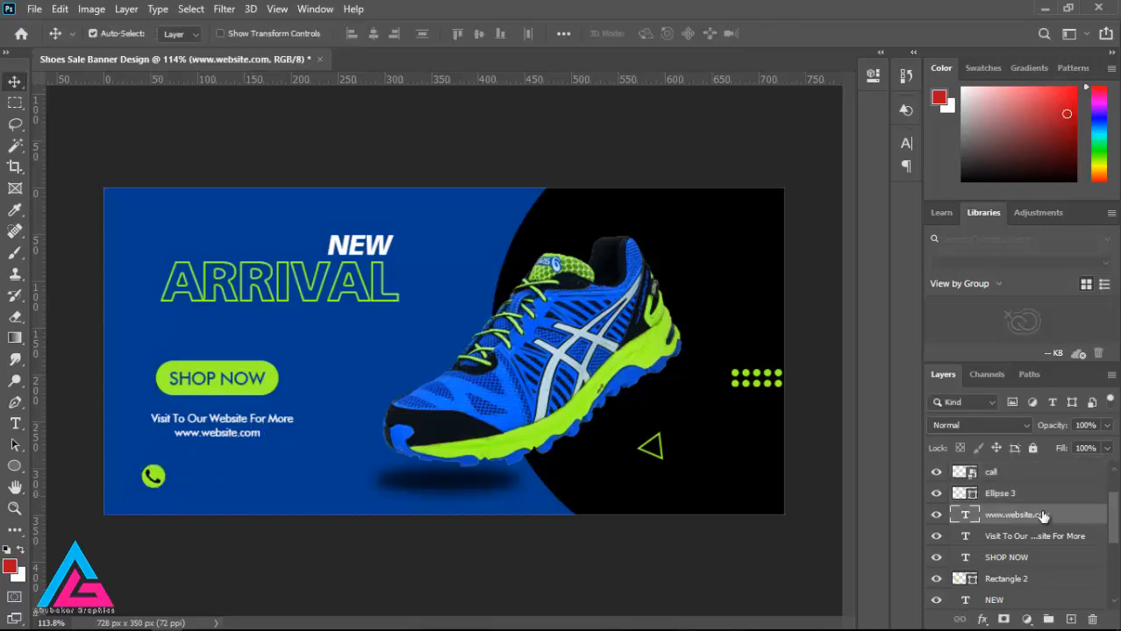
{"action": "key", "text": "ctrl+j"}
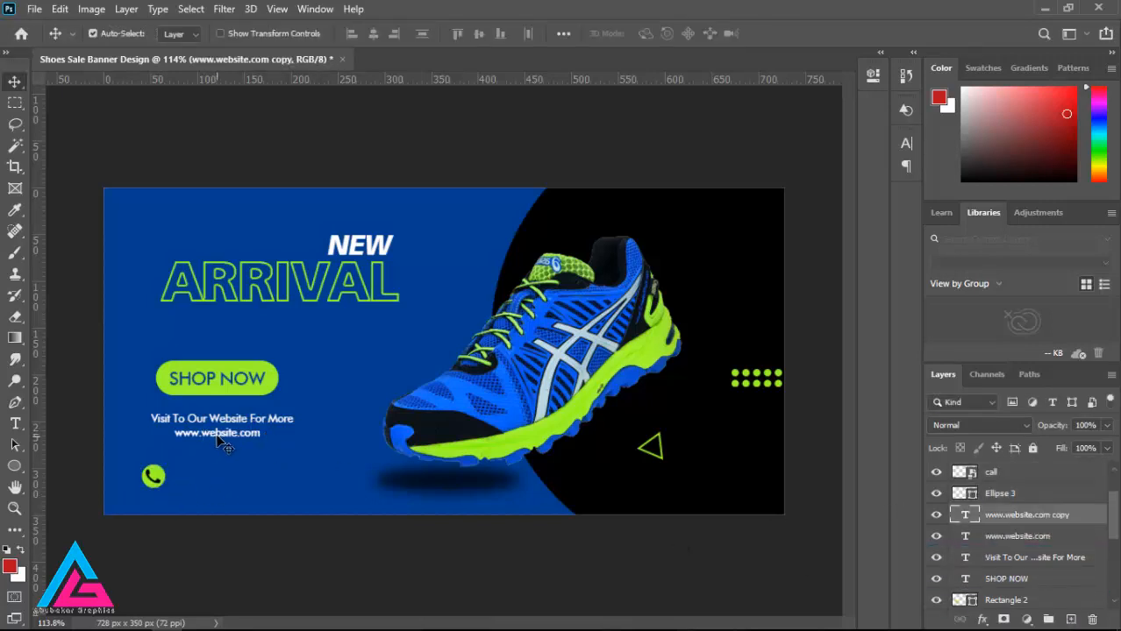
{"action": "left_click_drag", "start_coordinate": [216, 443], "coordinate": [147, 490]}
Step: Replace the duplicated text with the contact phone number and nudge it slightly down beside the call icon
{"action": "left_click", "coordinate": [15, 423]}
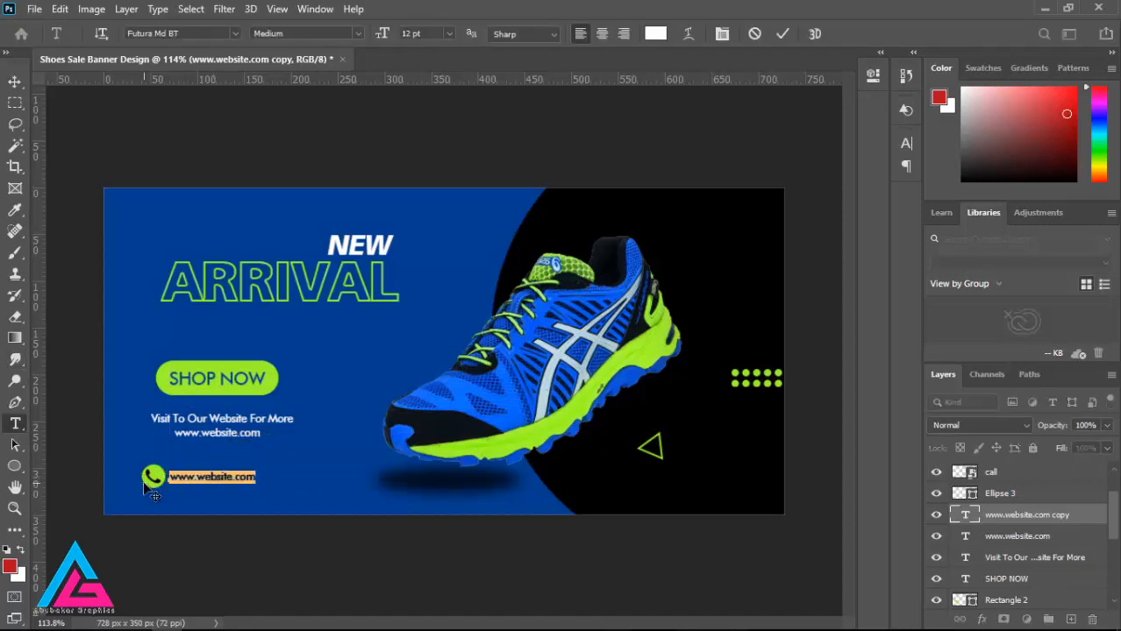
{"action": "key", "text": "BackSpace"}
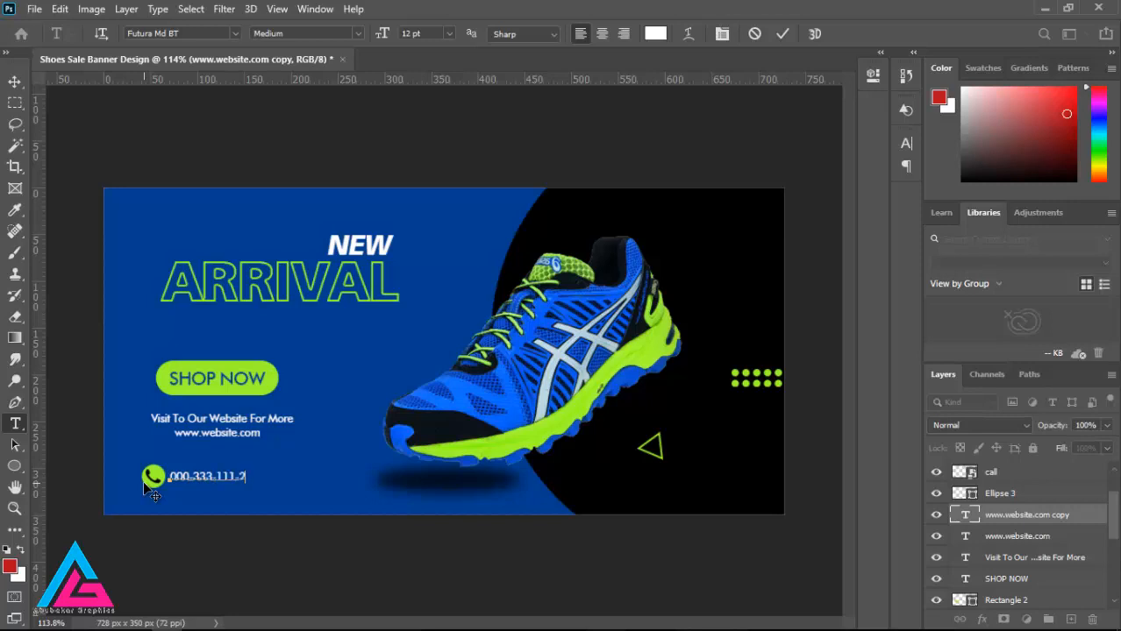
{"action": "left_click", "coordinate": [15, 82]}
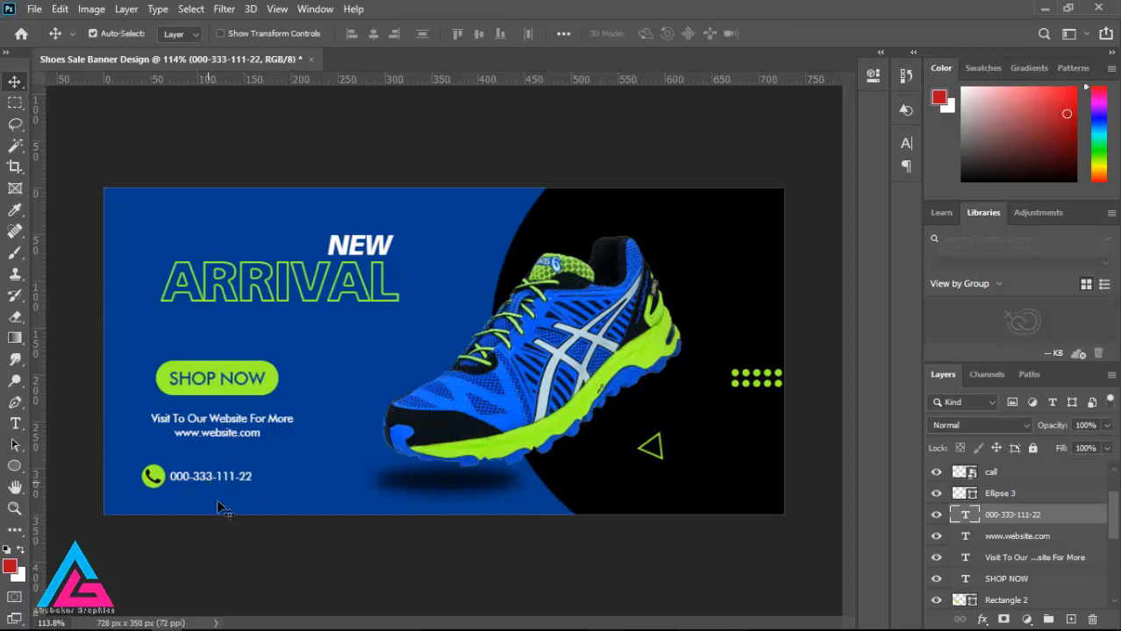
{"action": "left_click_drag", "start_coordinate": [205, 486], "coordinate": [201, 488]}
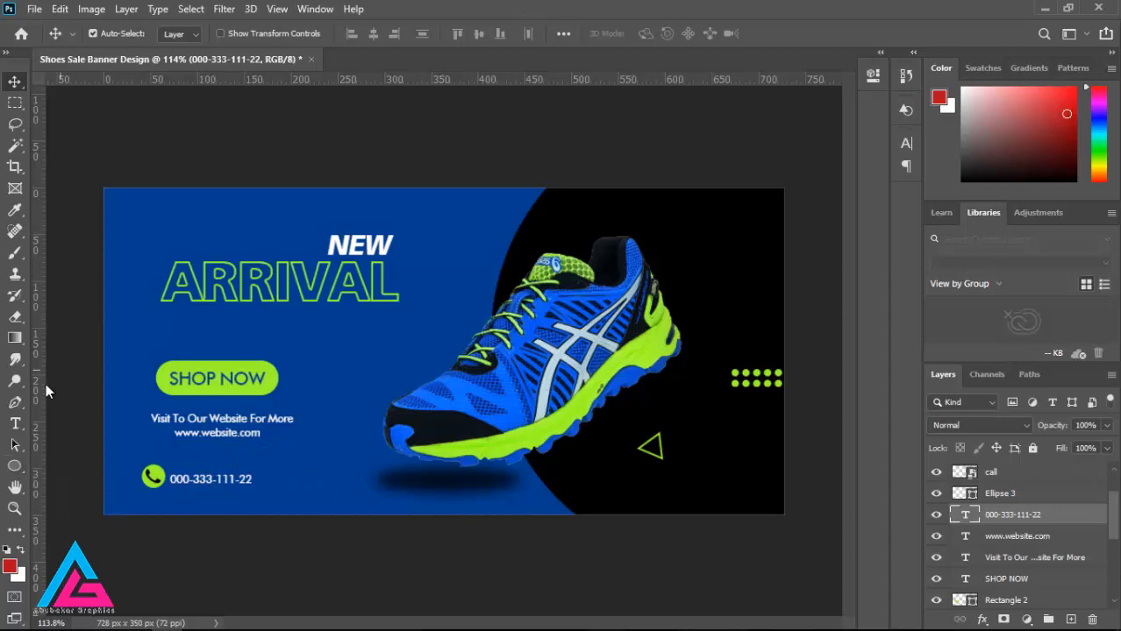
Step: Start a new text line beneath the ARRIVAL headline in Humnst777 Blk BT at 30 pt
{"action": "left_click", "coordinate": [15, 423]}
{"action": "left_click", "coordinate": [201, 321]}
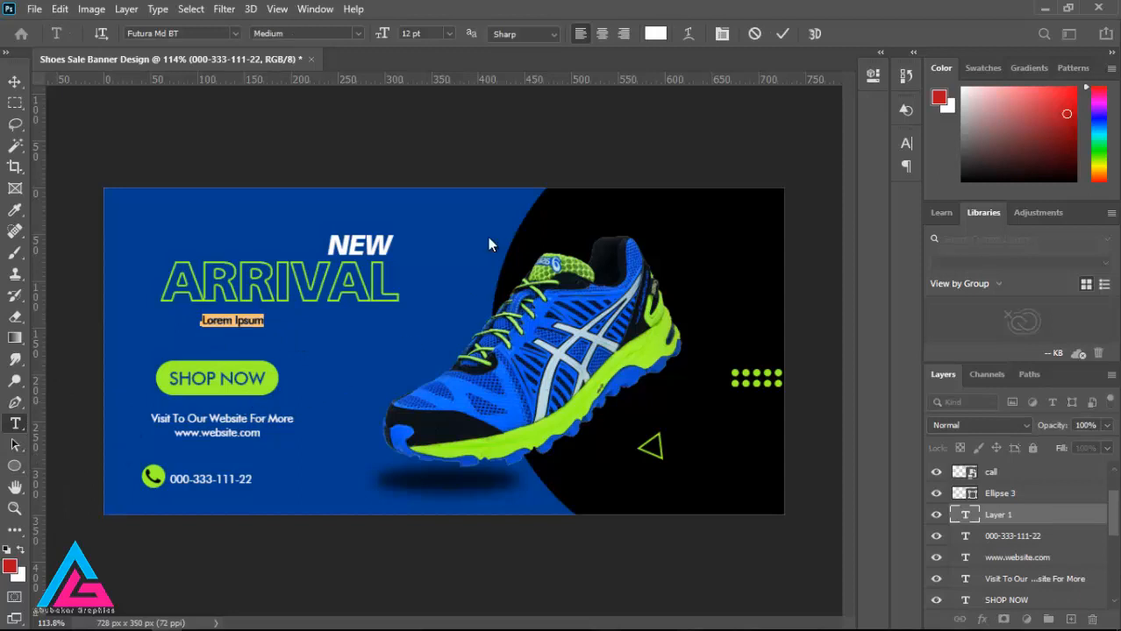
{"action": "left_click", "coordinate": [236, 34]}
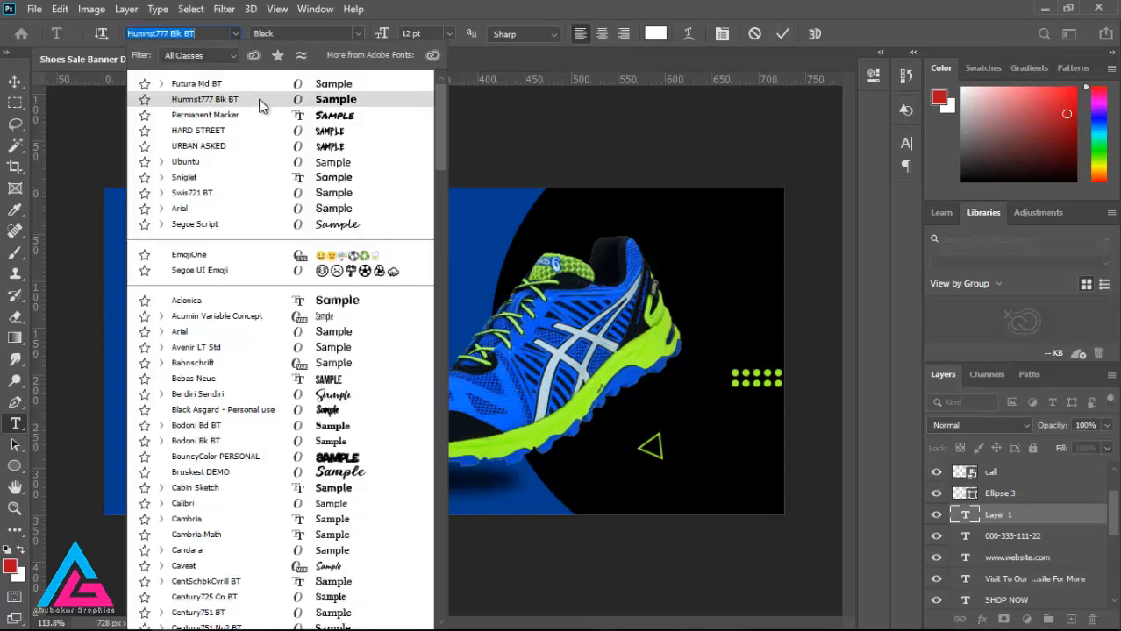
{"action": "left_click", "coordinate": [259, 101]}
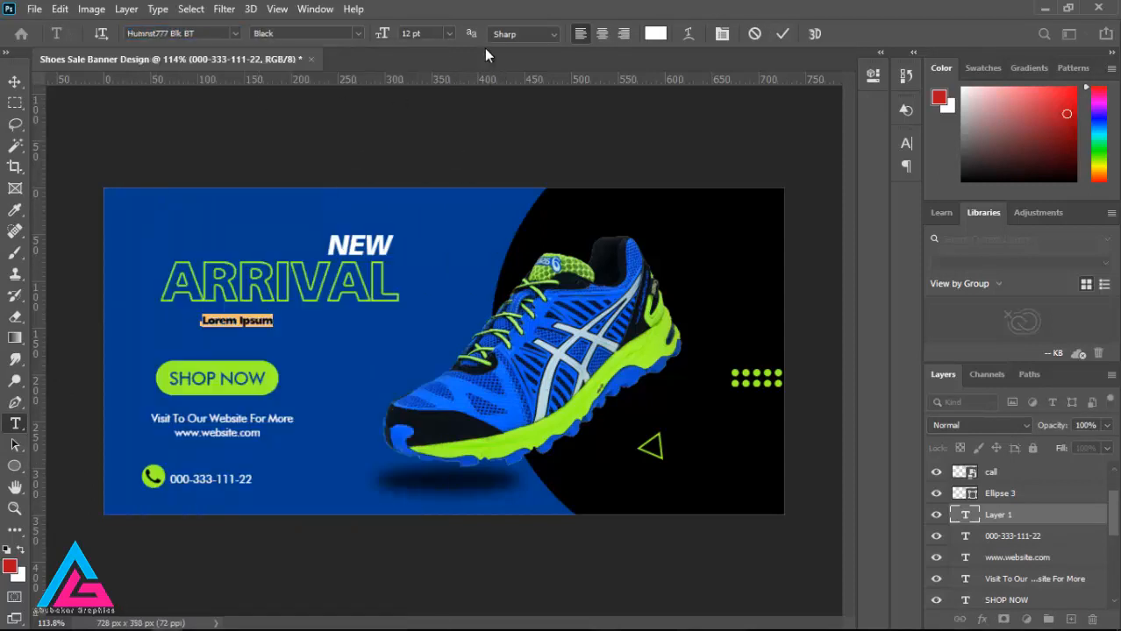
{"action": "left_click", "coordinate": [450, 32]}
{"action": "left_click", "coordinate": [446, 176]}
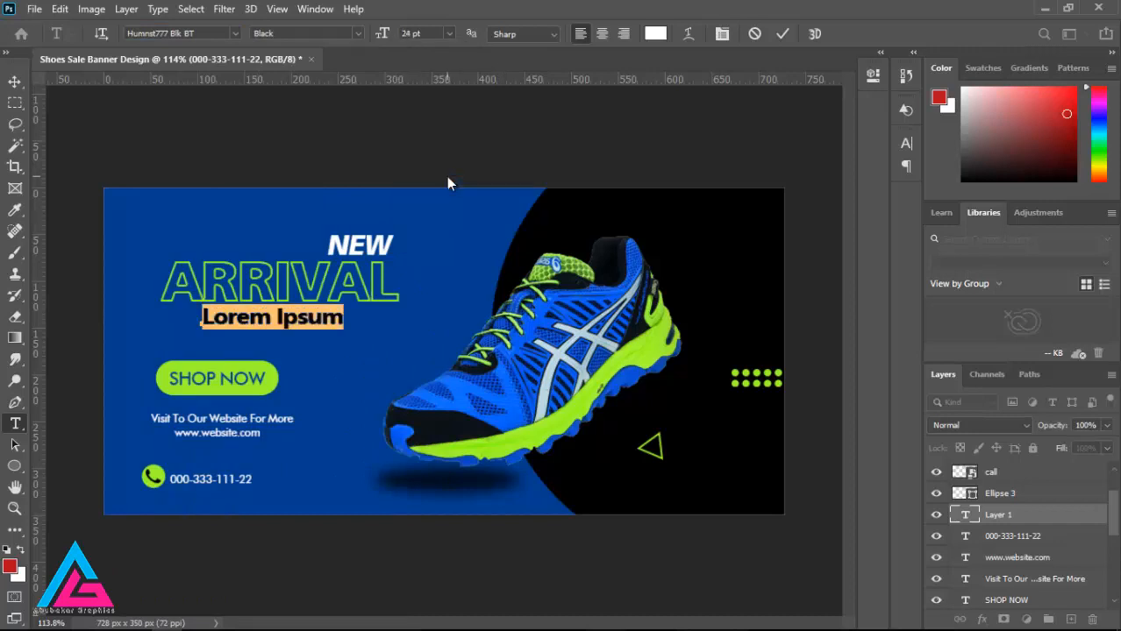
{"action": "left_click", "coordinate": [448, 33]}
{"action": "left_click", "coordinate": [426, 189]}
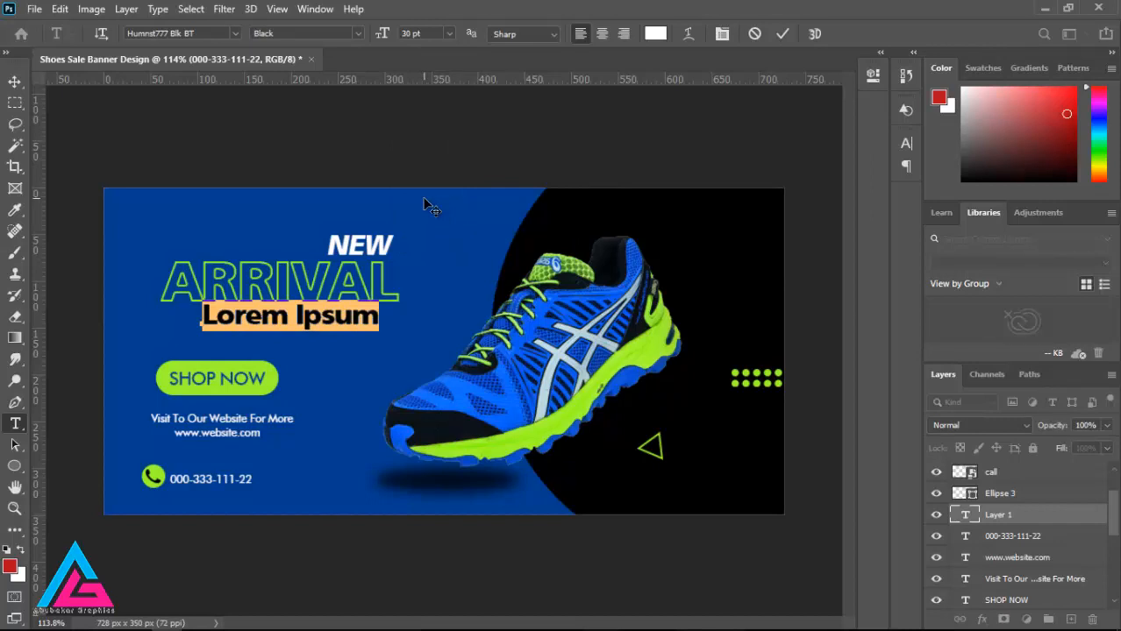
Step: Enter MENS FOOTWEAR as the new line's text and align it directly beneath the ARRIVAL headline
{"action": "type", "text": "M"}
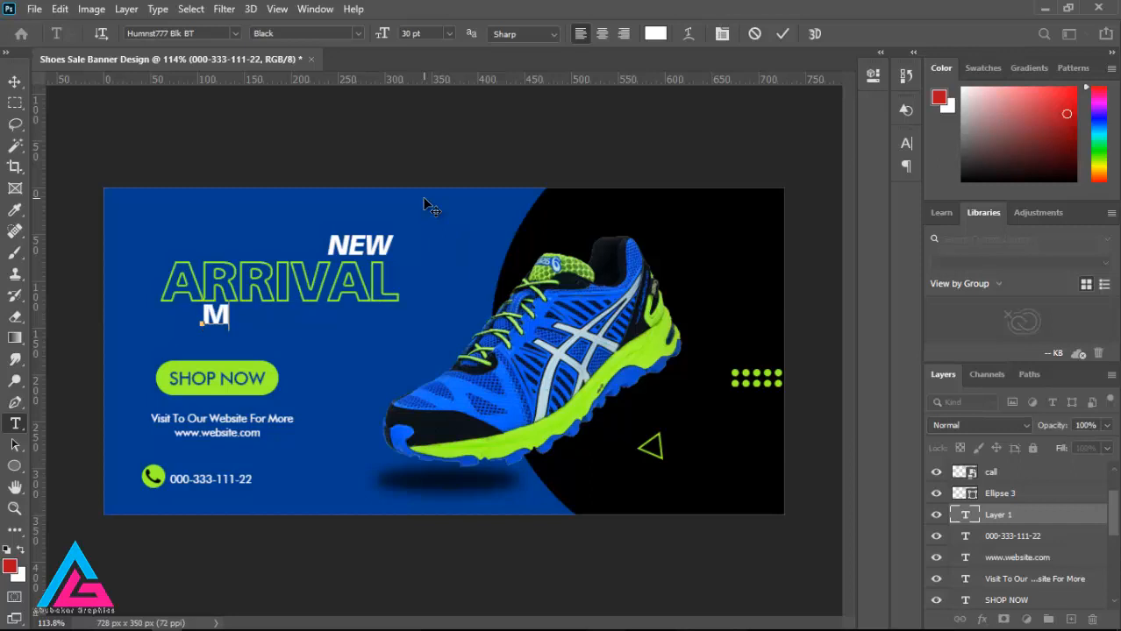
{"action": "type", "text": "ens"}
{"action": "key", "text": "BackSpace"}
{"action": "key", "text": "BackSpace"}
{"action": "key", "text": "BackSpace"}
{"action": "type", "text": "ens"}
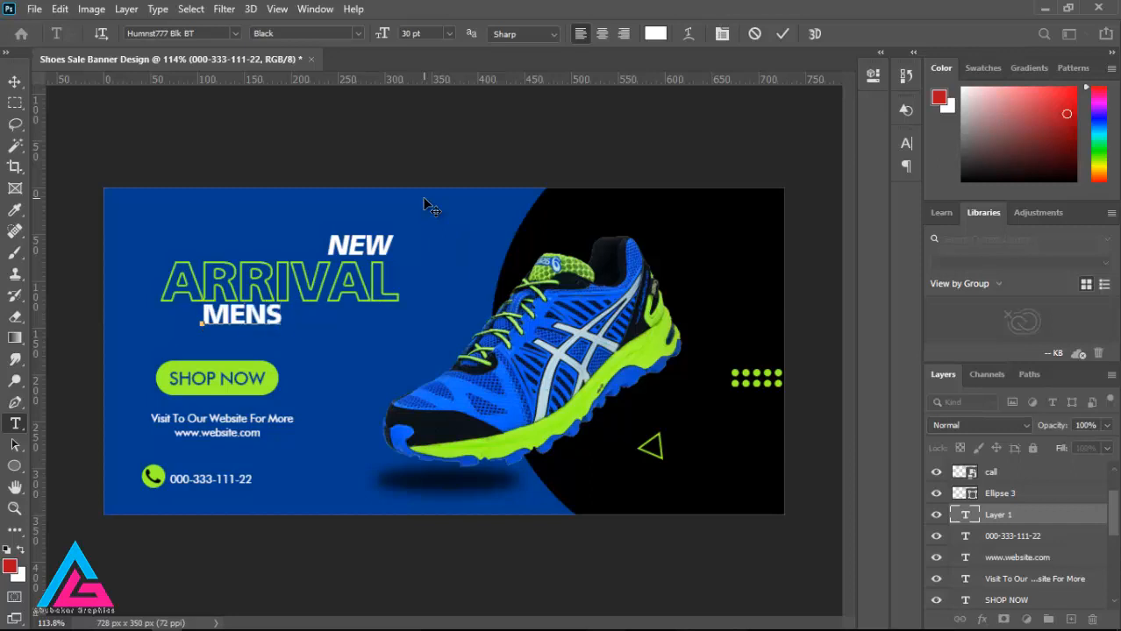
{"action": "type", "text": " WE"}
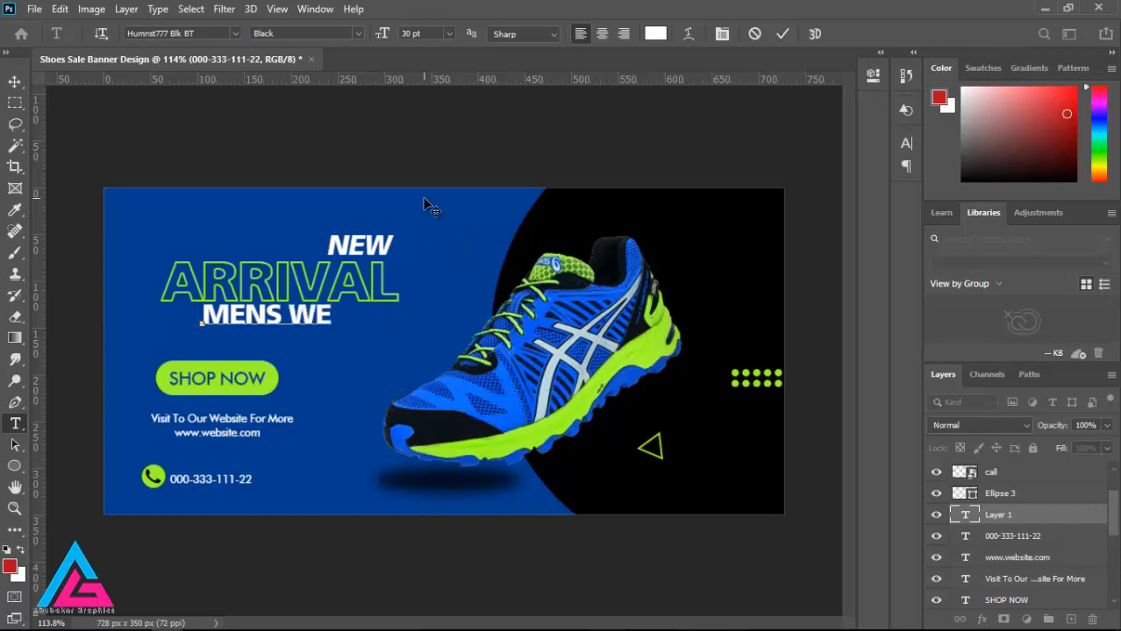
{"action": "key", "text": "BackSpace"}
{"action": "key", "text": "BackSpace"}
{"action": "key", "text": "BackSpace"}
{"action": "type", "text": "F"}
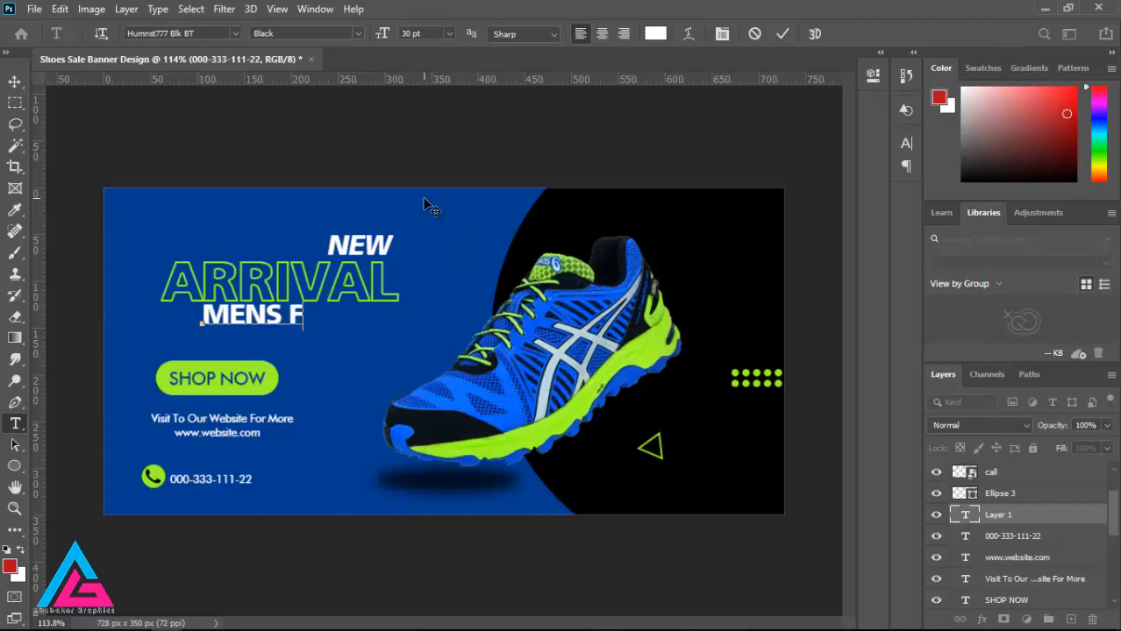
{"action": "type", "text": "OOTWEAR"}
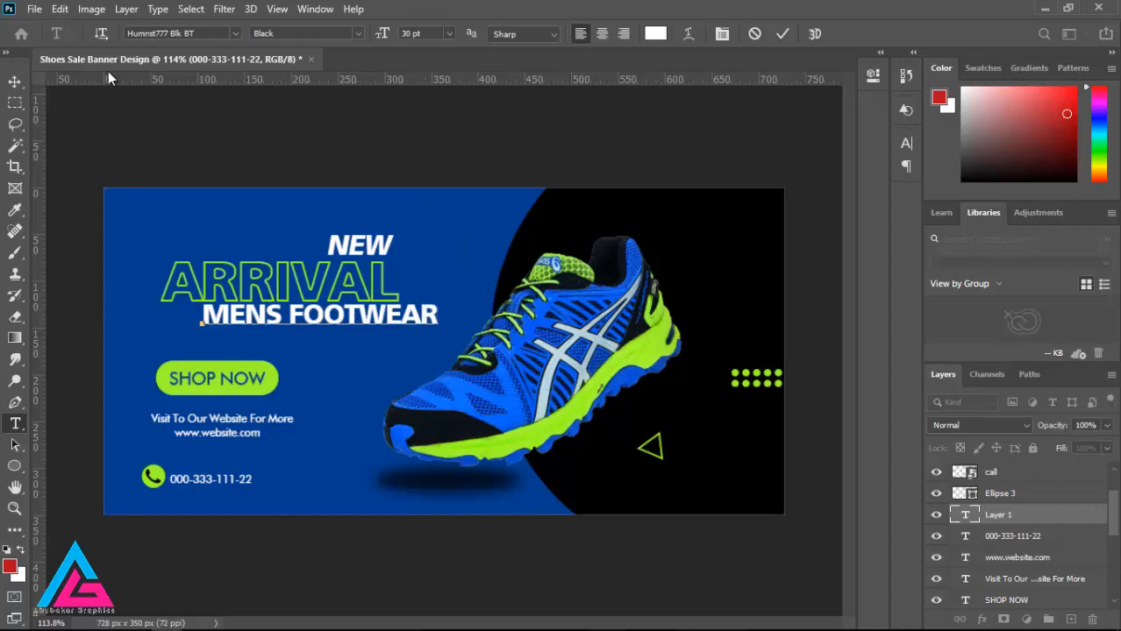
{"action": "left_click", "coordinate": [14, 81]}
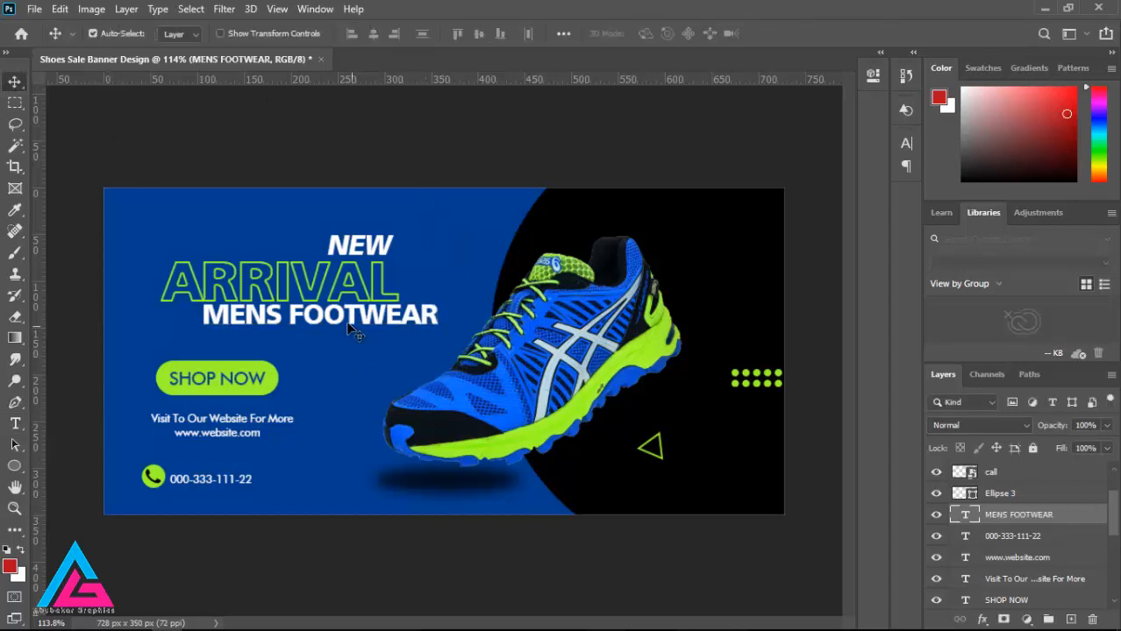
{"action": "left_click_drag", "start_coordinate": [316, 334], "coordinate": [297, 327]}
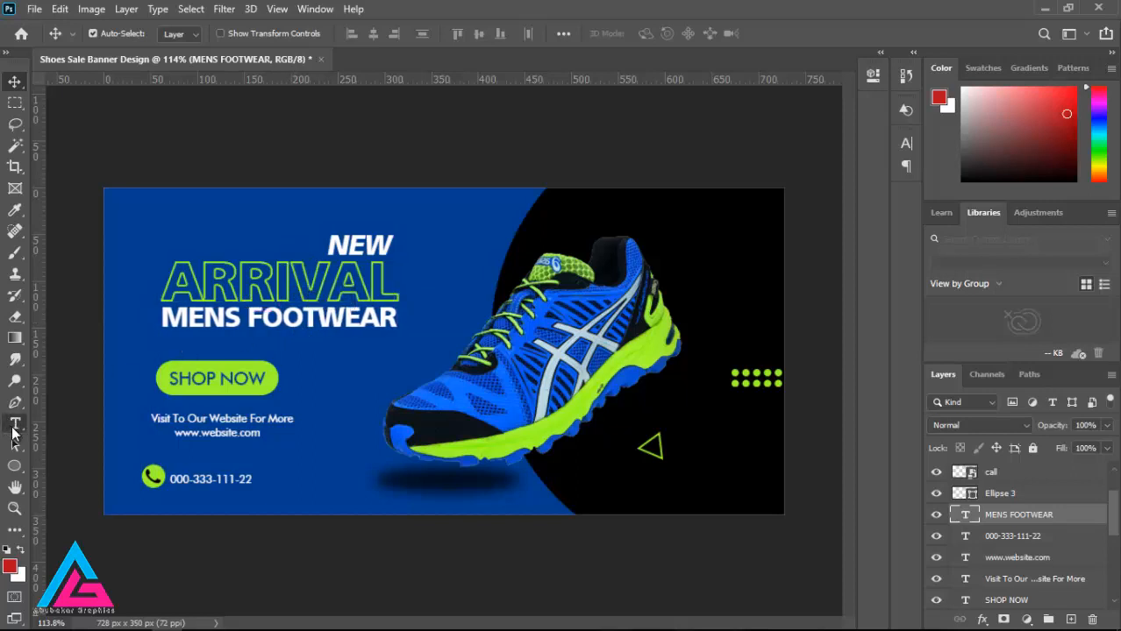
Step: Recolor the MENS FOOTWEAR text to lime green 9efe2a, sampled from the shoe's sole
{"action": "left_click", "coordinate": [15, 423]}
{"action": "left_click_drag", "start_coordinate": [159, 318], "coordinate": [410, 317]}
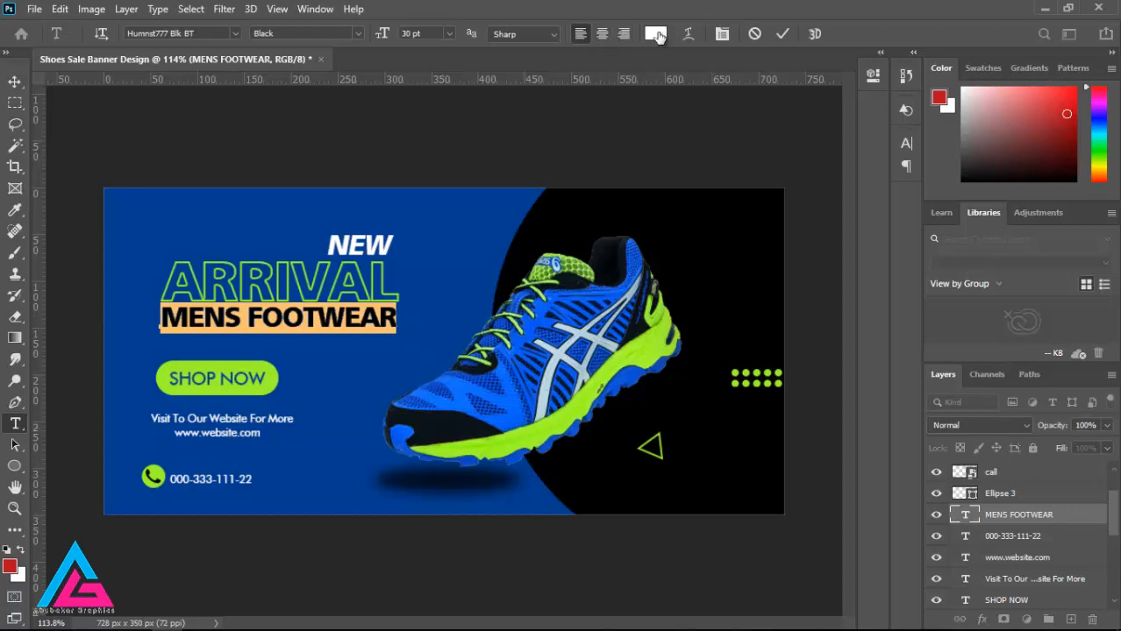
{"action": "left_click", "coordinate": [655, 34]}
{"action": "left_click_drag", "start_coordinate": [325, 90], "coordinate": [648, 71]}
{"action": "left_click", "coordinate": [572, 416]}
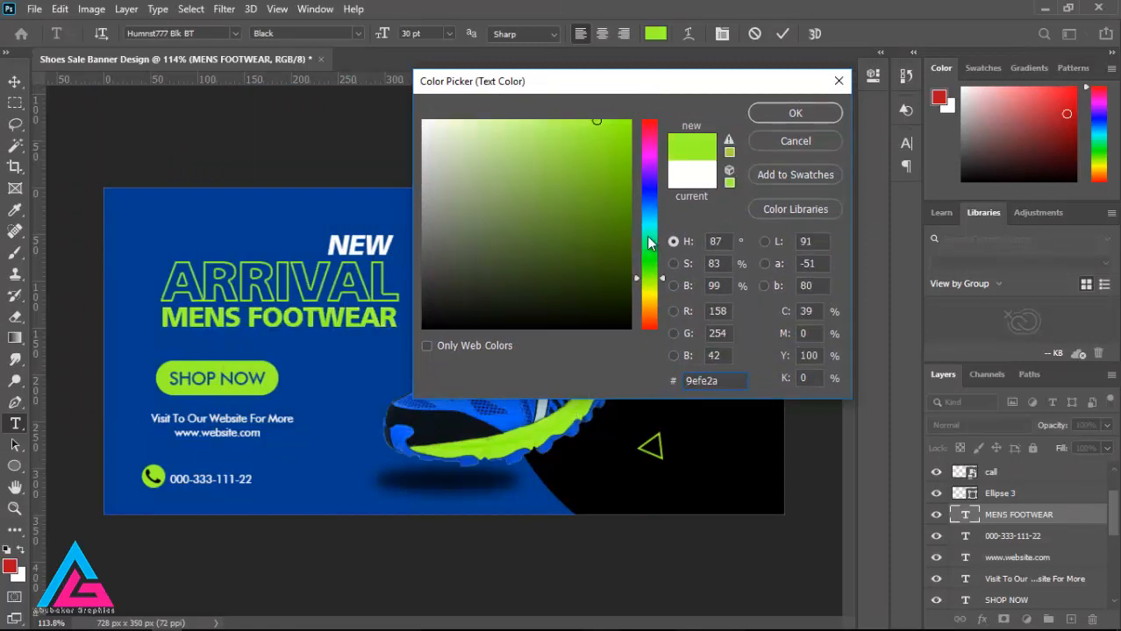
{"action": "left_click", "coordinate": [795, 113]}
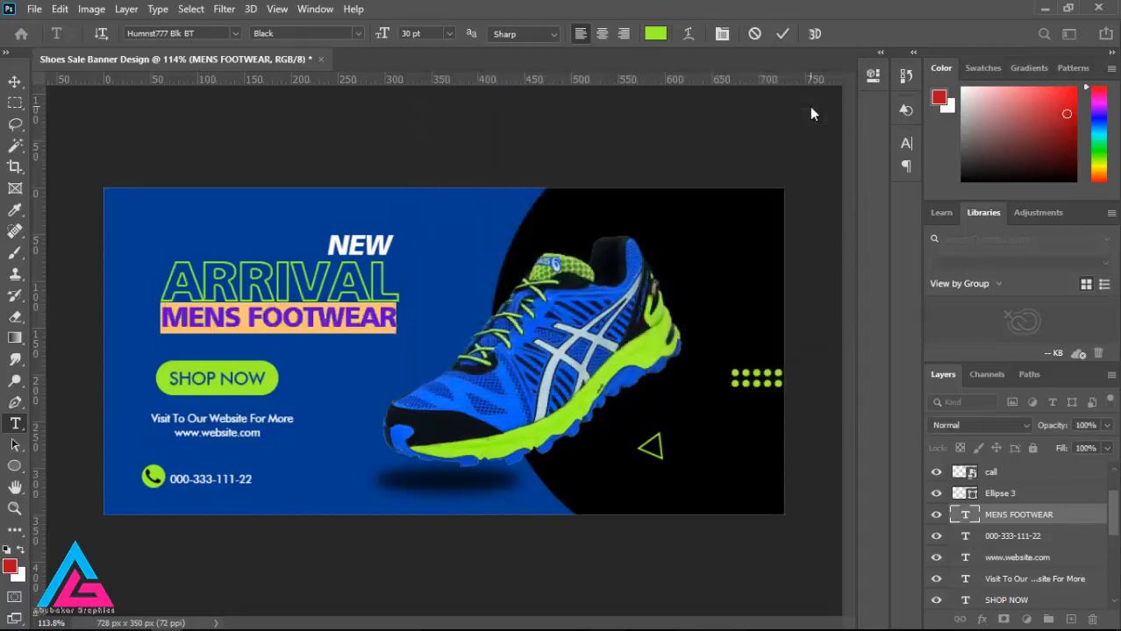
{"action": "left_click", "coordinate": [14, 82]}
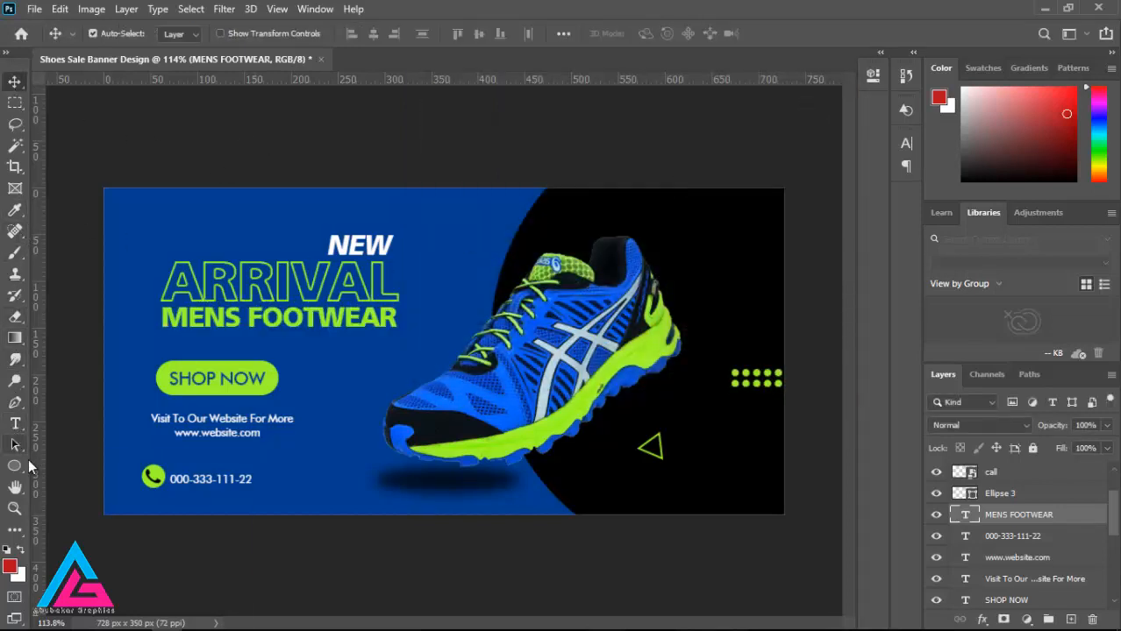
Step: Draw a red six-sided polygon in the banner's upper-right corner and scale it to 78.53%
{"action": "left_click_drag", "start_coordinate": [14, 465], "coordinate": [30, 478]}
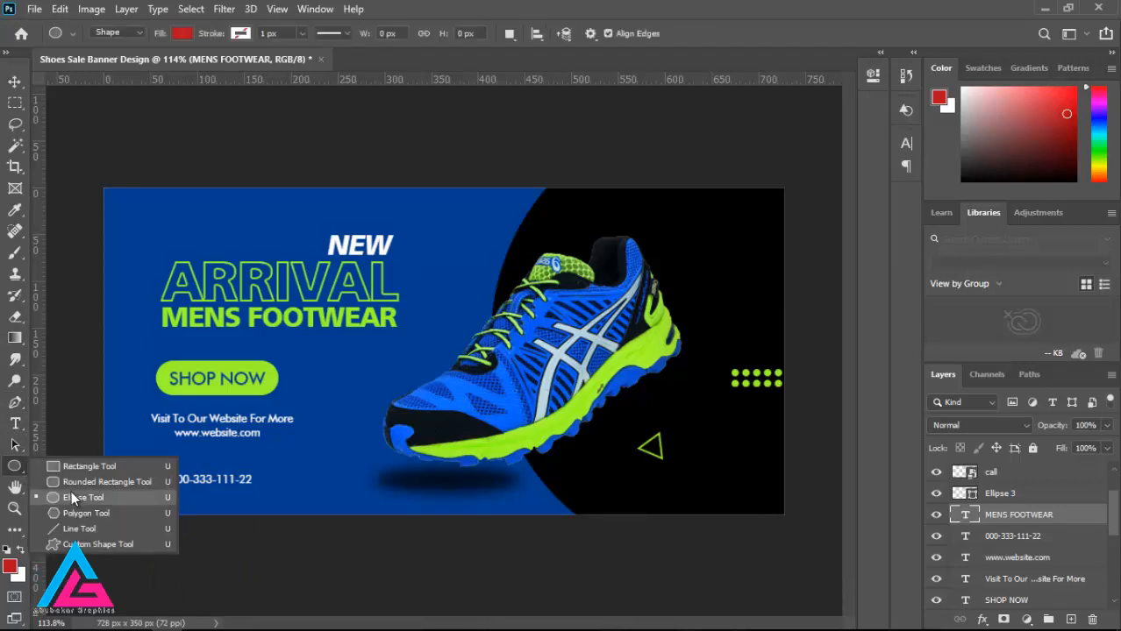
{"action": "left_click", "coordinate": [75, 516]}
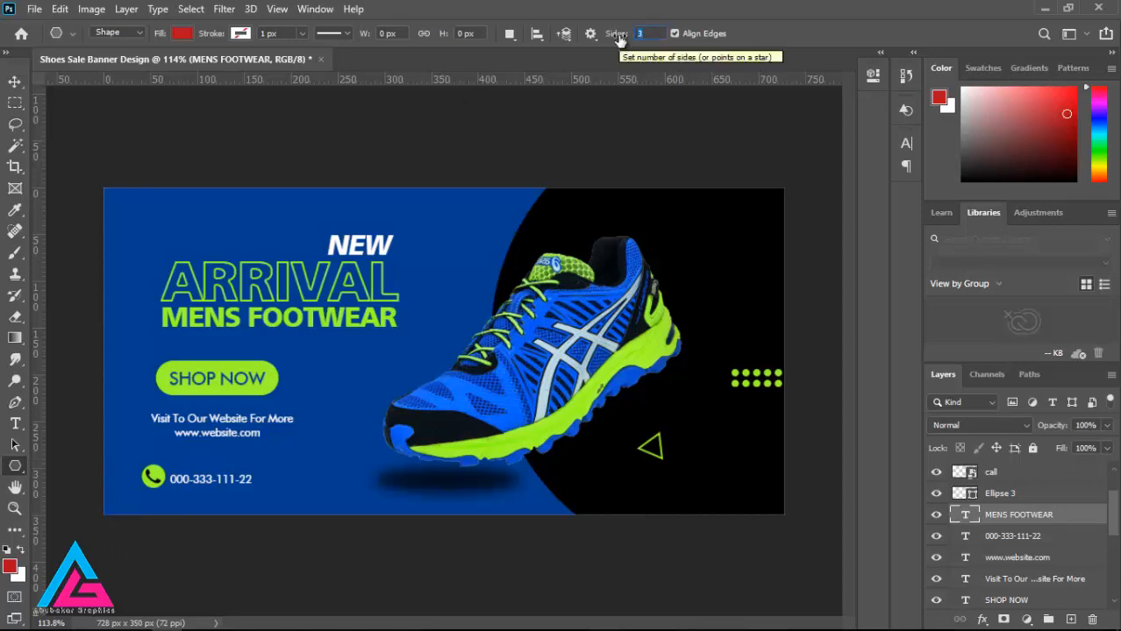
{"action": "type", "text": "6"}
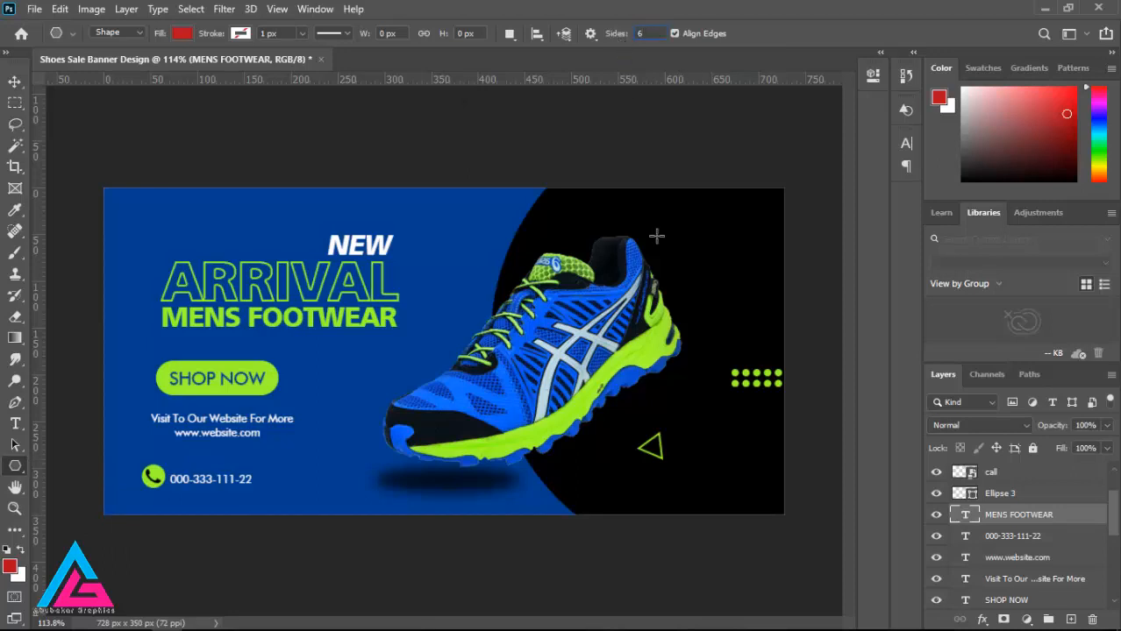
{"action": "left_click_drag", "start_coordinate": [681, 219], "coordinate": [732, 234]}
{"action": "left_click", "coordinate": [15, 82]}
{"action": "key", "text": "ctrl+t"}
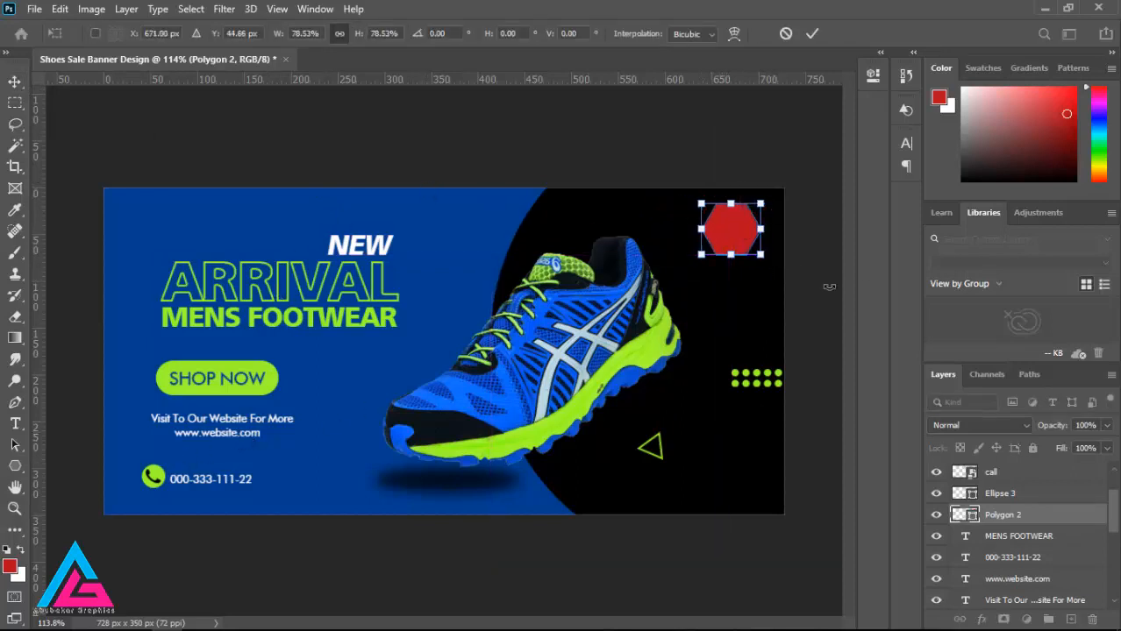
{"action": "key", "text": "Return"}
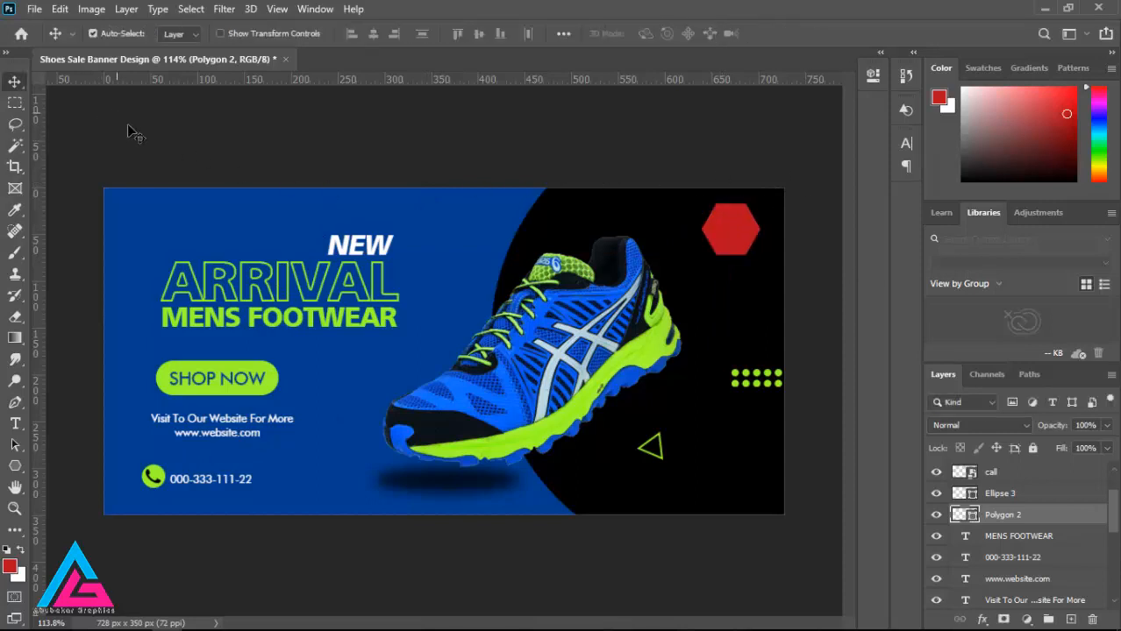
Step: Add the text YOUR LOGO on two lines in the black area above the shoe
{"action": "left_click", "coordinate": [15, 424]}
{"action": "left_click", "coordinate": [564, 219]}
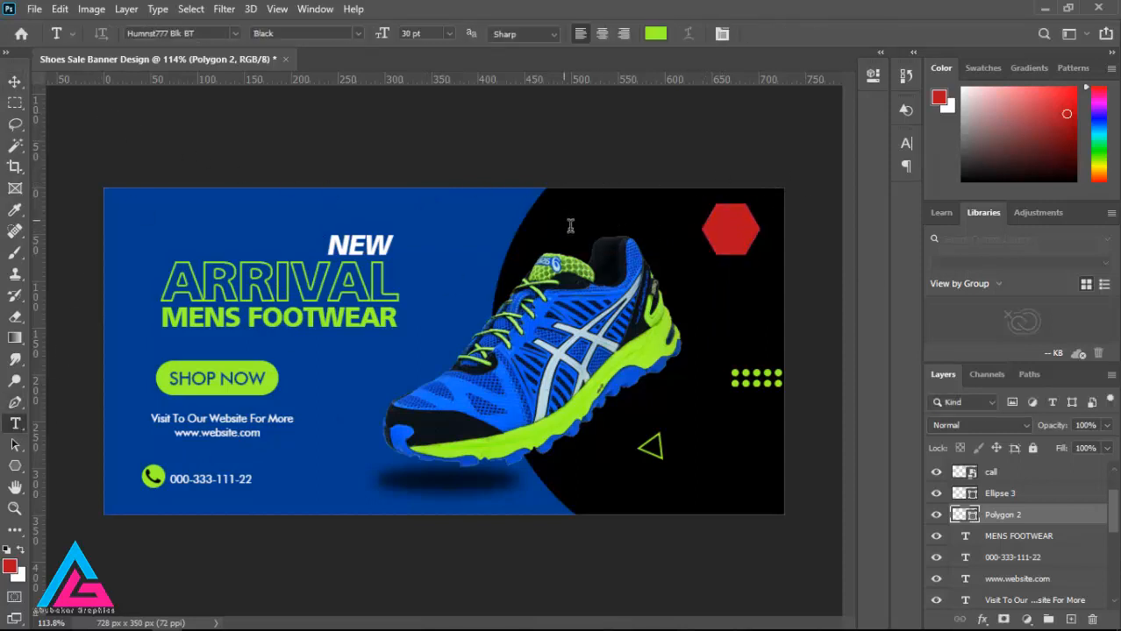
{"action": "type", "text": "Y"}
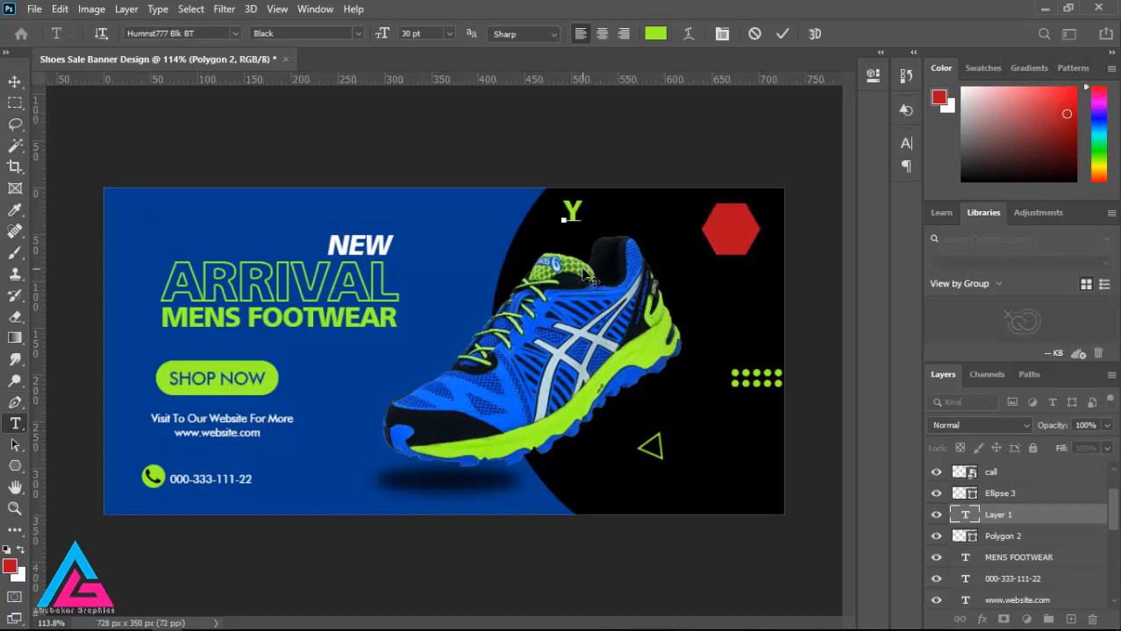
{"action": "type", "text": "OU"}
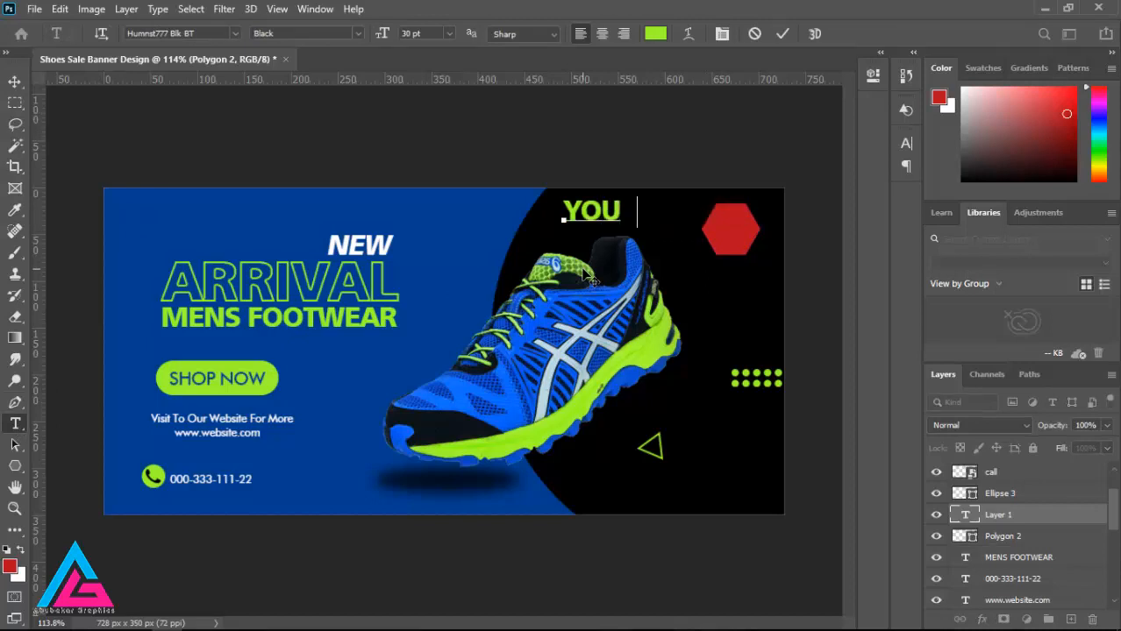
{"action": "type", "text": "R LOGO"}
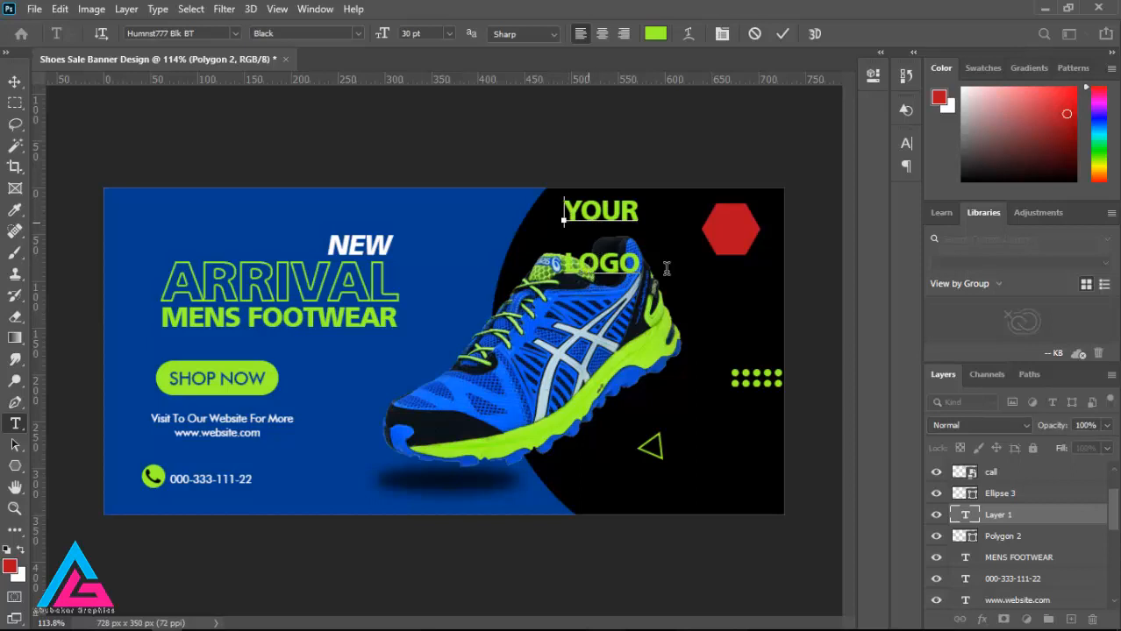
Step: Set the YOUR LOGO text's leading to 28.38 pt and its font size to 18 pt
{"action": "key", "text": "ctrl+a"}
{"action": "left_click", "coordinate": [722, 34]}
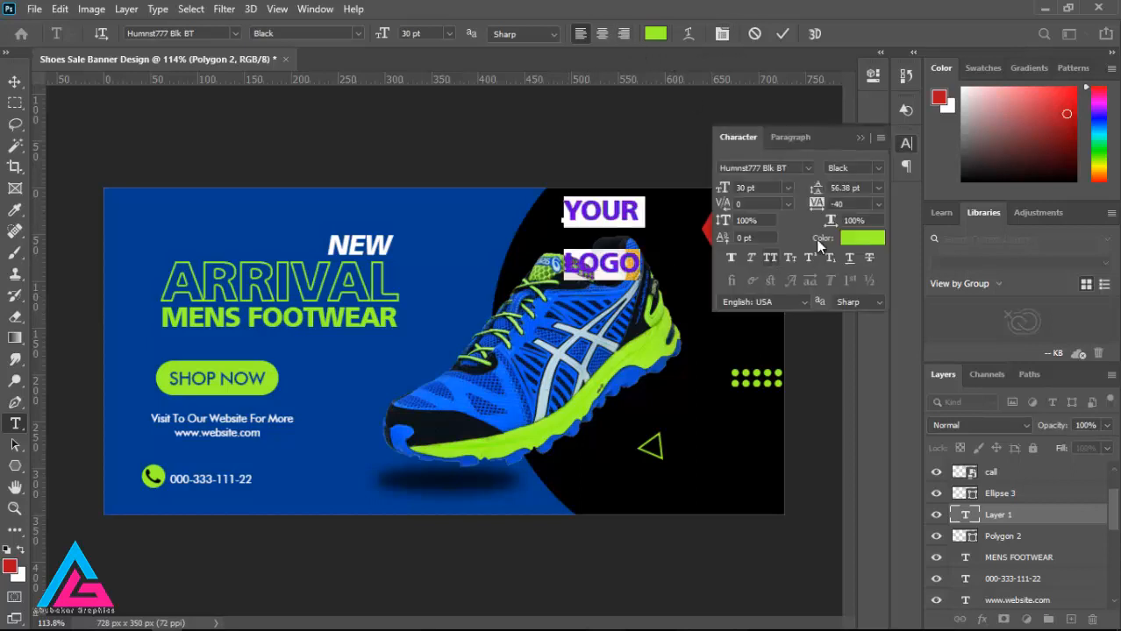
{"action": "left_click_drag", "start_coordinate": [816, 191], "coordinate": [793, 191]}
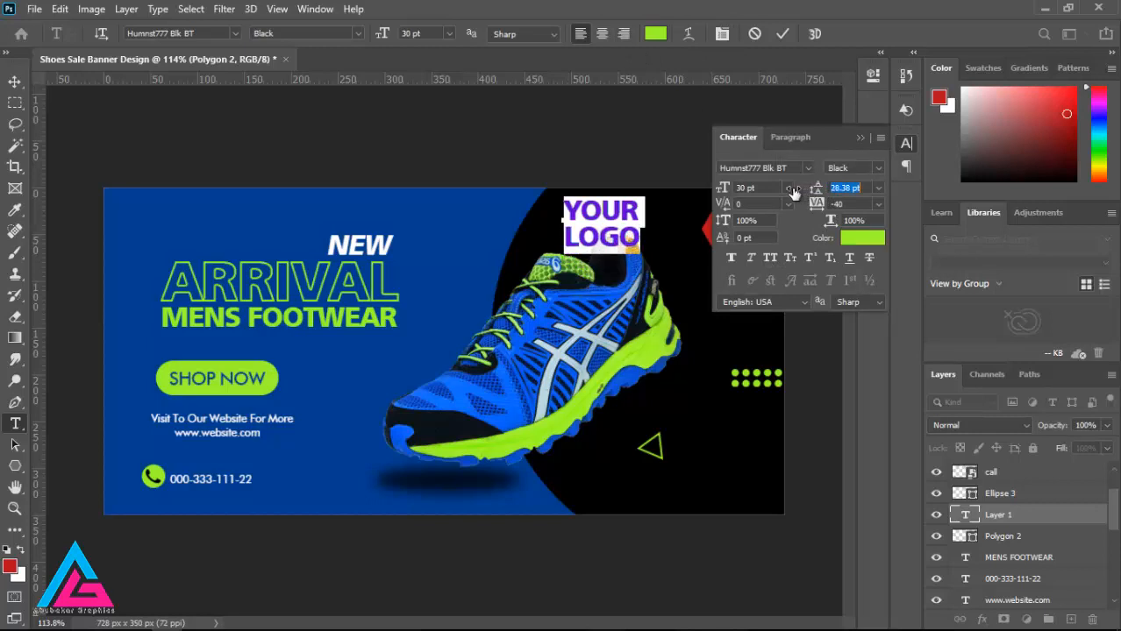
{"action": "left_click", "coordinate": [788, 188]}
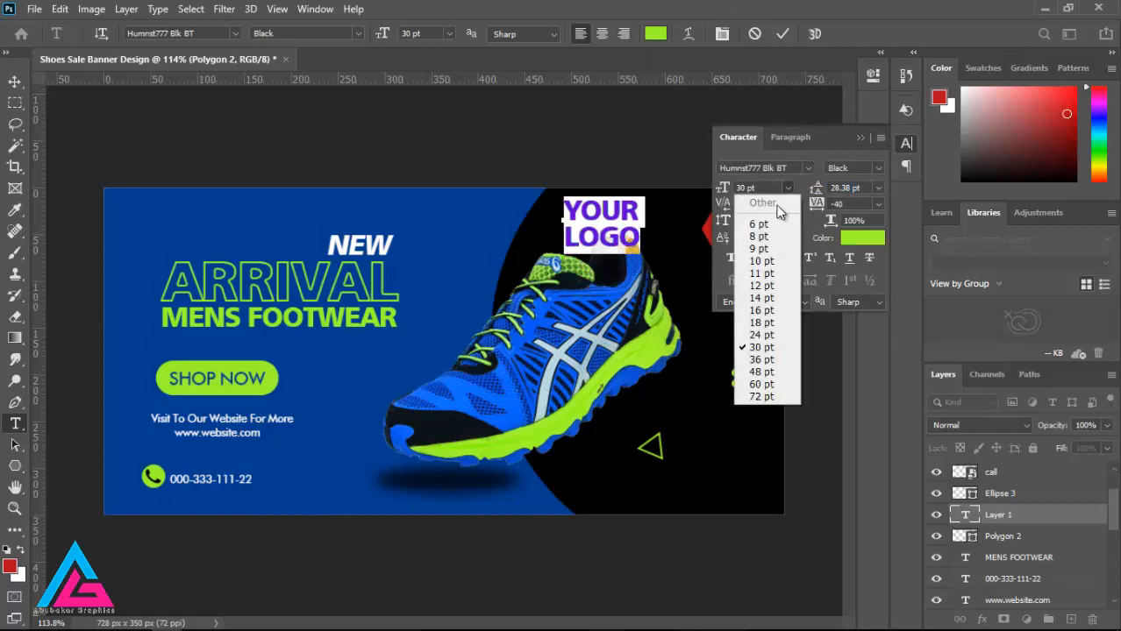
{"action": "left_click", "coordinate": [759, 321]}
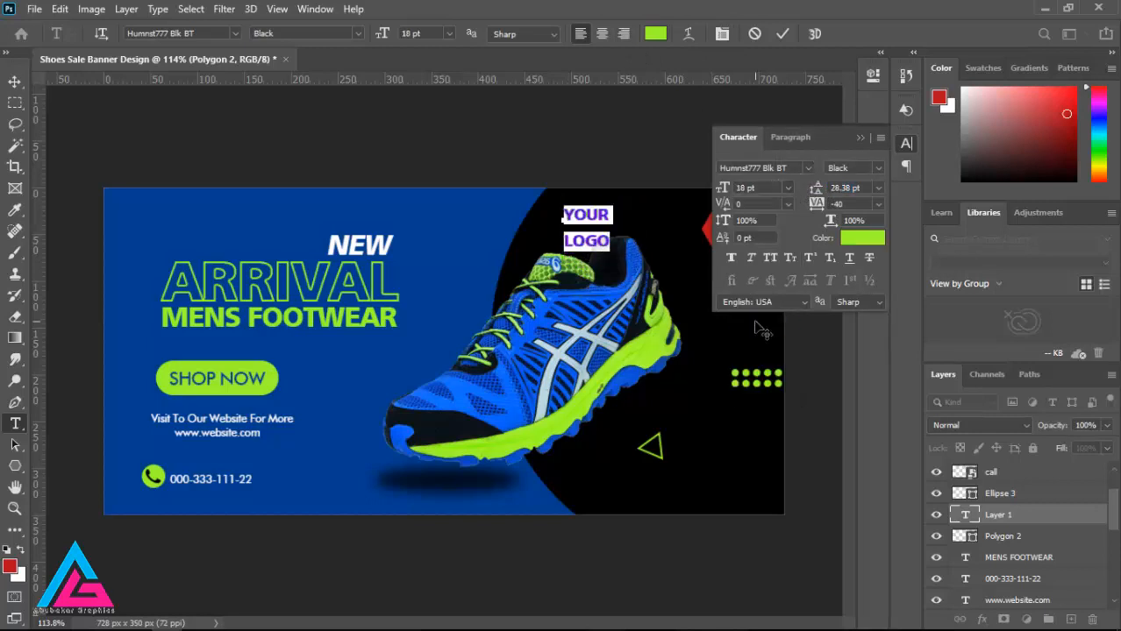
{"action": "left_click", "coordinate": [859, 137]}
Step: Move the YOUR LOGO text onto the red hexagon and scale it to 82.71%
{"action": "left_click", "coordinate": [15, 82]}
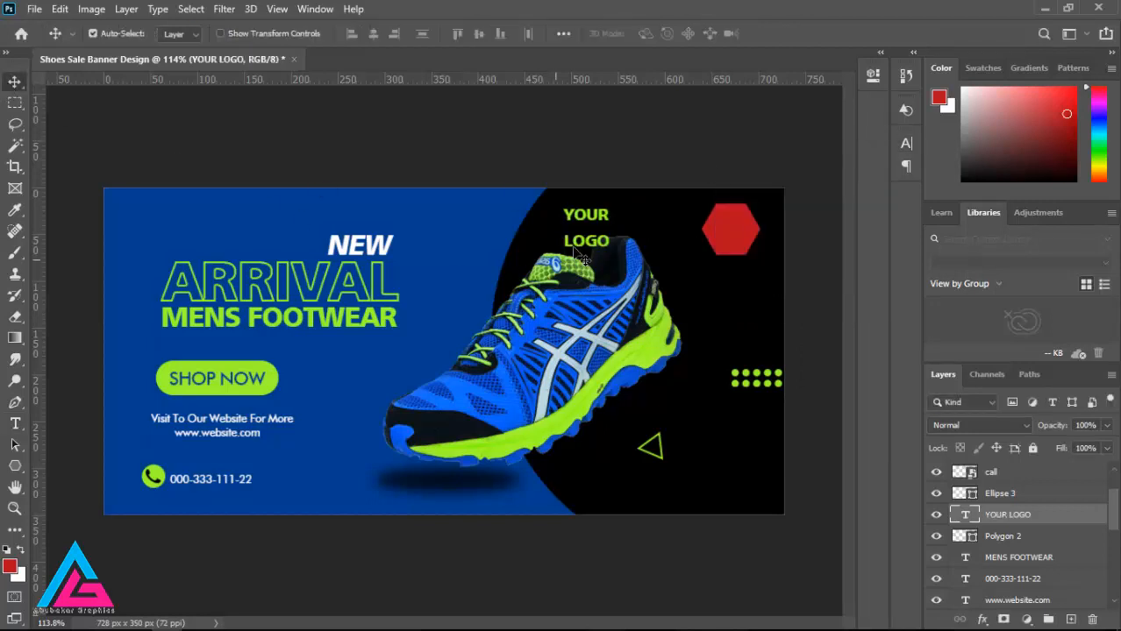
{"action": "left_click_drag", "start_coordinate": [576, 252], "coordinate": [729, 236]}
{"action": "key", "text": "ctrl+t"}
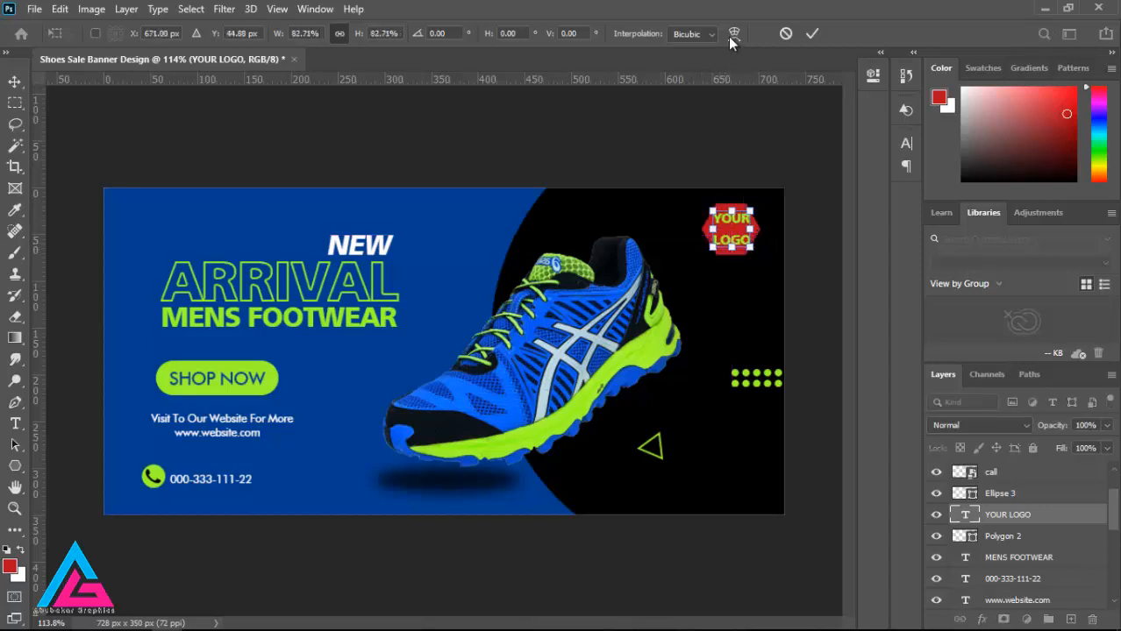
{"action": "left_click", "coordinate": [811, 35]}
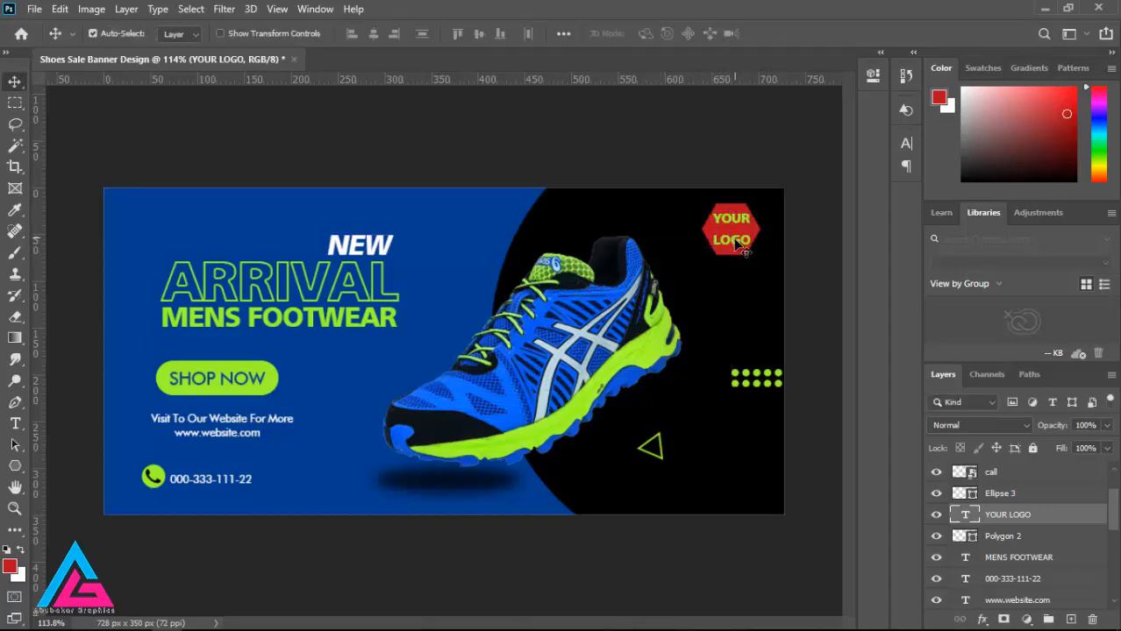
Step: Tighten the leading of both YOUR LOGO lines to 15.47 pt
{"action": "left_click", "coordinate": [15, 424]}
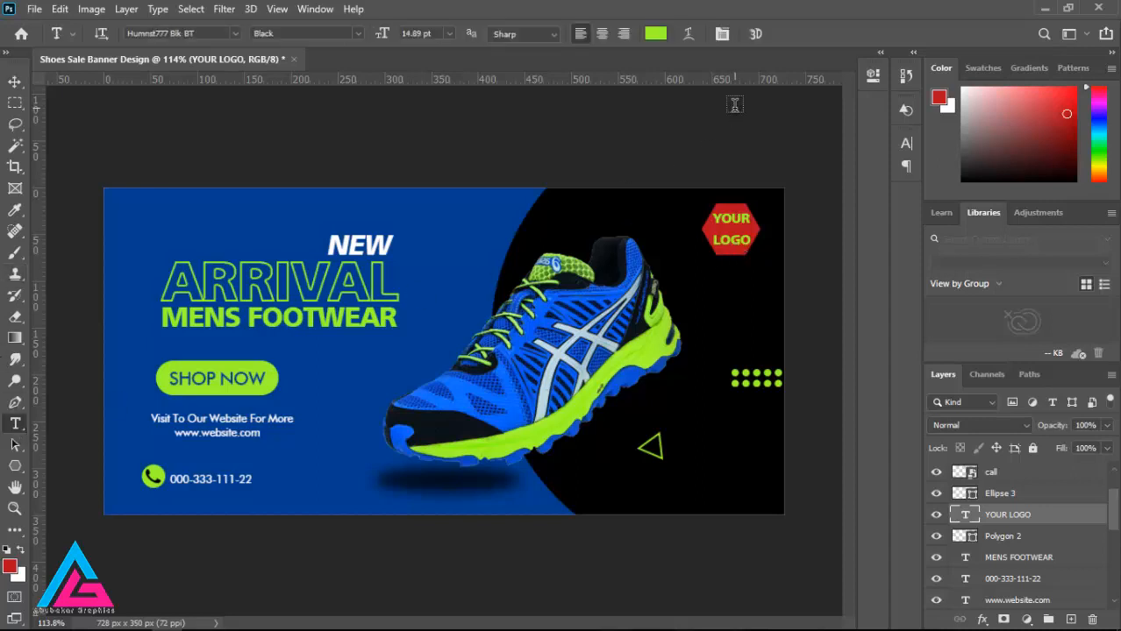
{"action": "left_click", "coordinate": [717, 216]}
{"action": "key", "text": "ctrl+a"}
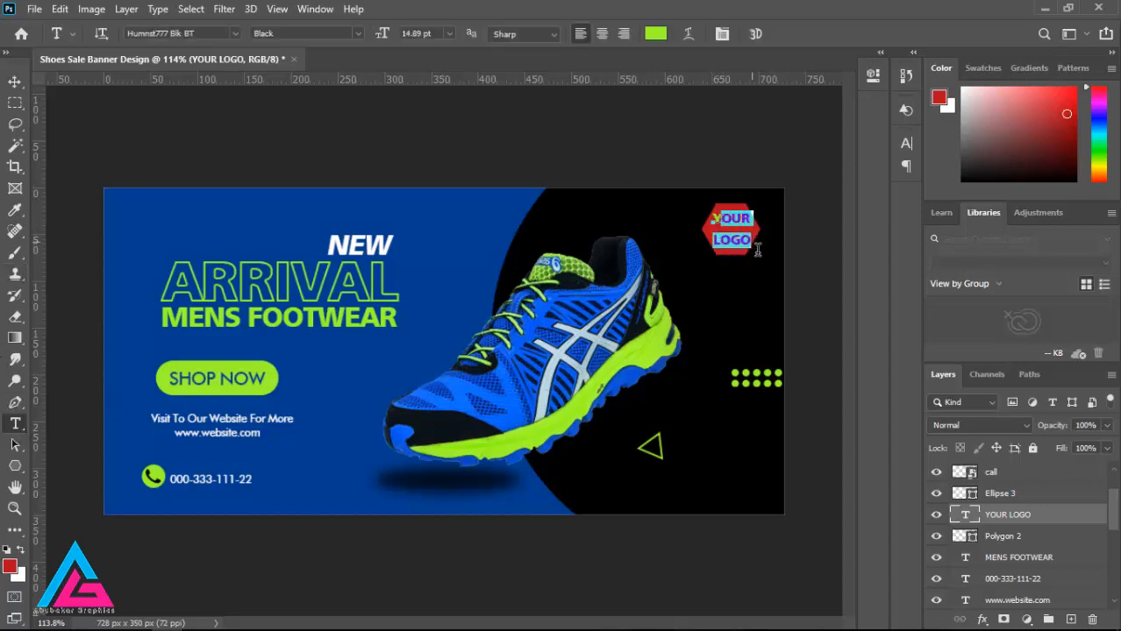
{"action": "left_click", "coordinate": [721, 35]}
{"action": "left_click_drag", "start_coordinate": [826, 138], "coordinate": [874, 71]}
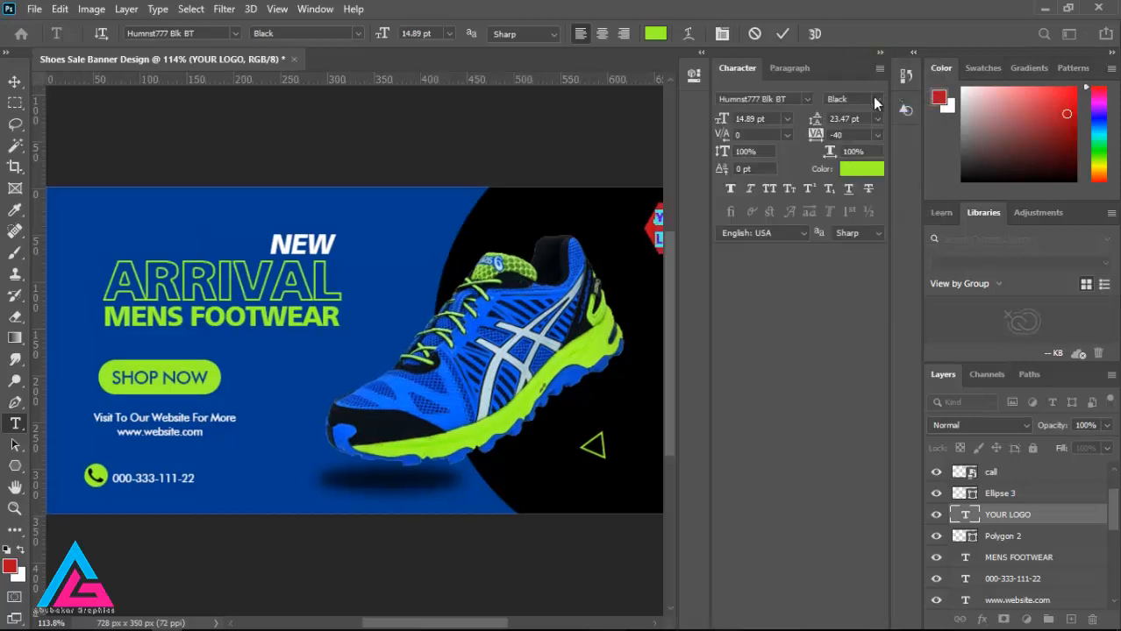
{"action": "left_click", "coordinate": [880, 53]}
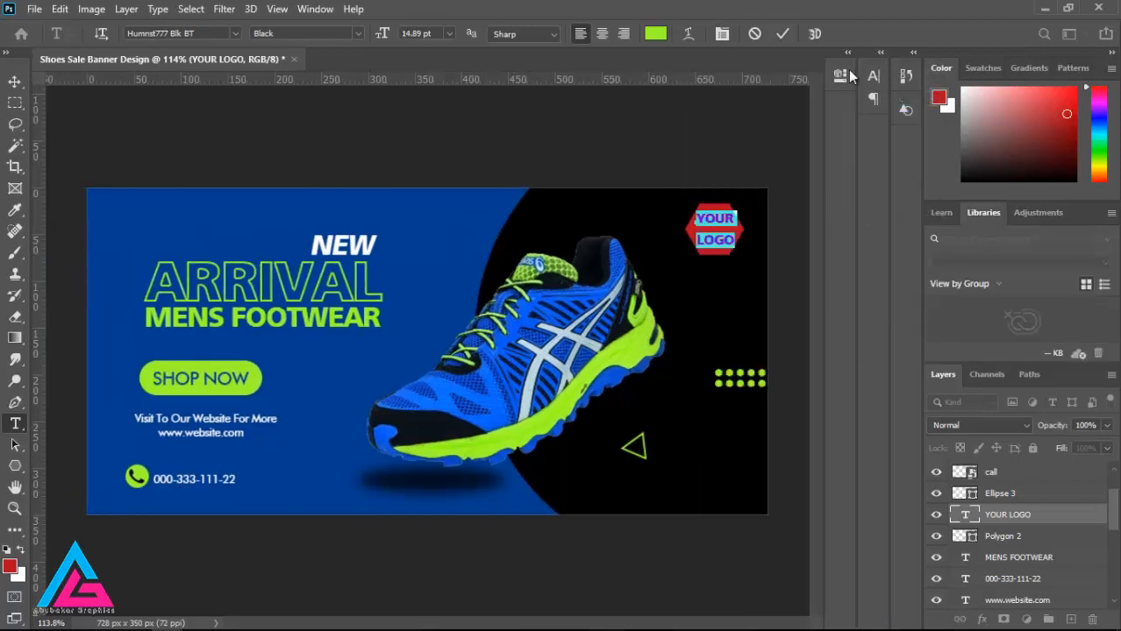
{"action": "left_click", "coordinate": [720, 36]}
{"action": "left_click_drag", "start_coordinate": [756, 64], "coordinate": [511, 75]}
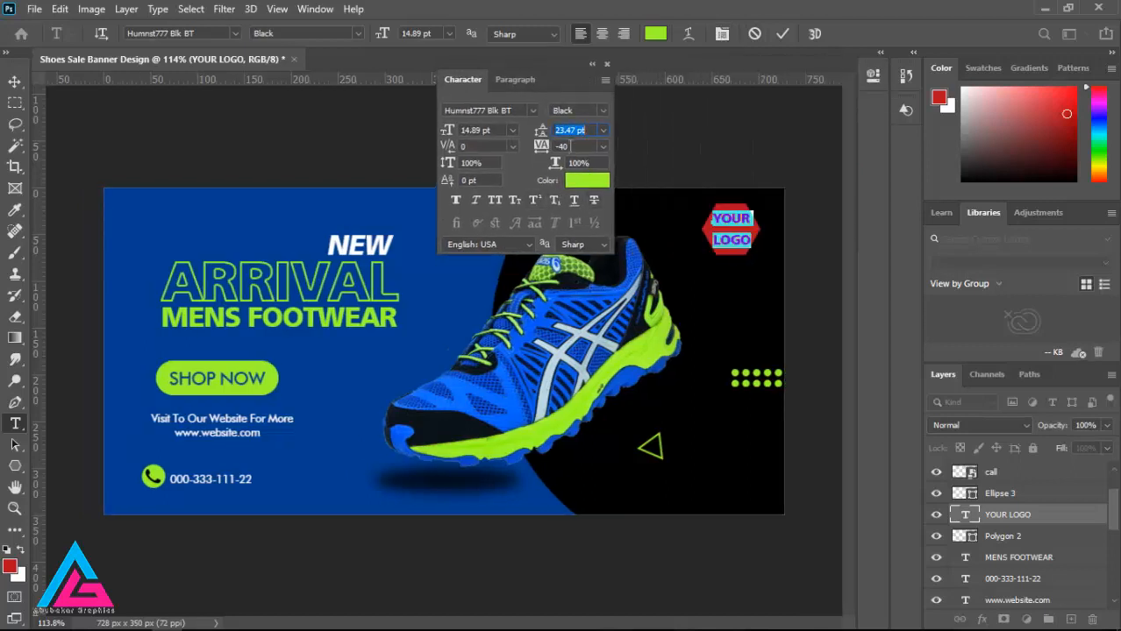
{"action": "left_click_drag", "start_coordinate": [542, 132], "coordinate": [535, 132]}
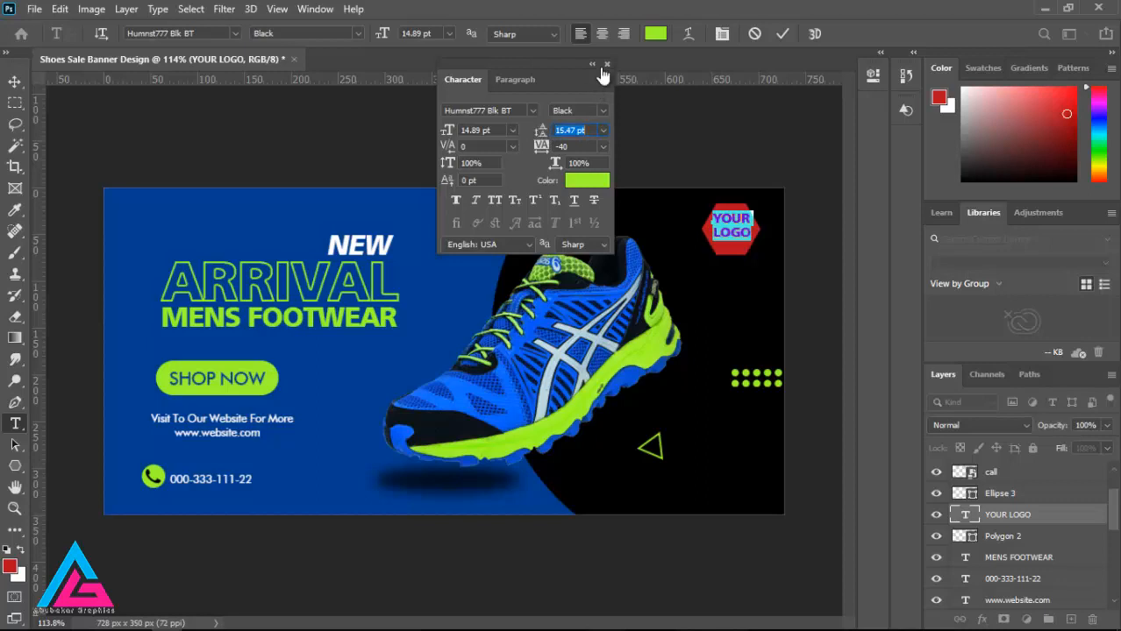
{"action": "left_click_drag", "start_coordinate": [561, 67], "coordinate": [838, 59]}
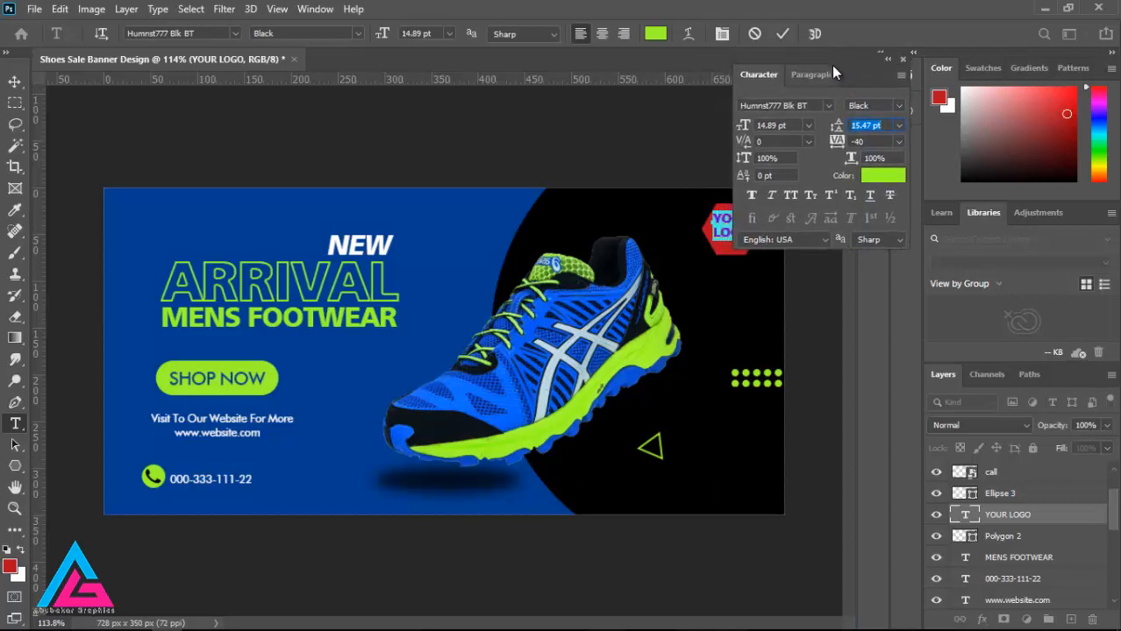
{"action": "left_click", "coordinate": [902, 57]}
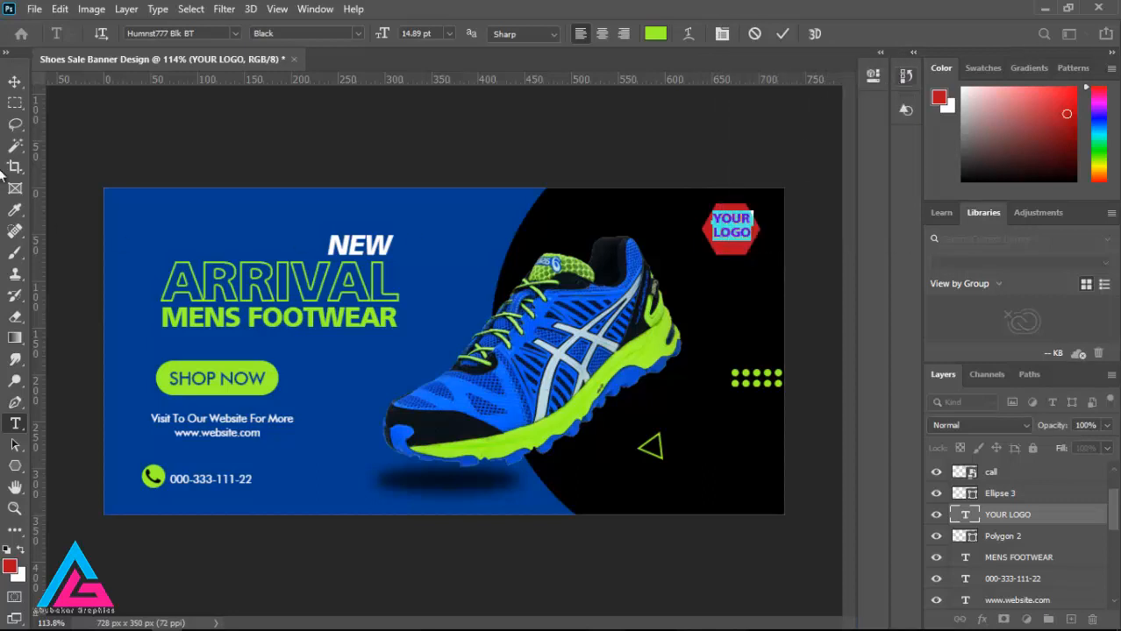
Step: Center the YOUR LOGO text and the red hexagon on each other vertically and horizontally, leaving only the text layer selected
{"action": "left_click", "coordinate": [15, 82]}
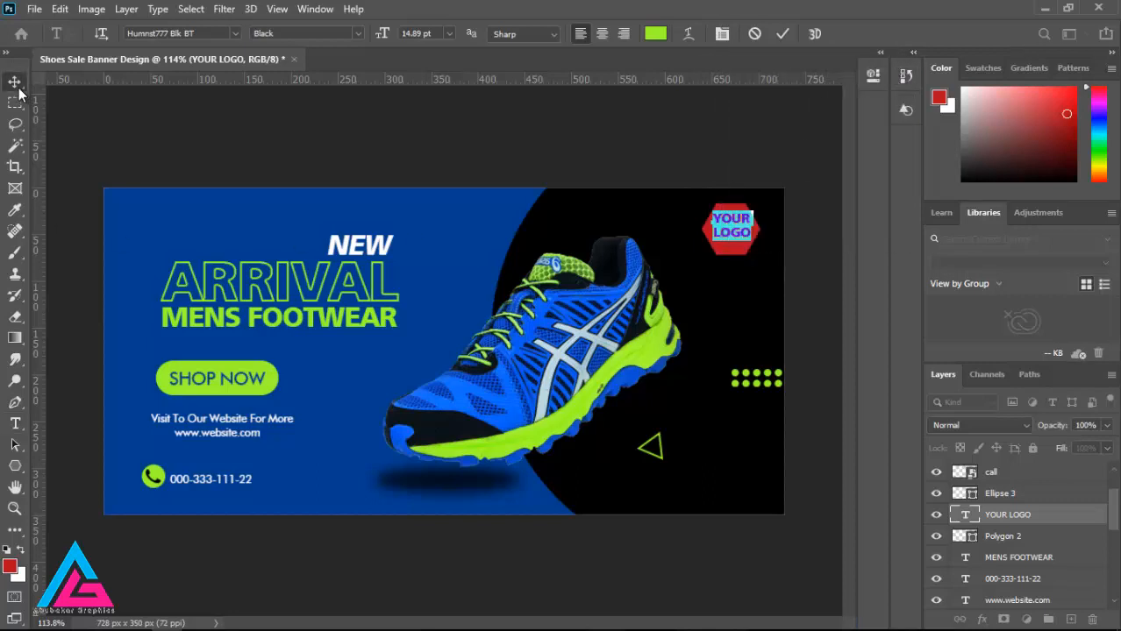
{"action": "left_click", "coordinate": [1003, 544], "text": "shift"}
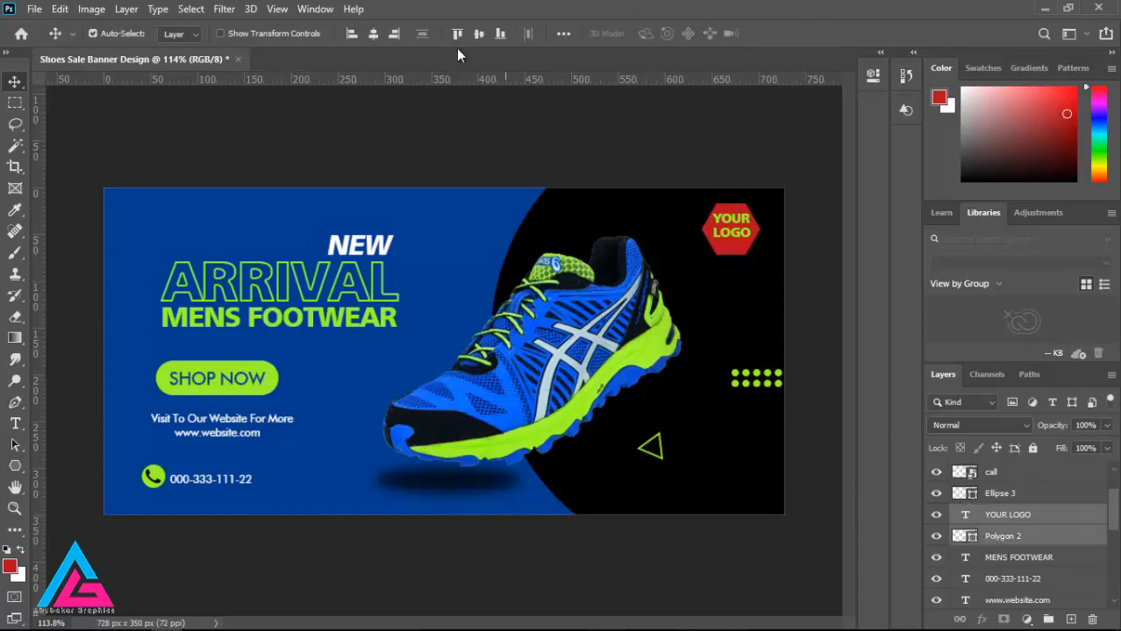
{"action": "left_click", "coordinate": [481, 33]}
{"action": "left_click", "coordinate": [376, 37]}
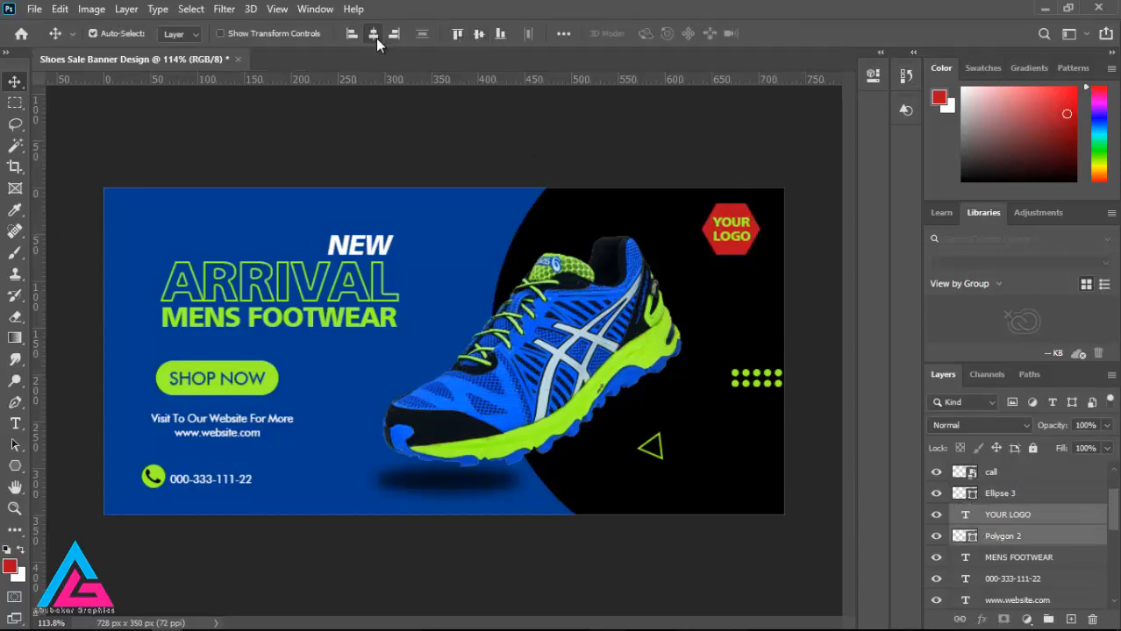
{"action": "left_click", "coordinate": [1055, 521]}
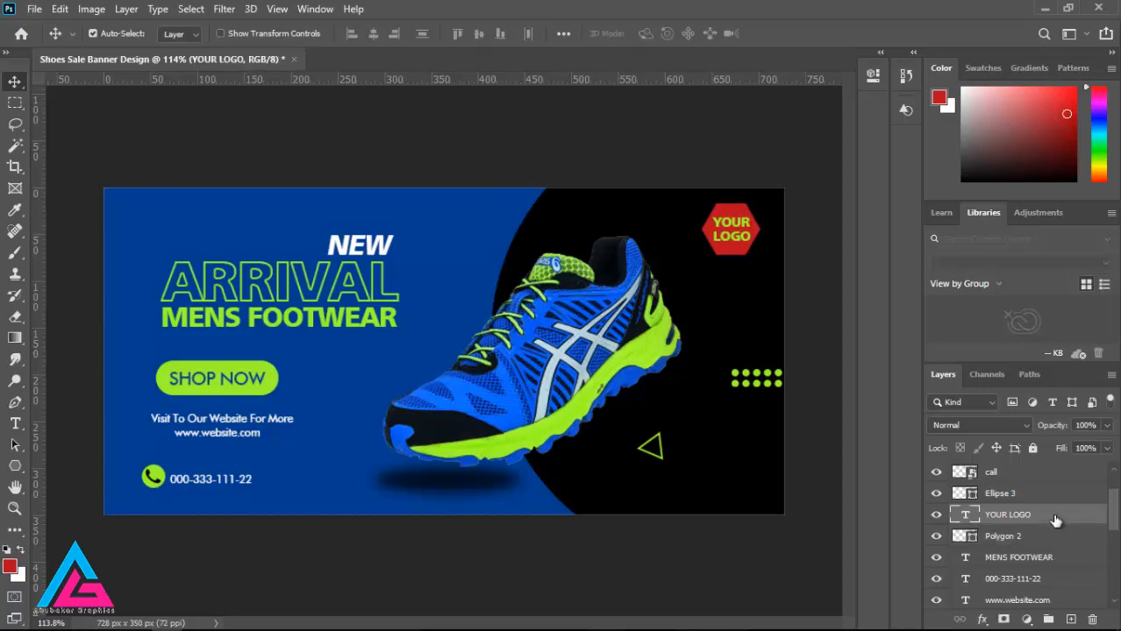
{"action": "left_click", "coordinate": [34, 9]}
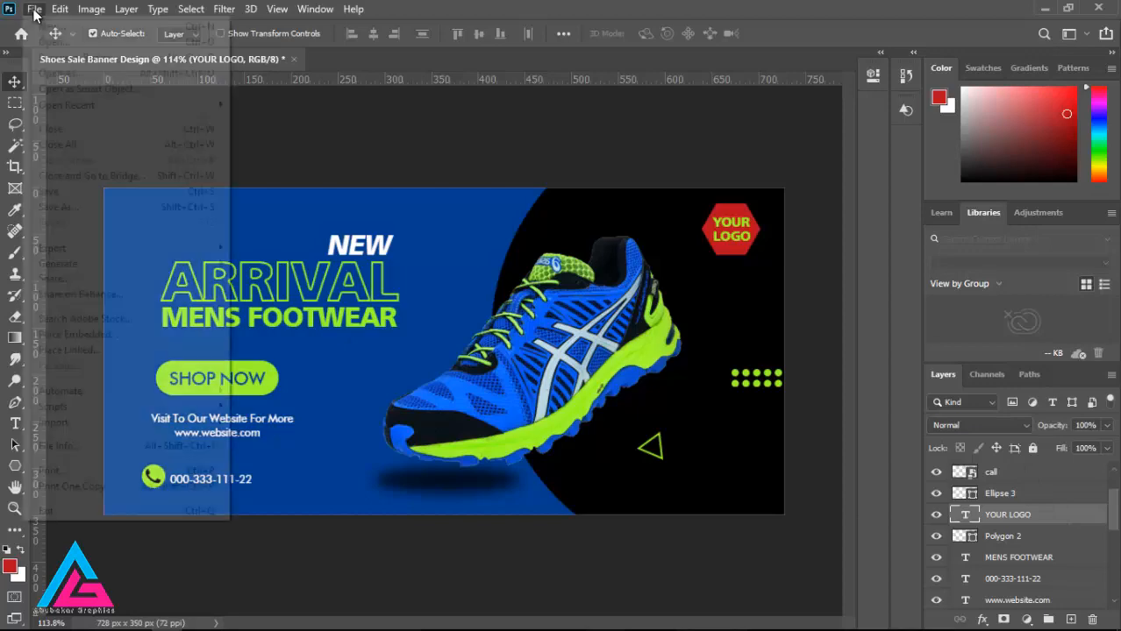
{"action": "left_click", "coordinate": [35, 11]}
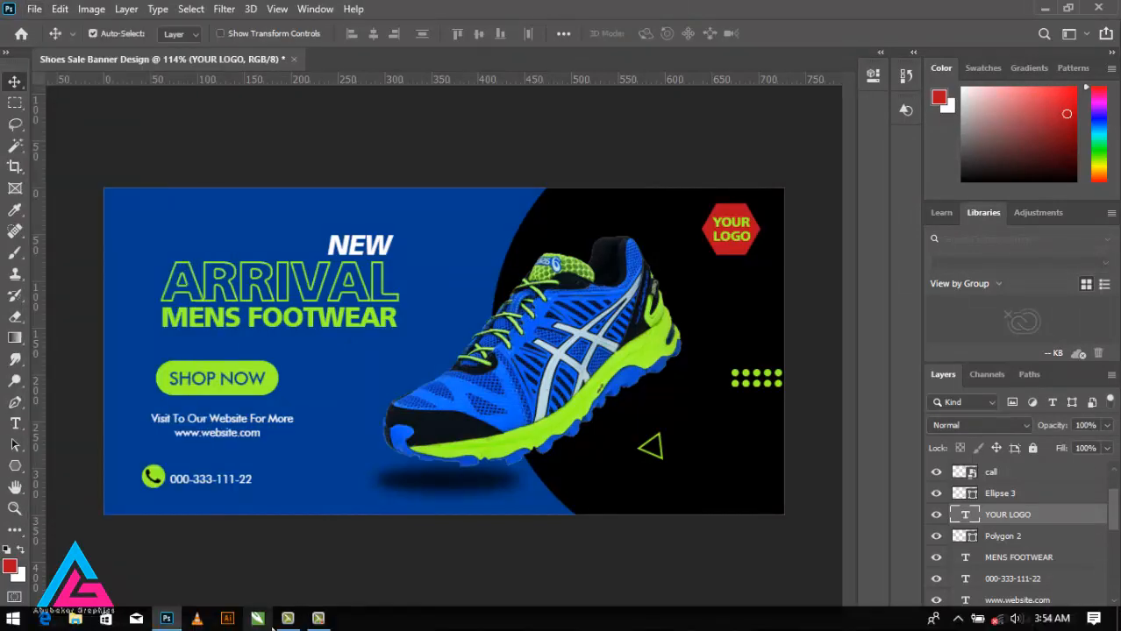
{"action": "left_click", "coordinate": [319, 619]}
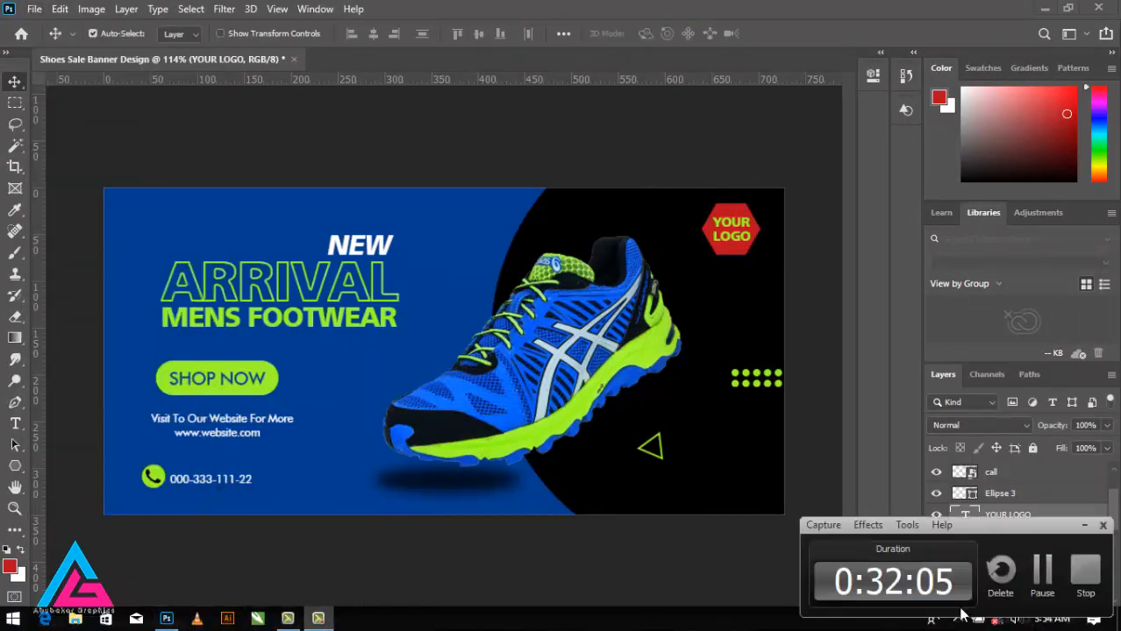
{"action": "left_click", "coordinate": [1079, 586]}
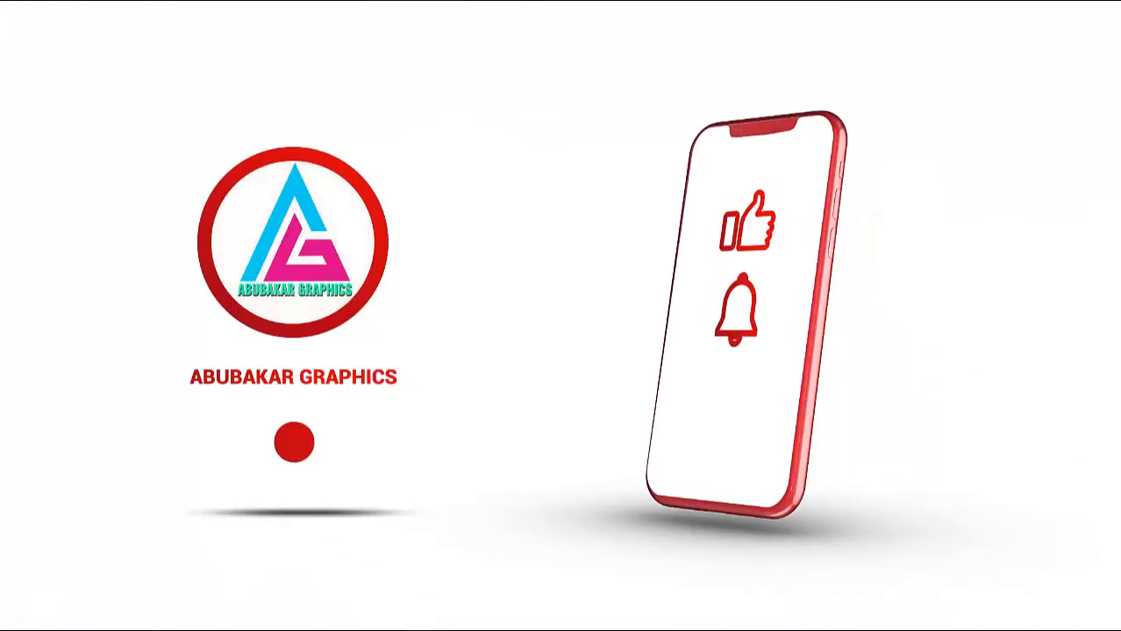